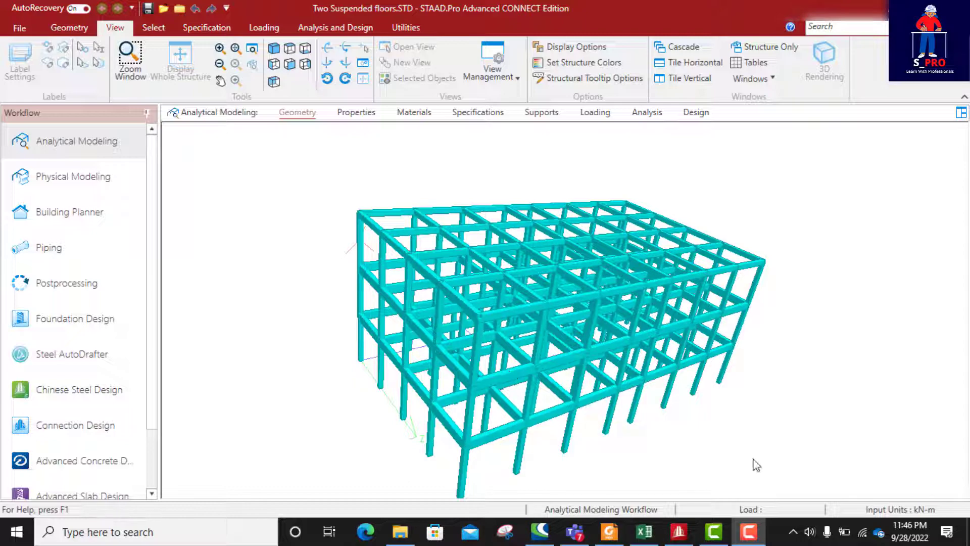
# - Switch to the Excel load computation workbook and review the permanent actions, plaster weights and imposed floor load on the DL & LL CALCULATION sheet
pyautogui.click(644, 531)
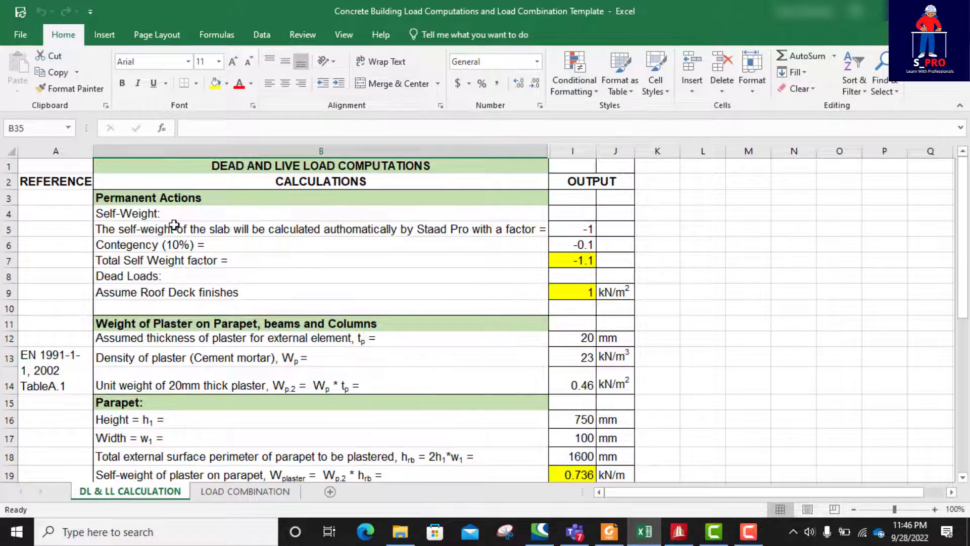
pyautogui.scroll(-1, 190, 248)
pyautogui.scroll(-1, 190, 248)
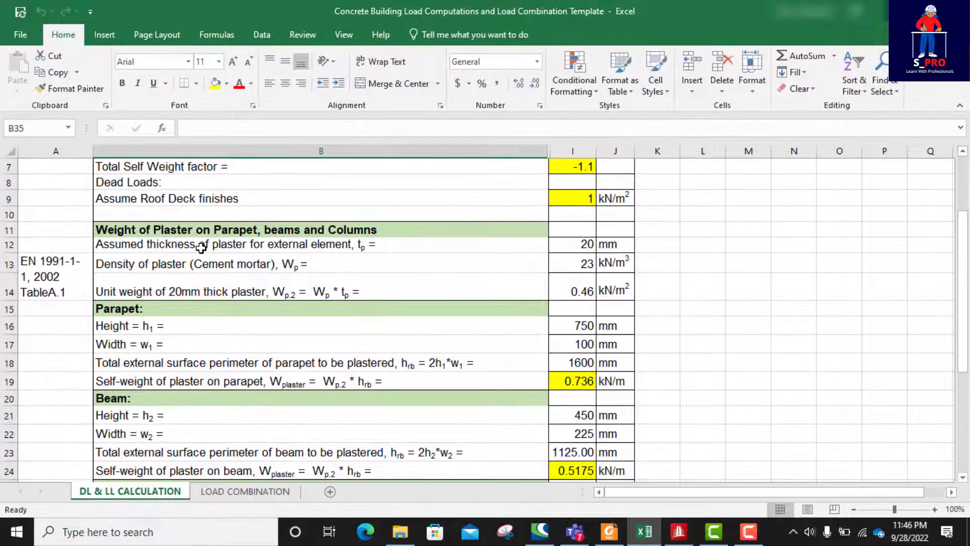
pyautogui.scroll(2, 230, 277)
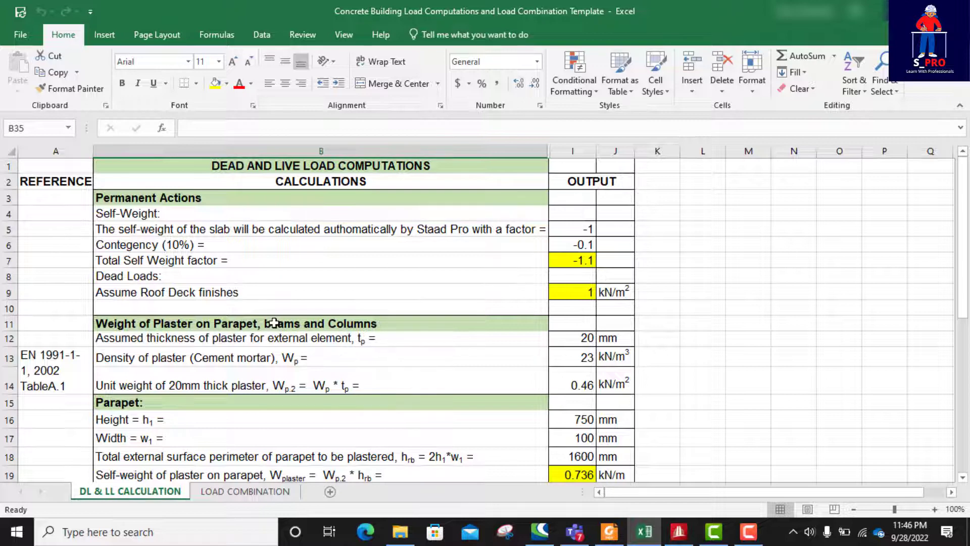
pyautogui.scroll(-1, 273, 322)
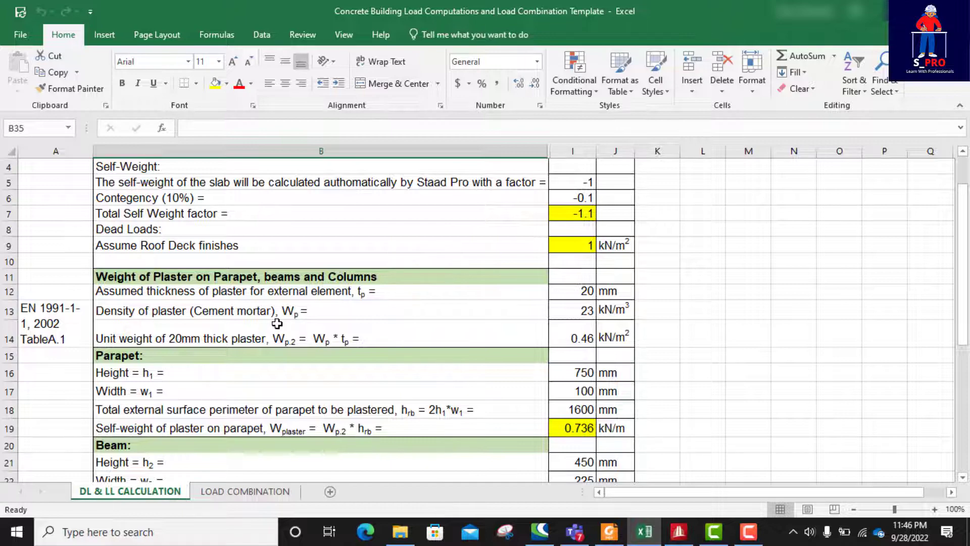
pyautogui.scroll(-2, 276, 323)
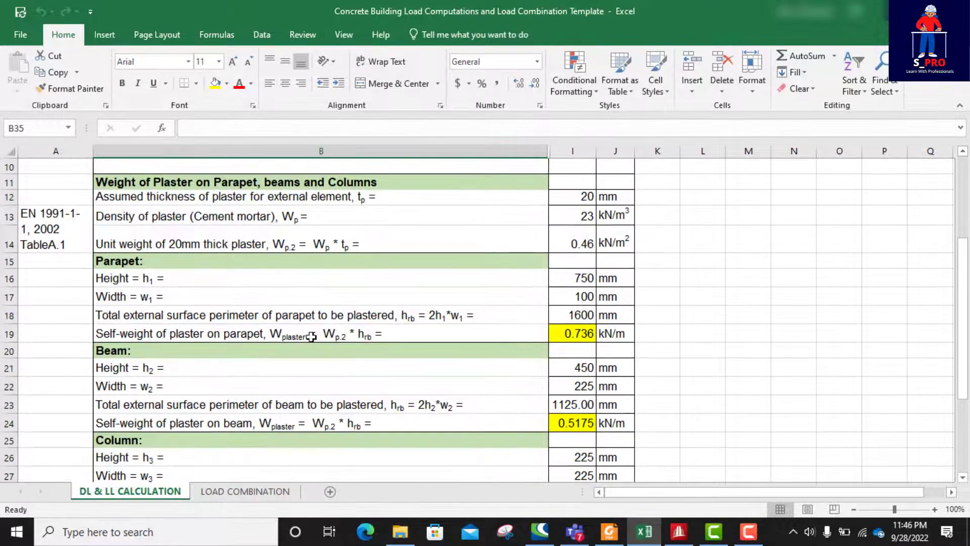
pyautogui.scroll(3, 400, 353)
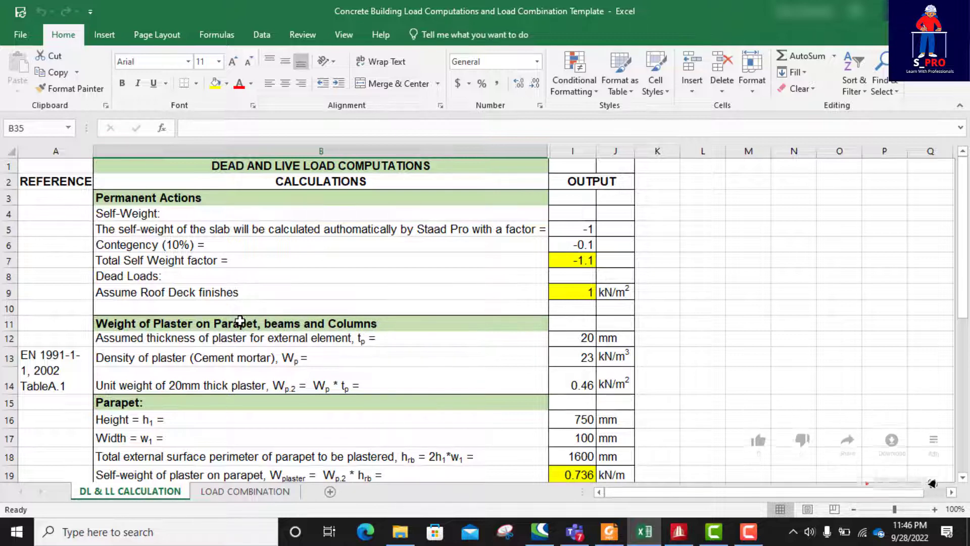
pyautogui.scroll(-1, 298, 275)
pyautogui.scroll(1, 299, 273)
pyautogui.scroll(1, 299, 273)
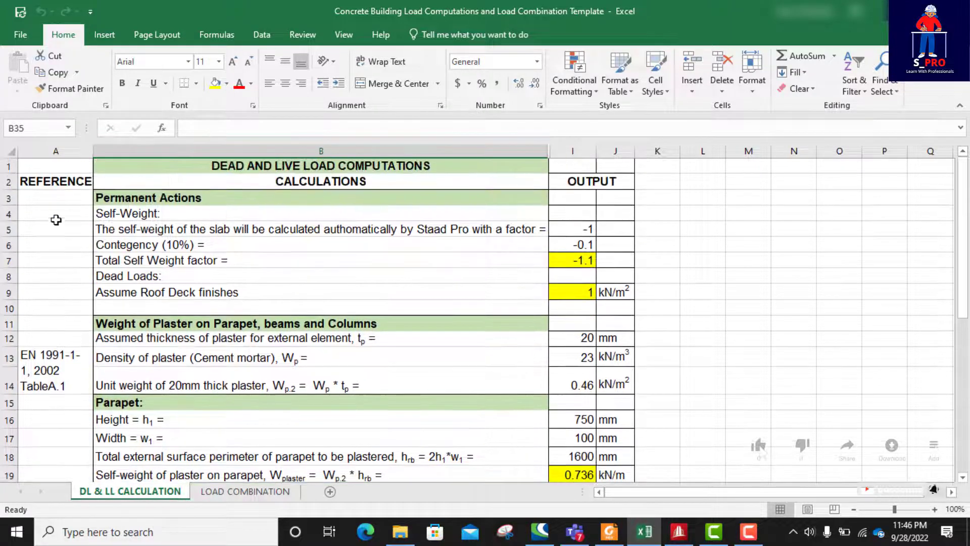
pyautogui.scroll(-3, 241, 227)
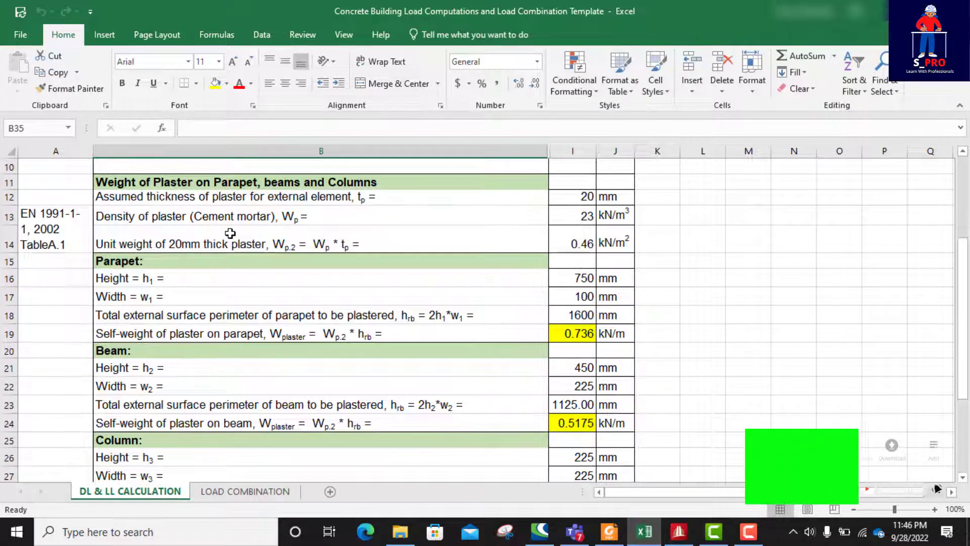
pyautogui.scroll(-2, 131, 283)
pyautogui.scroll(-3, 131, 303)
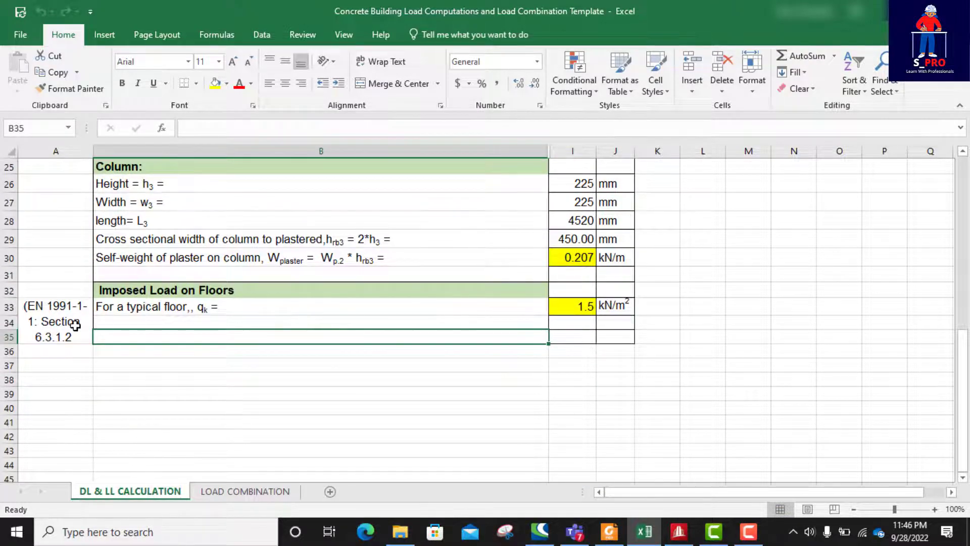
# - Check the Eurocode references given for the imposed floor load and for the plaster density
pyautogui.click(38, 310)
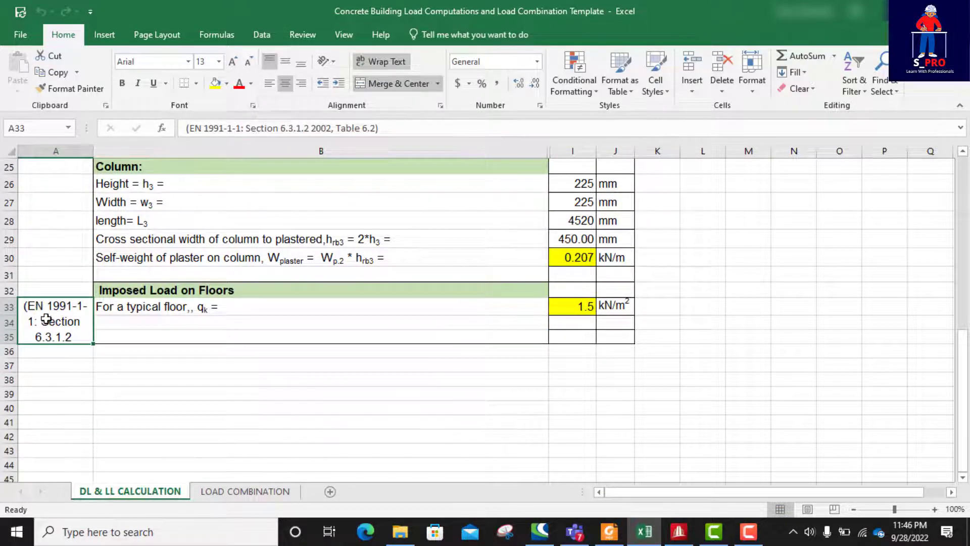
pyautogui.scroll(3, 47, 324)
pyautogui.scroll(3, 54, 330)
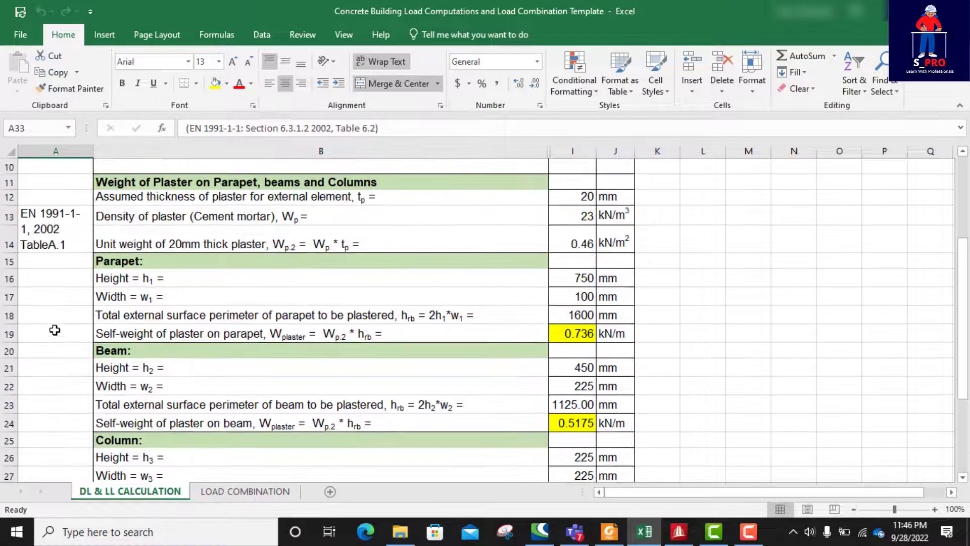
pyautogui.click(65, 301)
pyautogui.scroll(2, 67, 287)
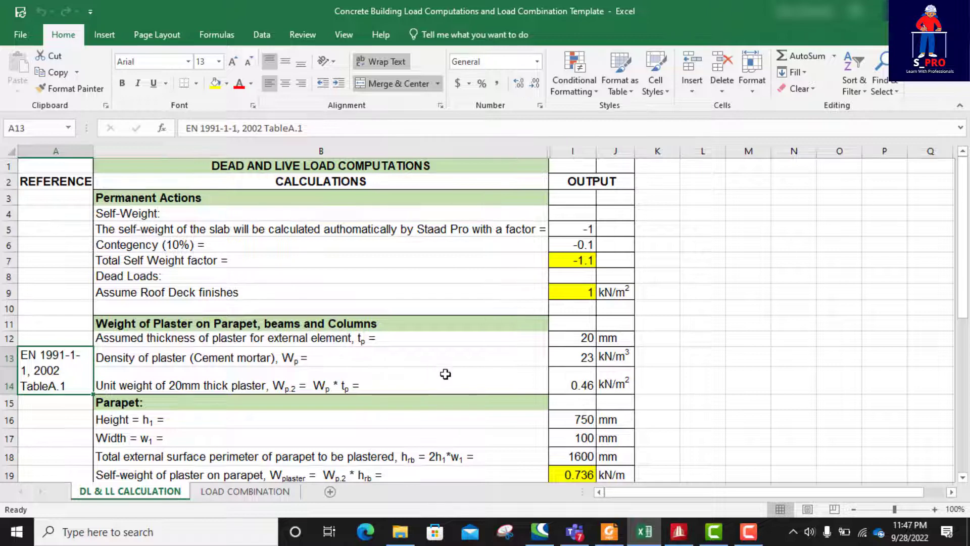
# - Review the parapet, beam and column plaster calculations through to the imposed load on floors
pyautogui.scroll(-2, 447, 373)
pyautogui.scroll(-1, 453, 373)
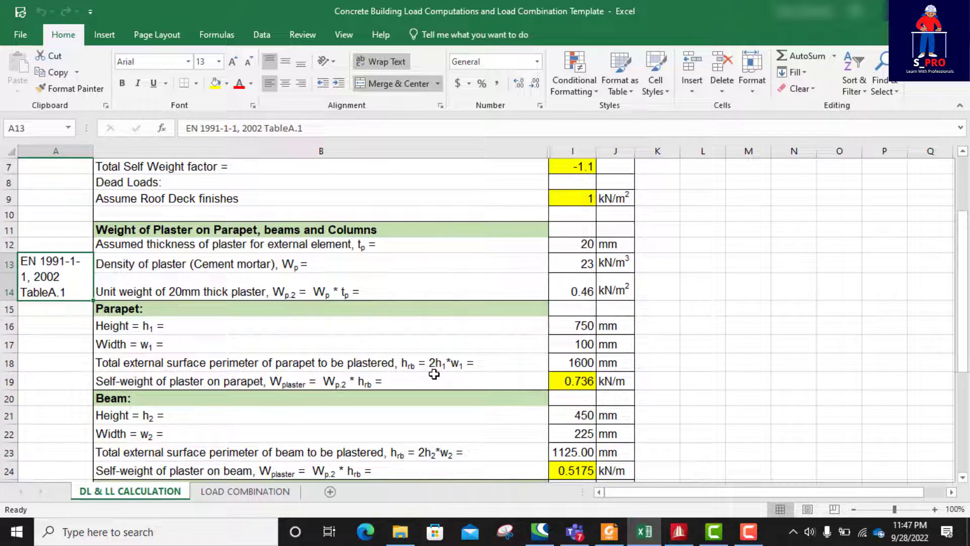
pyautogui.scroll(2, 434, 374)
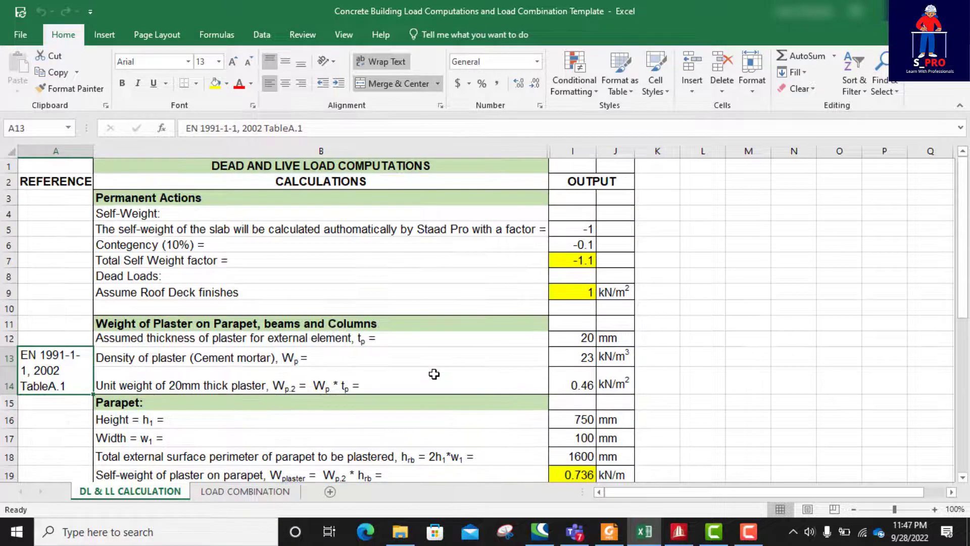
pyautogui.scroll(-5, 402, 367)
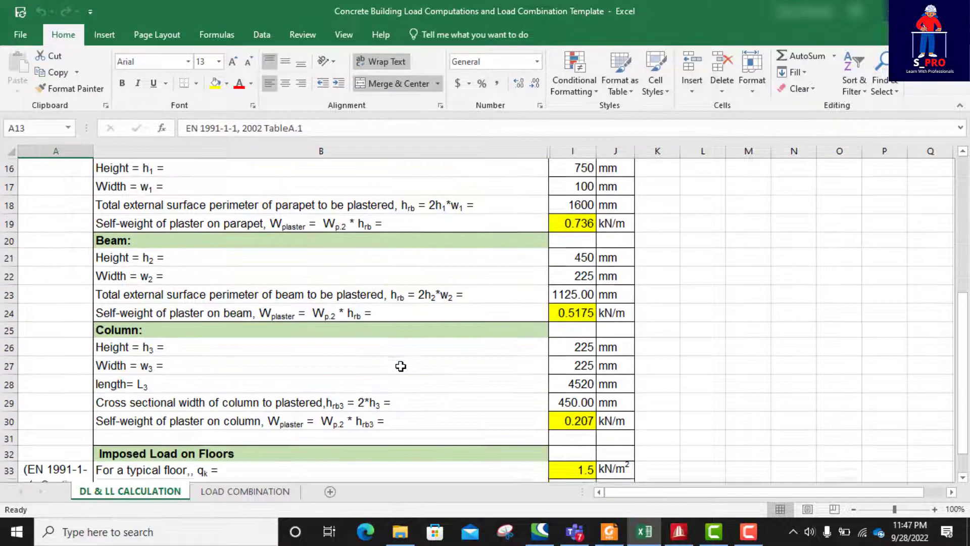
pyautogui.scroll(-3, 400, 366)
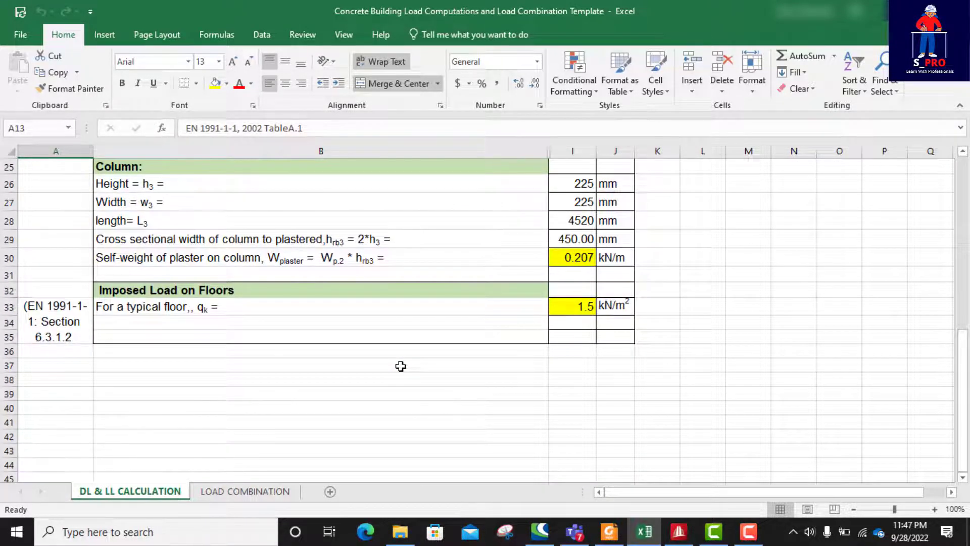
pyautogui.scroll(2, 401, 365)
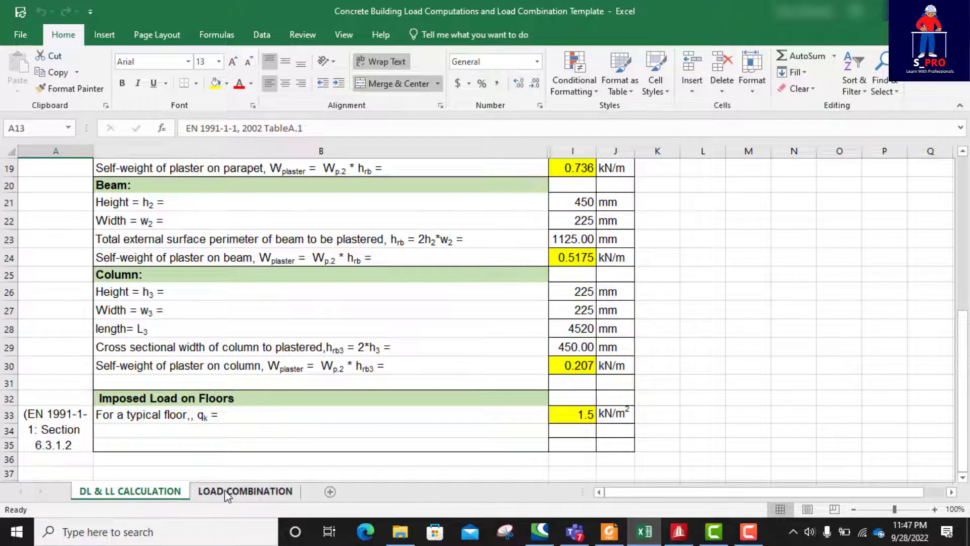
# - Examine the serviceability, equilibrium, geotechnical and structural combination matrices on the LOAD COMBINATION sheet
pyautogui.click(247, 491)
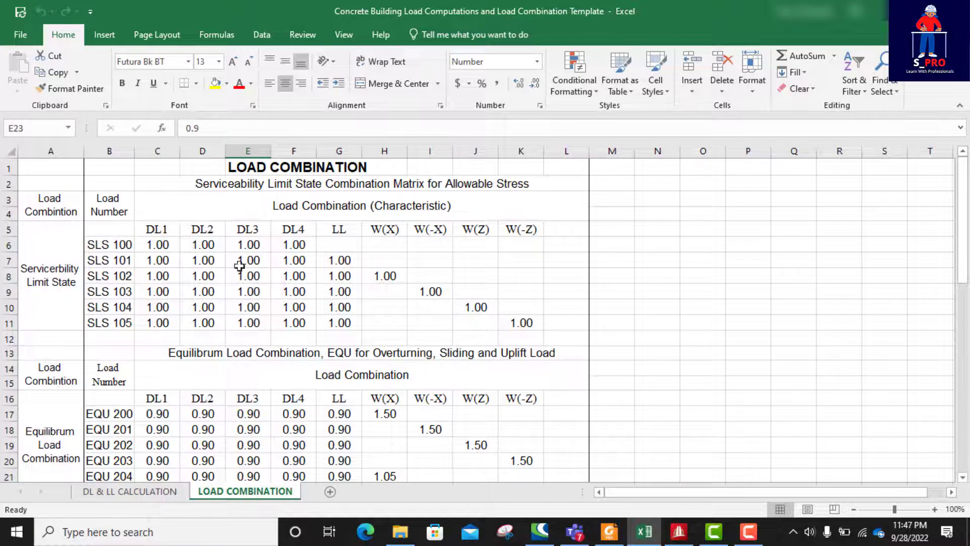
pyautogui.scroll(-7, 239, 266)
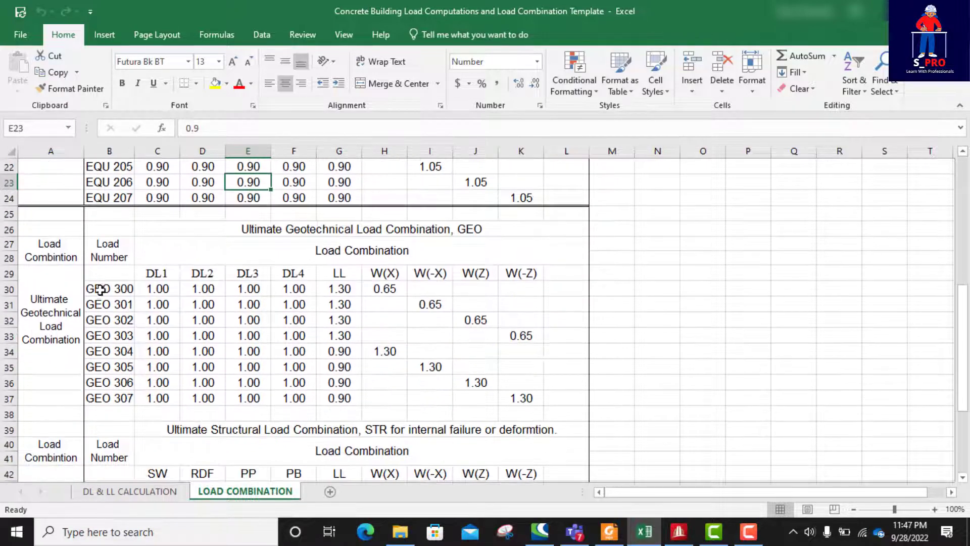
pyautogui.scroll(-5, 100, 290)
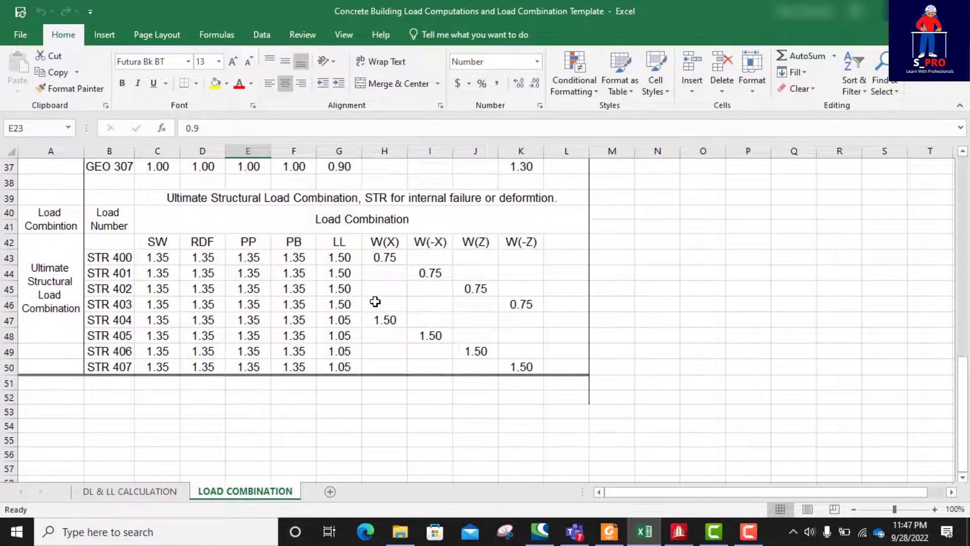
pyautogui.scroll(3, 376, 338)
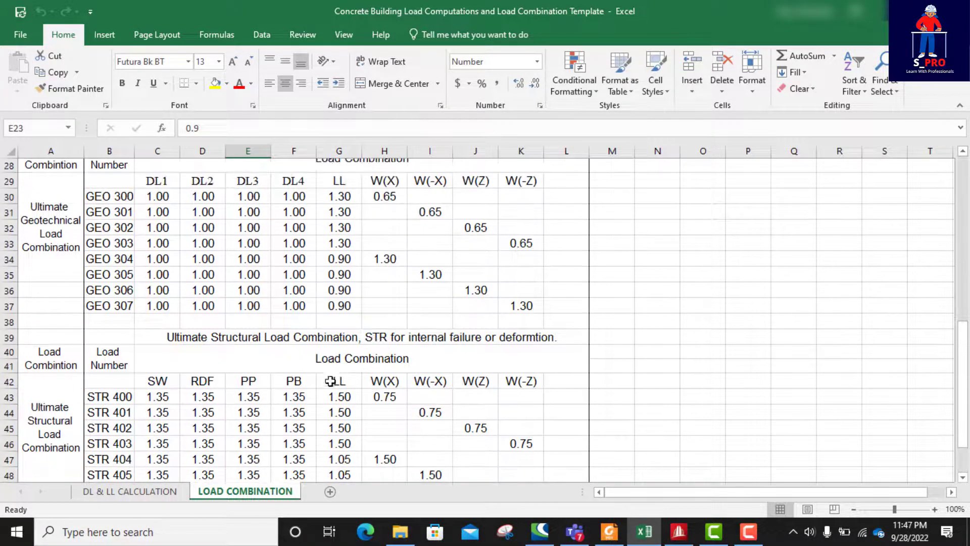
pyautogui.scroll(7, 330, 382)
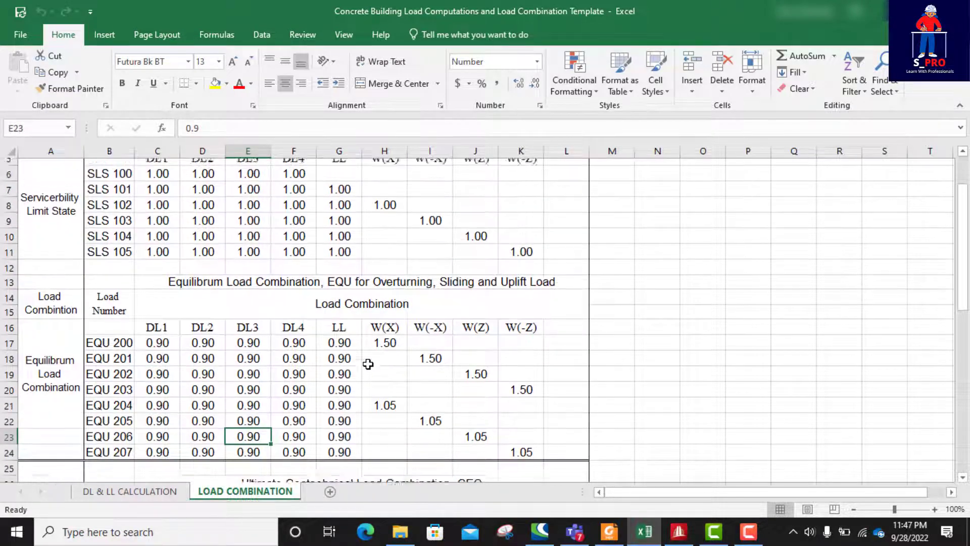
pyautogui.scroll(2, 368, 364)
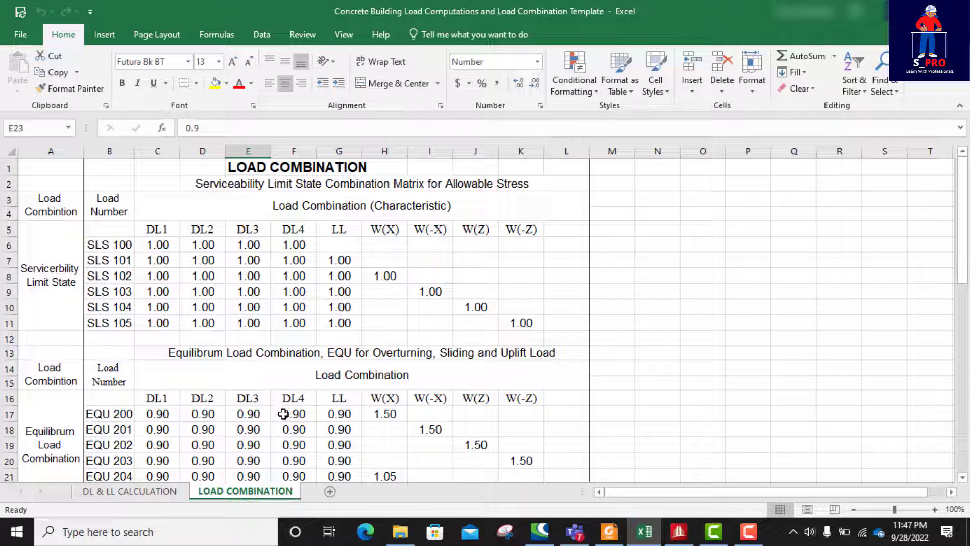
# - Return to the DL & LL CALCULATION sheet and re-examine the self-weight, roof finishes and plaster load calculations for parapet, beams and columns
pyautogui.click(149, 492)
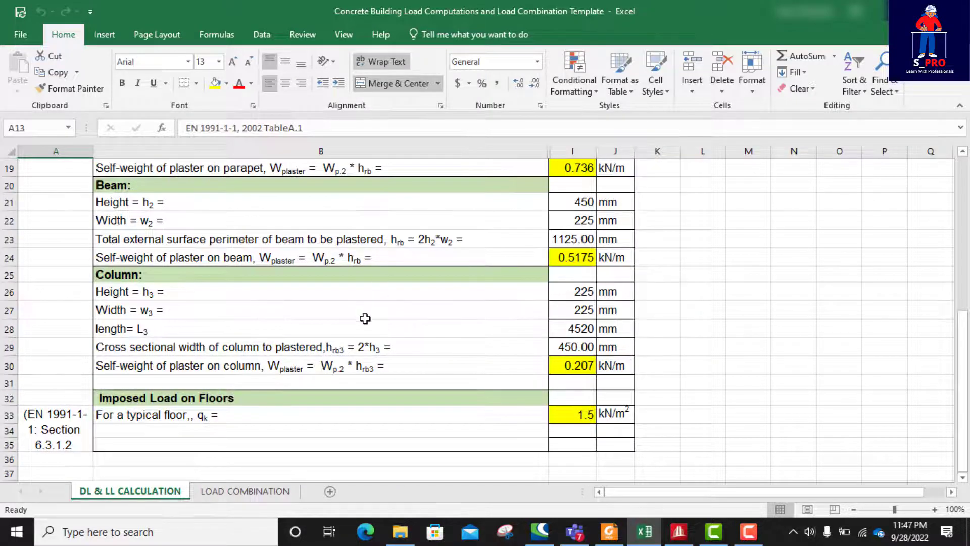
pyautogui.scroll(6, 365, 318)
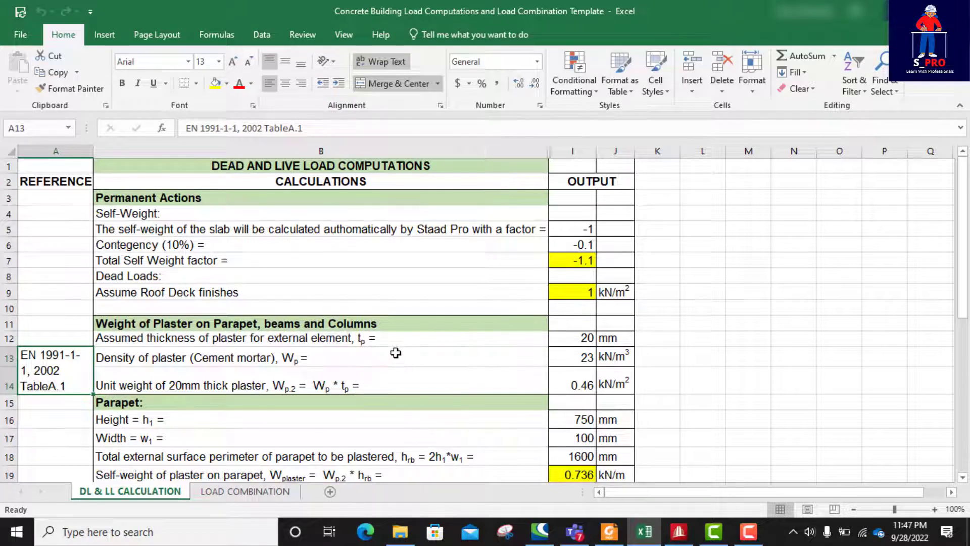
pyautogui.scroll(-3, 382, 353)
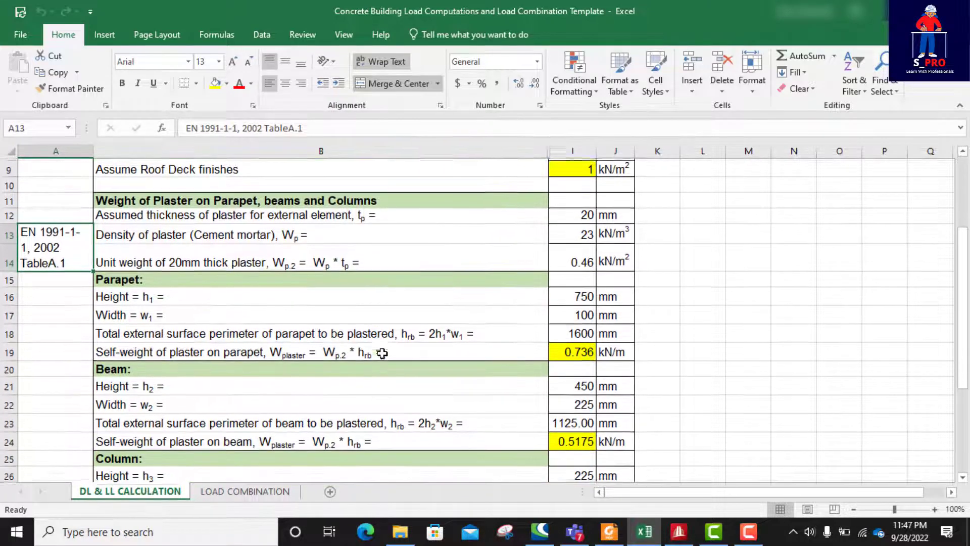
pyautogui.scroll(3, 382, 353)
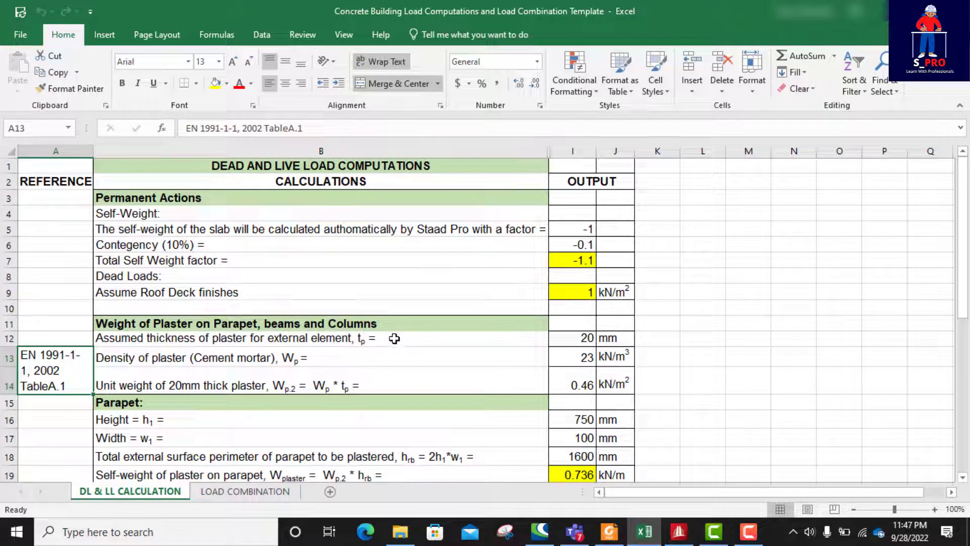
pyautogui.scroll(-2, 395, 321)
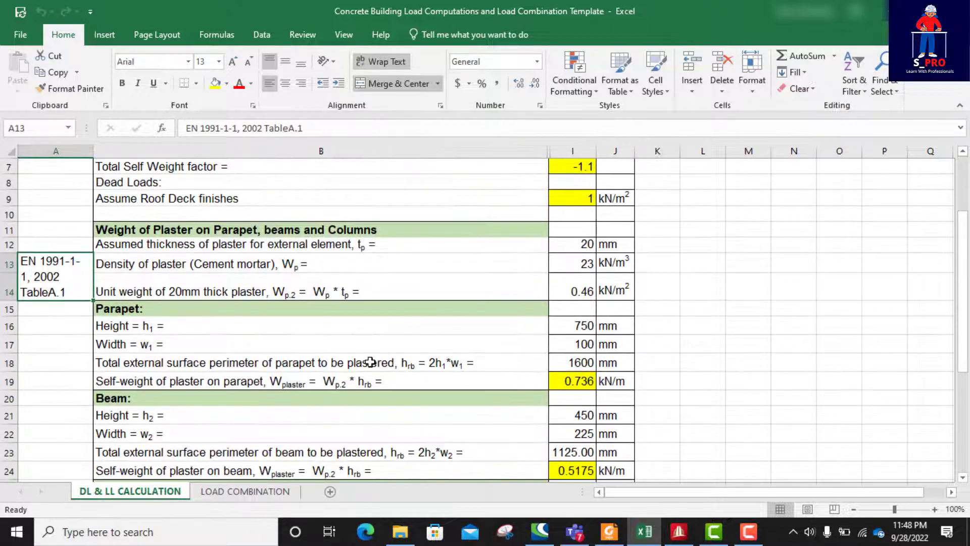
pyautogui.scroll(2, 395, 385)
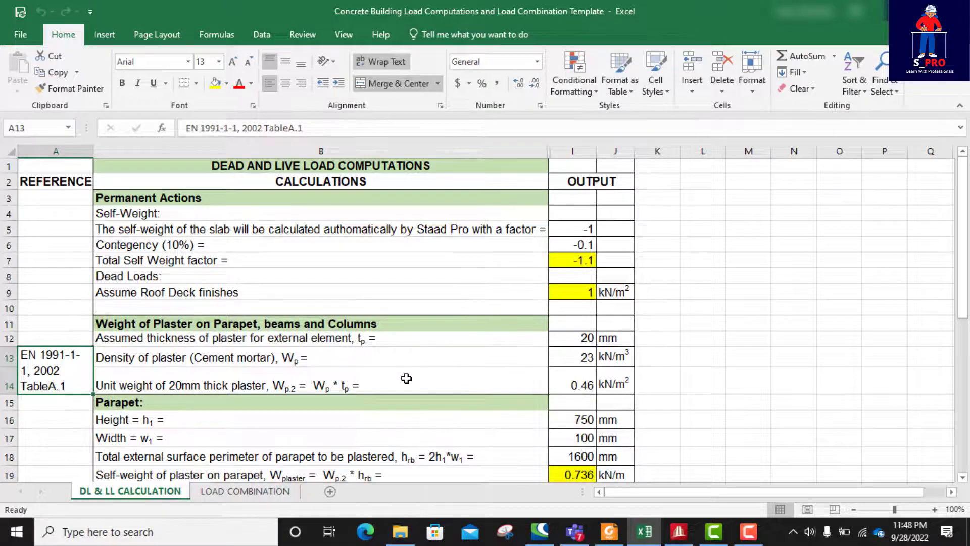
pyautogui.scroll(-3, 405, 377)
pyautogui.scroll(2, 399, 371)
pyautogui.scroll(1, 400, 370)
pyautogui.scroll(-1, 404, 367)
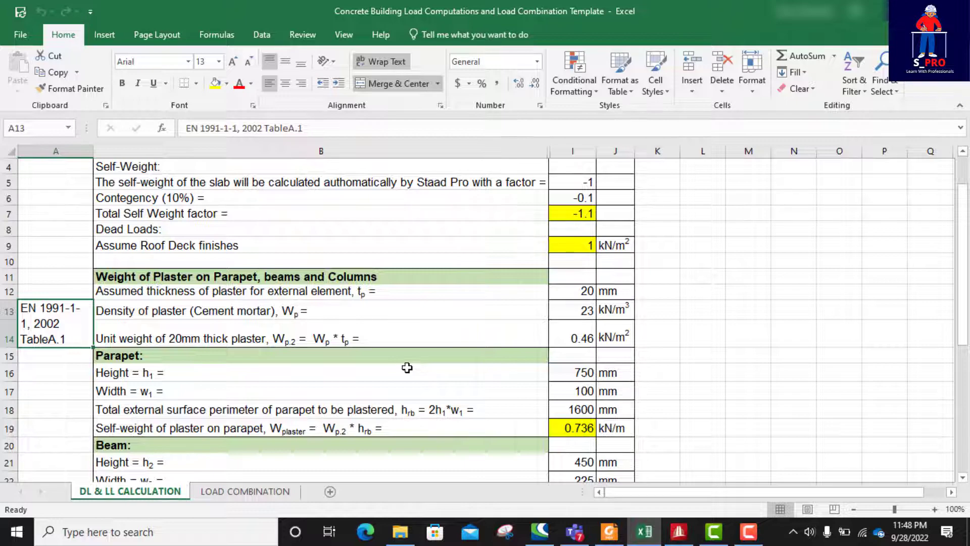
pyautogui.scroll(-1, 407, 367)
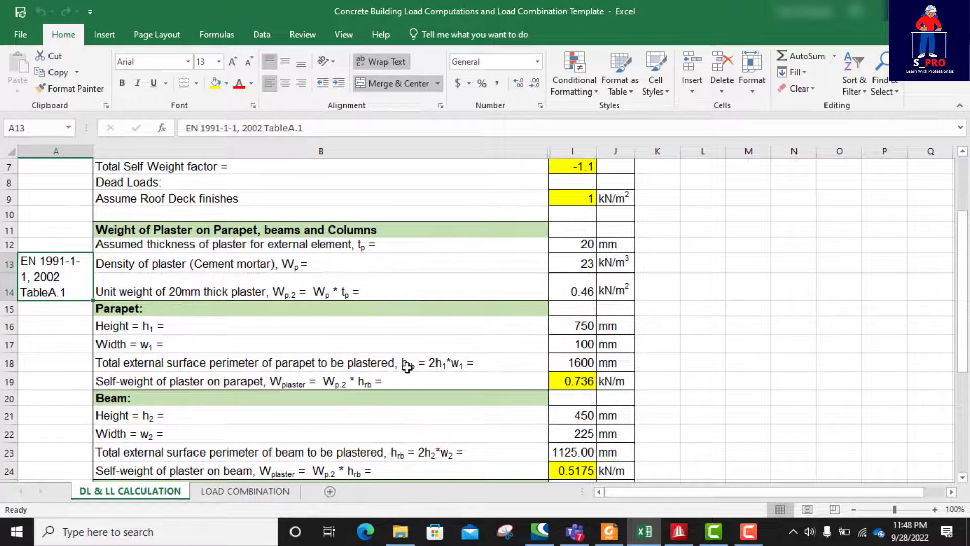
pyautogui.scroll(-6, 407, 366)
pyautogui.scroll(4, 407, 366)
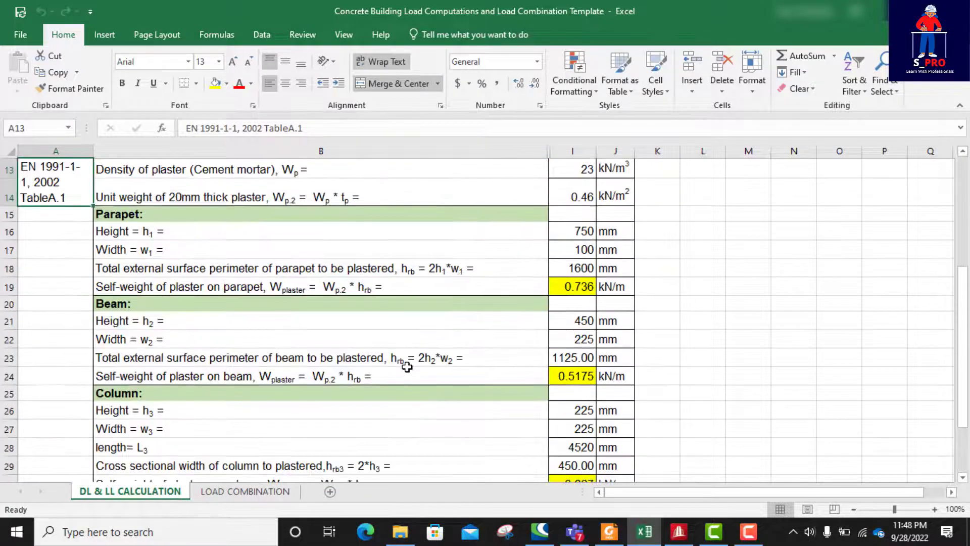
pyautogui.scroll(4, 408, 366)
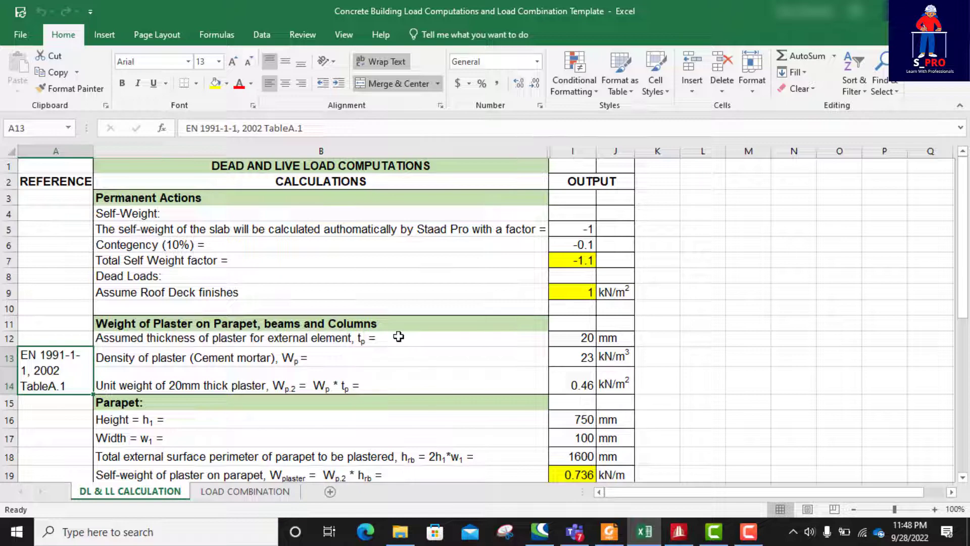
# - Check the assumed plaster thickness and the member dimensions in the calculation sheet, and switch back to the STAAD.Pro building model
pyautogui.click(572, 337)
pyautogui.scroll(-4, 505, 329)
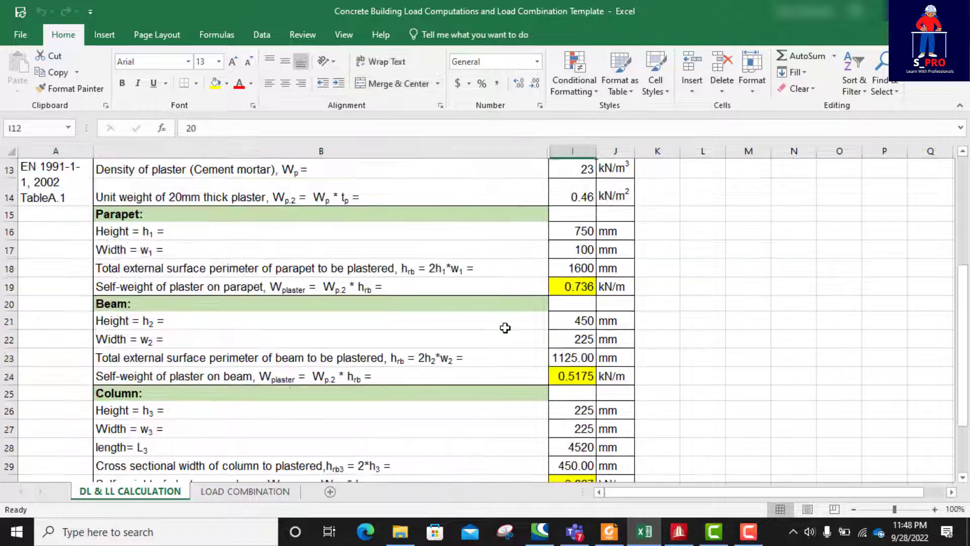
pyautogui.scroll(-1, 470, 389)
pyautogui.click(678, 531)
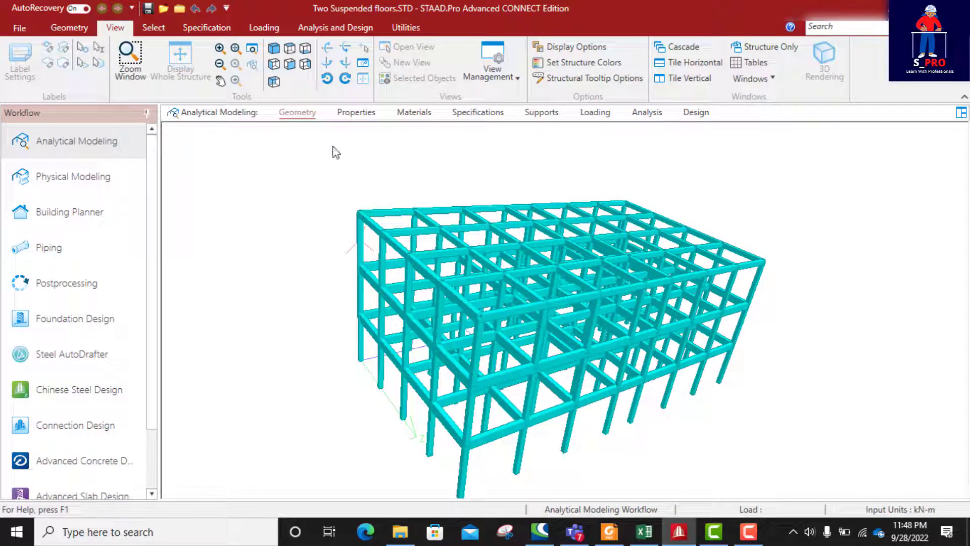
# - Check the assigned member section properties and the node and beam geometry of the whole structure
pyautogui.click(356, 114)
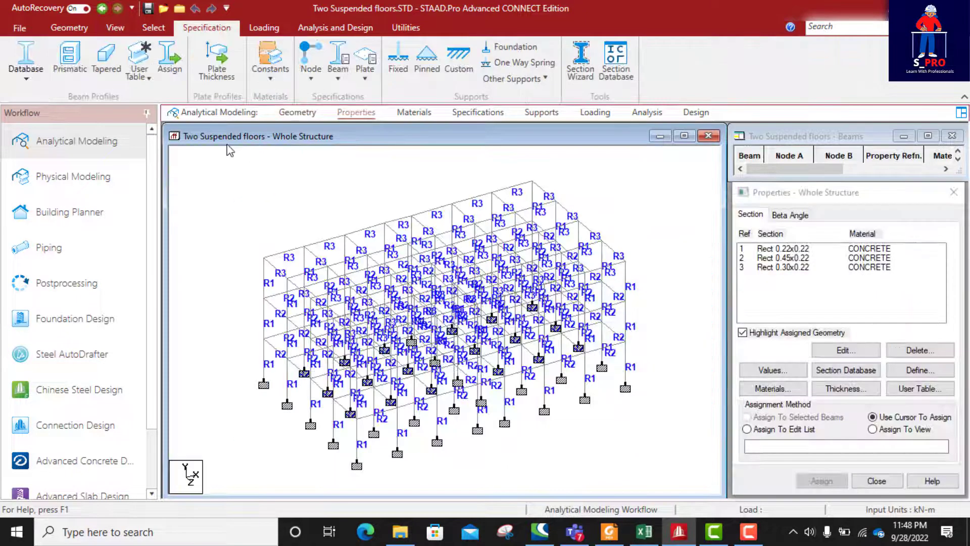
pyautogui.click(296, 113)
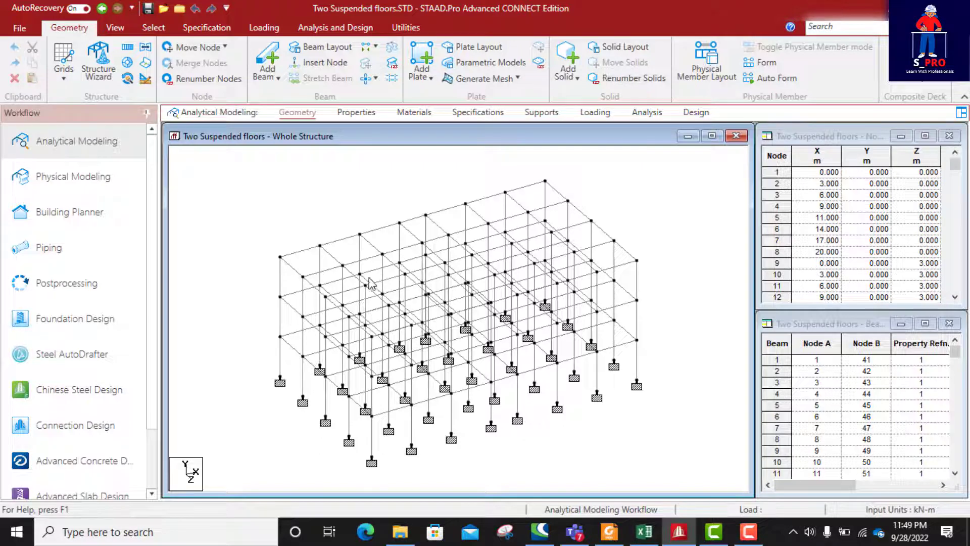
# - Start a new primary load case numbered 1 under the load cases details, with the Dead loading type
pyautogui.click(595, 115)
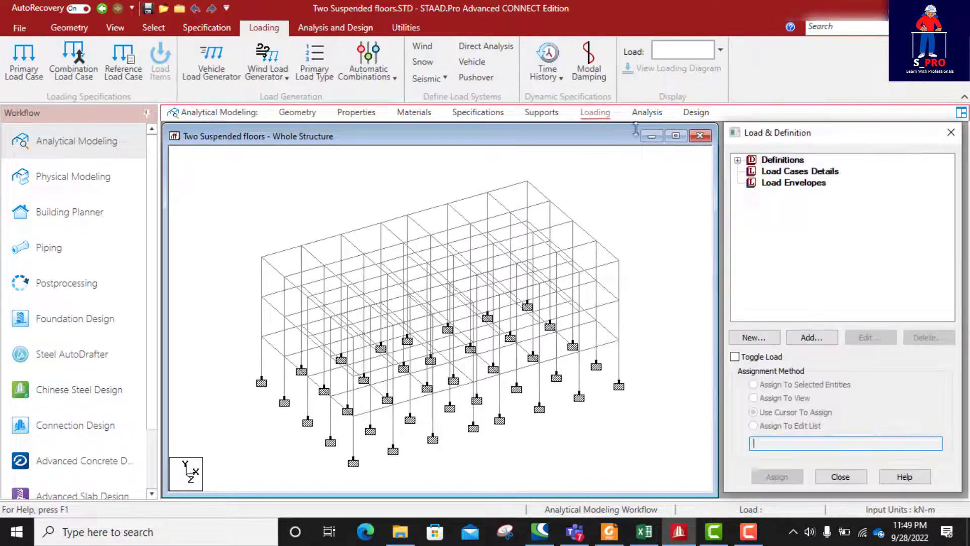
pyautogui.click(752, 175)
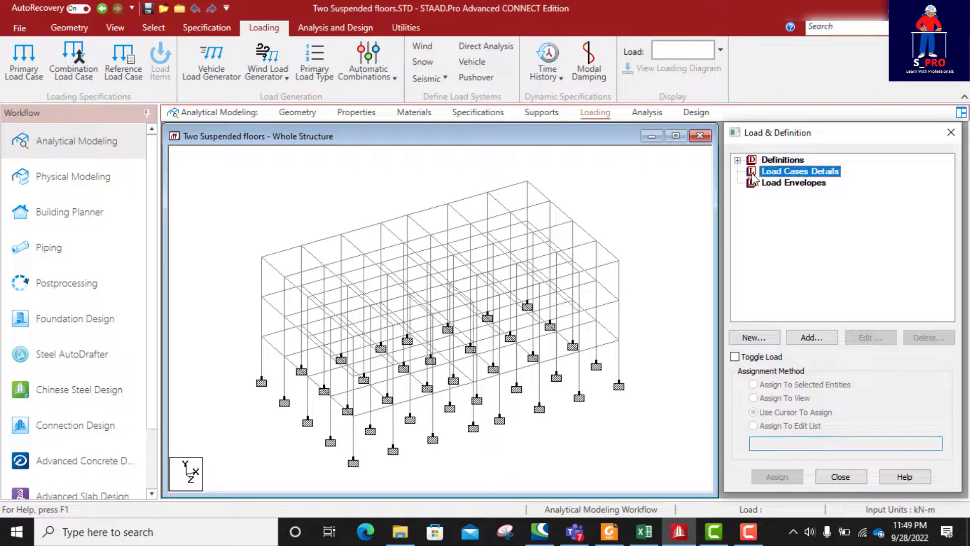
pyautogui.click(811, 337)
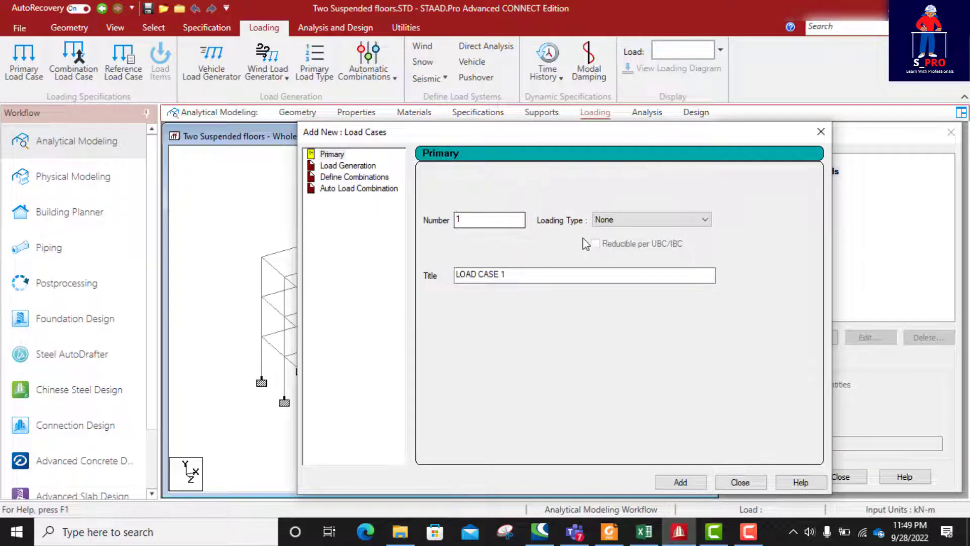
pyautogui.click(652, 219)
pyautogui.click(632, 233)
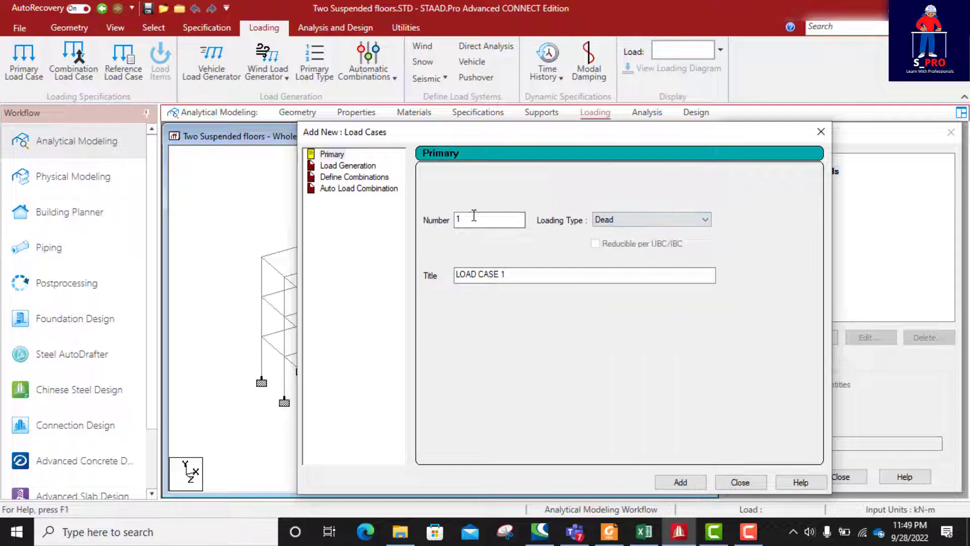
# - Title the load case "Selfweight, DL1" and add it to the load cases
pyautogui.moveTo(518, 275); pyautogui.dragTo(444, 280)
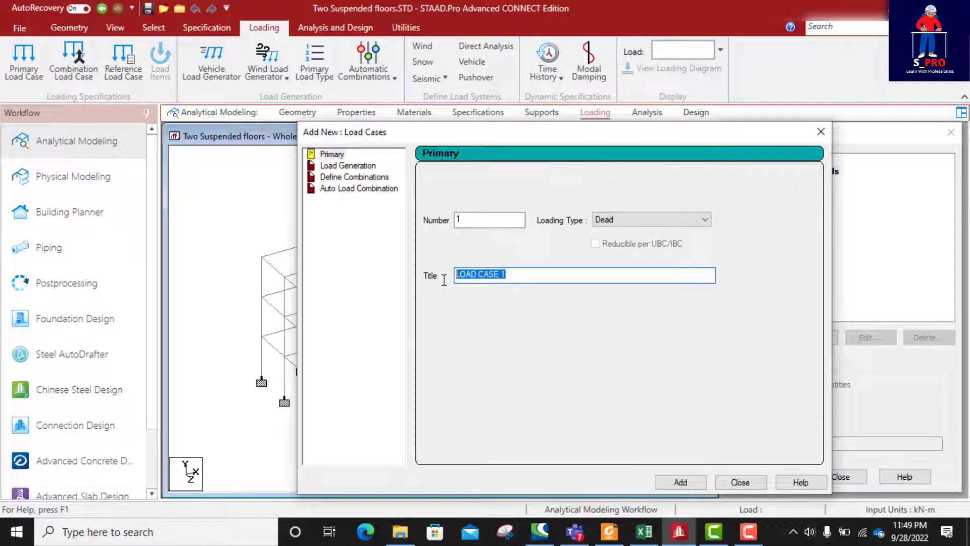
pyautogui.write('Self')
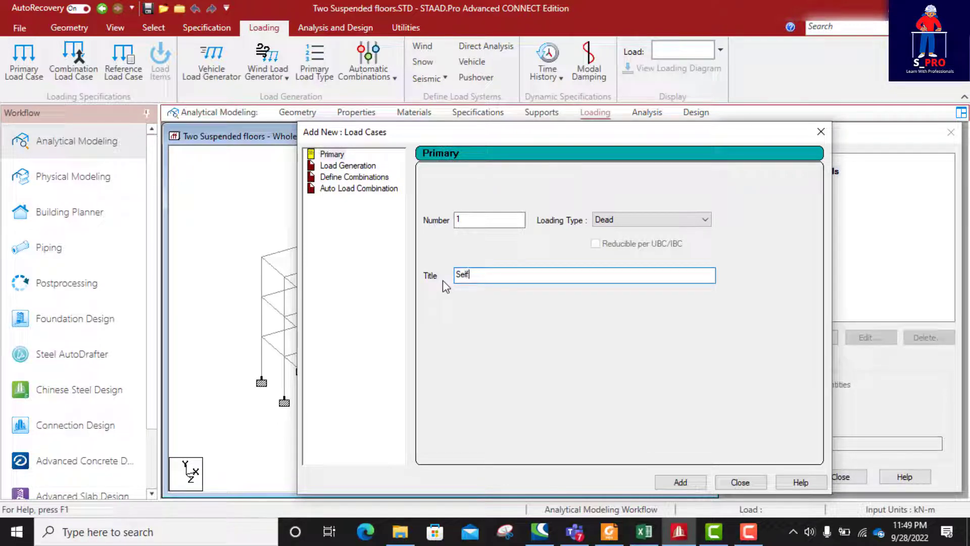
pyautogui.write('we')
pyautogui.press('BackSpace')
pyautogui.write('weight')
pyautogui.write(', DL1')
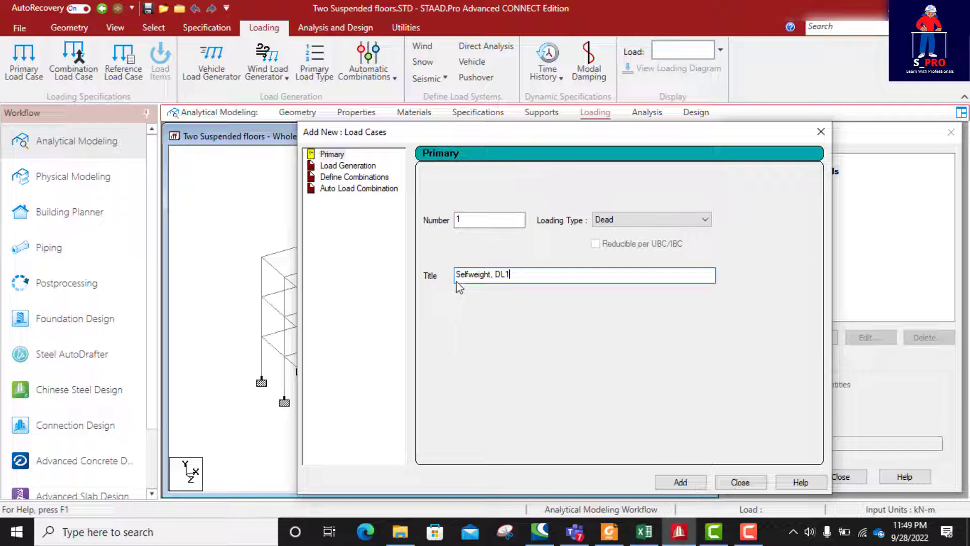
pyautogui.click(682, 482)
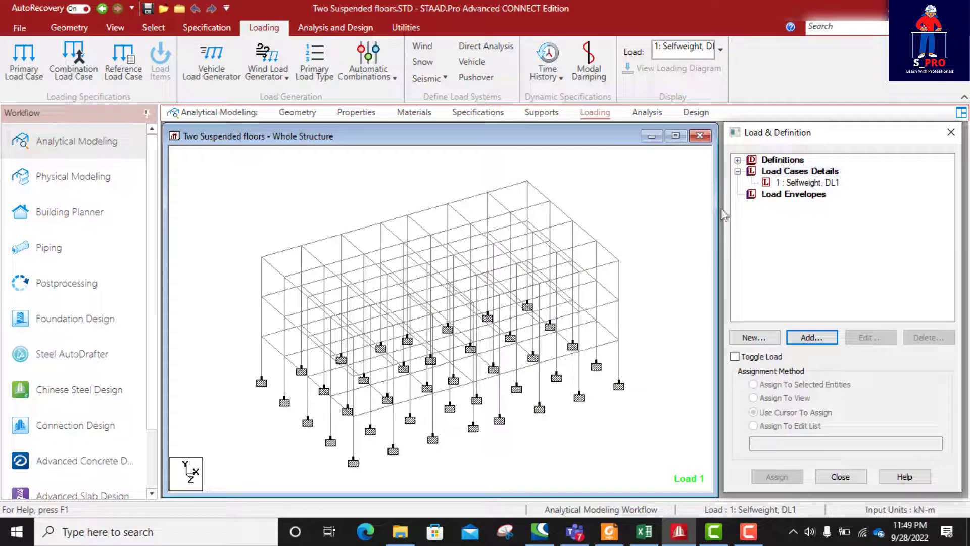
# - Switch to the Excel load computations to check the total self-weight factor, and return to STAAD.Pro
pyautogui.click(644, 531)
pyautogui.scroll(5, 292, 208)
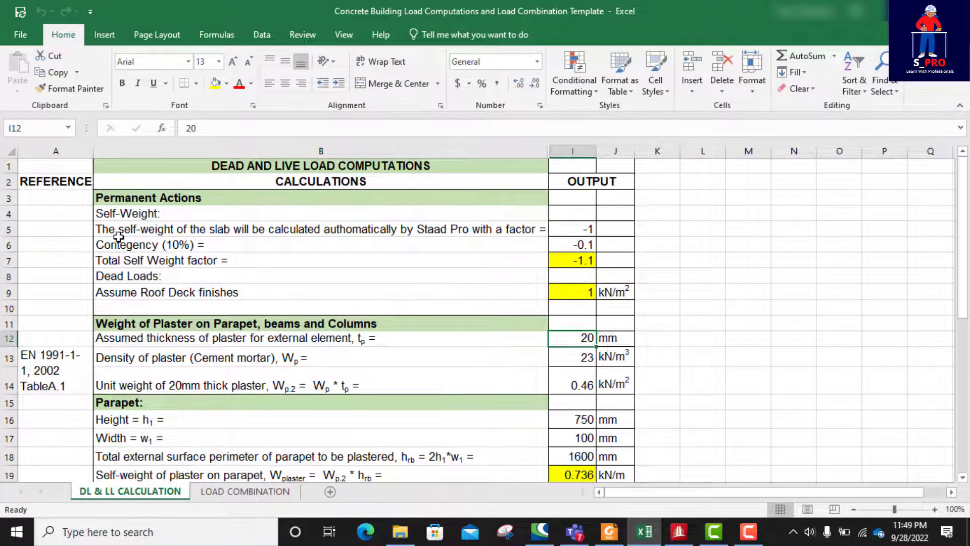
pyautogui.scroll(-1, 252, 248)
pyautogui.scroll(-1, 596, 230)
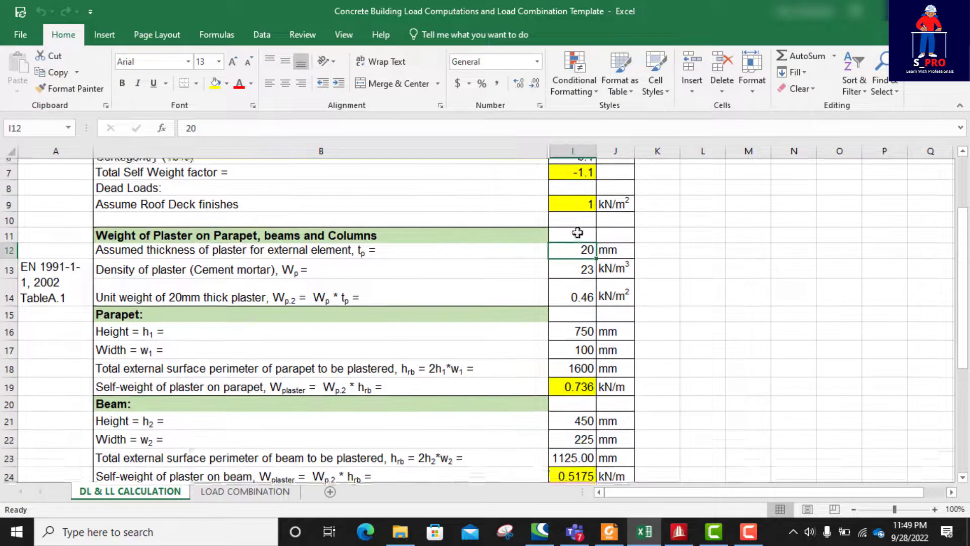
pyautogui.scroll(2, 597, 232)
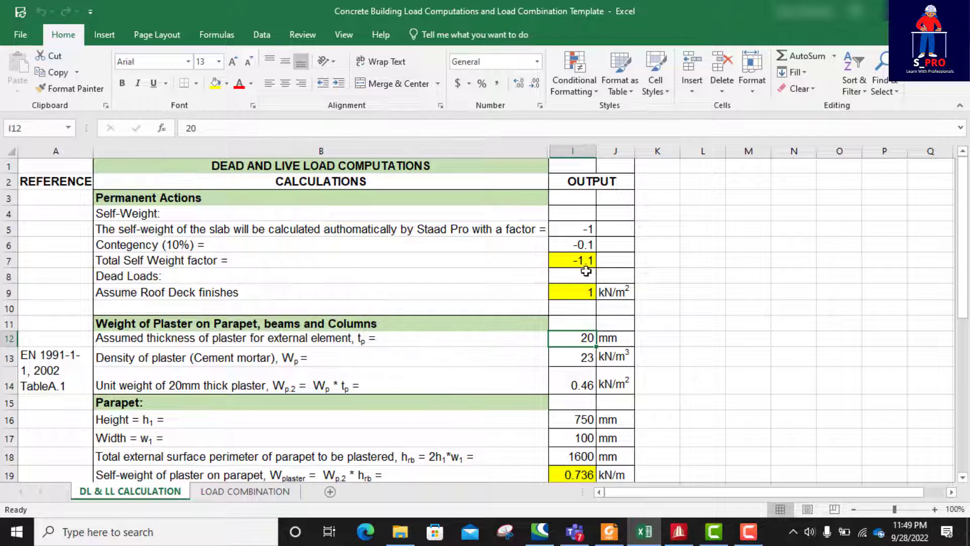
pyautogui.click(679, 531)
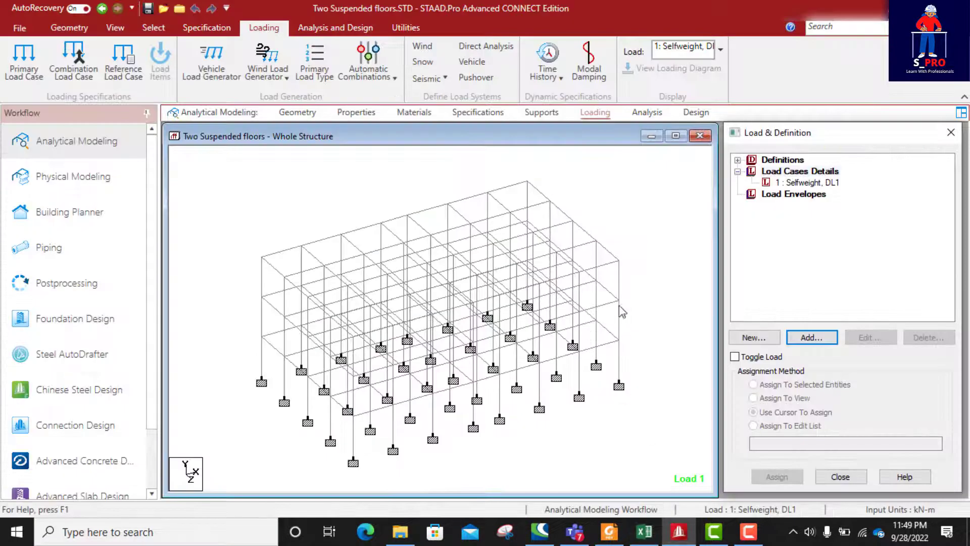
# - Add a selfweight load in the Y direction with a factor of -1.1 to the Selfweight, DL1 load case
pyautogui.click(808, 182)
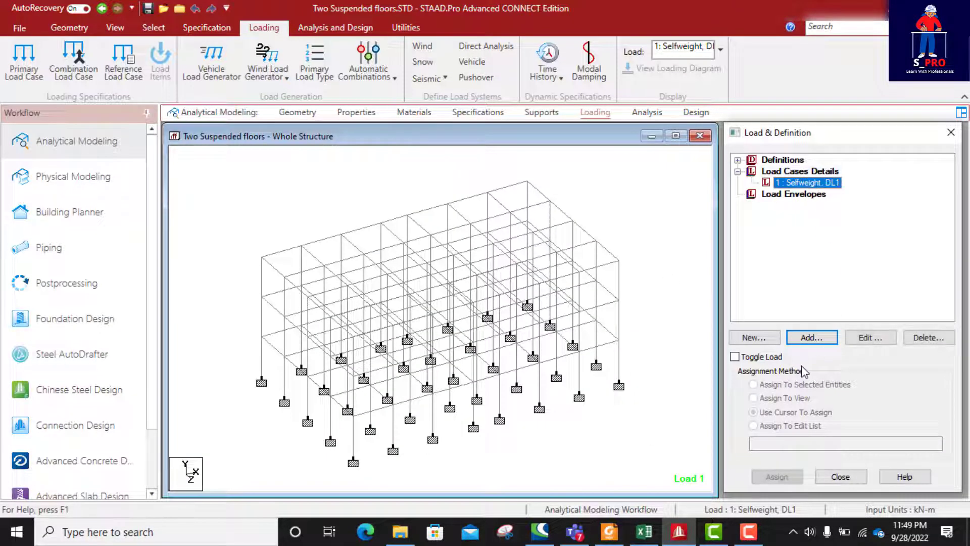
pyautogui.click(817, 341)
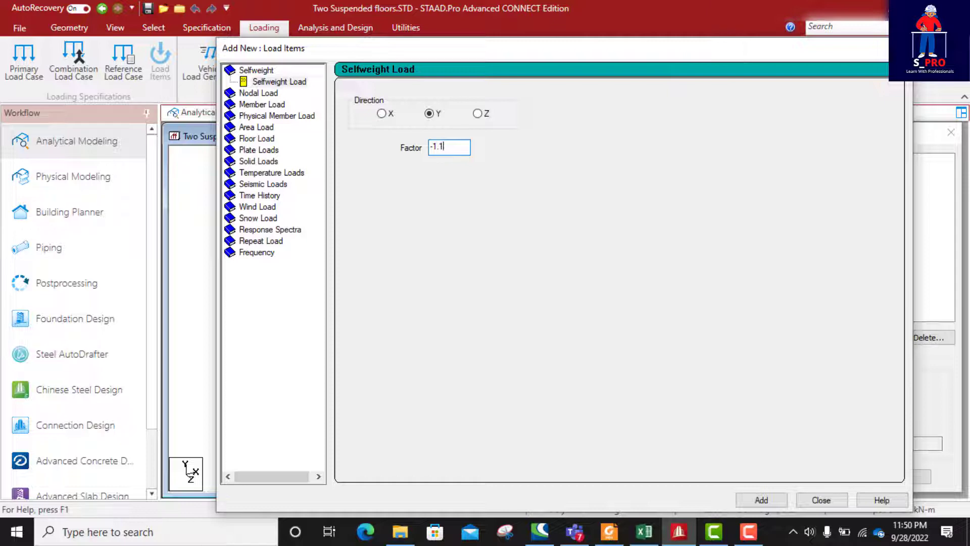
pyautogui.write('.1')
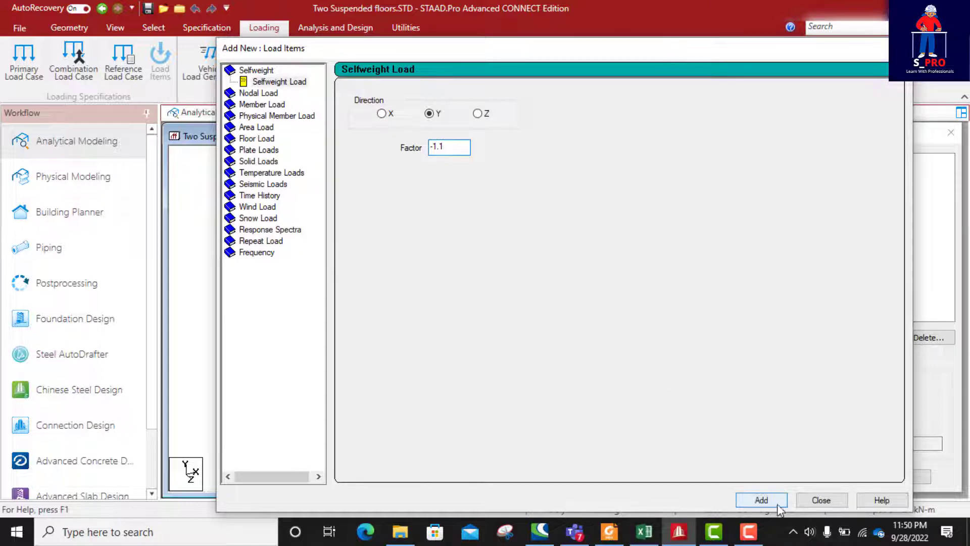
pyautogui.click(761, 499)
pyautogui.click(821, 500)
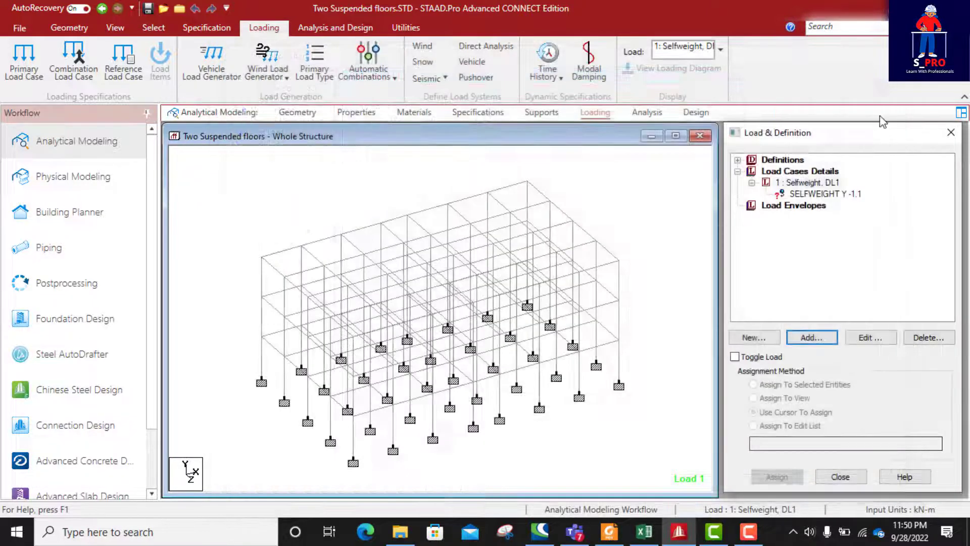
# - Assign the Y selfweight load to all members in the view and clear the selection
pyautogui.click(823, 195)
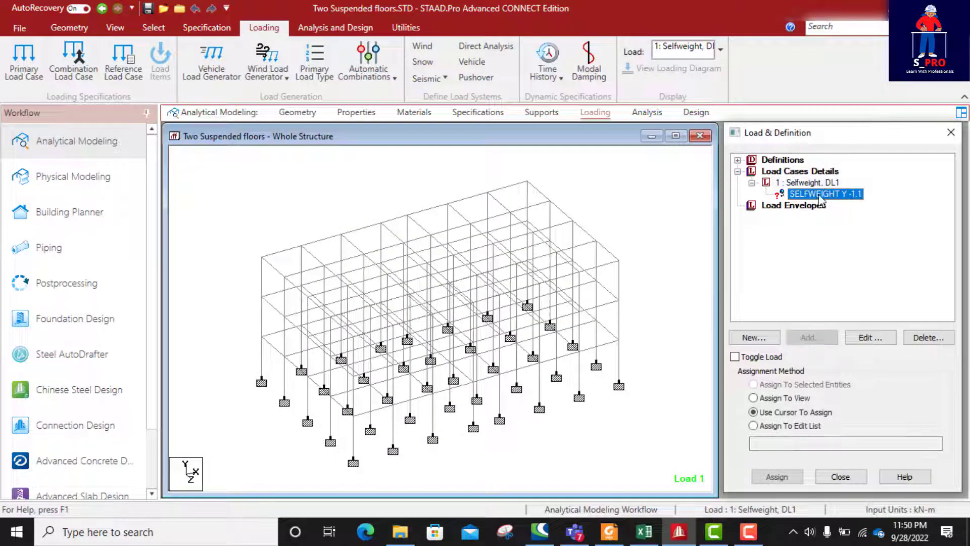
pyautogui.click(753, 398)
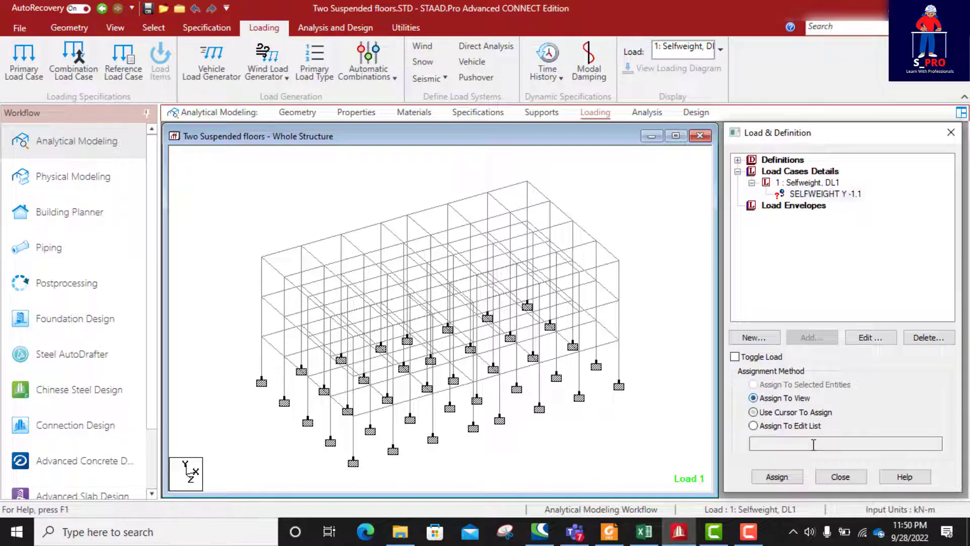
pyautogui.click(778, 477)
pyautogui.click(868, 346)
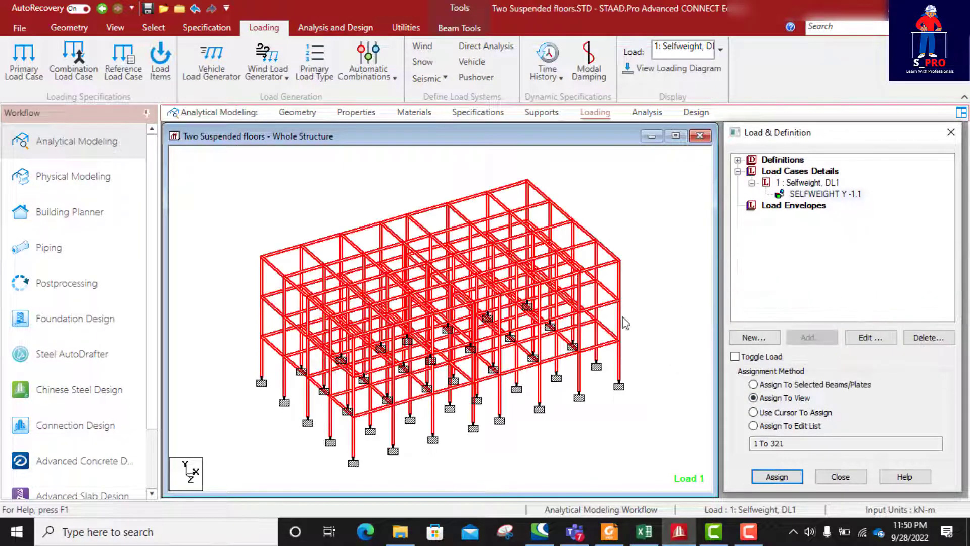
pyautogui.click(647, 248)
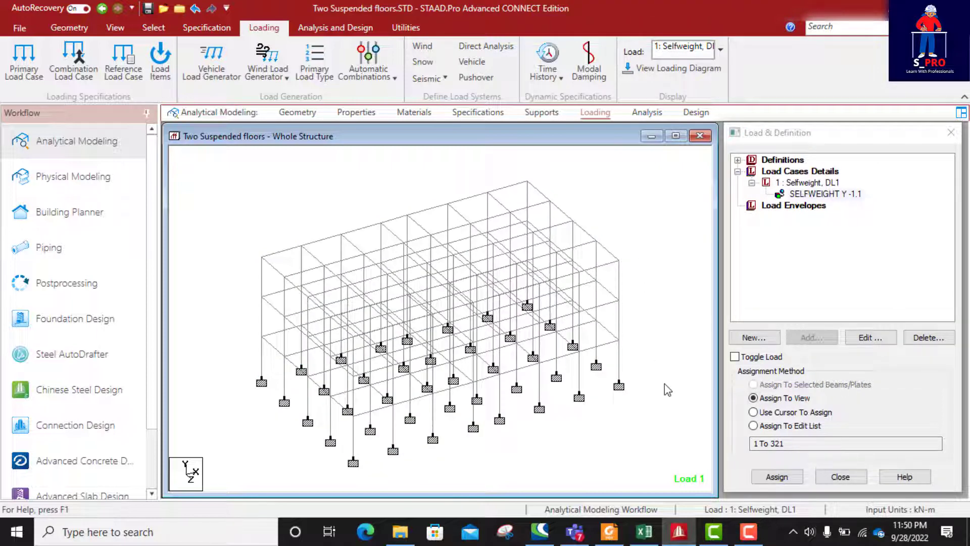
# - In the Excel calculation sheet, change the roof deck finishes label in cell B9 to "Assume Slab finishes"
pyautogui.click(644, 531)
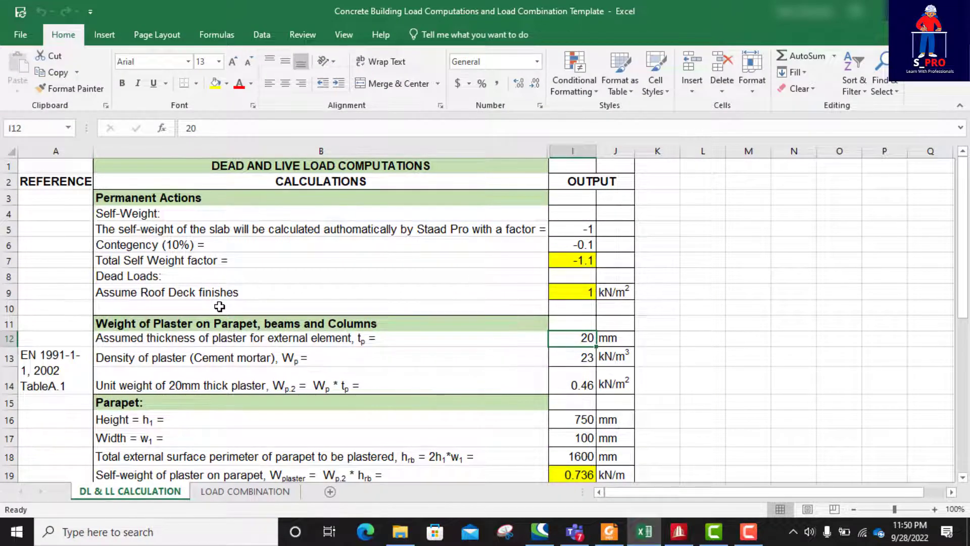
pyautogui.click(177, 297)
pyautogui.click(167, 304)
pyautogui.click(170, 294)
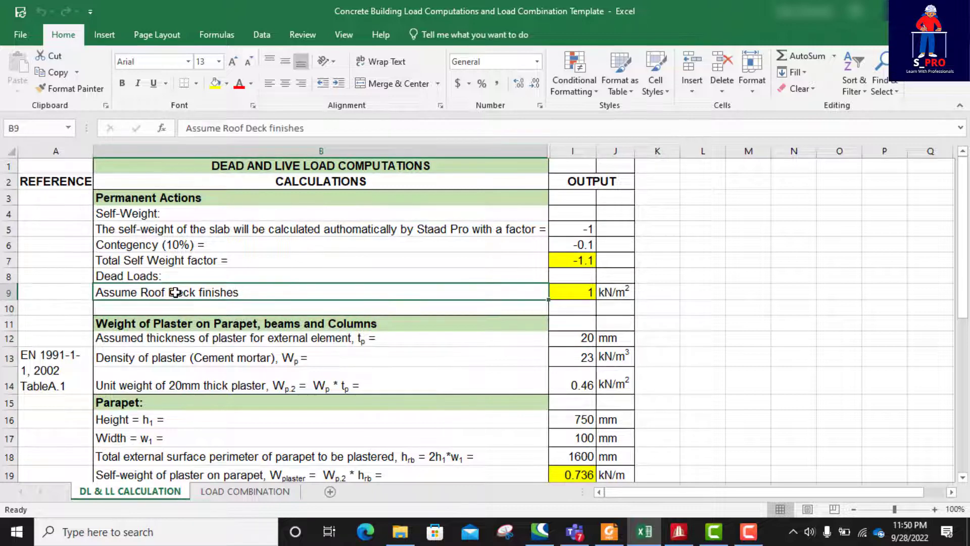
pyautogui.doubleClick(197, 293)
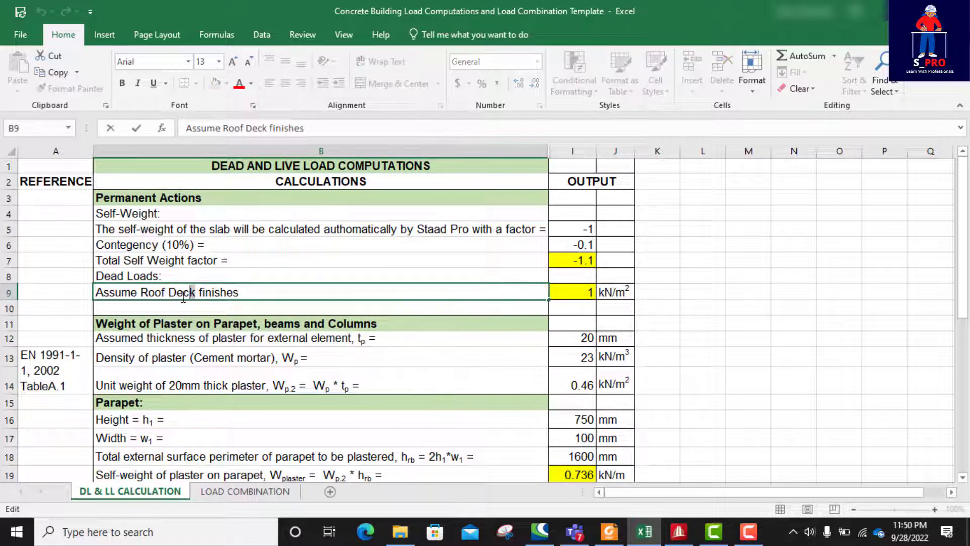
pyautogui.moveTo(184, 298); pyautogui.dragTo(145, 299)
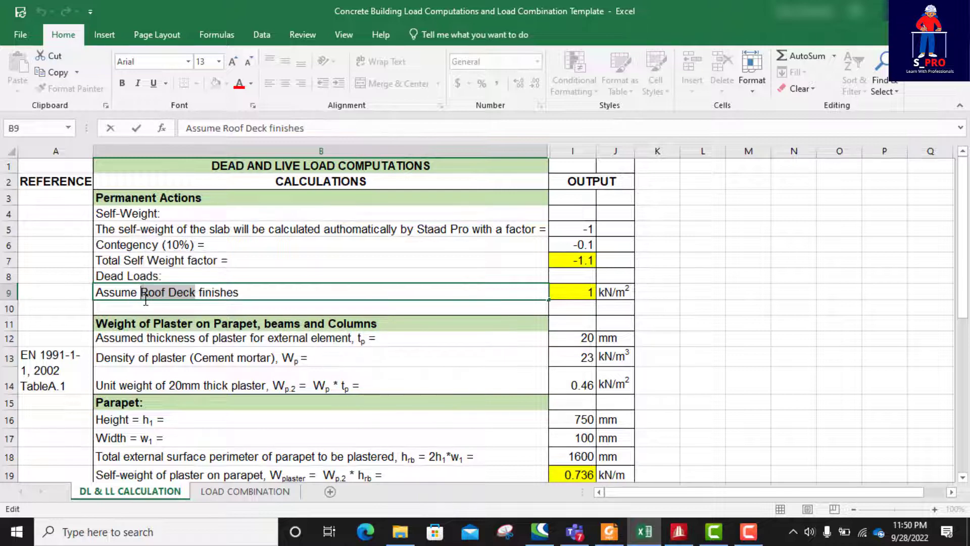
pyautogui.write('Slab')
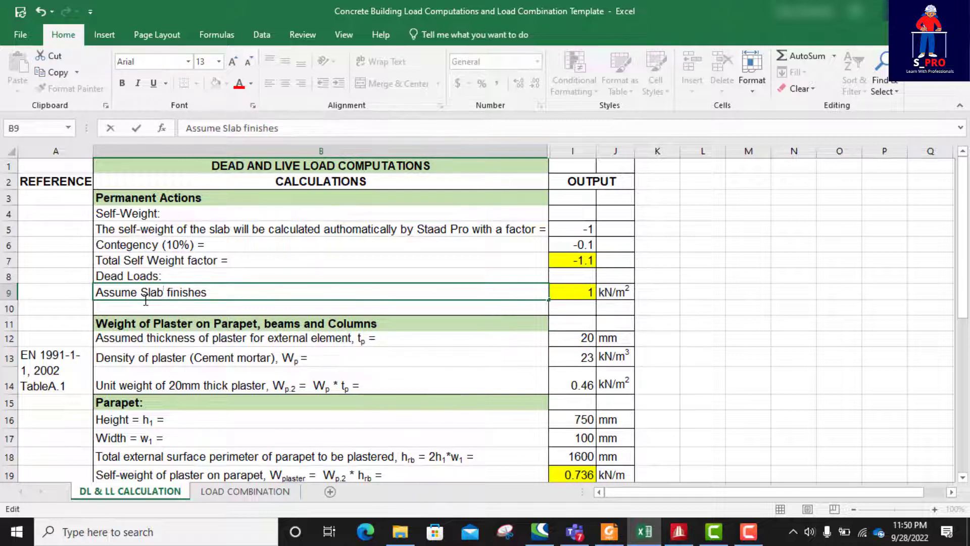
pyautogui.click(581, 325)
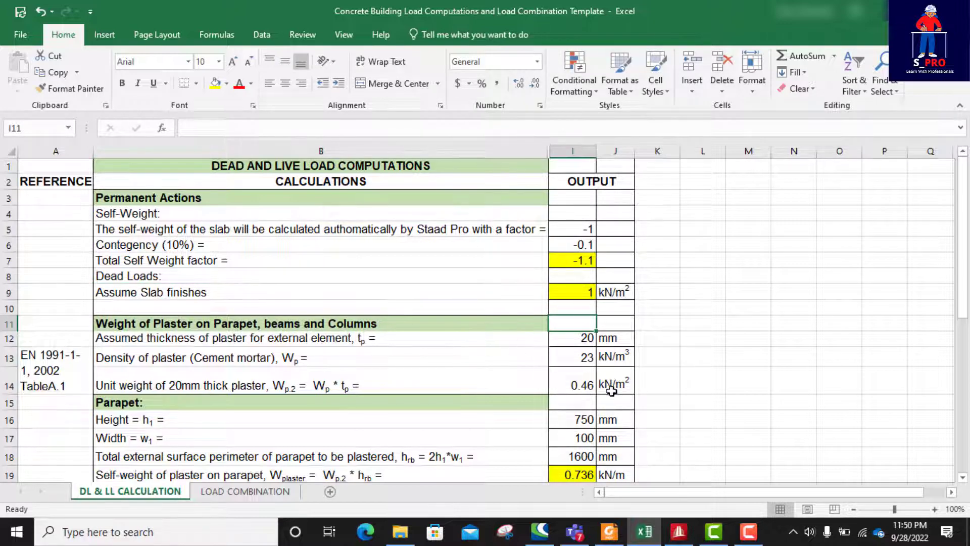
# - Switch to STAAD.Pro and start a new floor load in the Selfweight, DL1 load case with a pressure of -1 kN/m2
pyautogui.click(679, 533)
pyautogui.click(809, 184)
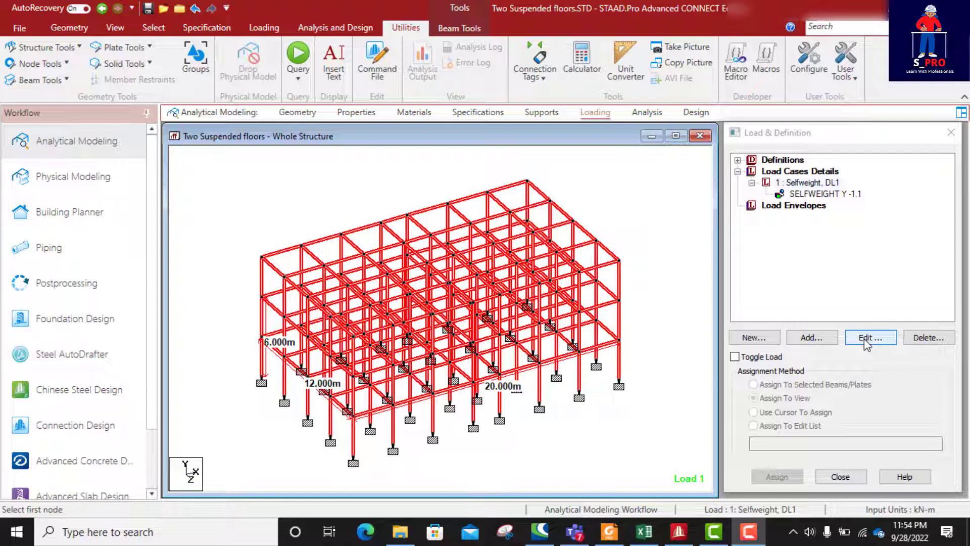
pyautogui.click(809, 183)
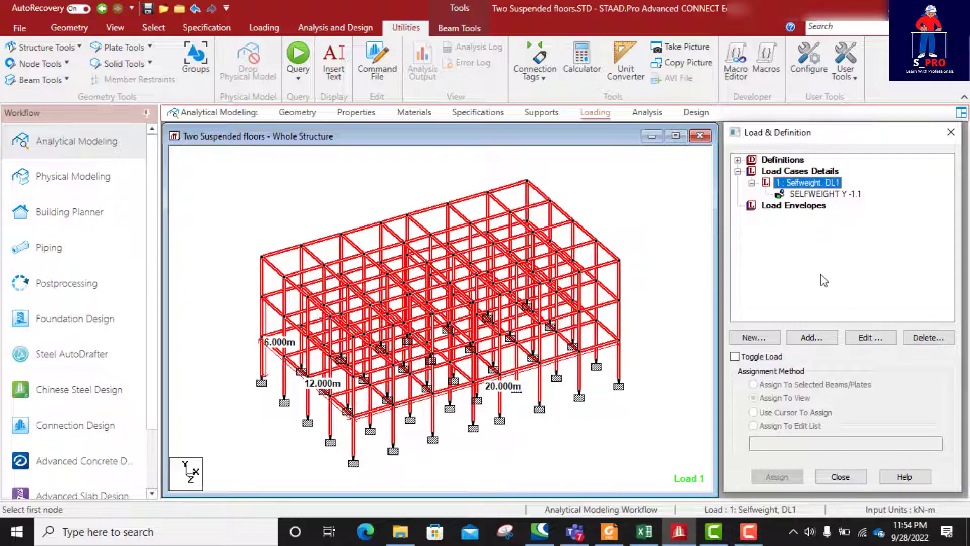
pyautogui.click(811, 337)
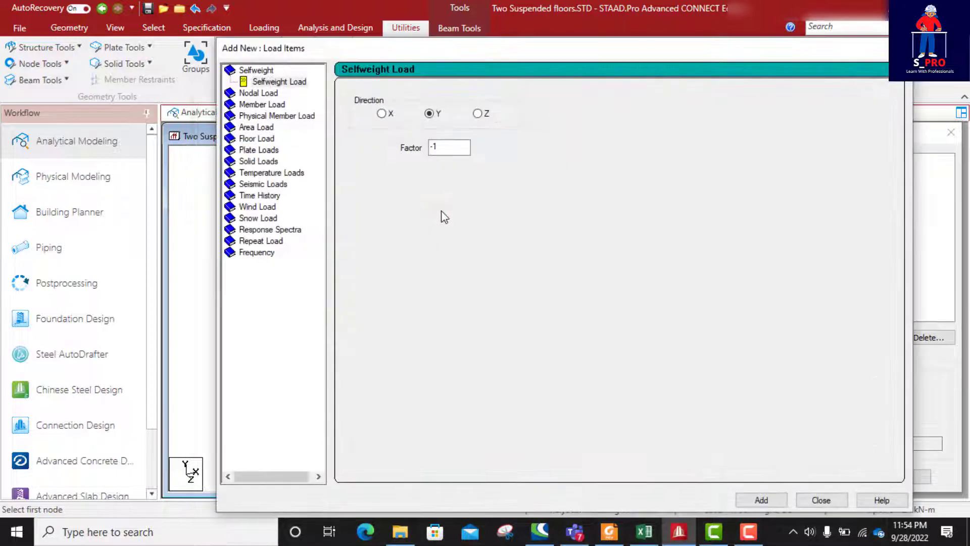
pyautogui.click(256, 139)
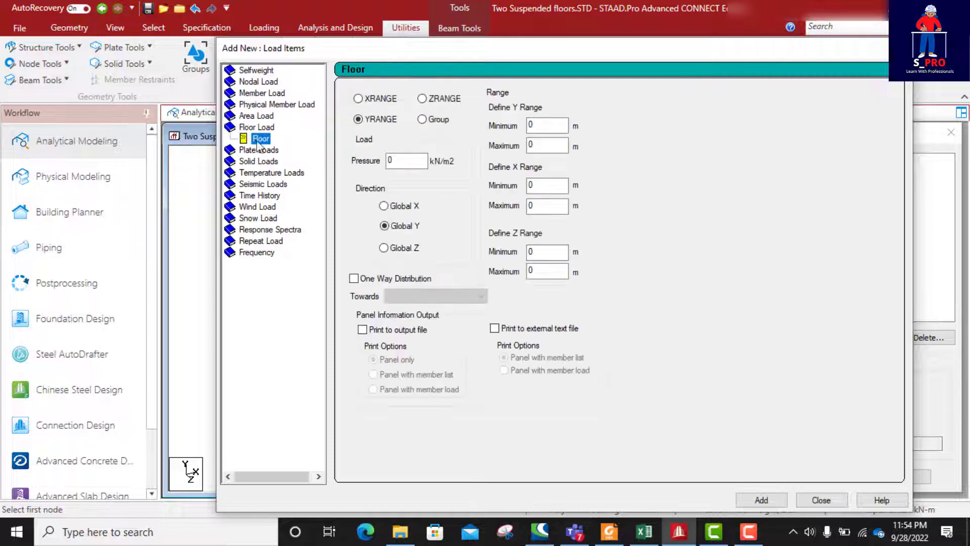
pyautogui.moveTo(459, 53); pyautogui.dragTo(804, 92)
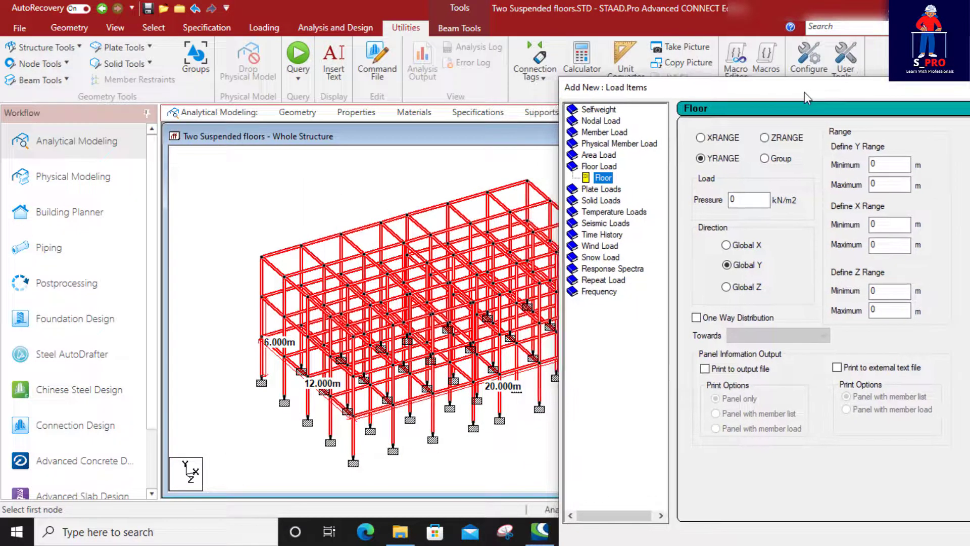
pyautogui.doubleClick(743, 200)
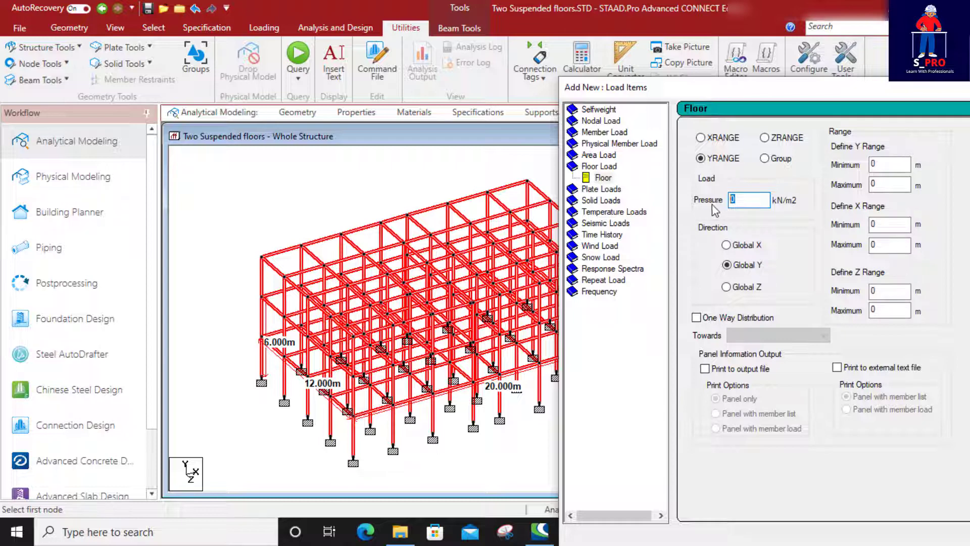
pyautogui.write('-1')
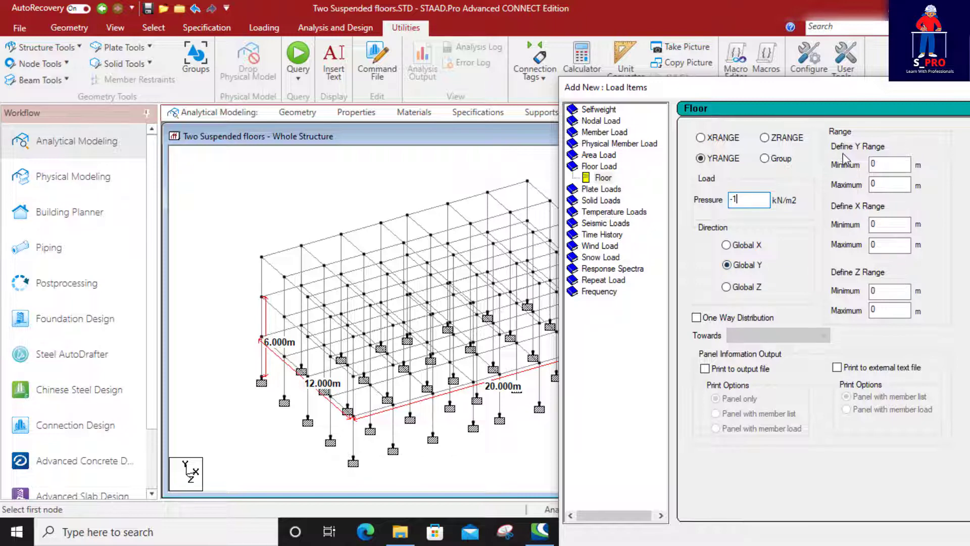
# - Set the floor load's maximum ranges to 6 m in Y, 20 m in X and 12 m in Z, and add it to the load case
pyautogui.doubleClick(879, 184)
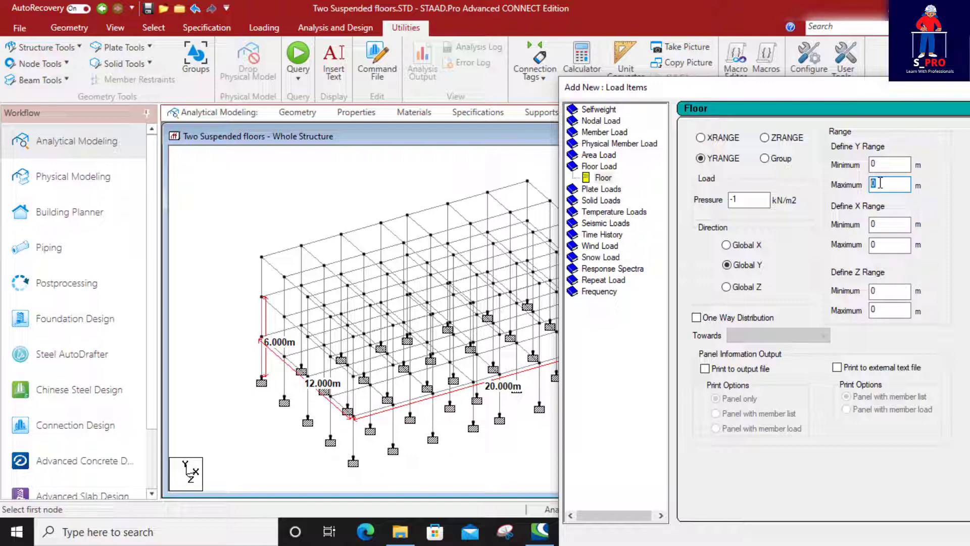
pyautogui.write('6')
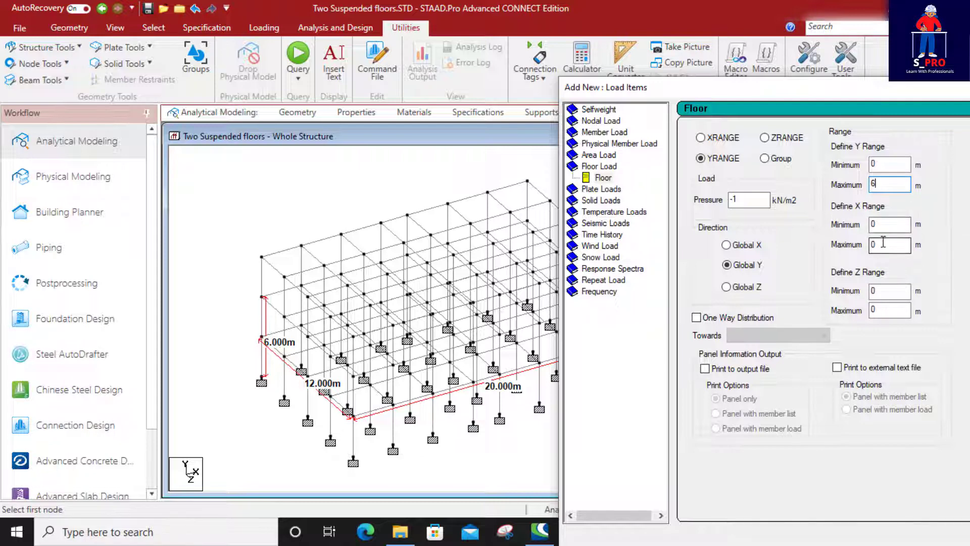
pyautogui.click(883, 244)
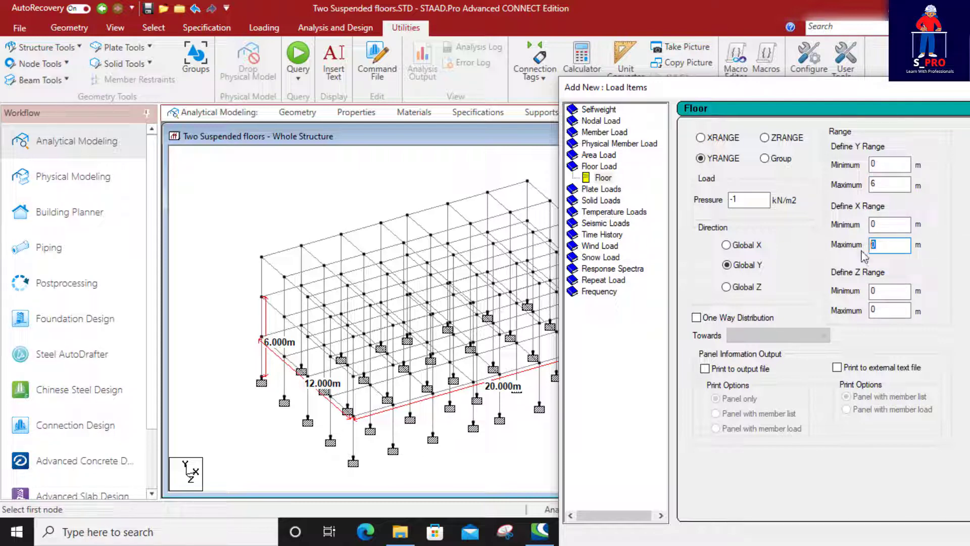
pyautogui.write('12')
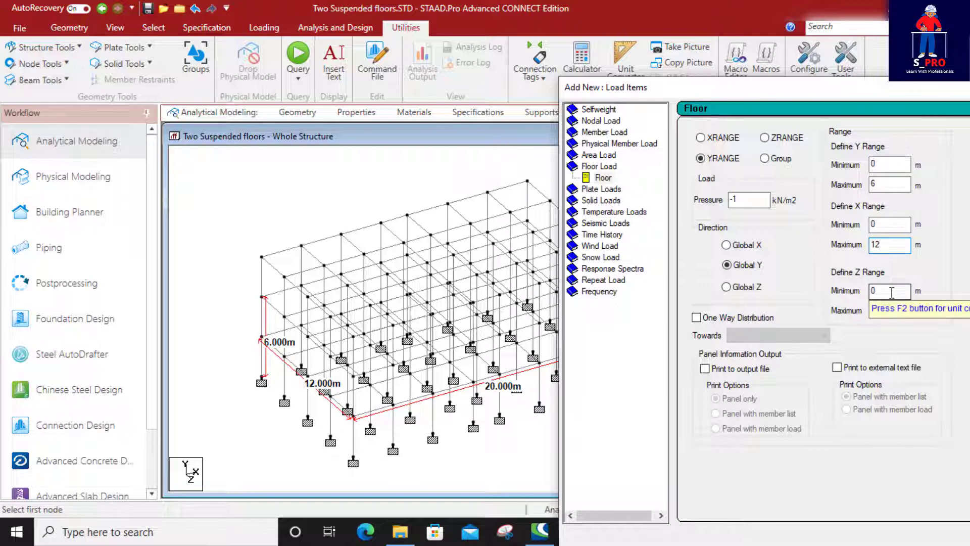
pyautogui.moveTo(882, 246); pyautogui.dragTo(869, 250)
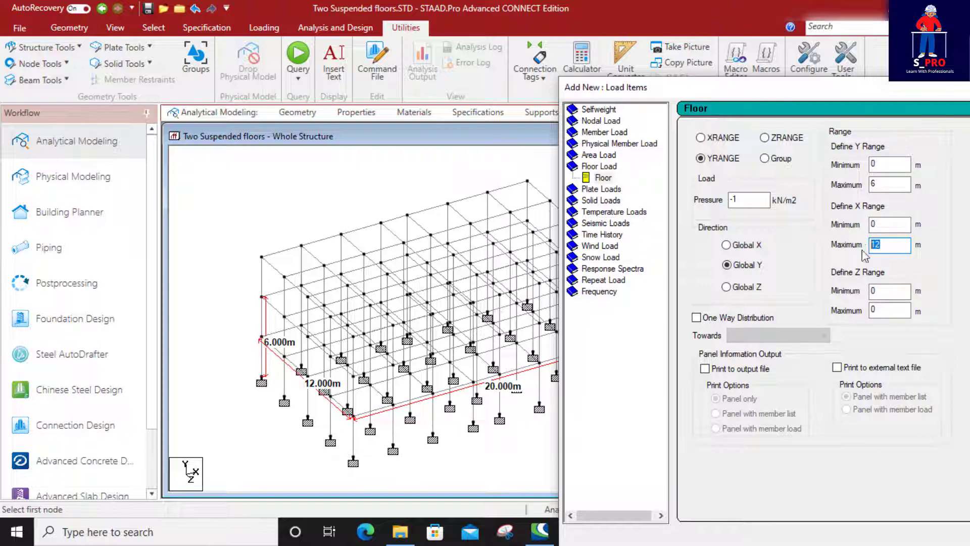
pyautogui.write('20')
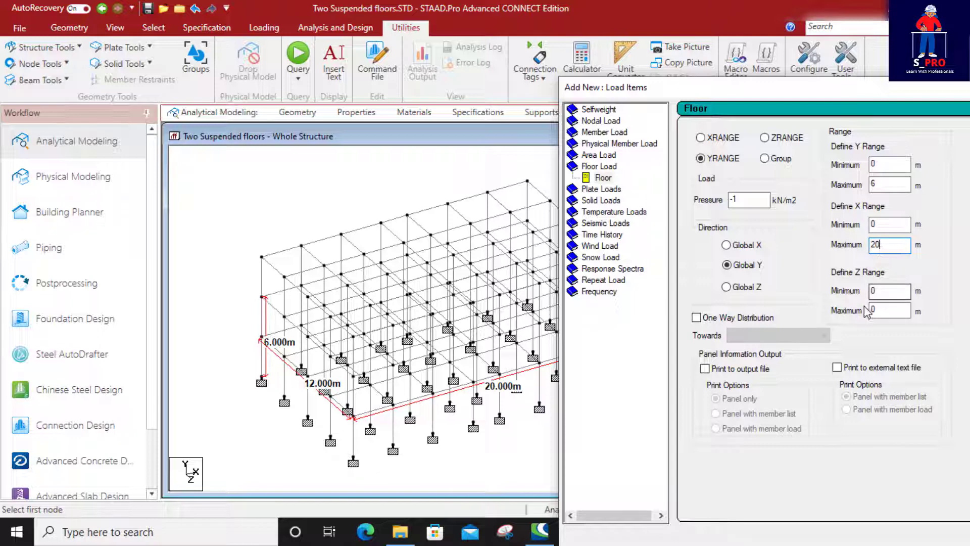
pyautogui.doubleClick(880, 307)
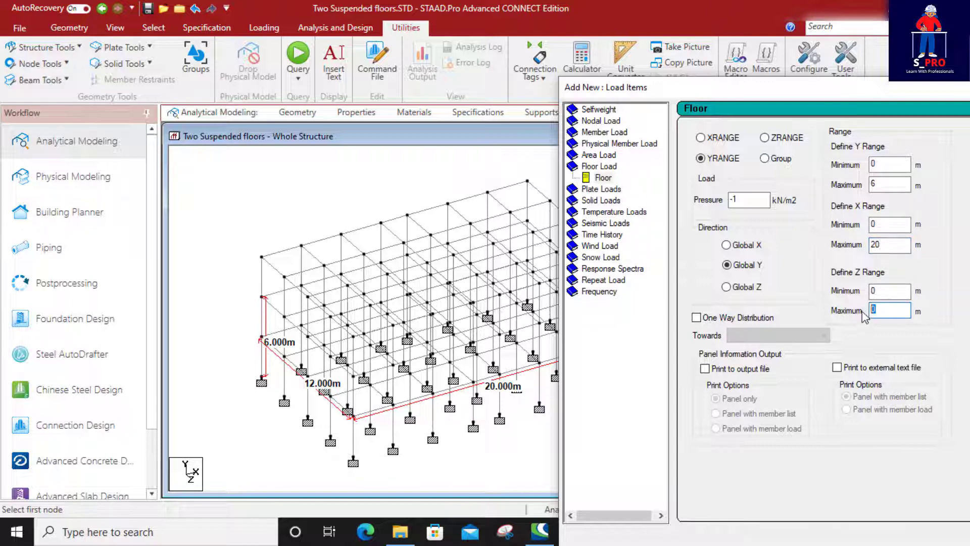
pyautogui.write('12')
pyautogui.moveTo(790, 93); pyautogui.dragTo(487, 31)
pyautogui.click(808, 478)
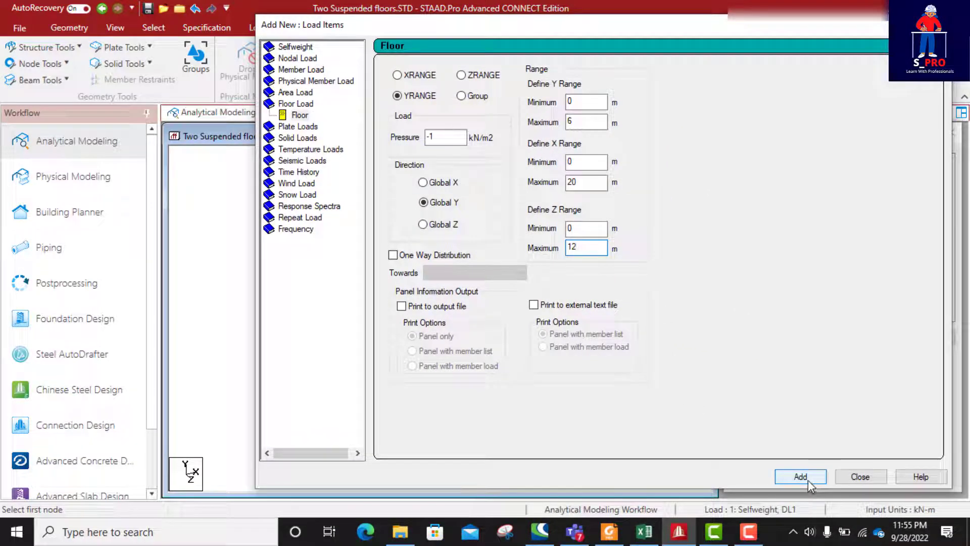
pyautogui.click(853, 478)
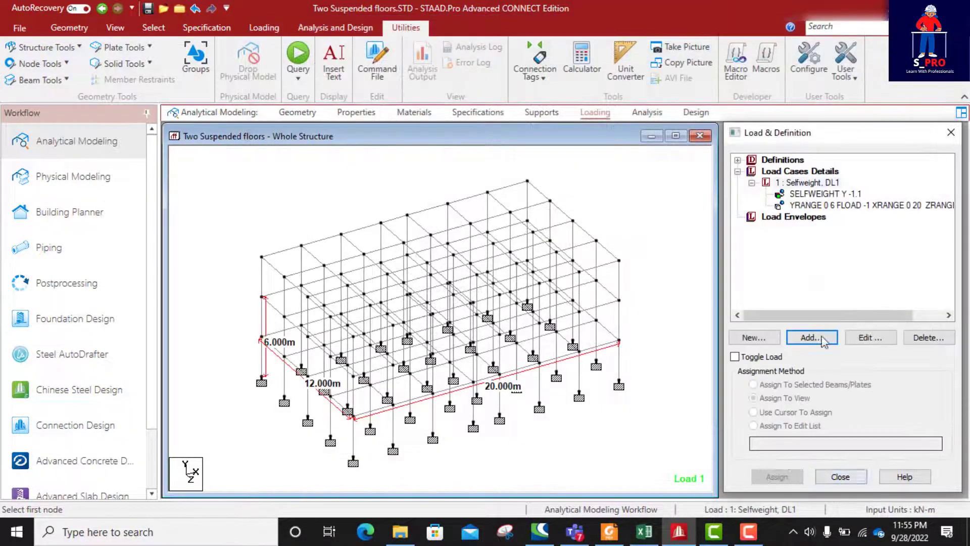
# - Display the new floor load on the structure and examine its distribution over the suspended floors
pyautogui.click(842, 206)
pyautogui.scroll(5, 378, 387)
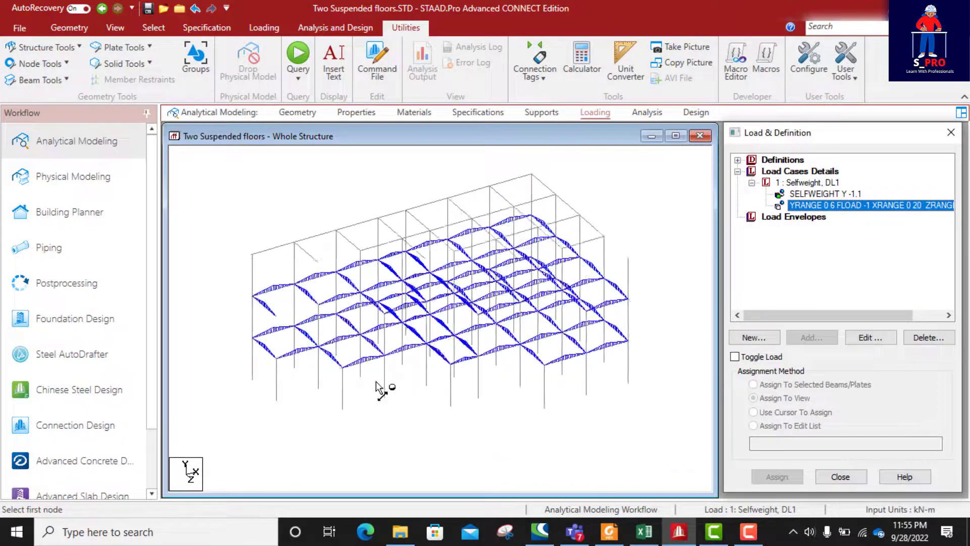
pyautogui.scroll(-2, 489, 333)
pyautogui.scroll(-2, 489, 333)
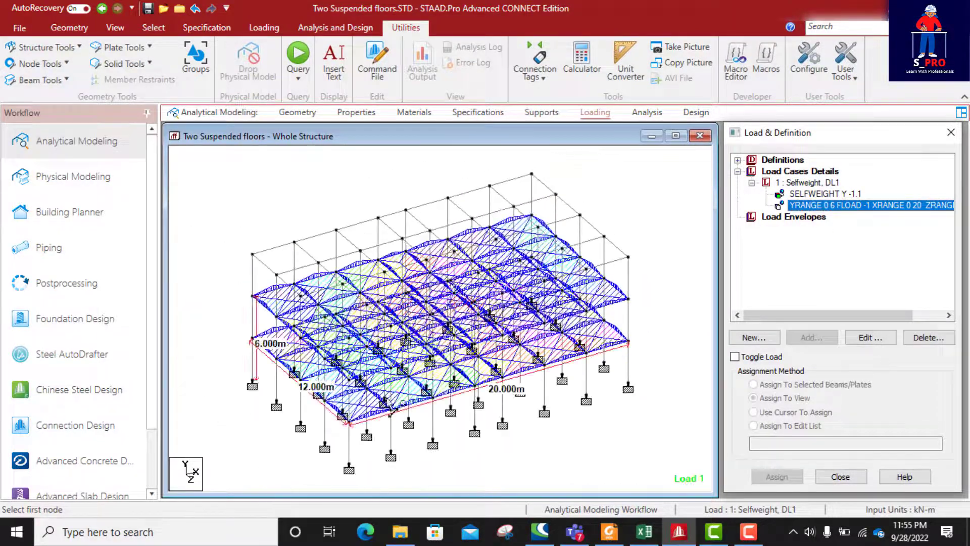
pyautogui.scroll(5, 369, 414)
pyautogui.scroll(-2, 514, 292)
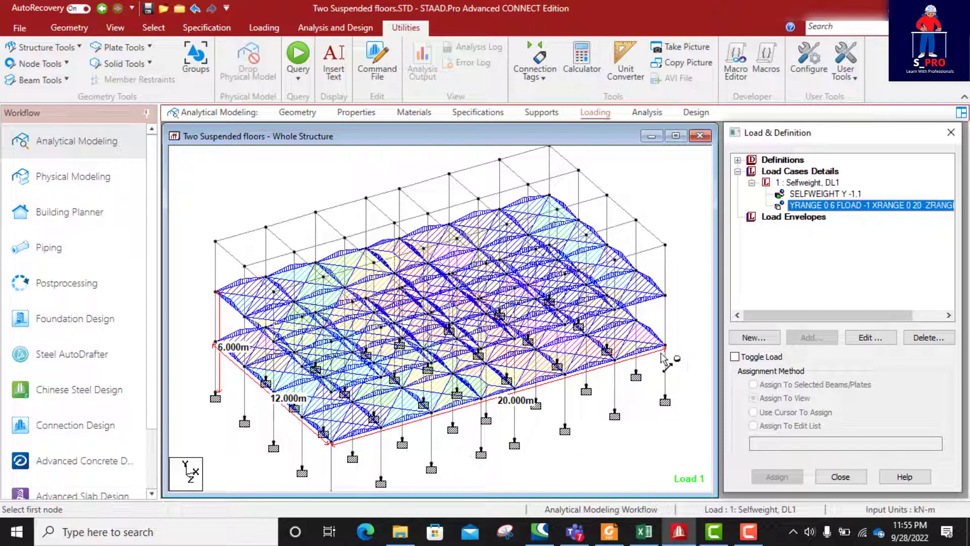
# - Switch to the Excel load computations and review the plaster weight section, including the assumed plaster thickness
pyautogui.click(644, 531)
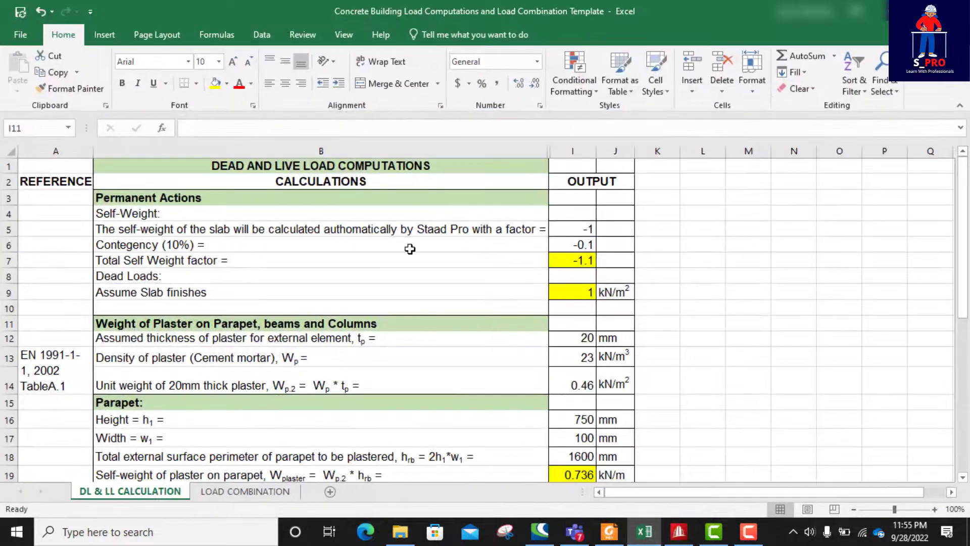
pyautogui.scroll(-2, 258, 262)
pyautogui.scroll(-1, 116, 245)
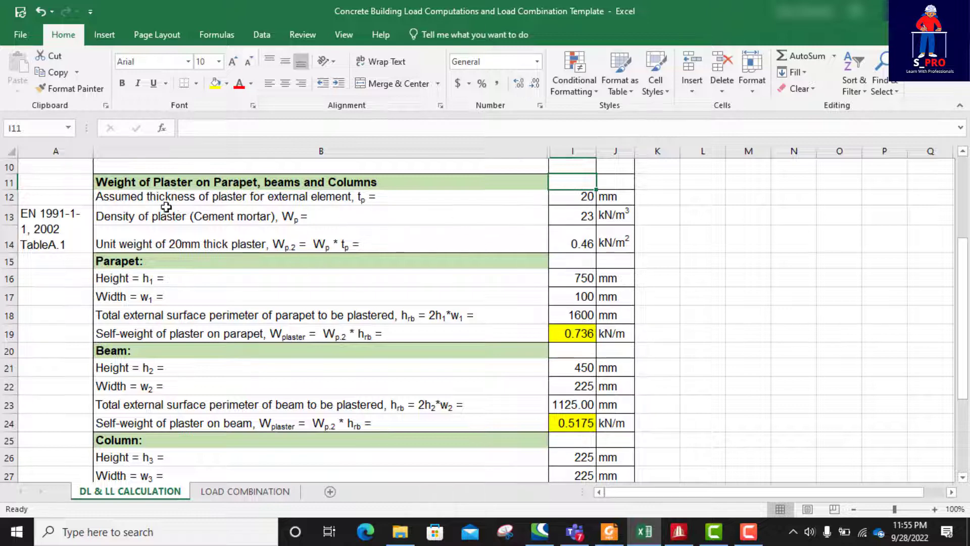
pyautogui.click(586, 199)
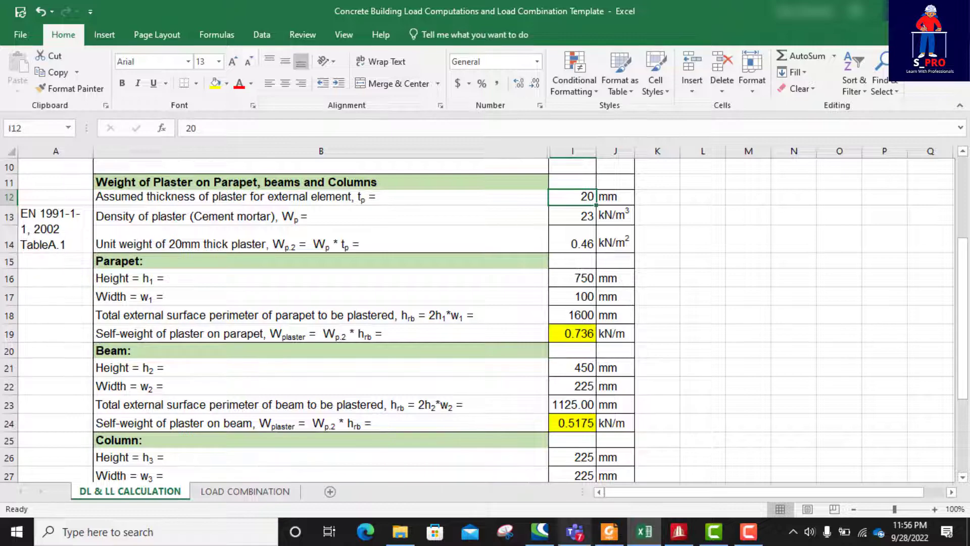
# - Switch to the EN 1991-1-1 PDF in Foxit PDF Reader and look up the upper cement mortar density in Table A.1
pyautogui.click(610, 541)
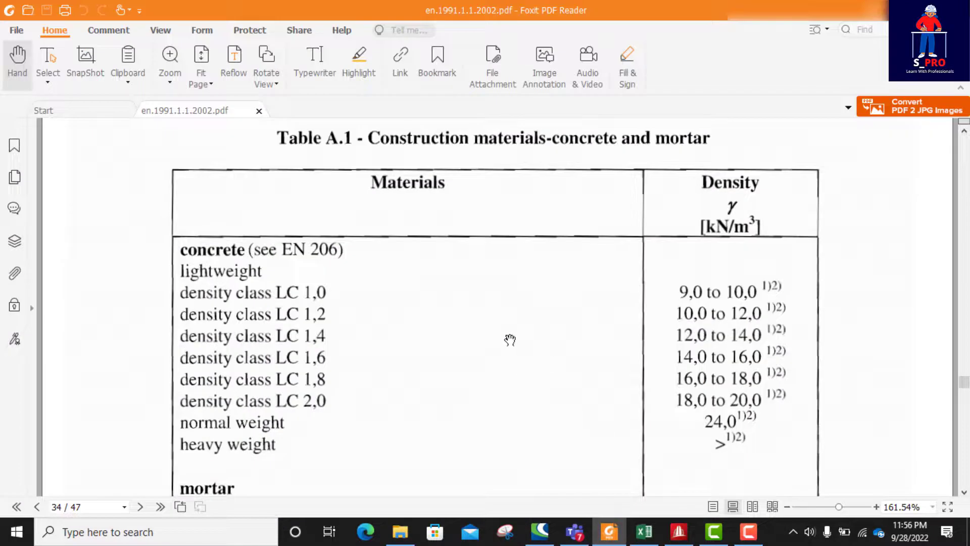
pyautogui.scroll(3, 510, 328)
pyautogui.scroll(-1, 510, 317)
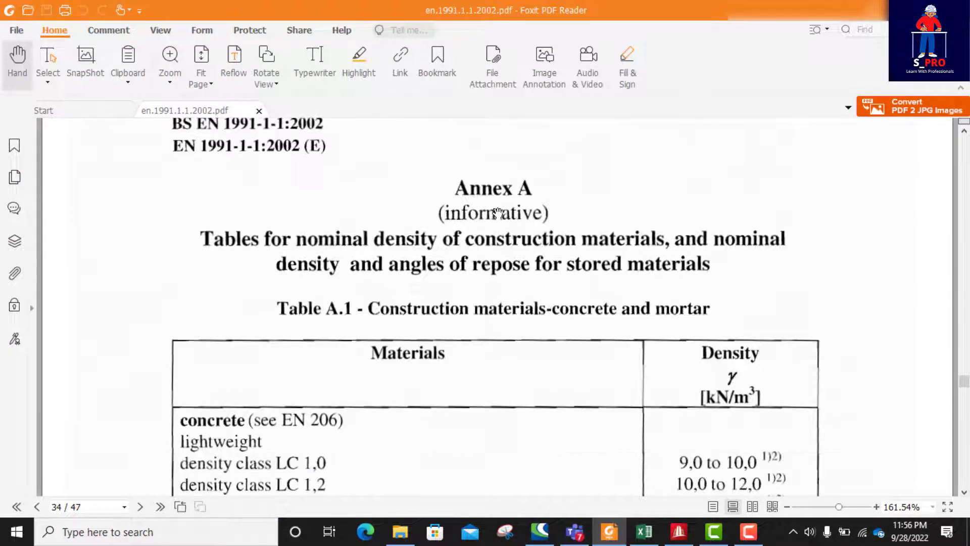
pyautogui.scroll(1, 404, 208)
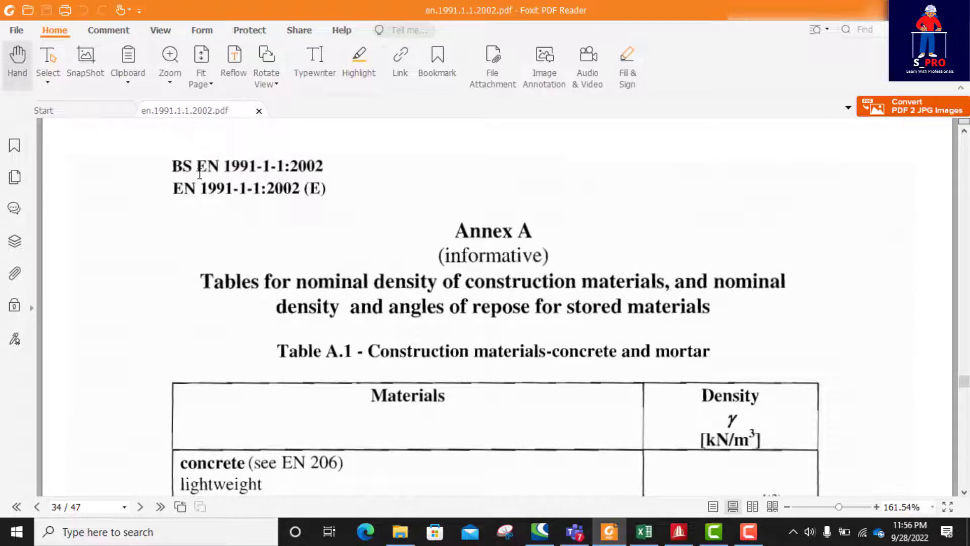
pyautogui.scroll(-5, 293, 179)
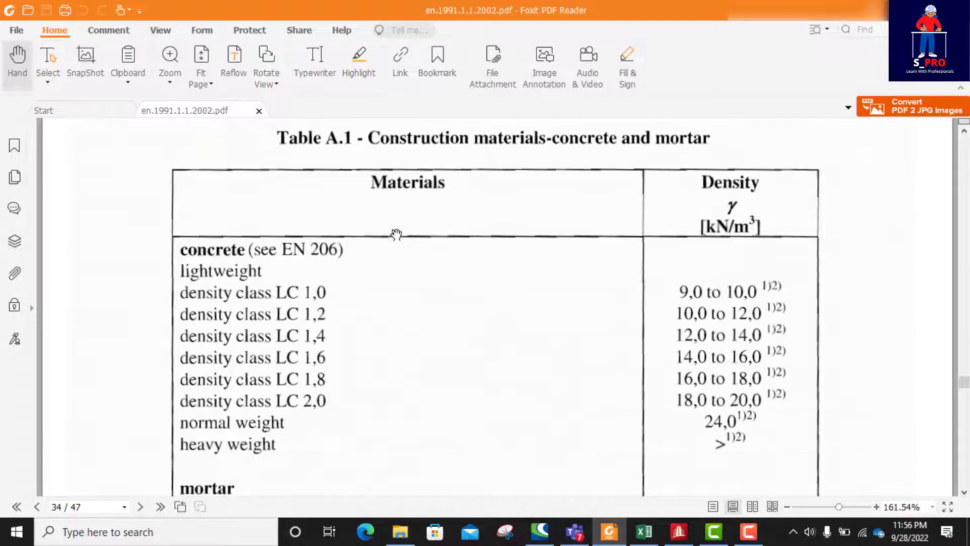
pyautogui.scroll(1, 404, 225)
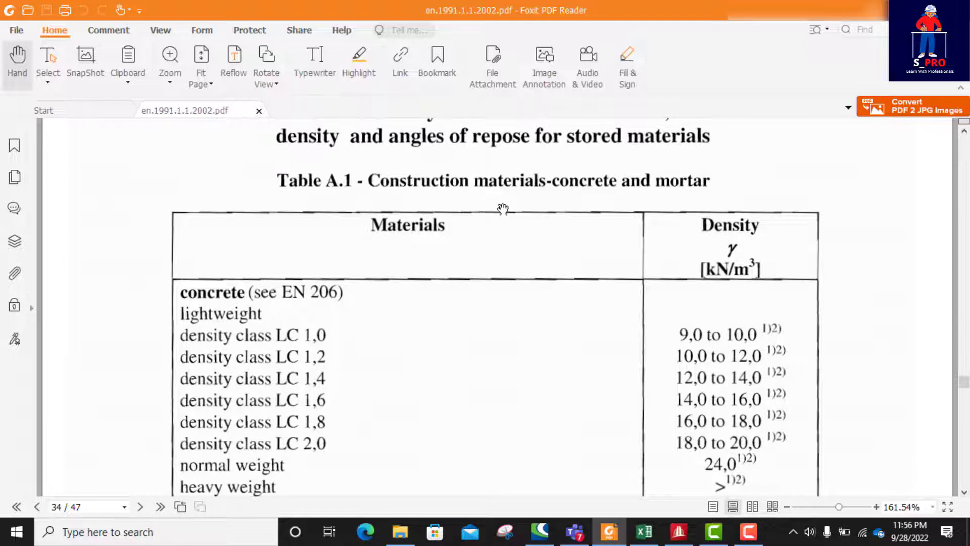
pyautogui.scroll(-4, 677, 209)
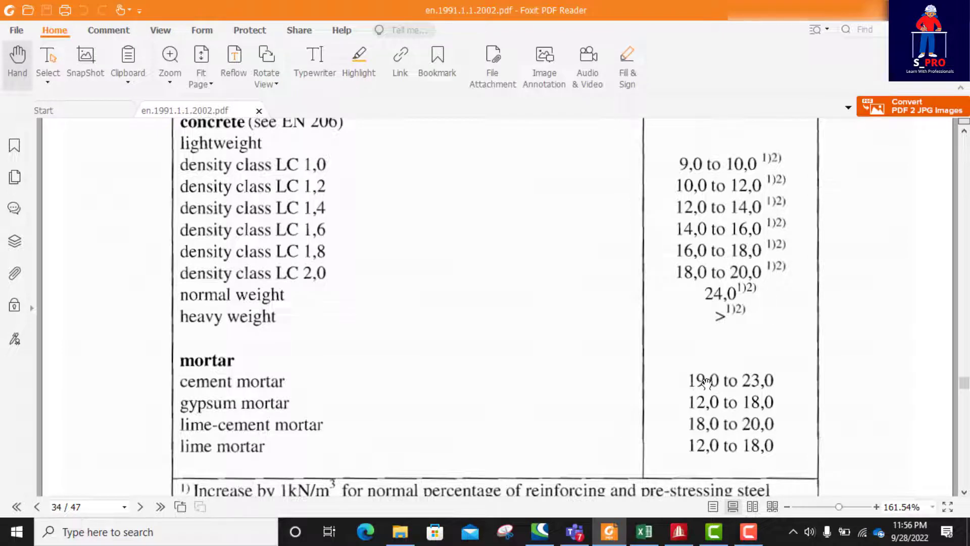
pyautogui.scroll(1, 706, 382)
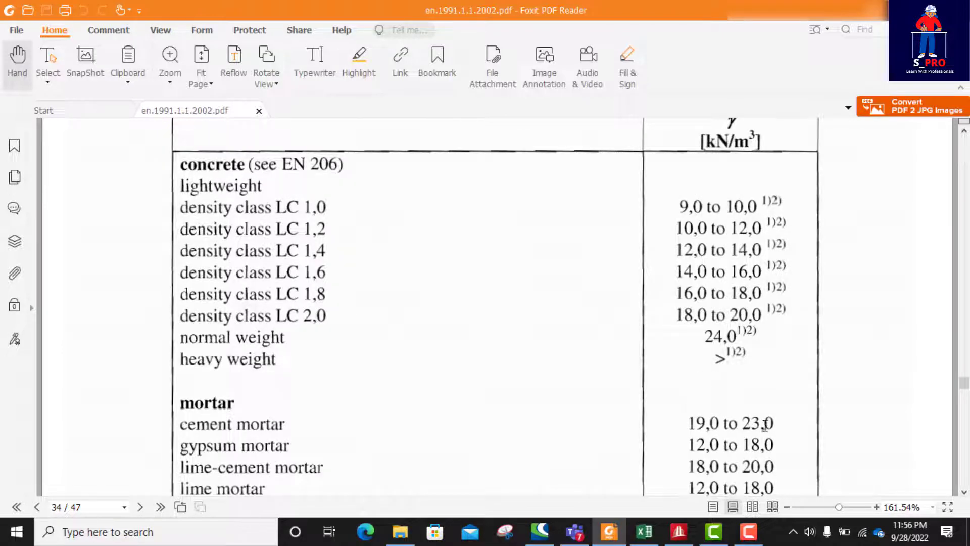
pyautogui.moveTo(748, 427); pyautogui.dragTo(773, 426)
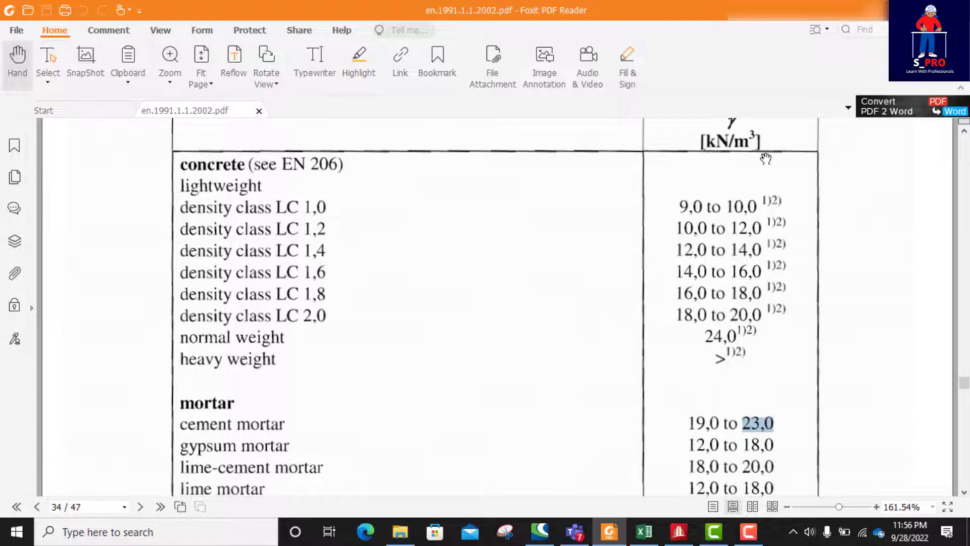
# - Return to the Excel load computations and set the assumed plaster thickness for external elements in cell I12 to 30 mm
pyautogui.click(644, 532)
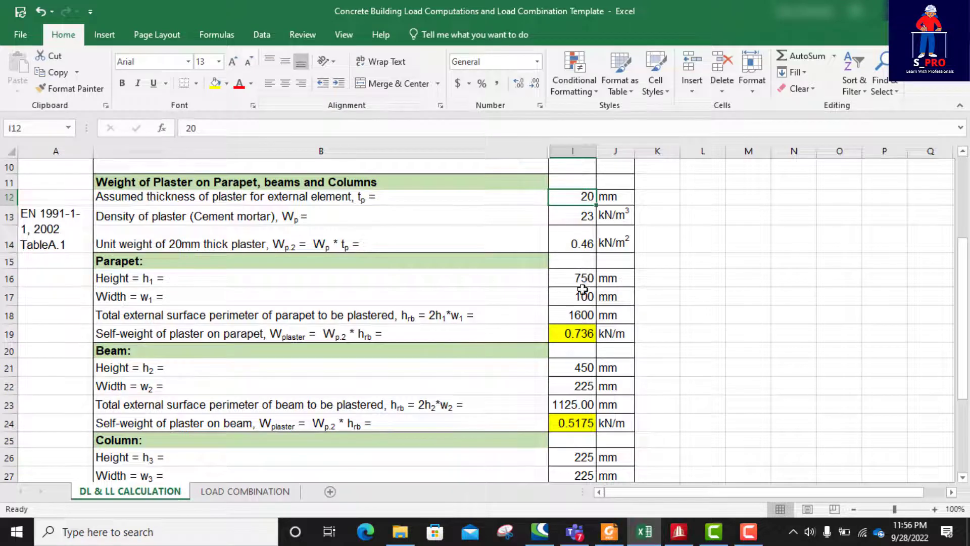
pyautogui.click(588, 215)
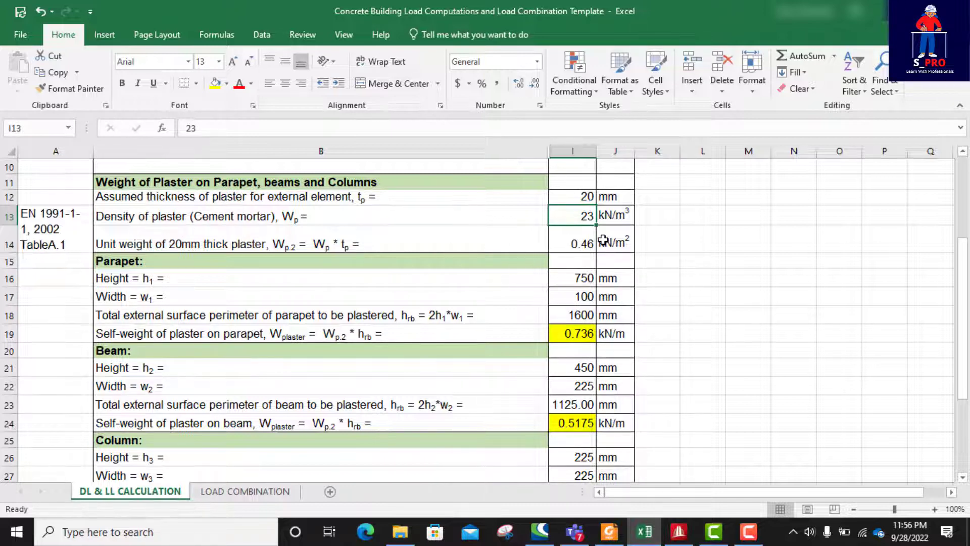
pyautogui.click(586, 197)
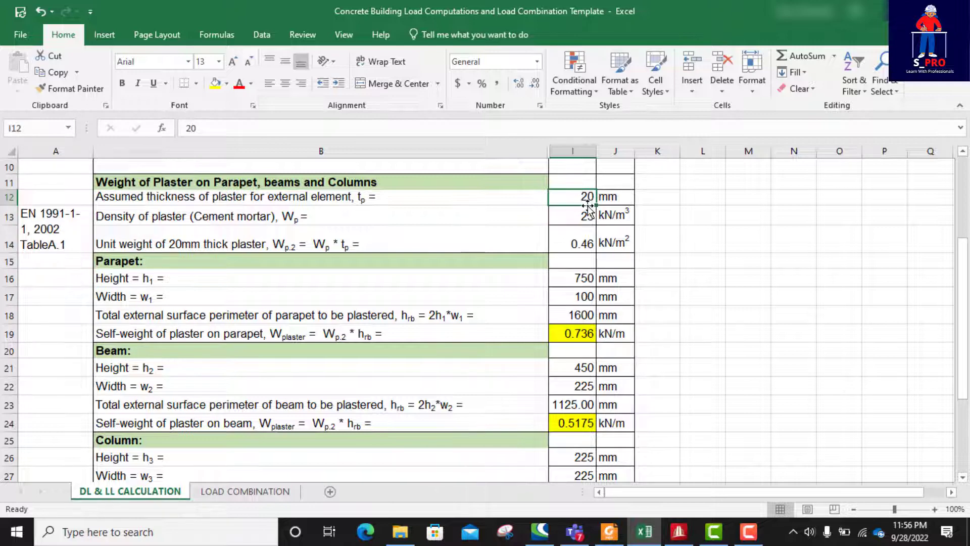
pyautogui.write('3')
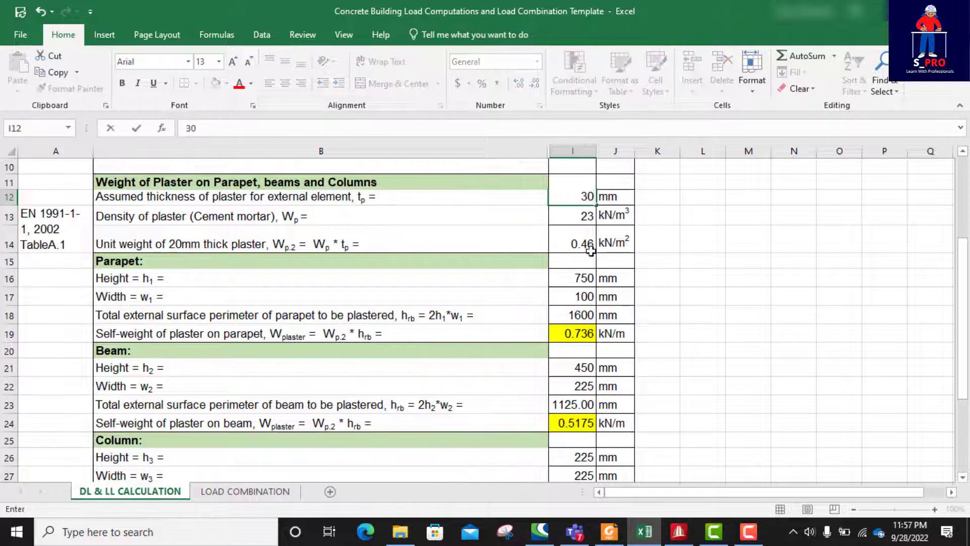
pyautogui.click(773, 301)
pyautogui.press('Down')
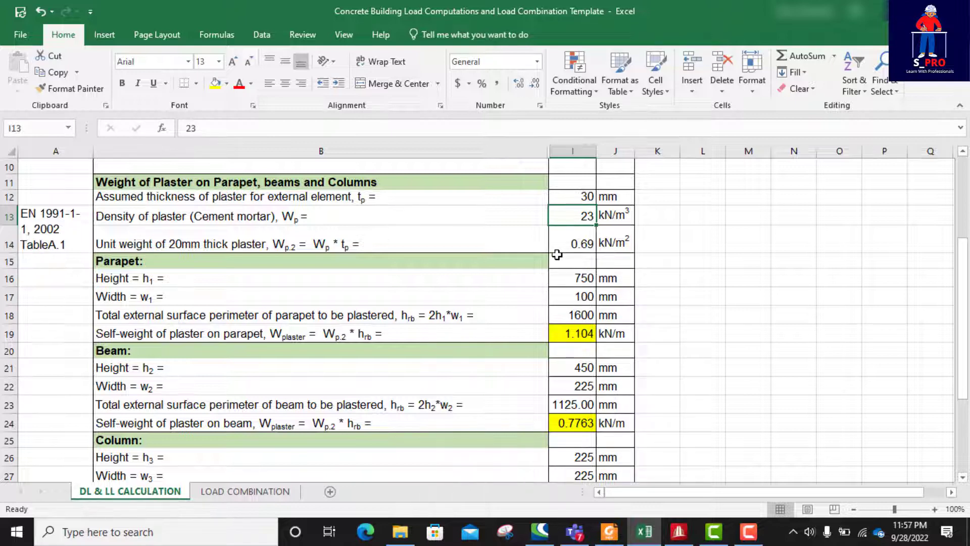
# - Set the assumed plaster thickness for external elements in cell I12 to 20 mm
pyautogui.click(587, 195)
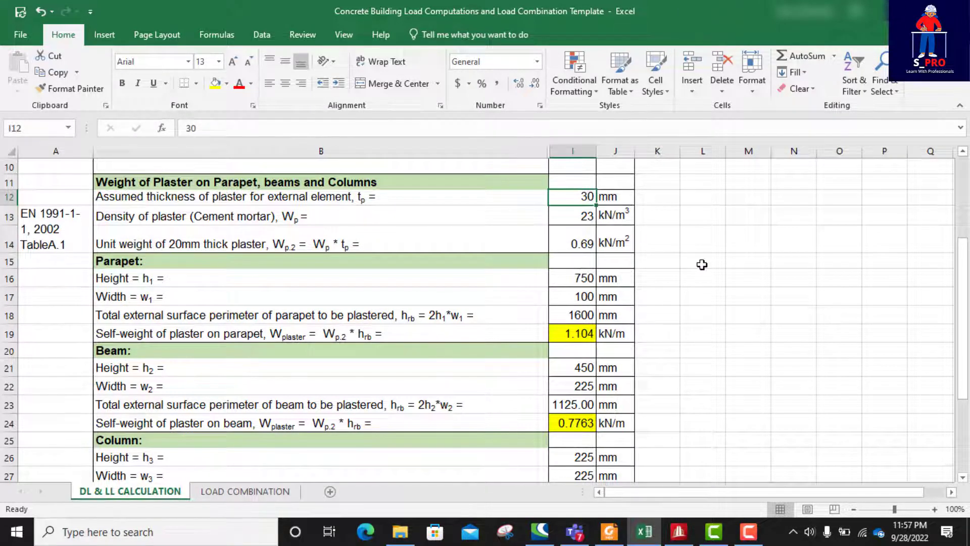
pyautogui.write('23')
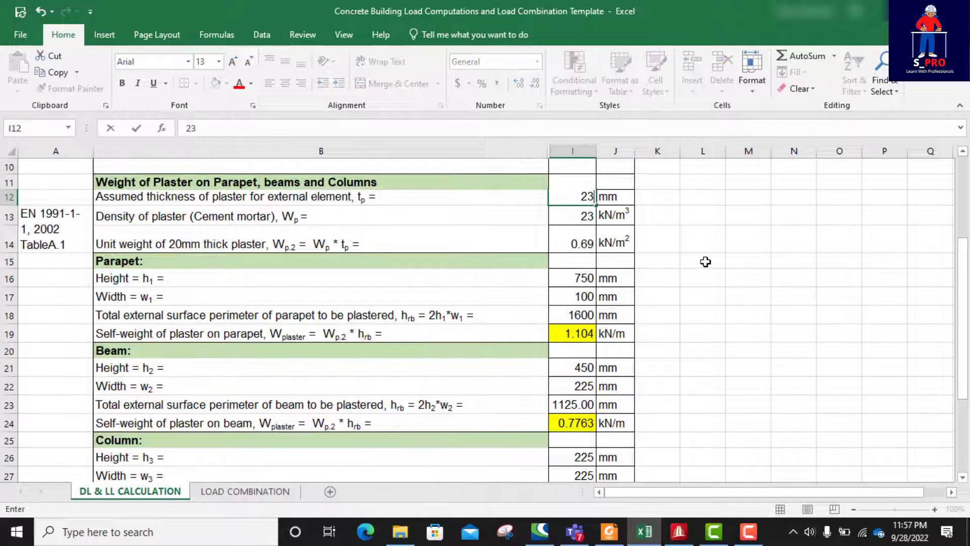
pyautogui.press('BackSpace')
pyautogui.write('0')
pyautogui.press('Return')
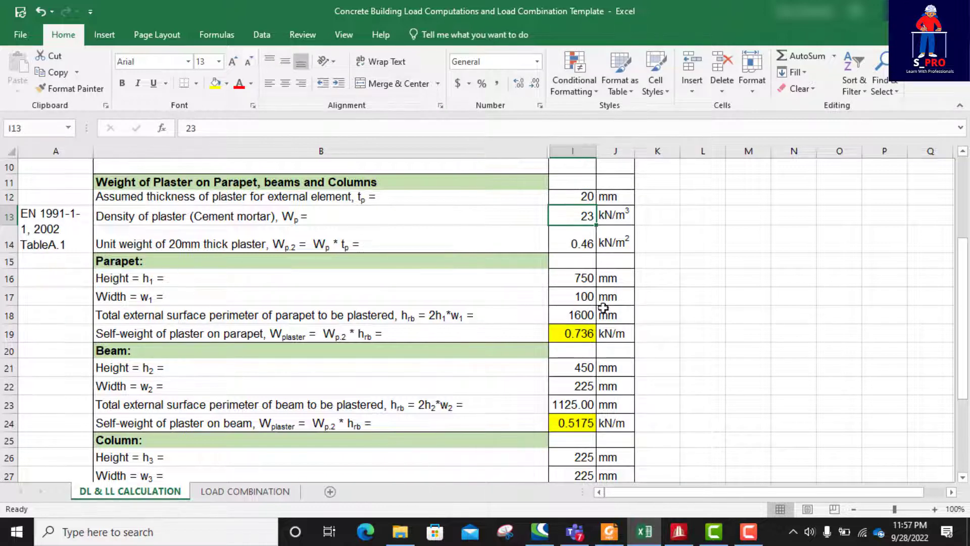
# - Set the parapet height in cell I16 of the plaster weight computation to 600 mm
pyautogui.click(590, 283)
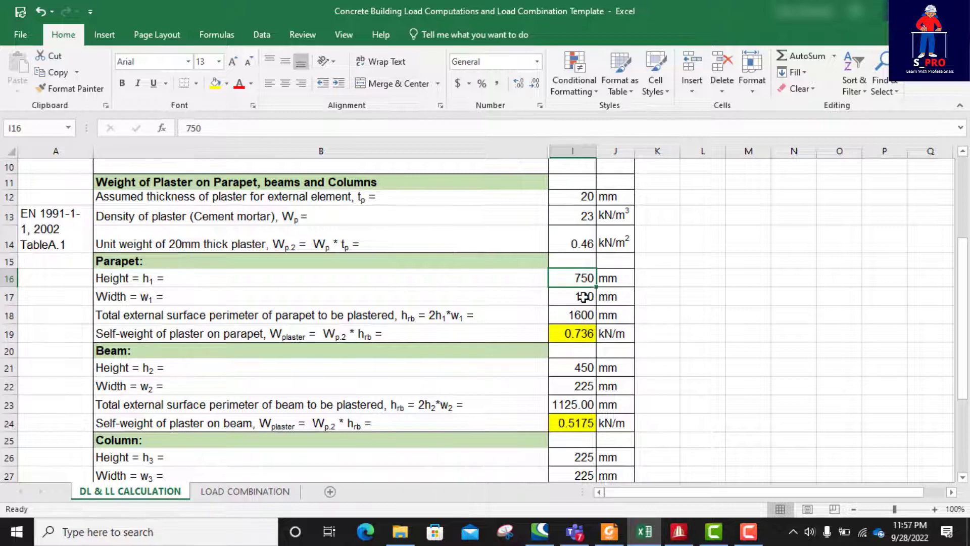
pyautogui.click(584, 297)
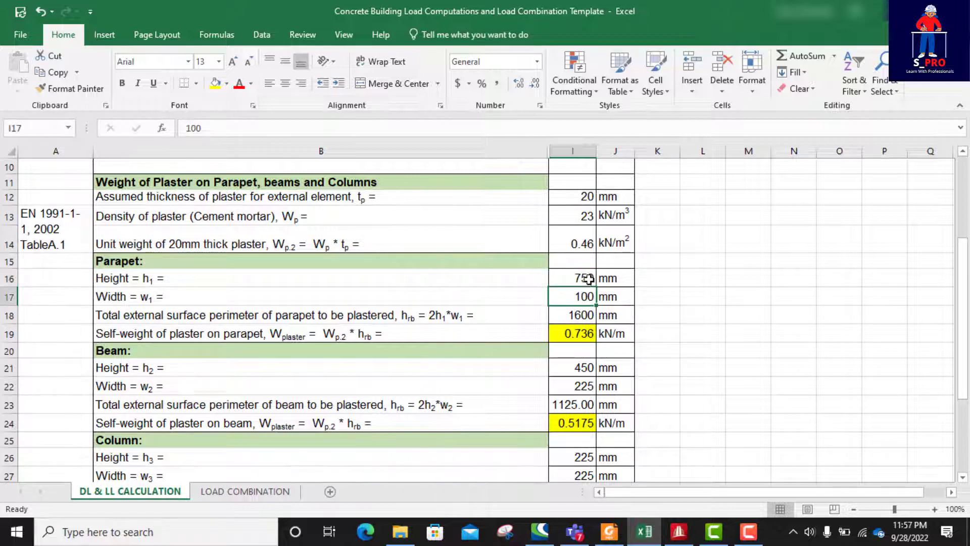
pyautogui.click(589, 278)
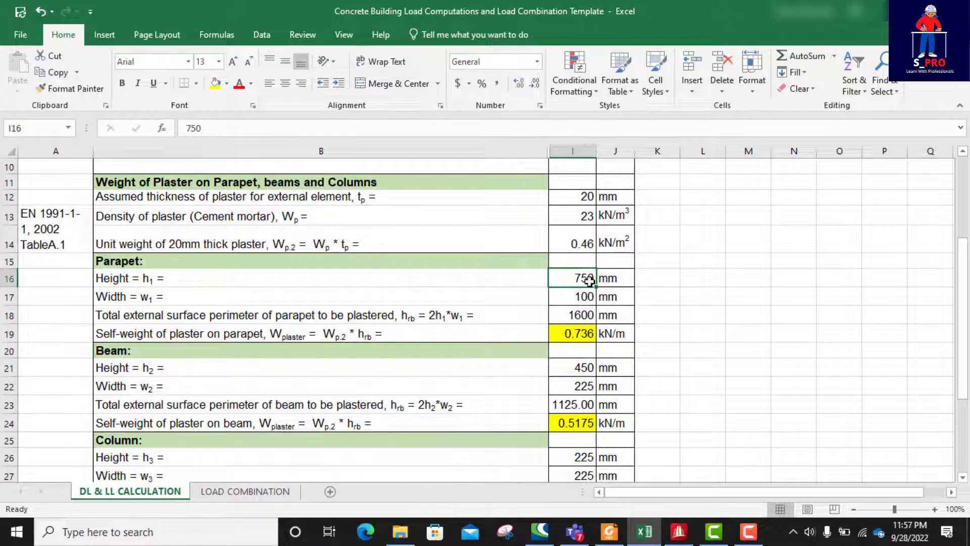
pyautogui.write('600')
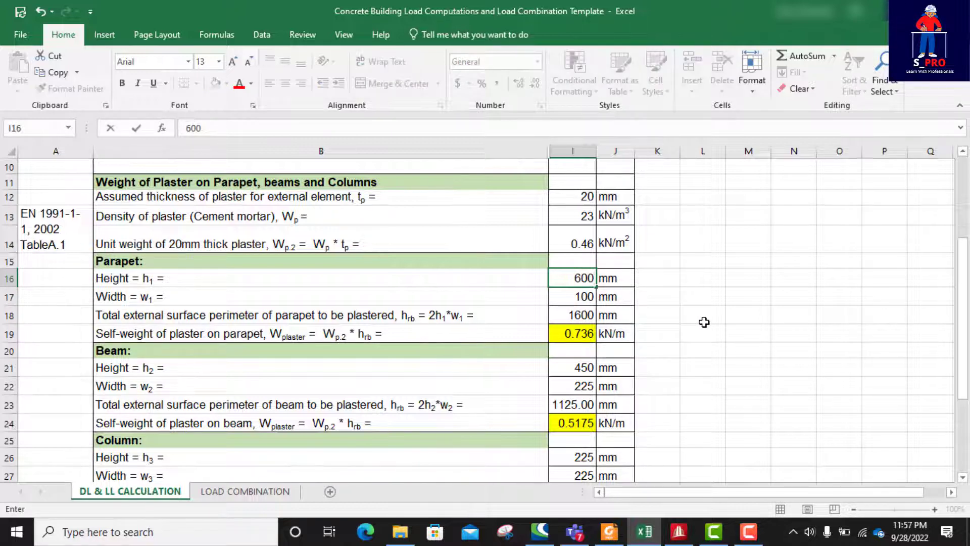
pyautogui.press('Return')
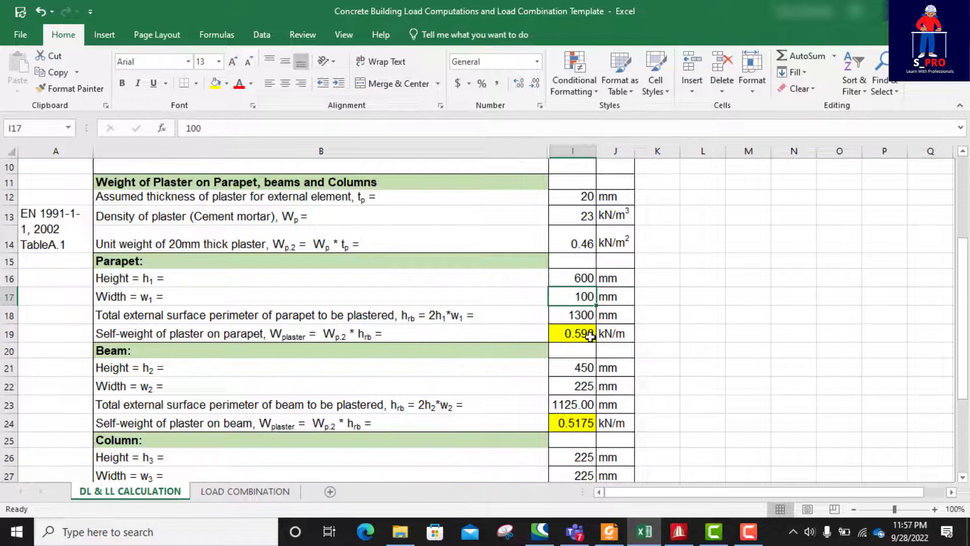
# - Set the beam height in cell I21 of the plaster weight computation to 750 mm
pyautogui.scroll(-1, 556, 333)
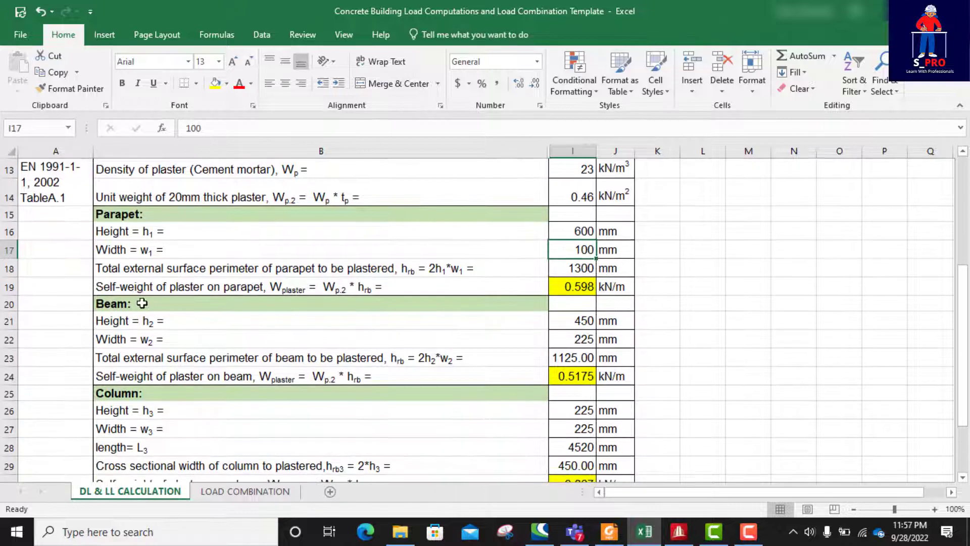
pyautogui.scroll(-1, 140, 300)
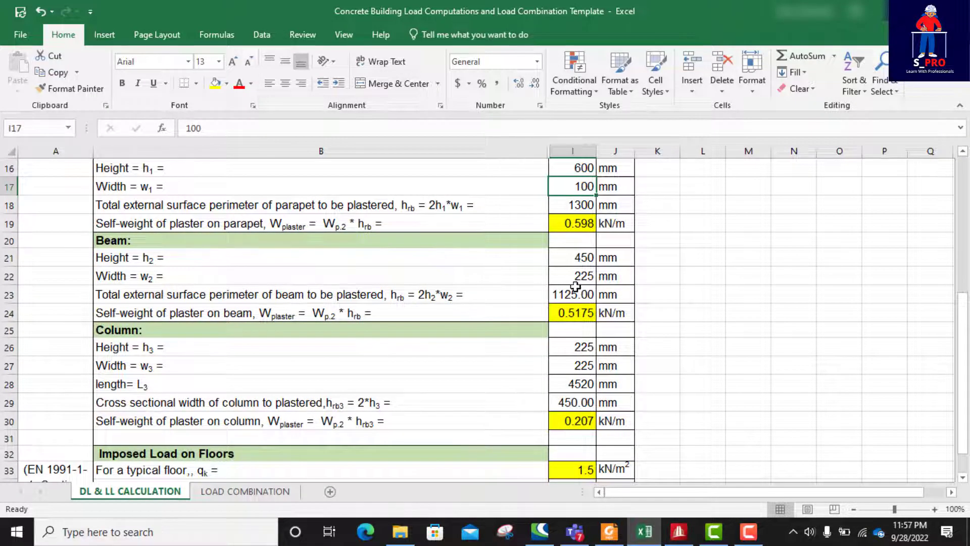
pyautogui.click(589, 260)
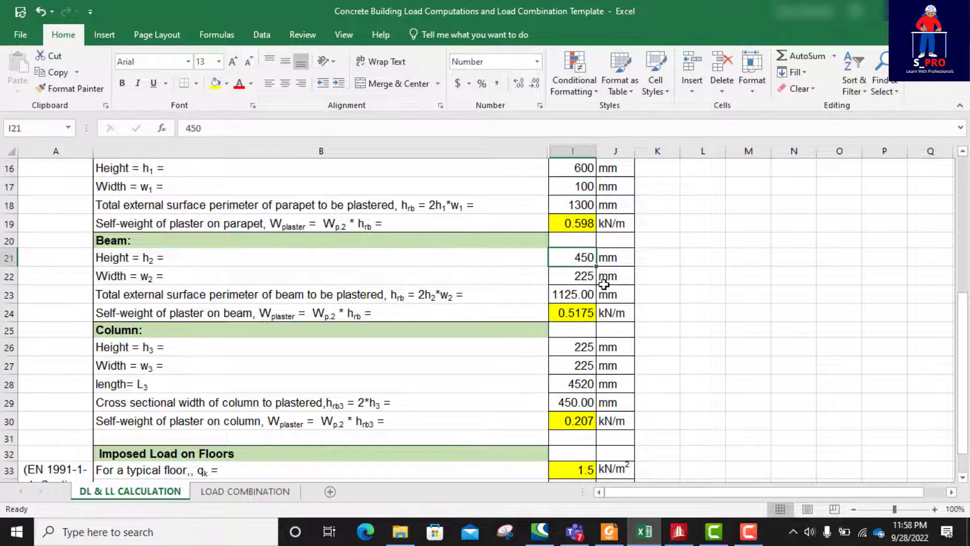
pyautogui.write('750')
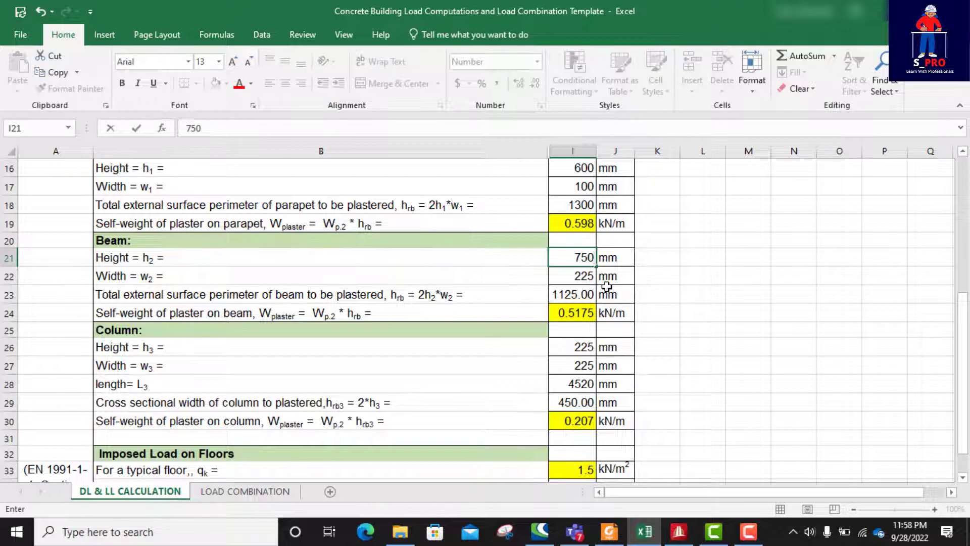
pyautogui.press('Return')
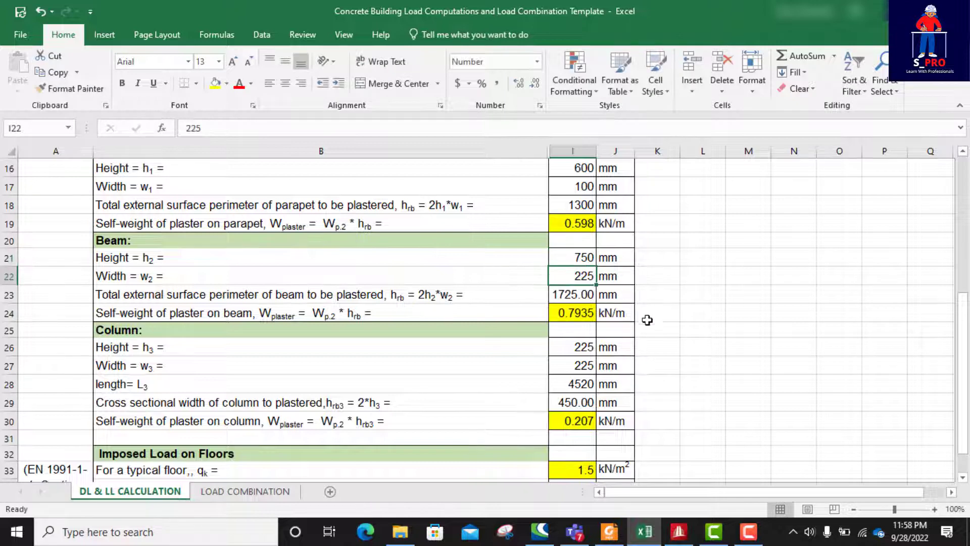
# - Restore the beam height in cell I21 to 450 mm
pyautogui.click(587, 257)
pyautogui.write('4')
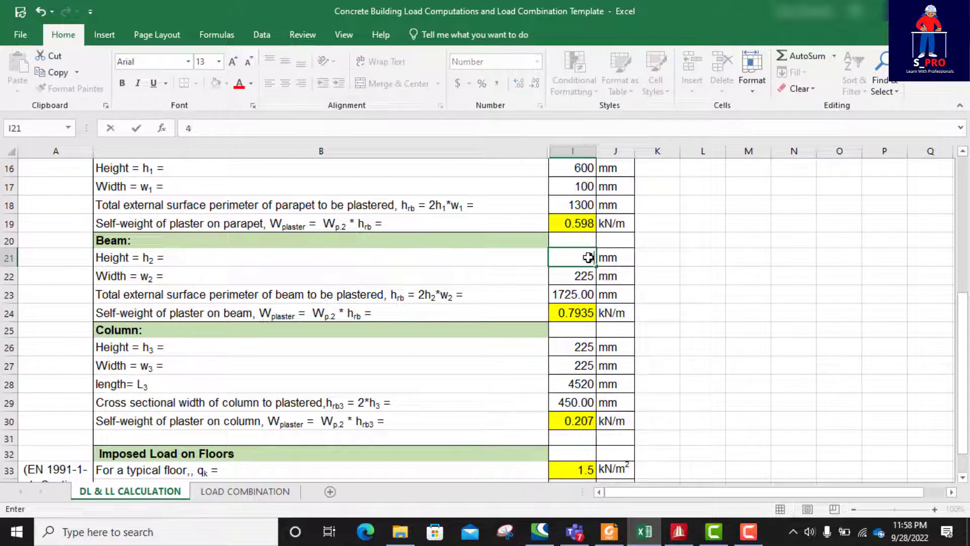
pyautogui.write('50')
pyautogui.press('Return')
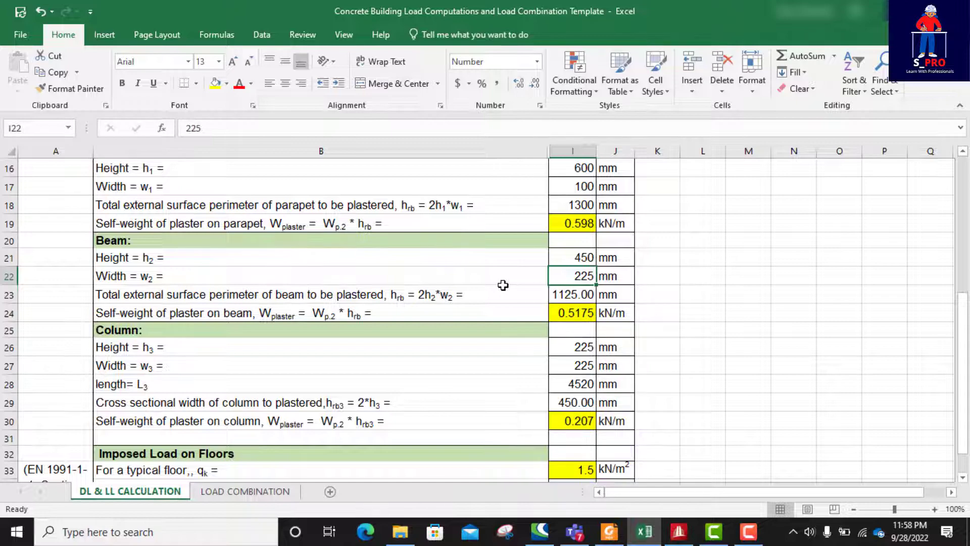
# - Review the column plaster and imposed floor load rows, then find section 6.3 on imposed loads in the EN 1991-1-1 PDF in Foxit PDF Reader
pyautogui.scroll(-2, 503, 286)
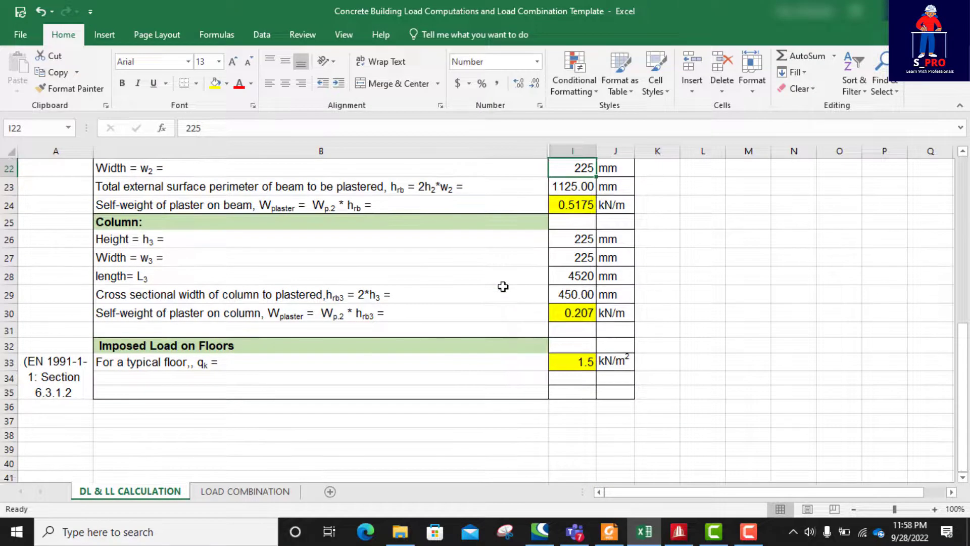
pyautogui.scroll(2, 543, 301)
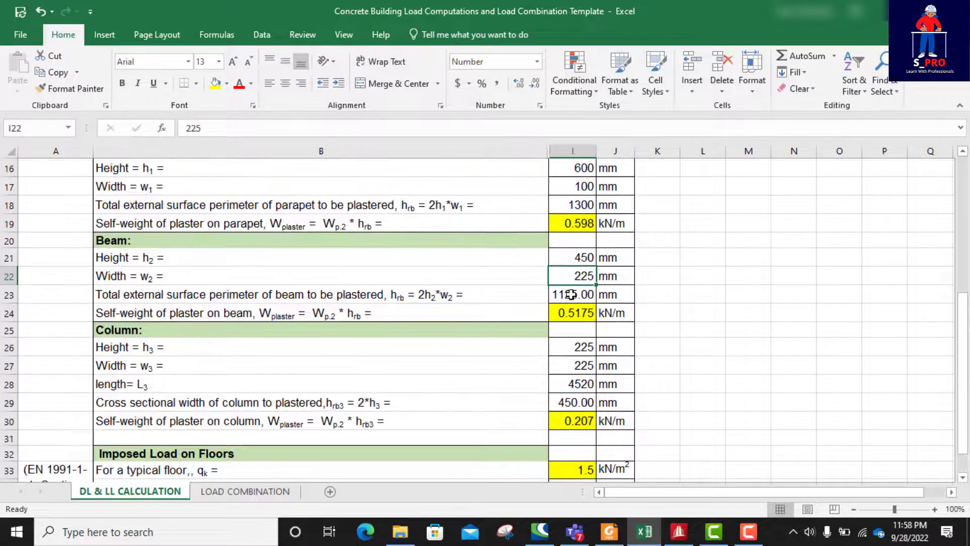
pyautogui.scroll(-2, 565, 272)
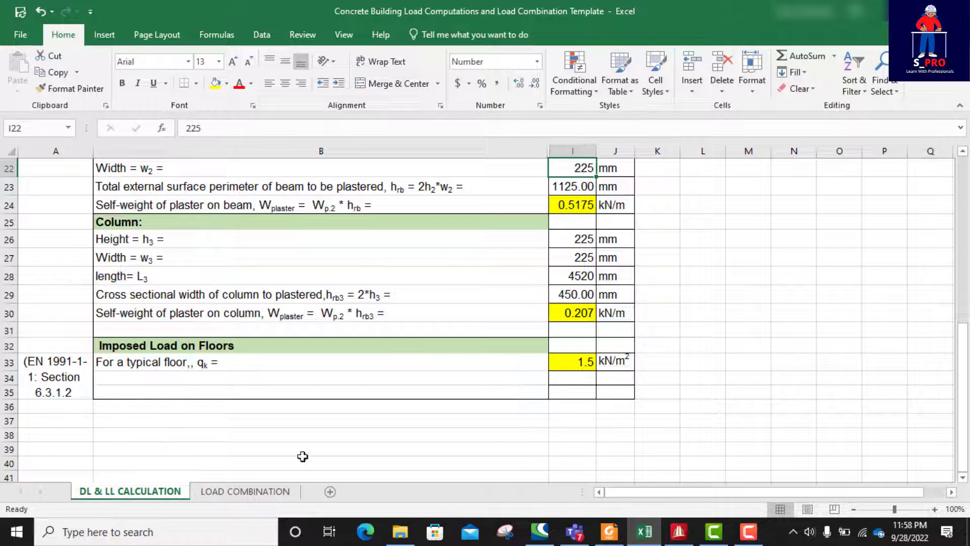
pyautogui.click(609, 532)
pyautogui.scroll(6, 410, 312)
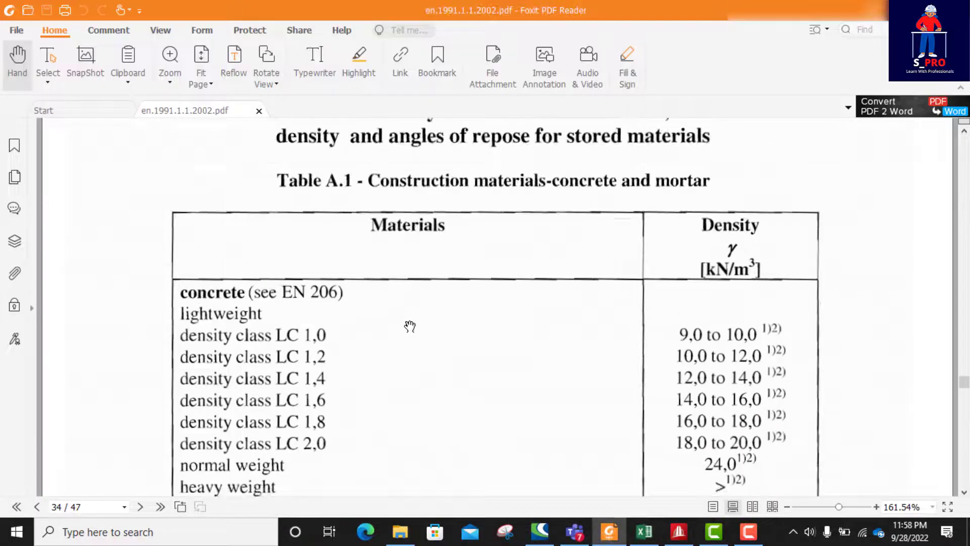
pyautogui.moveTo(963, 378); pyautogui.dragTo(965, 300)
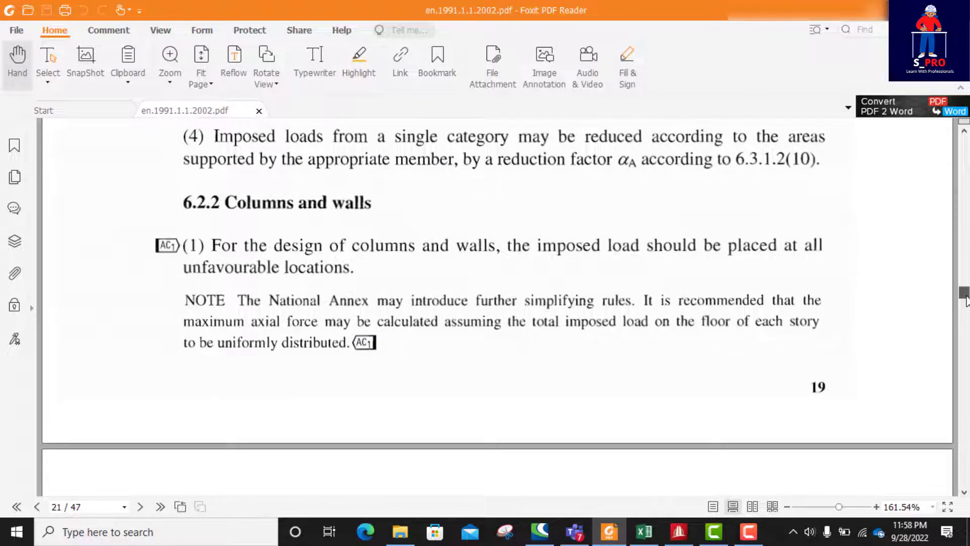
pyautogui.moveTo(965, 300); pyautogui.dragTo(966, 278)
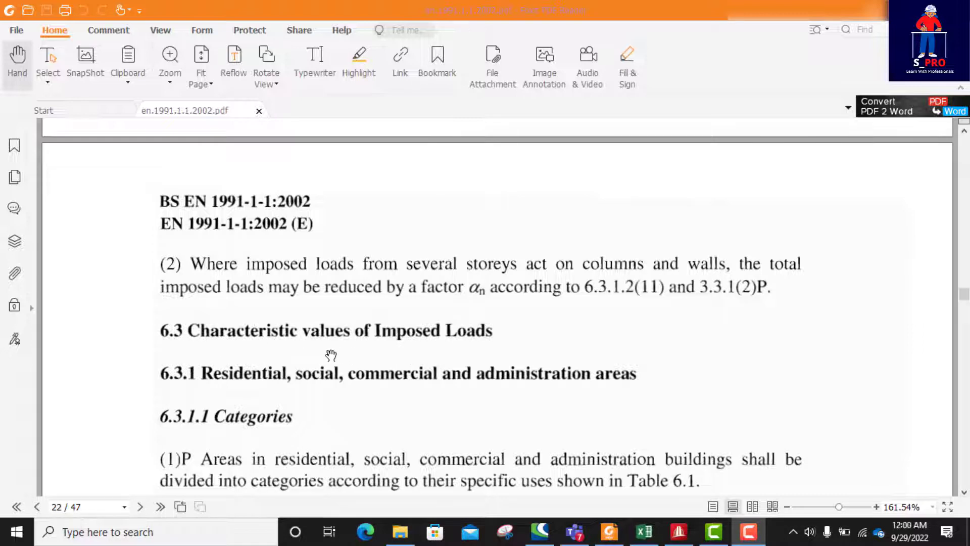
# - Examine the categories of use in Table 6.1 and the imposed floor loads in Table 6.2
pyautogui.scroll(-1, 505, 341)
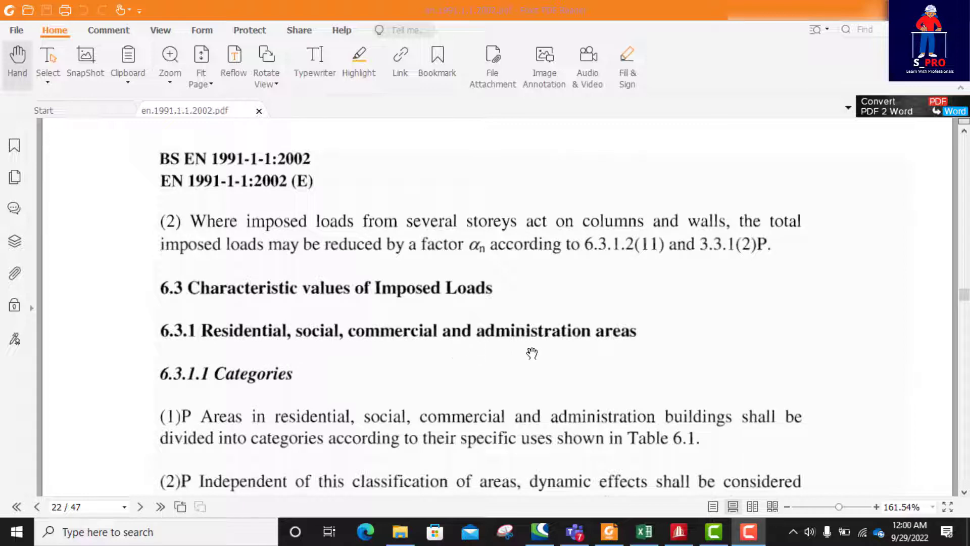
pyautogui.scroll(-3, 596, 354)
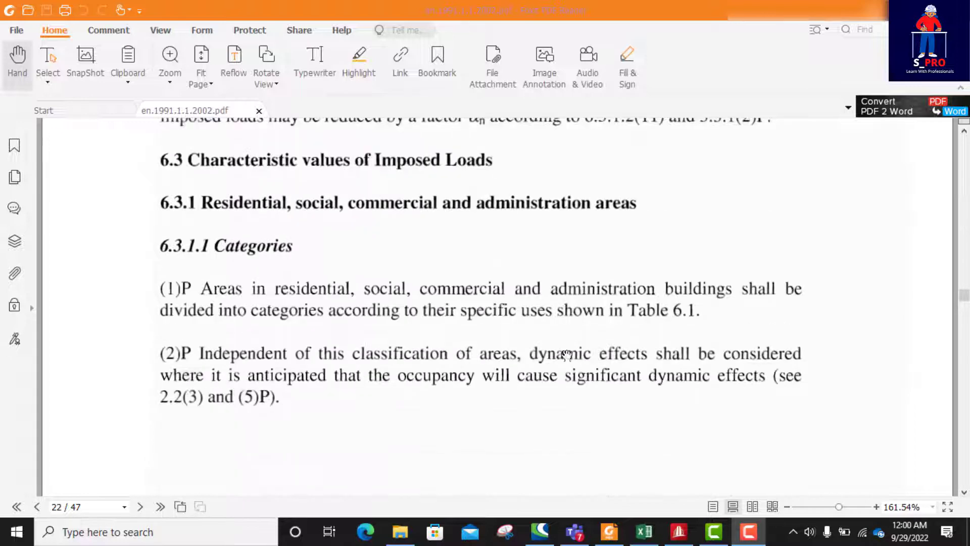
pyautogui.scroll(-6, 325, 271)
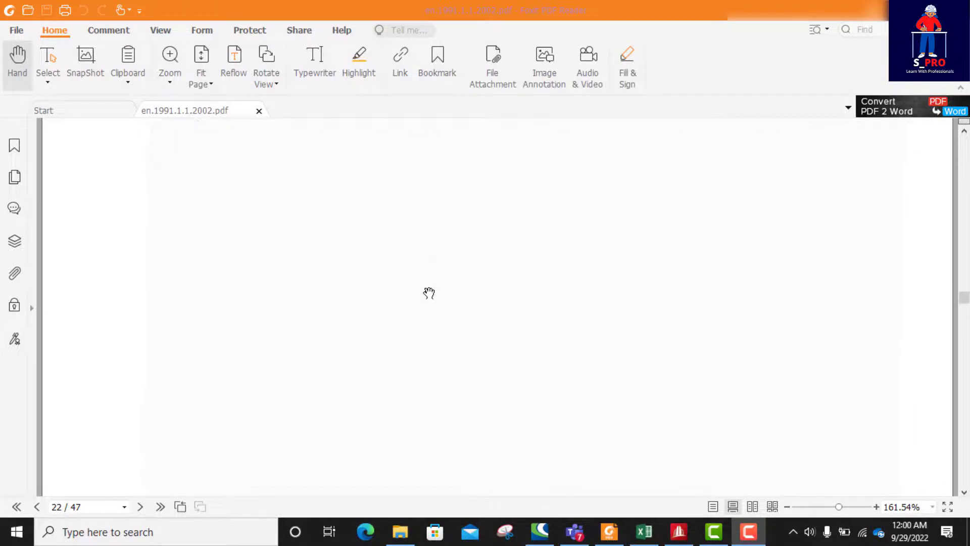
pyautogui.scroll(-10, 429, 292)
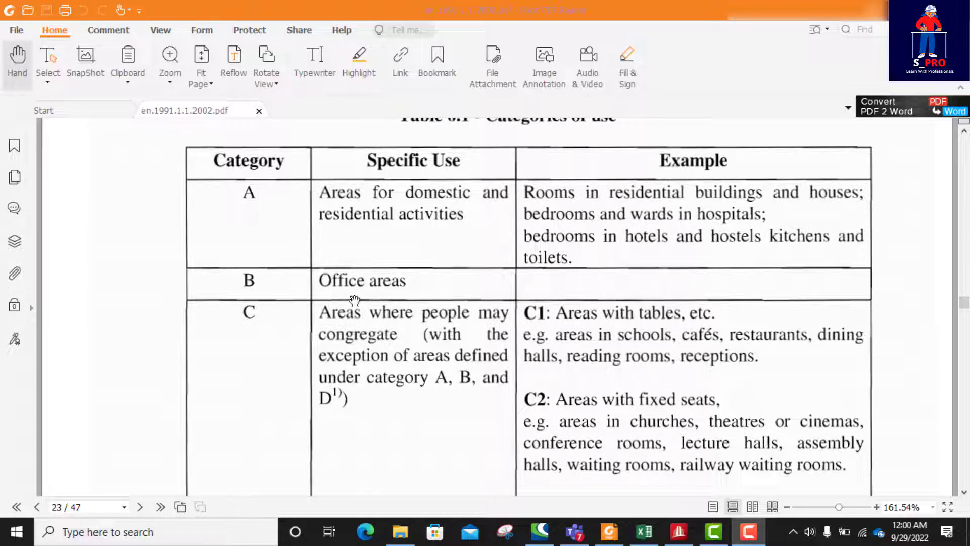
pyautogui.scroll(-15, 465, 288)
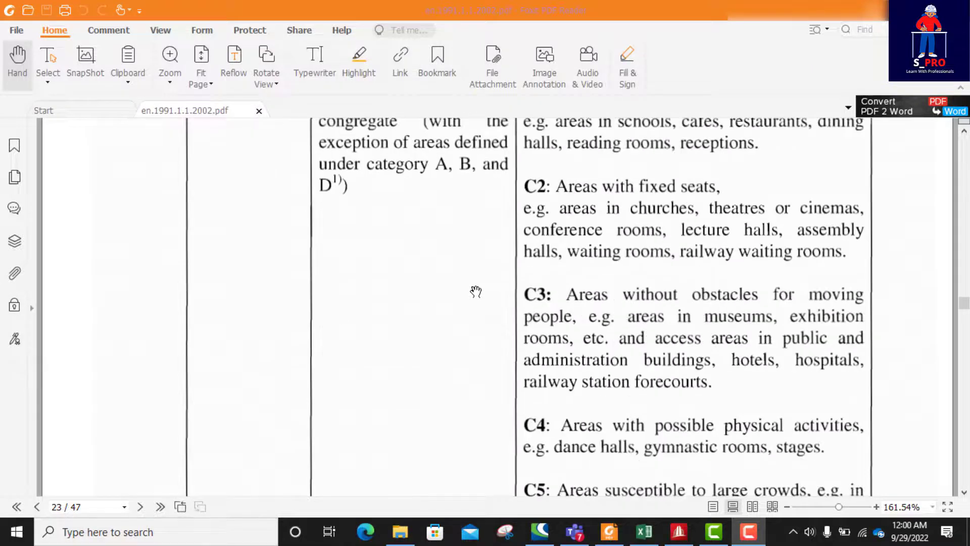
pyautogui.scroll(-13, 479, 286)
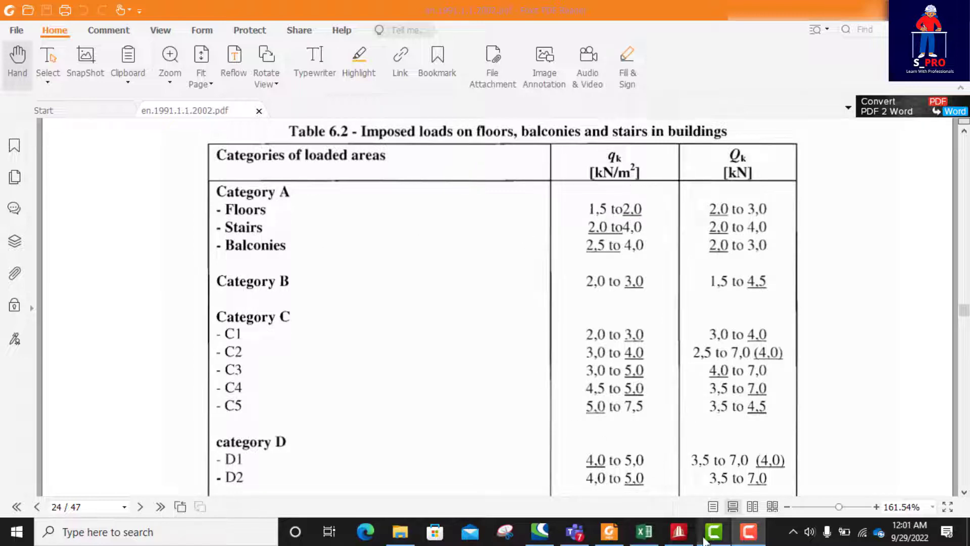
# - Compare the typical floor imposed load in the Excel computations with the Category A floor values in Table 6.2 of the PDF
pyautogui.click(644, 531)
pyautogui.scroll(-1, 174, 354)
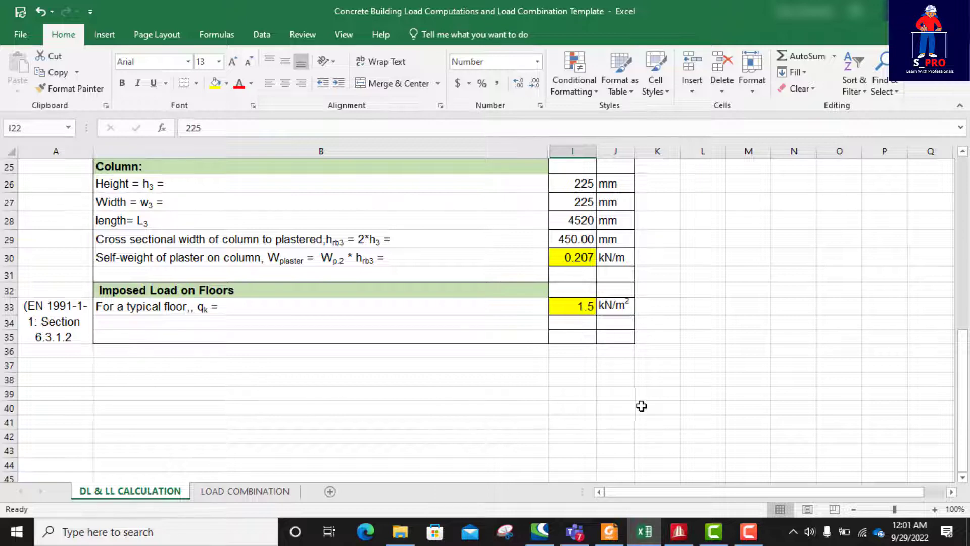
pyautogui.click(610, 532)
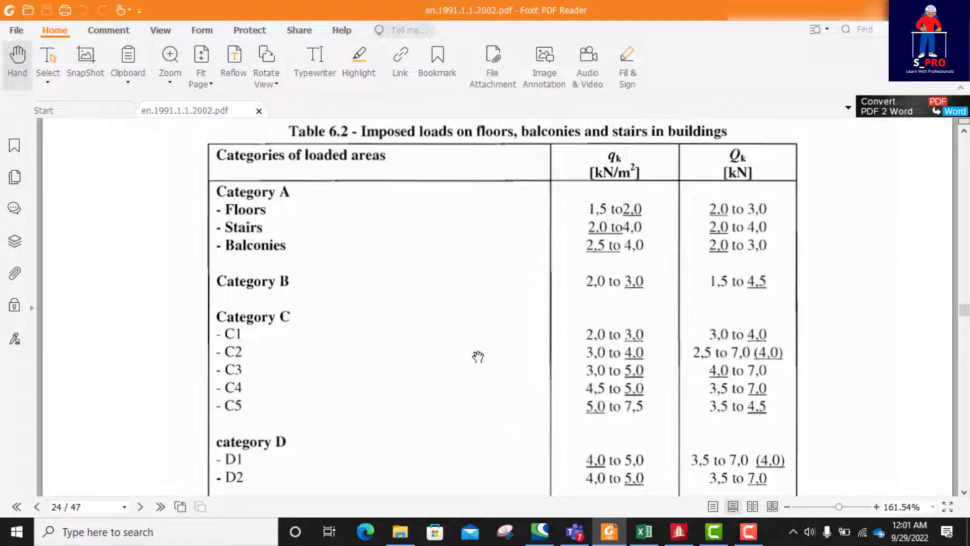
# - Return to the Excel load computations and review the plaster weights for the parapet, beams and columns
pyautogui.click(643, 531)
pyautogui.scroll(8, 387, 296)
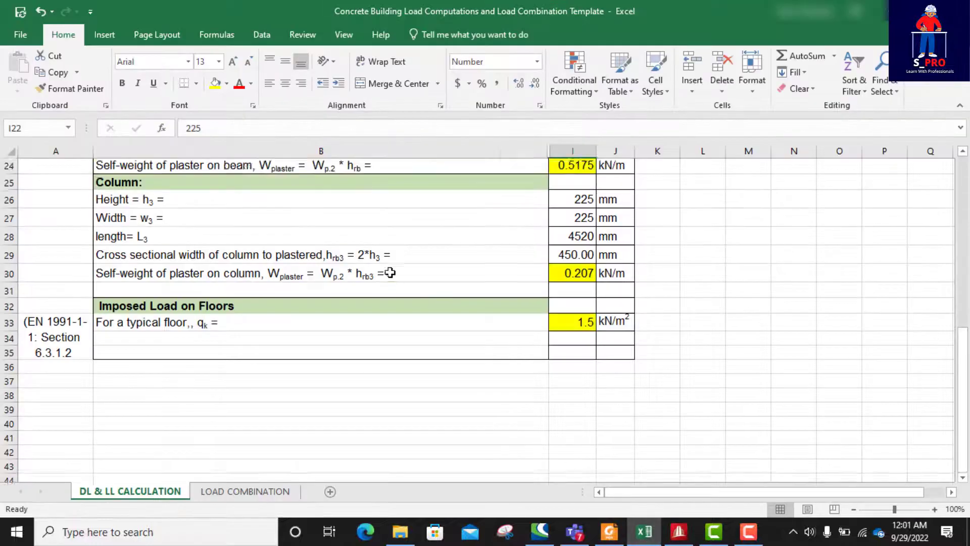
pyautogui.scroll(-4, 398, 282)
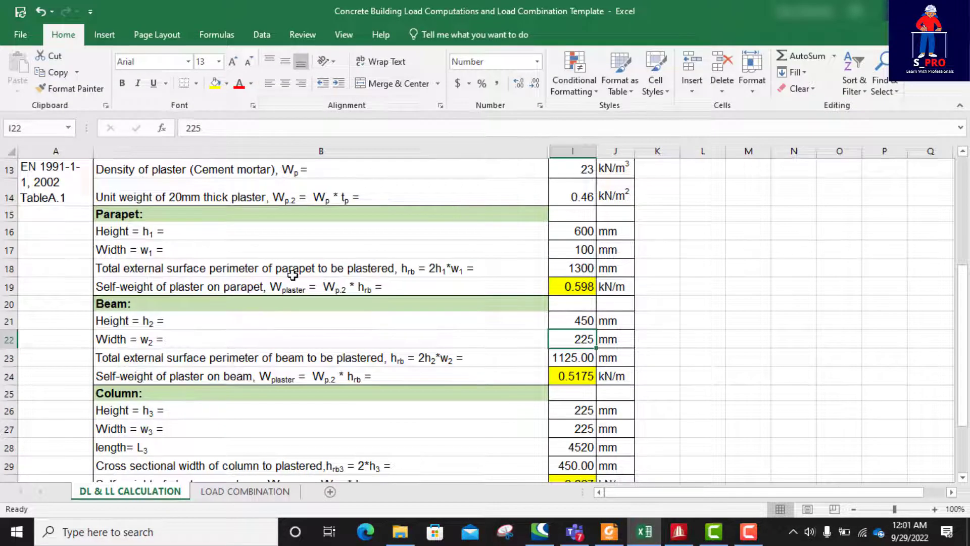
pyautogui.scroll(3, 293, 276)
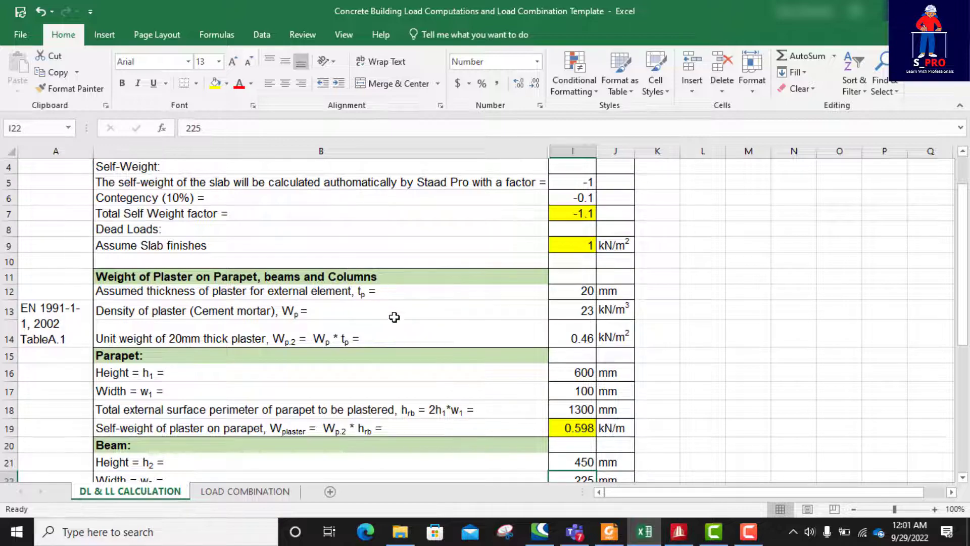
# - Check the self-weight of plaster on the parapet in Excel and switch to the Two Suspended floors model in STAAD.Pro
pyautogui.click(678, 530)
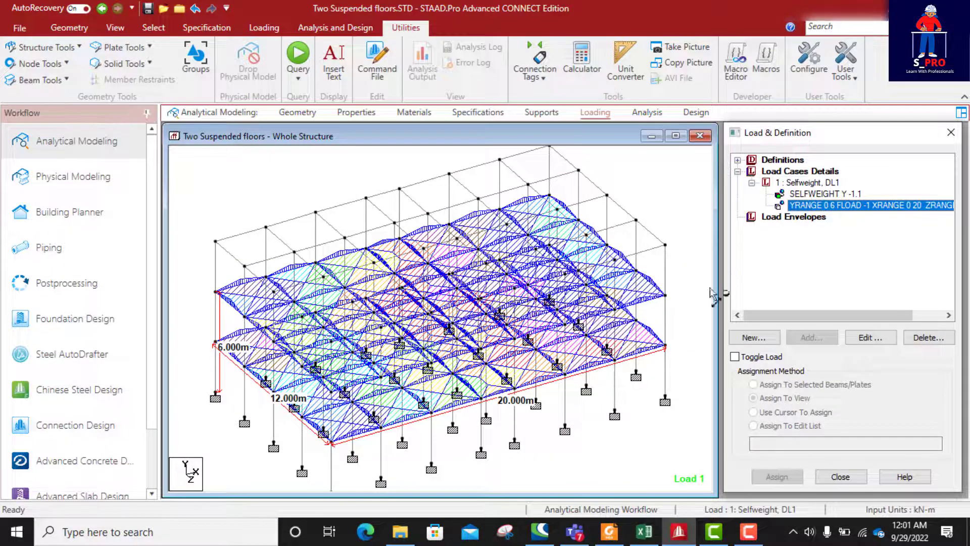
pyautogui.click(678, 530)
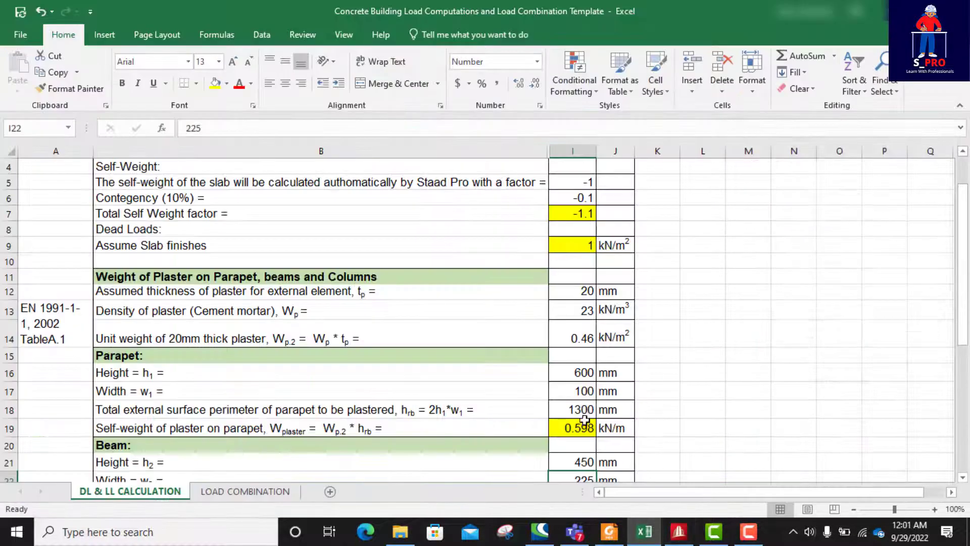
pyautogui.click(679, 531)
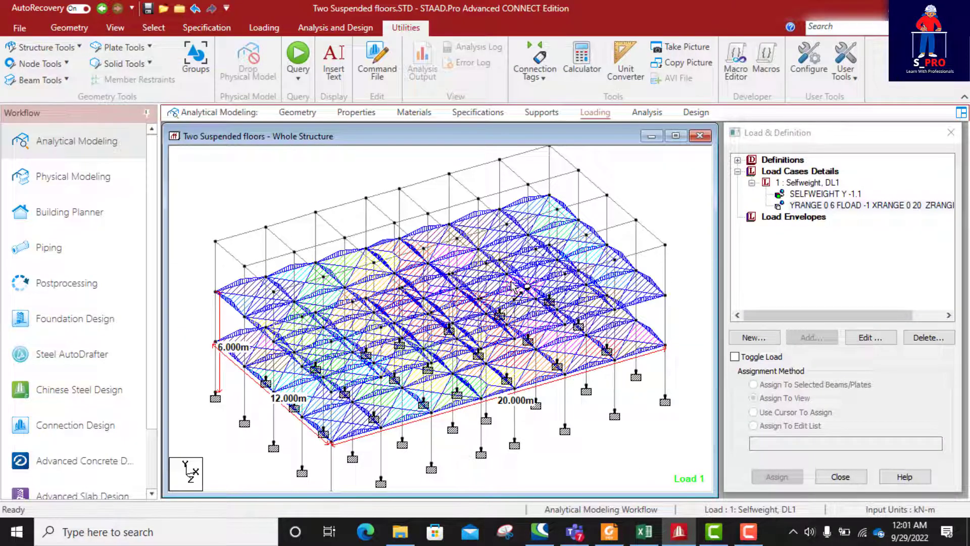
# - Switch to Excel and review the dead and live load computations on the DL & LL CALCULATION sheet
pyautogui.click(644, 532)
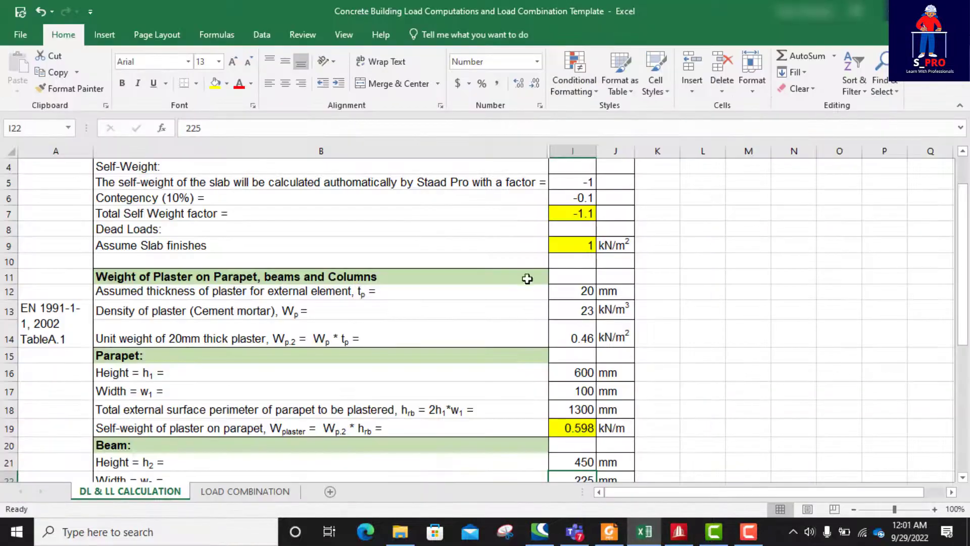
pyautogui.scroll(1, 526, 279)
pyautogui.scroll(-17, 520, 286)
pyautogui.scroll(17, 520, 287)
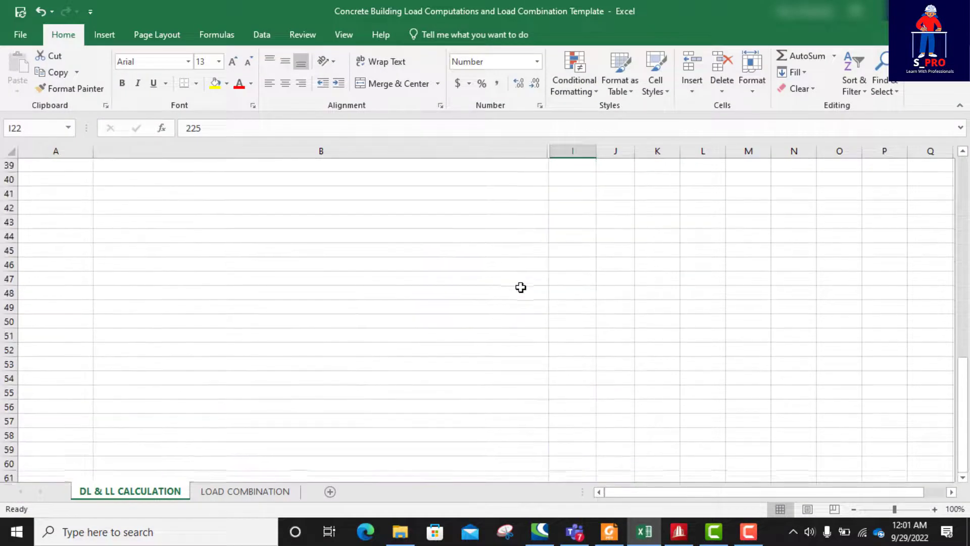
pyautogui.scroll(-3, 522, 287)
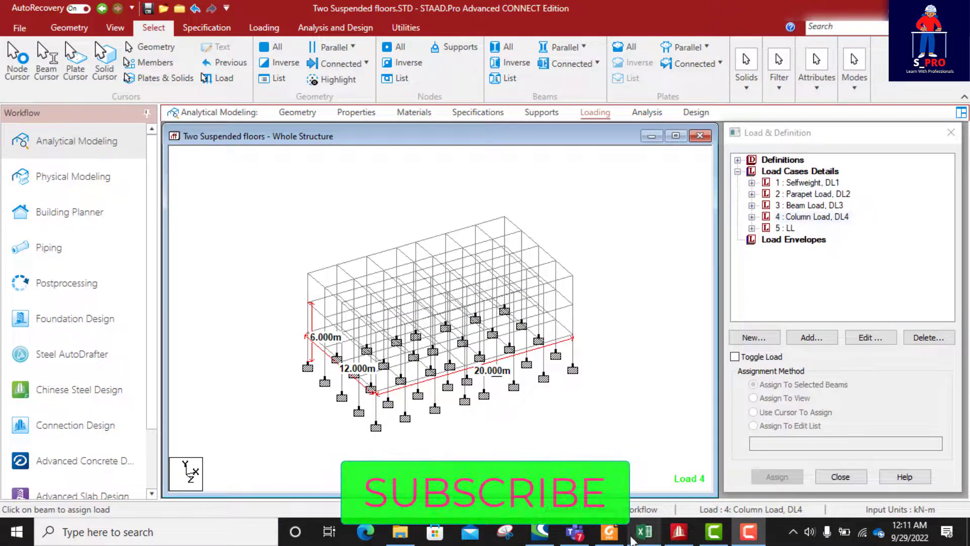
pyautogui.click(682, 536)
pyautogui.scroll(5, 343, 279)
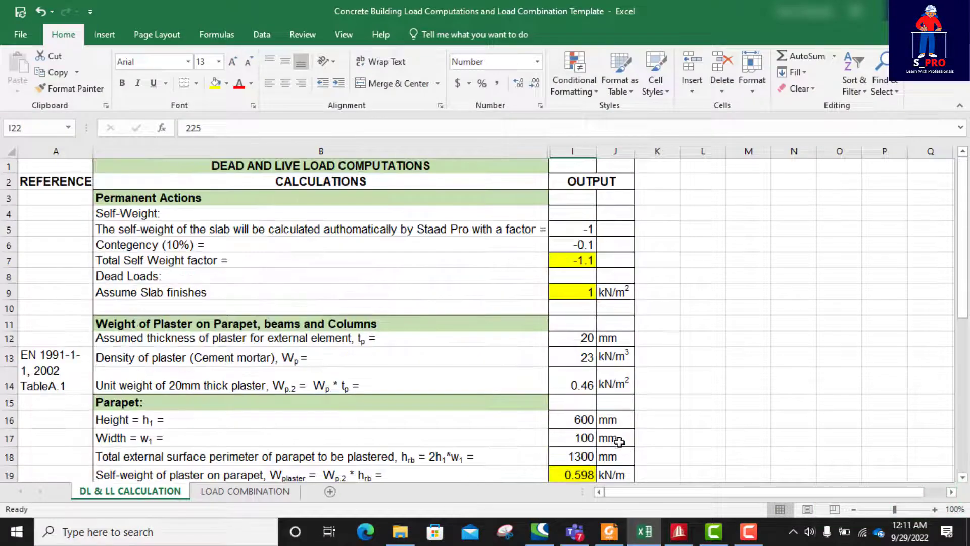
# - Return to STAAD.Pro and inspect the self-weight and floor load items of load case 1, Selfweight, DL1, on the model
pyautogui.click(665, 535)
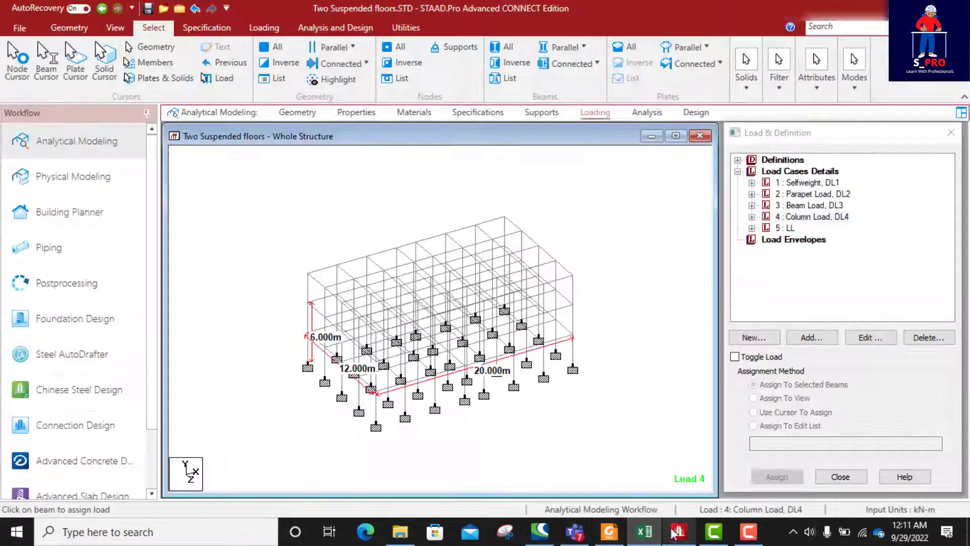
pyautogui.click(752, 183)
pyautogui.click(788, 194)
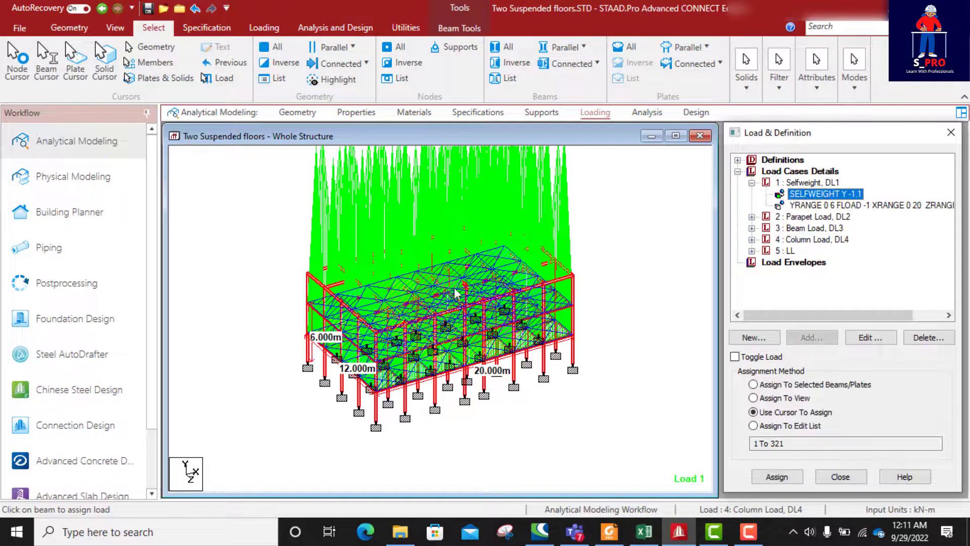
pyautogui.click(839, 205)
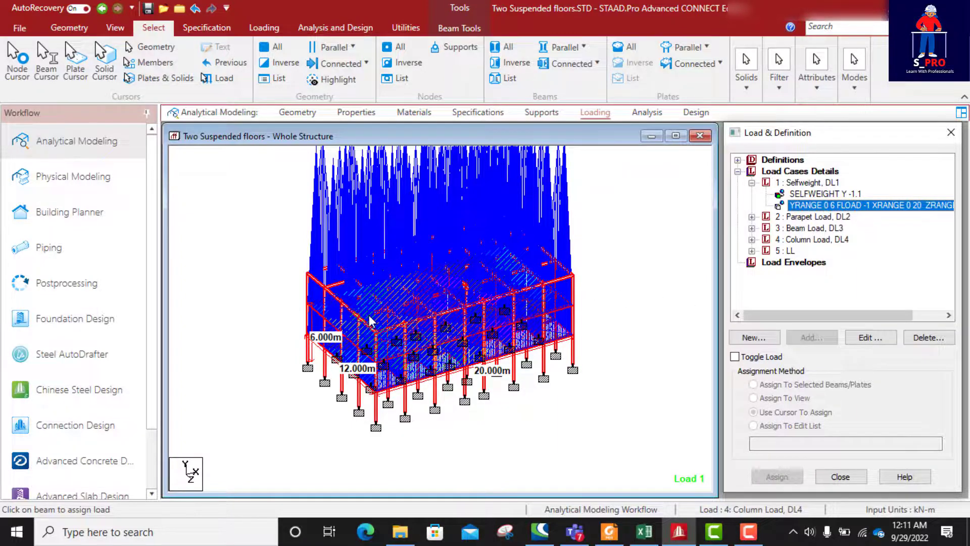
pyautogui.scroll(2, 370, 315)
pyautogui.click(646, 376)
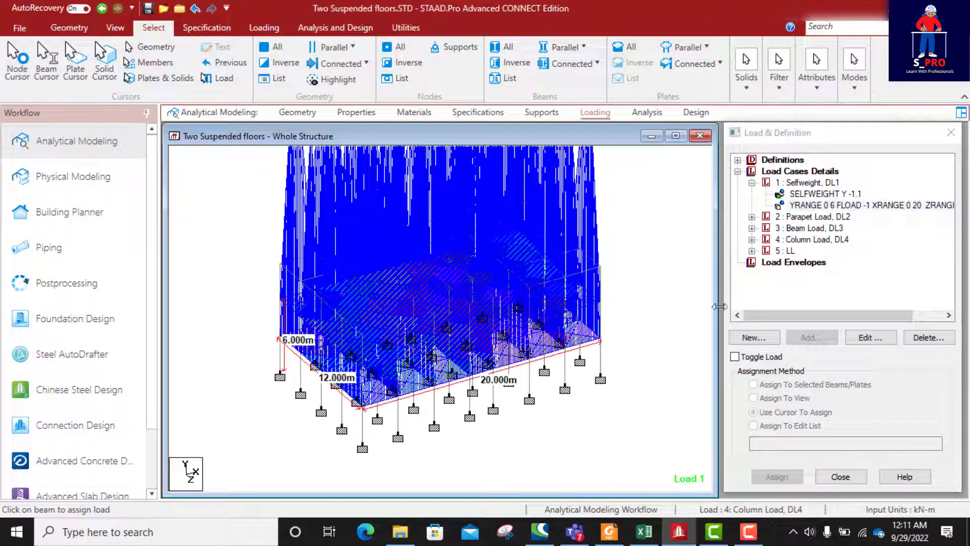
pyautogui.click(752, 183)
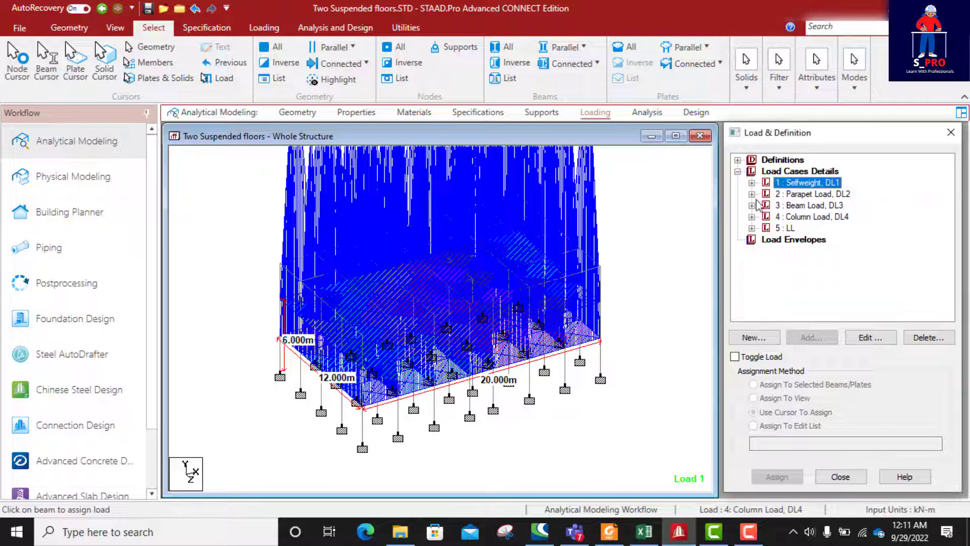
# - Inspect the uniform loads of load case 2, Parapet Load, DL2, and load case 3, Beam Load, DL3, on the model
pyautogui.click(752, 194)
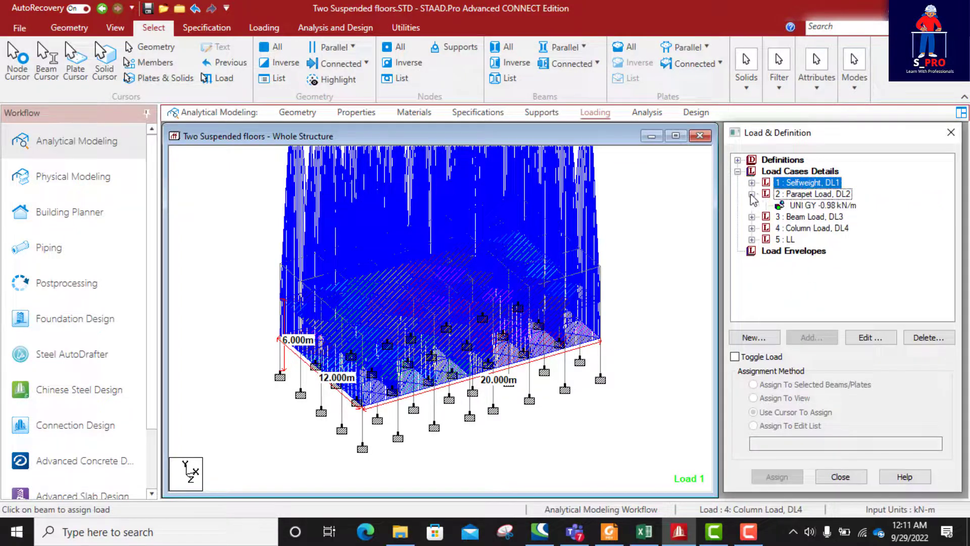
pyautogui.click(823, 205)
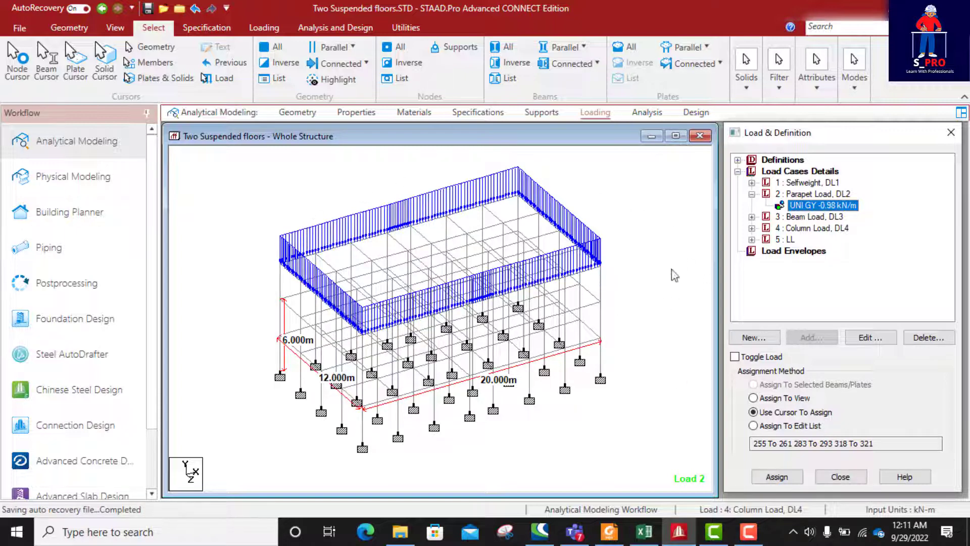
pyautogui.click(752, 194)
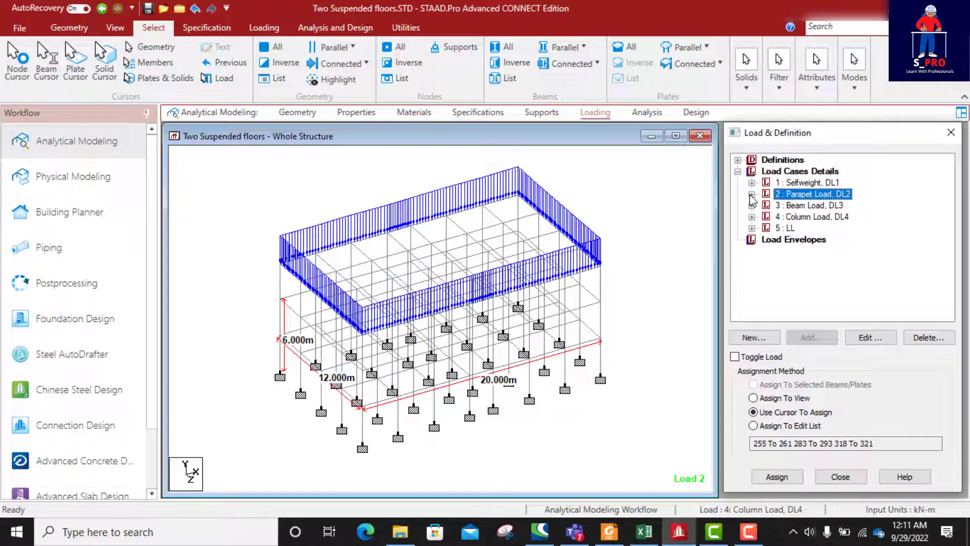
pyautogui.click(751, 205)
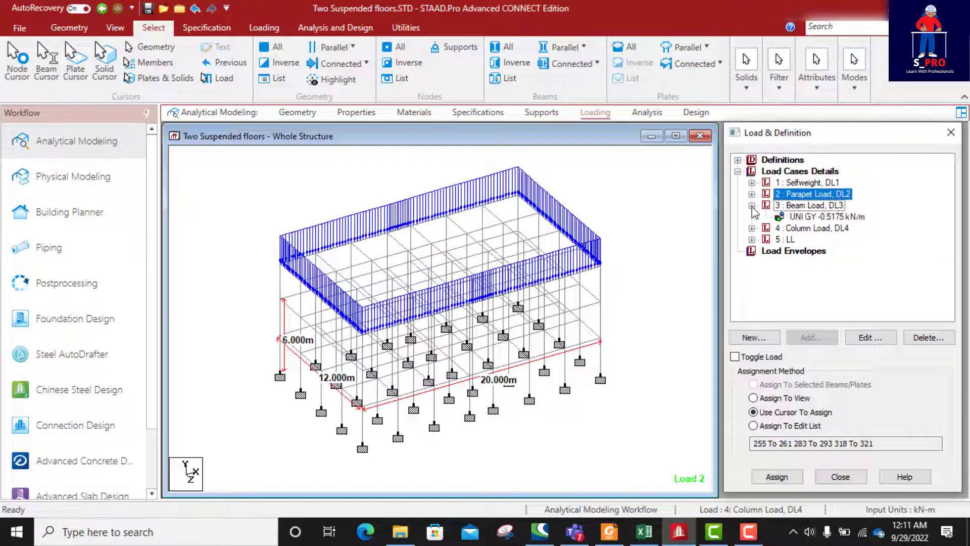
pyautogui.click(811, 217)
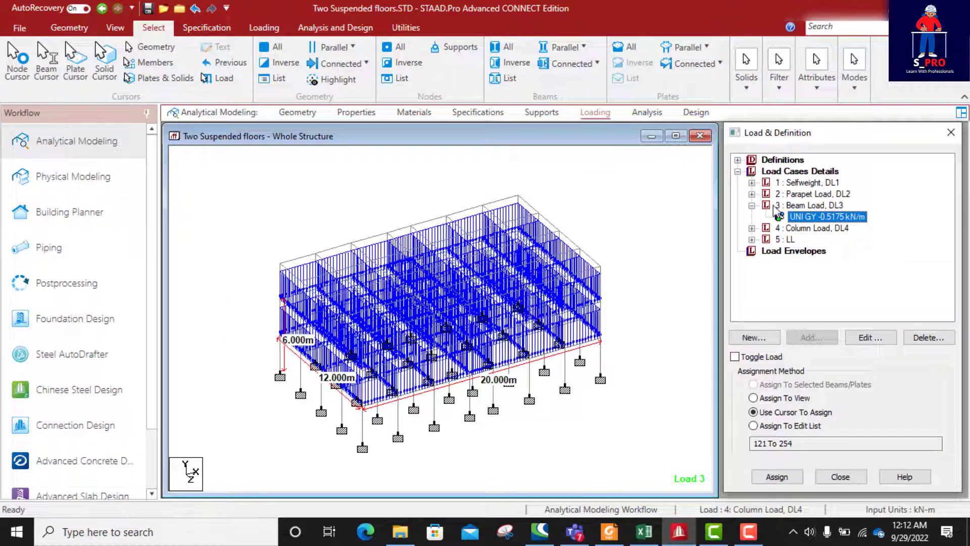
pyautogui.click(752, 206)
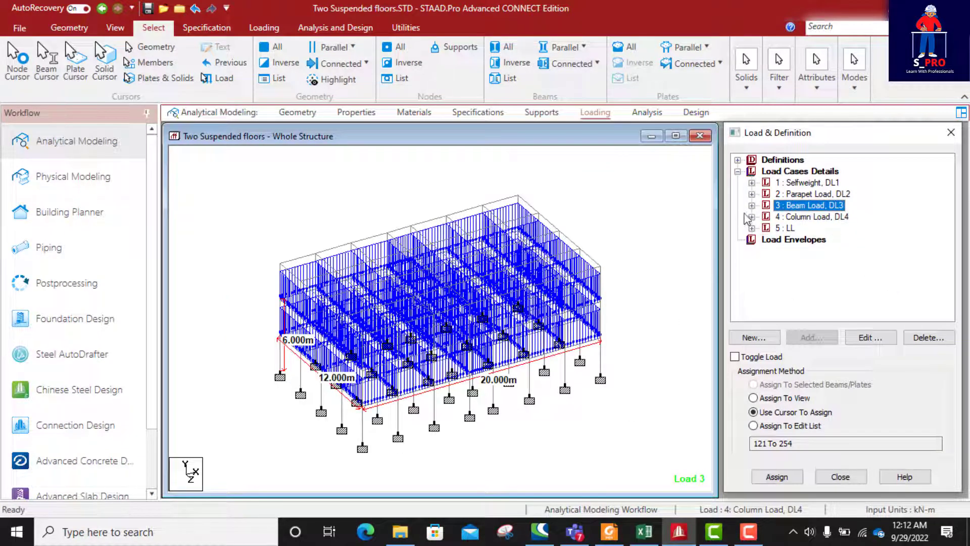
# - Inspect the uniform load assigned to the columns in load case 4, Column Load, DL4
pyautogui.click(751, 217)
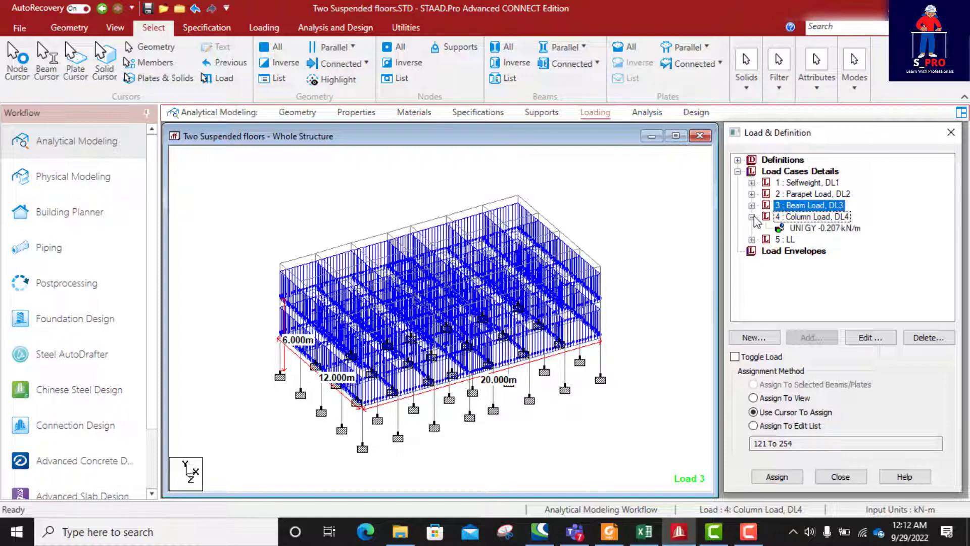
pyautogui.click(802, 228)
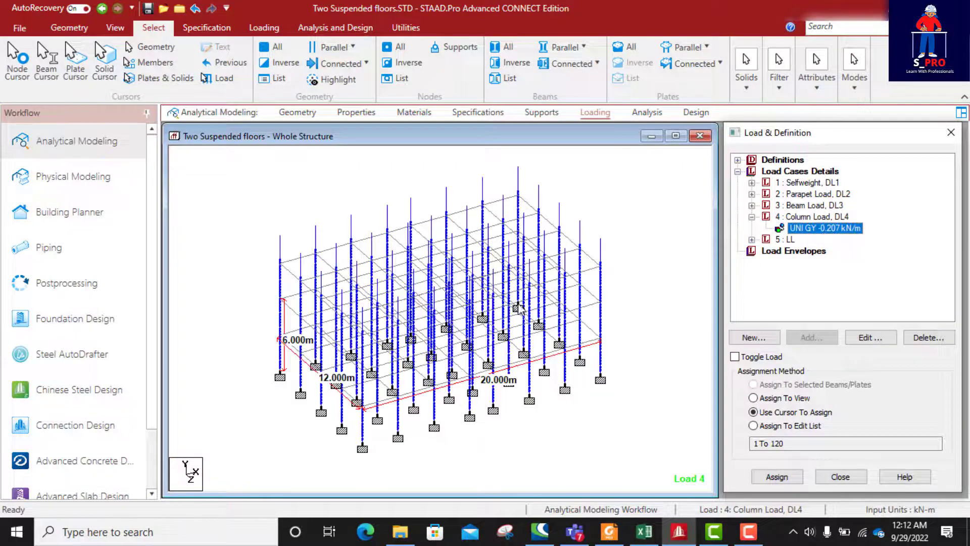
pyautogui.scroll(5, 377, 374)
pyautogui.scroll(-3, 421, 223)
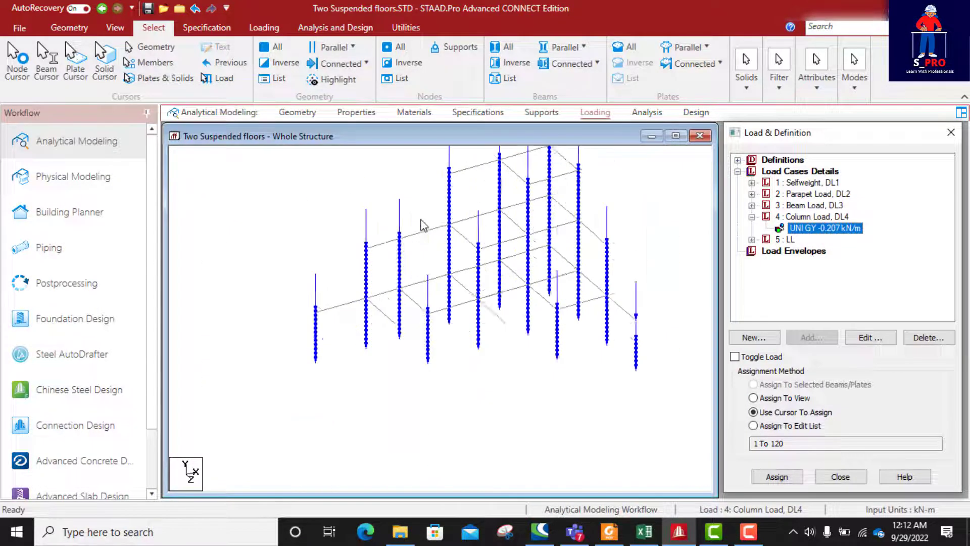
pyautogui.scroll(-2, 489, 305)
pyautogui.scroll(3, 548, 366)
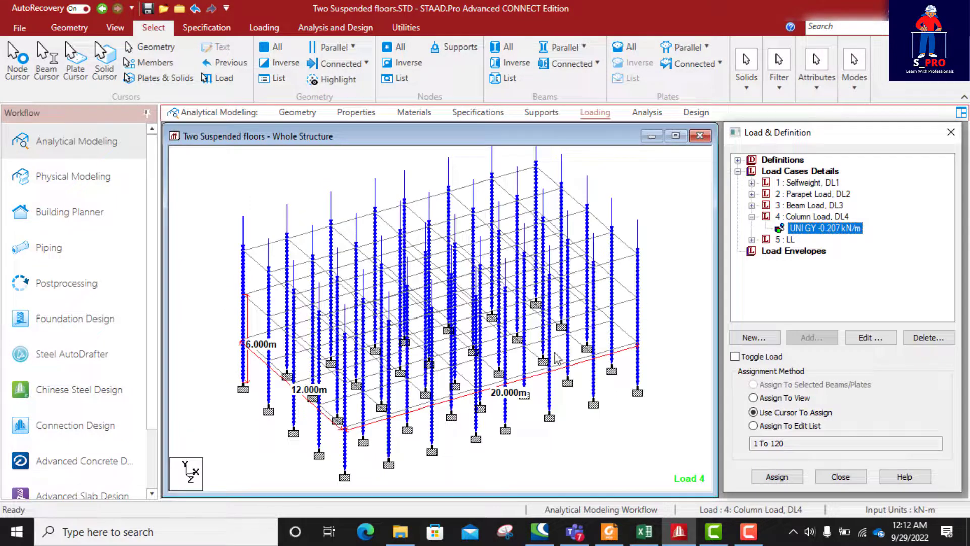
pyautogui.scroll(-2, 557, 359)
pyautogui.click(752, 217)
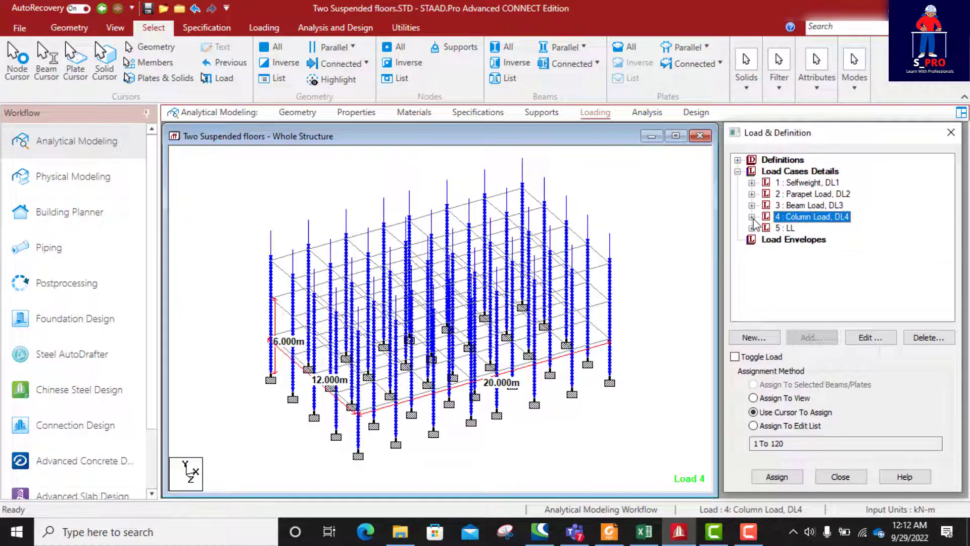
# - Inspect the floor load of load case 5, LL, on the model
pyautogui.click(752, 228)
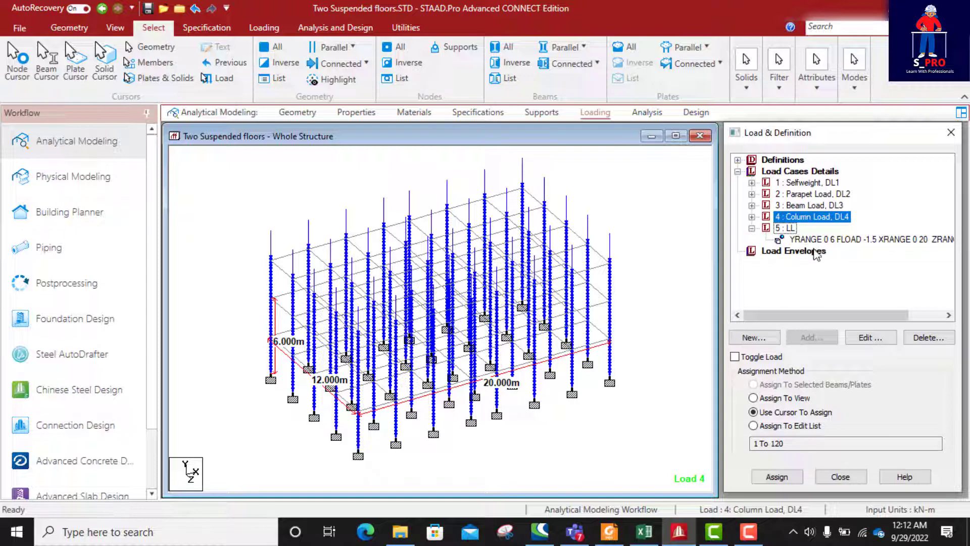
pyautogui.click(795, 239)
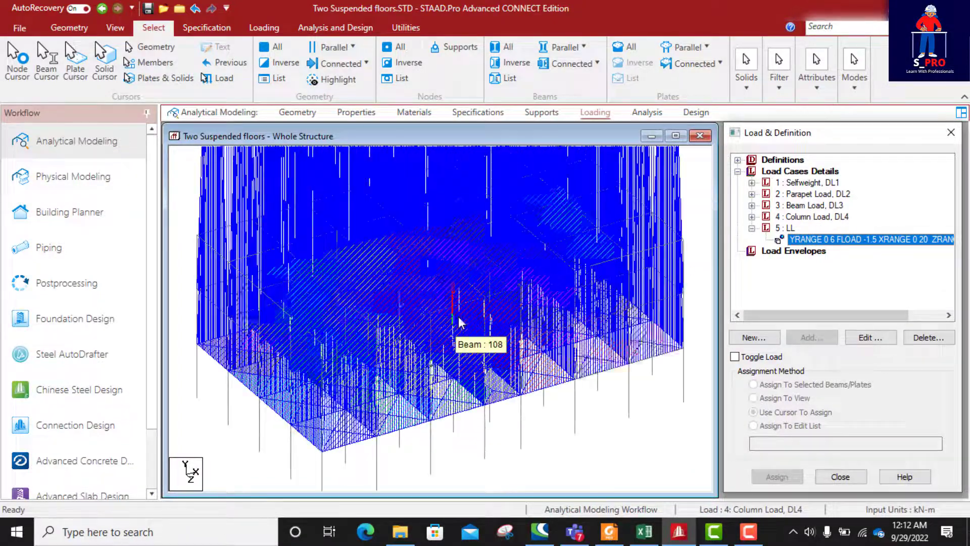
pyautogui.click(752, 228)
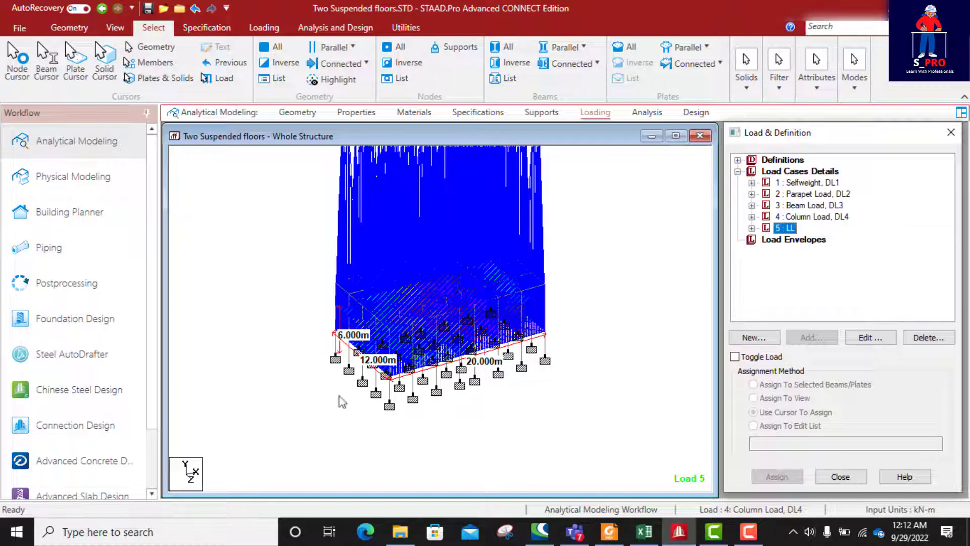
pyautogui.click(61, 472)
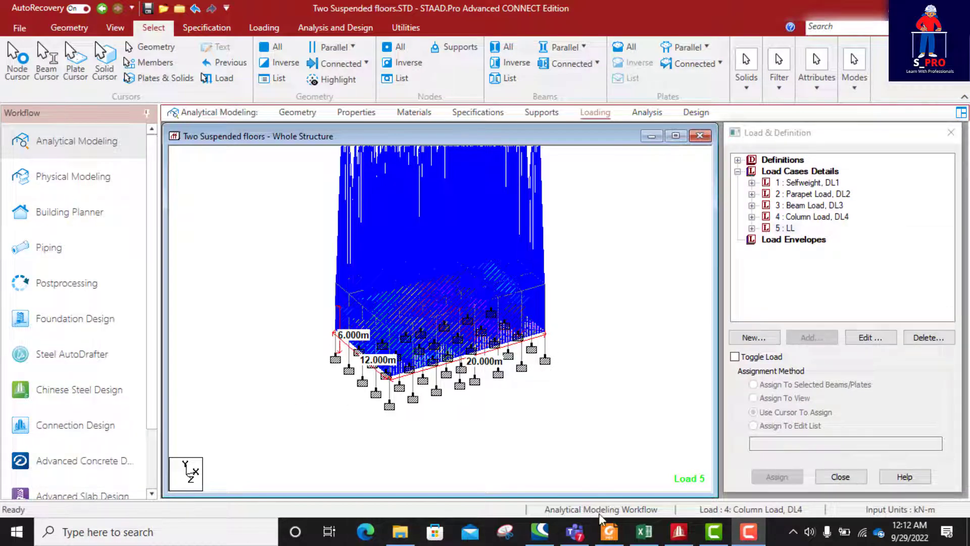
# - Switch to Excel and compare the DL & LL CALCULATION sheet with the matrices on the LOAD COMBINATION sheet
pyautogui.click(645, 531)
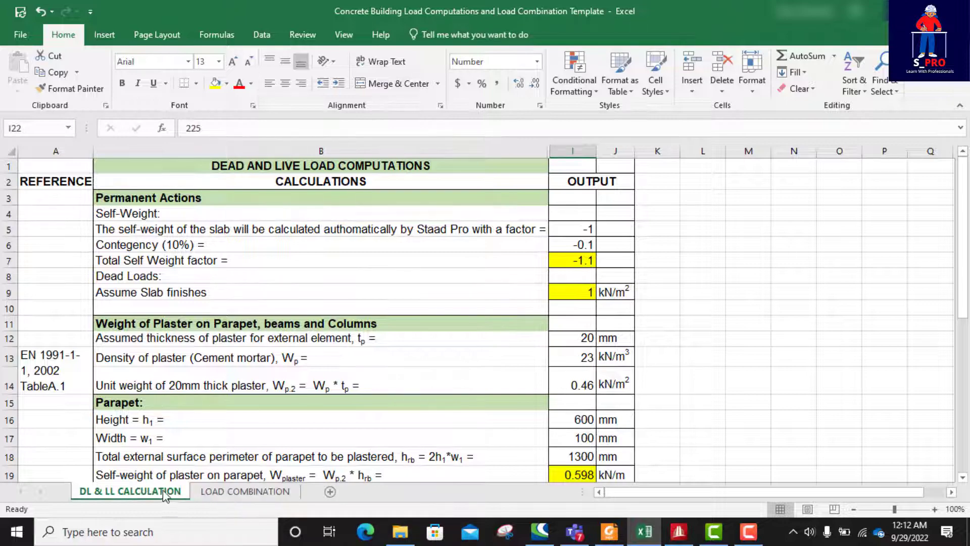
pyautogui.click(223, 492)
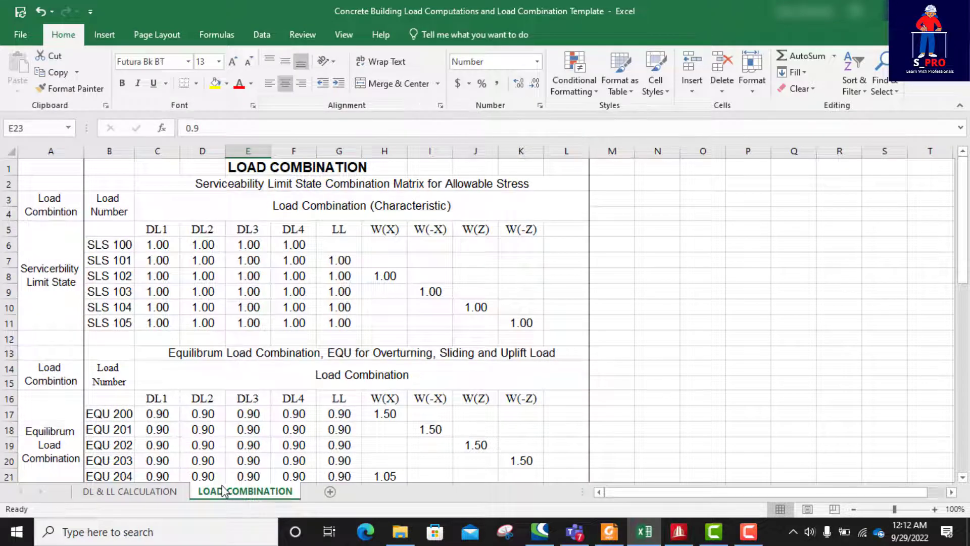
pyautogui.click(149, 493)
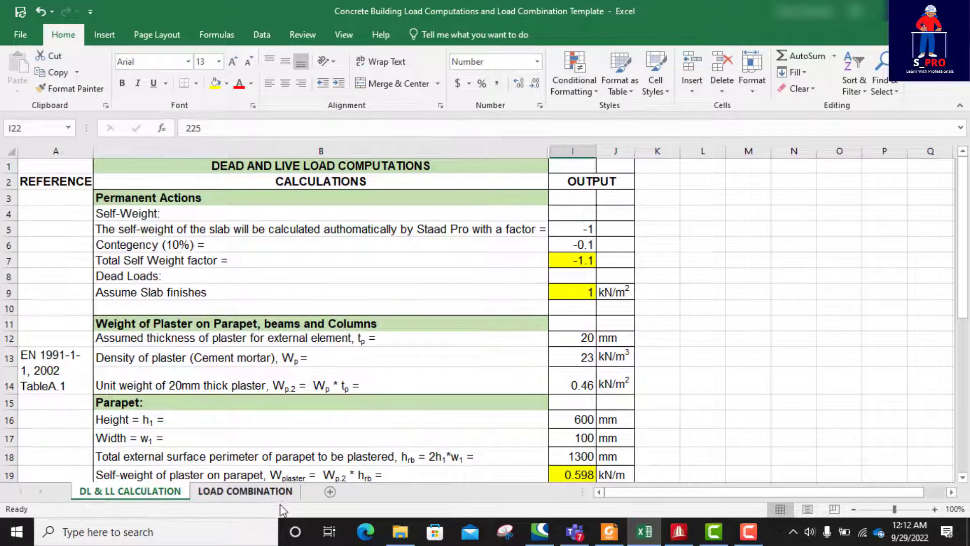
pyautogui.click(256, 494)
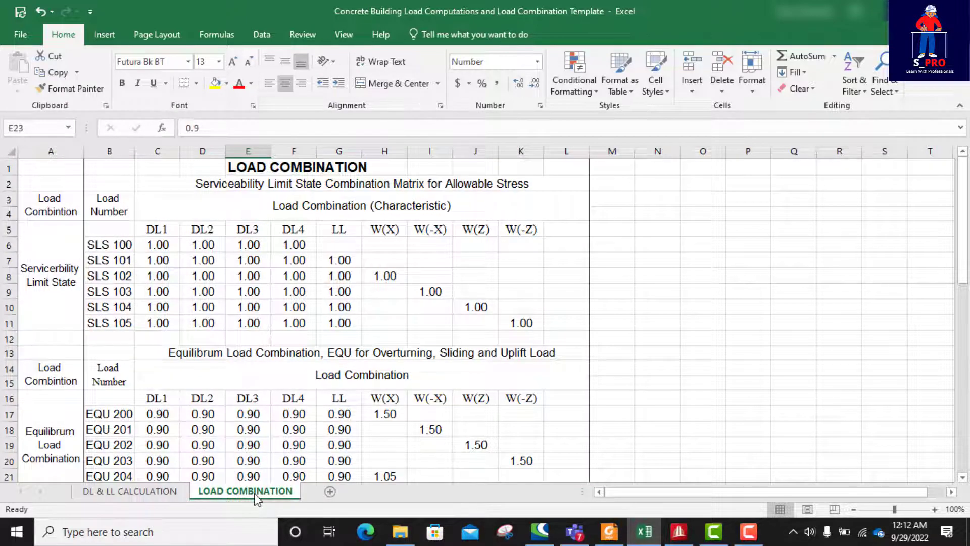
pyautogui.click(161, 493)
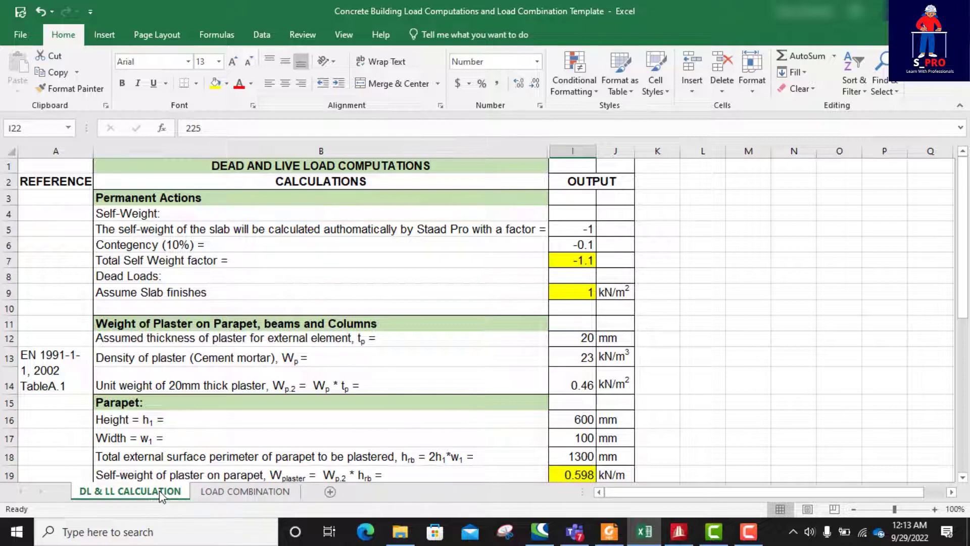
pyautogui.click(244, 495)
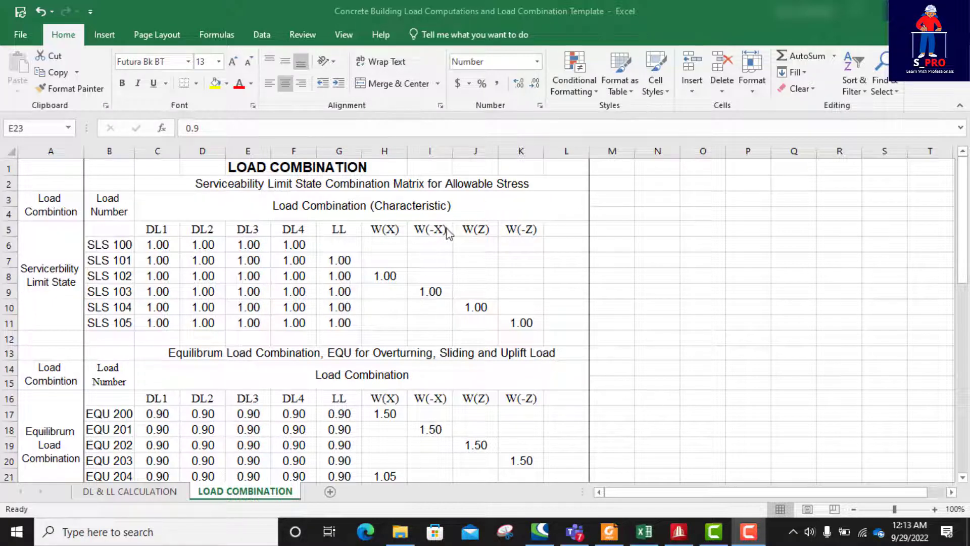
# - Switch to STAAD.Pro and add wind definition type 1, WIND 1, using the ASCE 7:2016 code
pyautogui.click(678, 533)
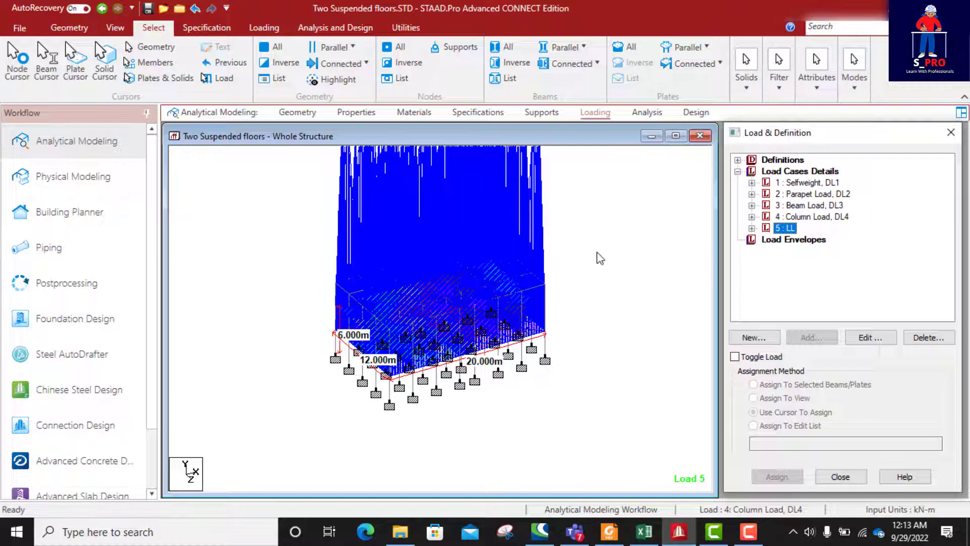
pyautogui.click(590, 263)
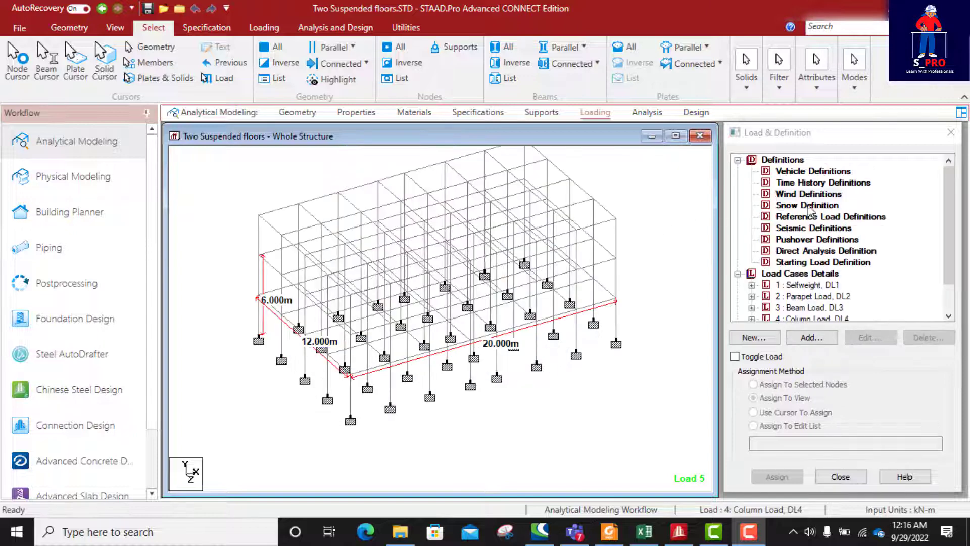
pyautogui.click(780, 195)
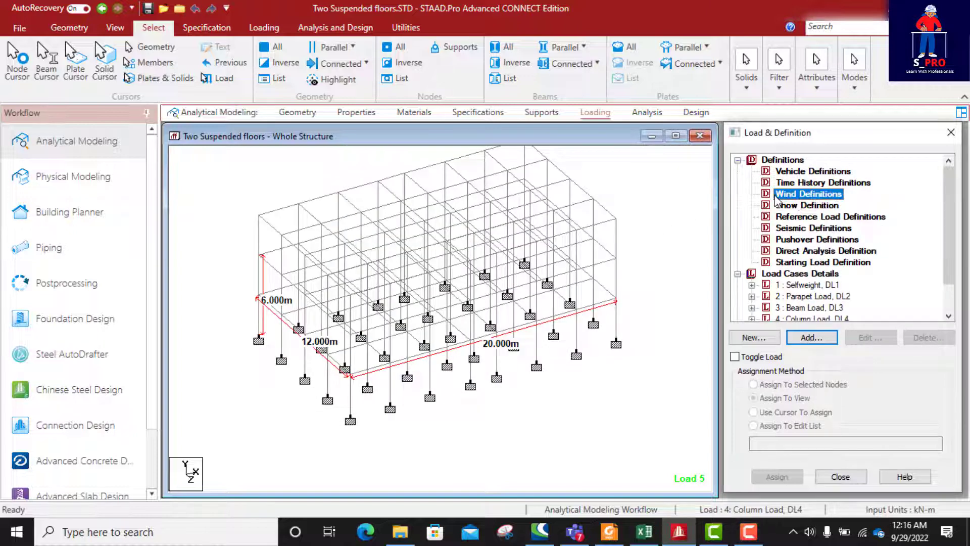
pyautogui.click(819, 341)
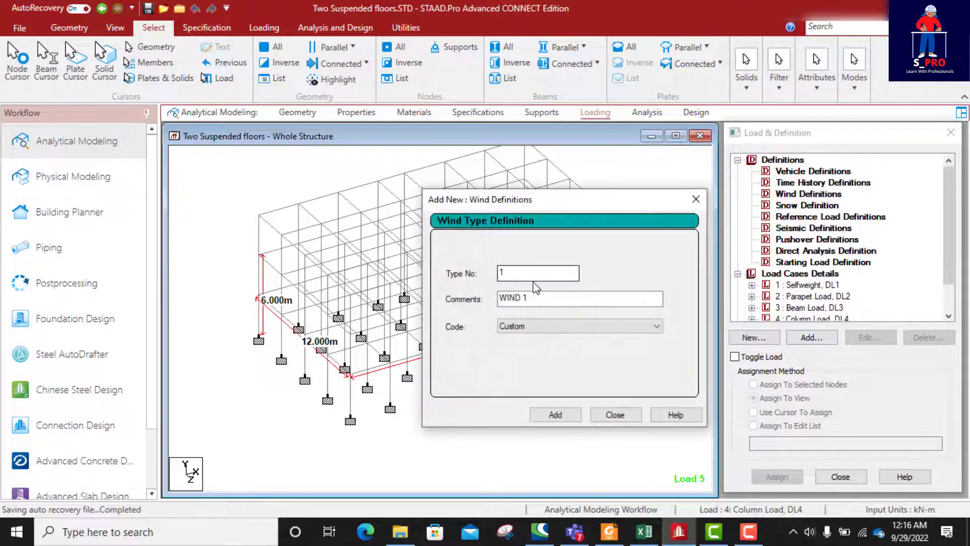
pyautogui.click(564, 326)
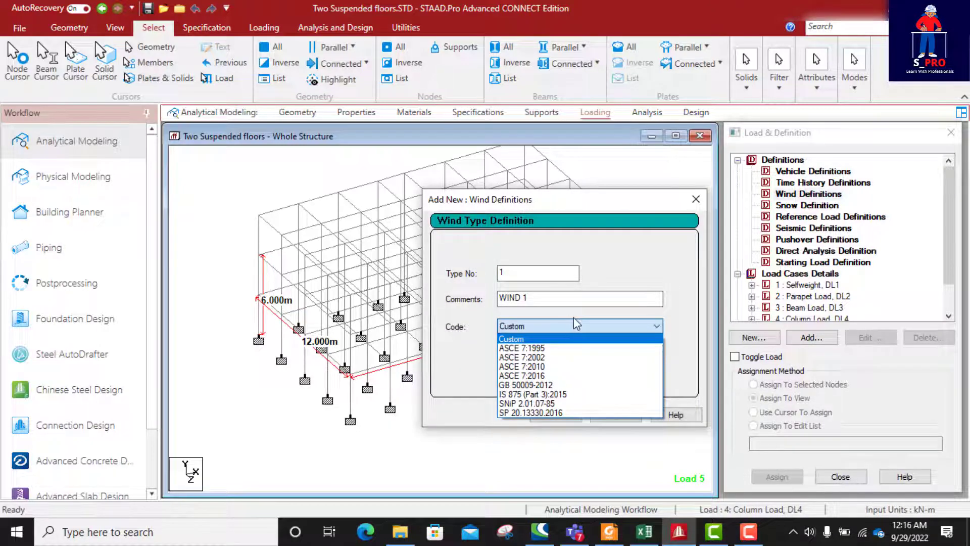
pyautogui.click(531, 376)
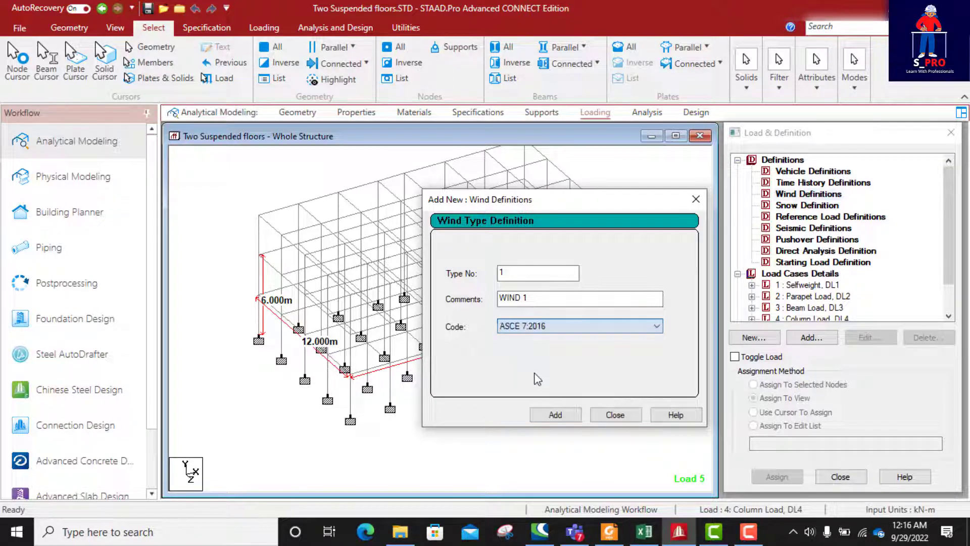
pyautogui.click(563, 418)
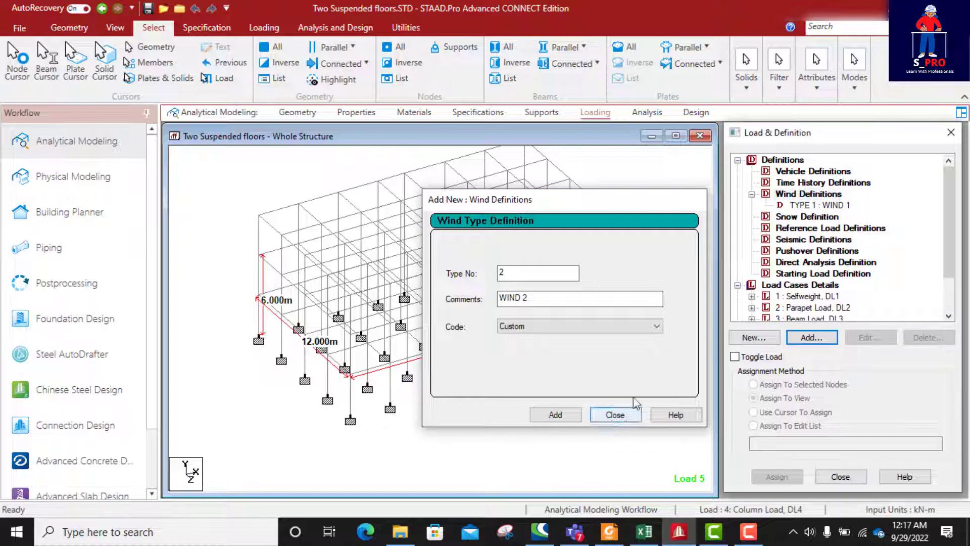
pyautogui.click(614, 415)
# - Add an exposure with a factor of 0.8 to the WIND 1 definition
pyautogui.click(821, 205)
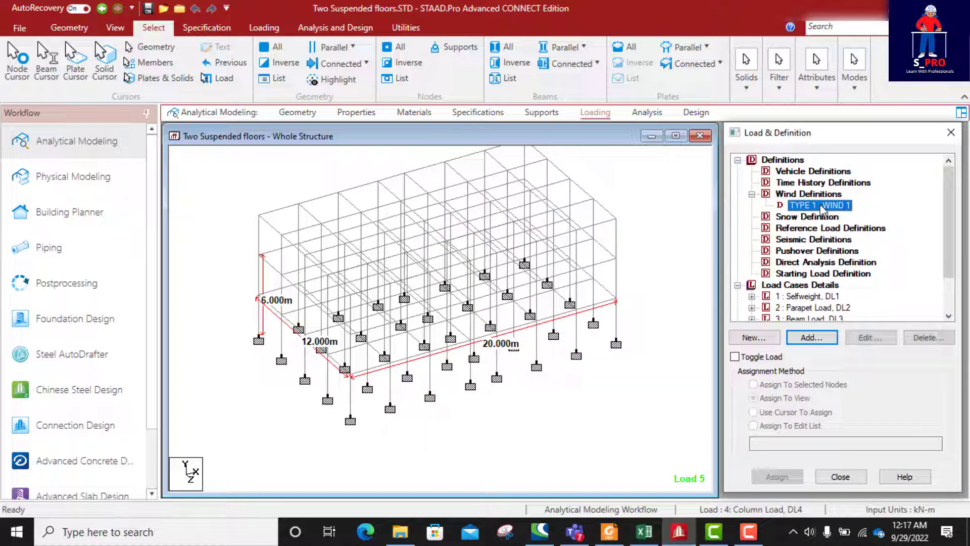
pyautogui.click(809, 338)
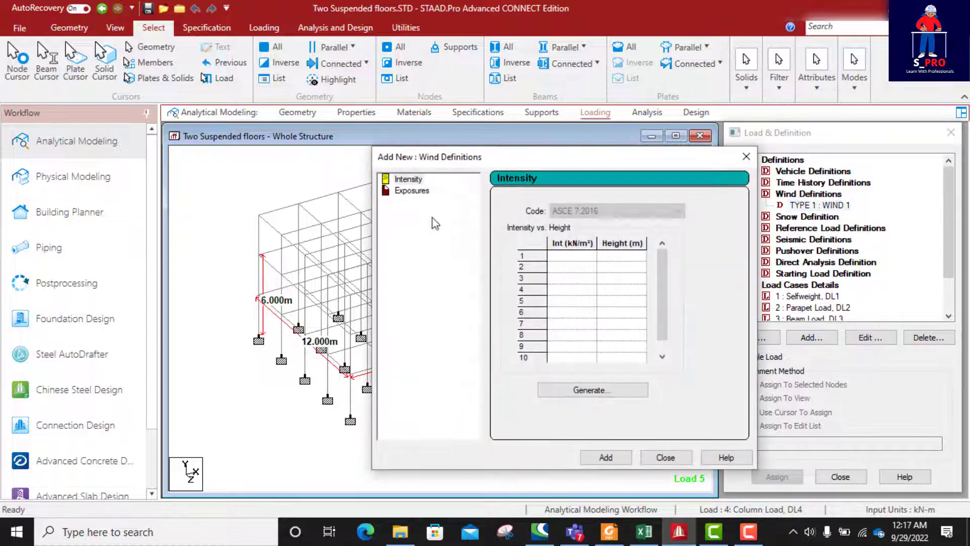
pyautogui.click(410, 190)
pyautogui.click(621, 255)
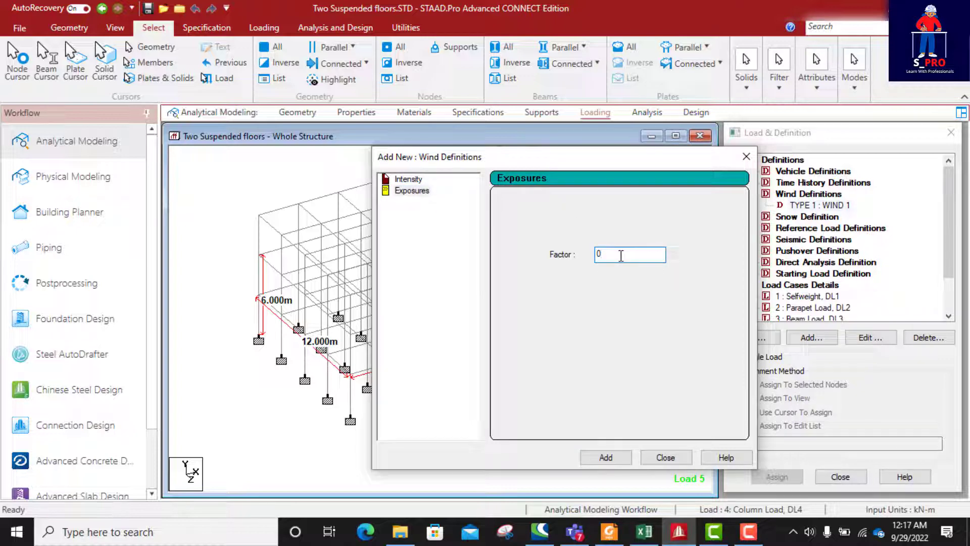
pyautogui.write('.9')
pyautogui.press('BackSpace')
pyautogui.write('8')
pyautogui.click(606, 457)
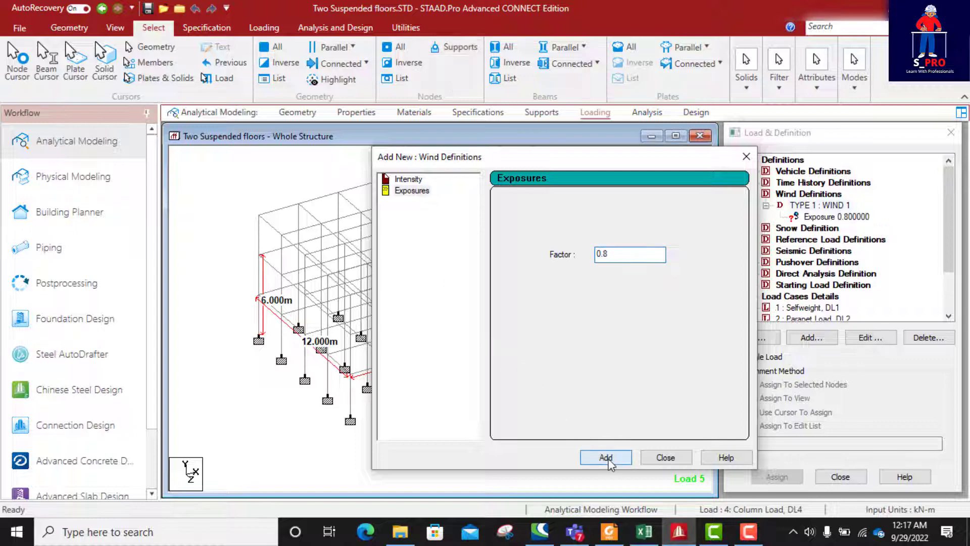
pyautogui.click(677, 461)
# - Assign the 0.8 wind exposure to the whole structure in view
pyautogui.click(838, 216)
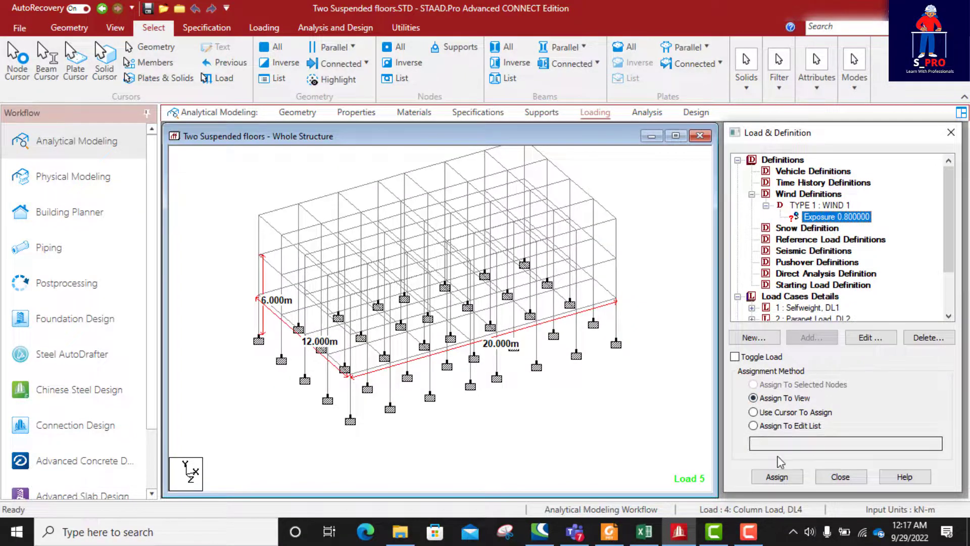
pyautogui.click(776, 477)
pyautogui.click(863, 345)
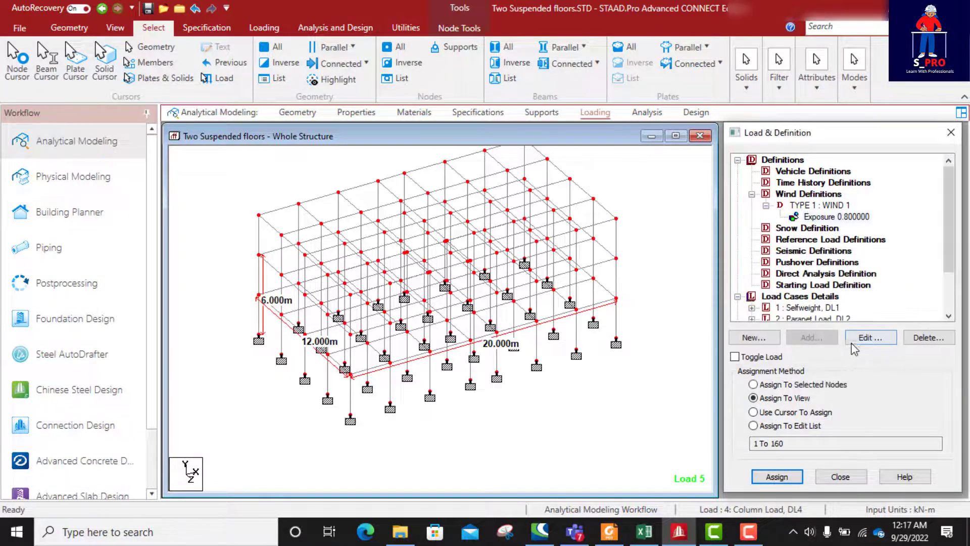
# - Start generating the WIND 1 intensity with building classification Category II and a basic wind speed of 35 m/sec
pyautogui.click(805, 205)
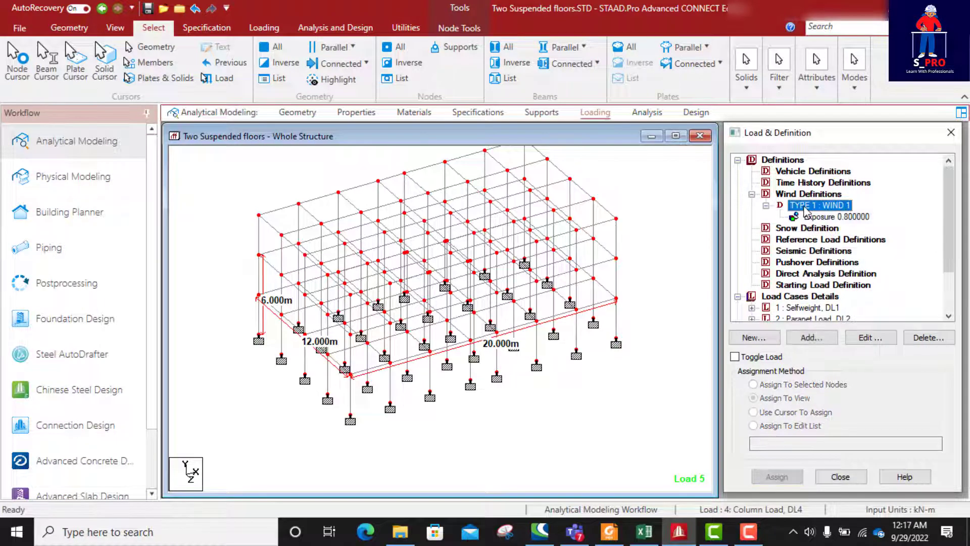
pyautogui.click(813, 338)
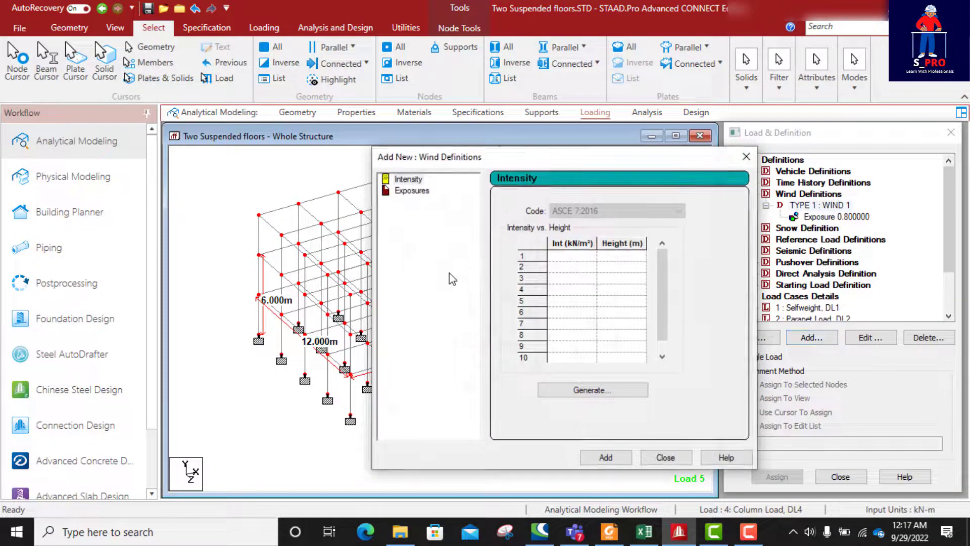
pyautogui.click(592, 390)
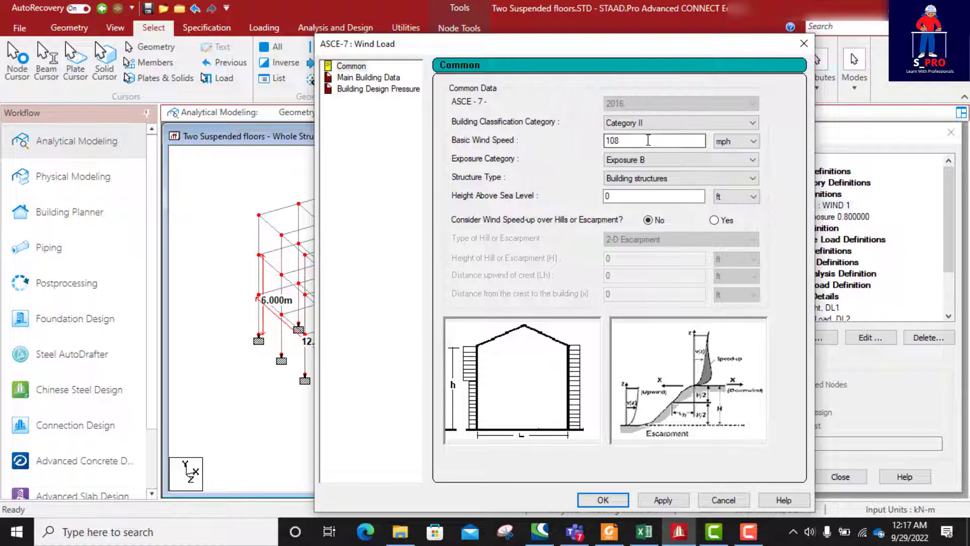
pyautogui.click(677, 124)
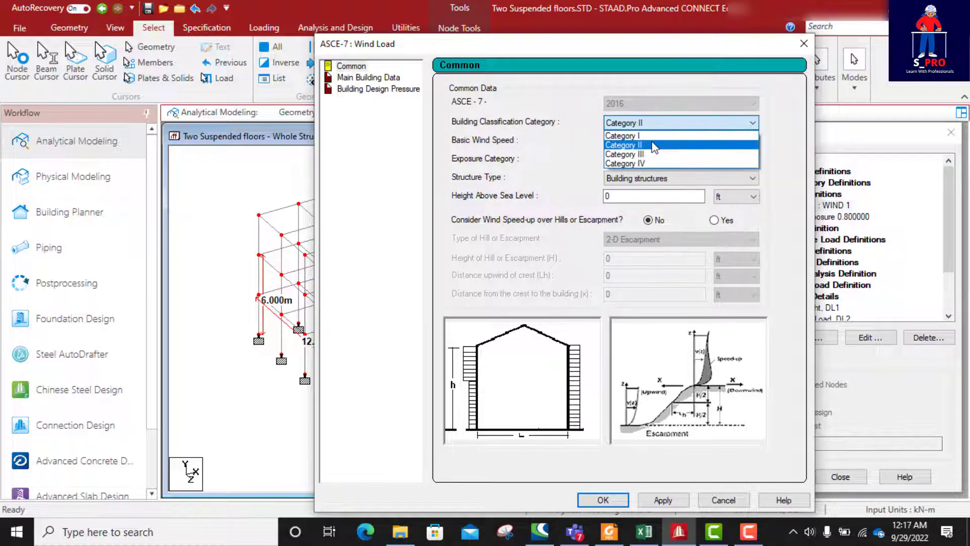
pyautogui.click(655, 146)
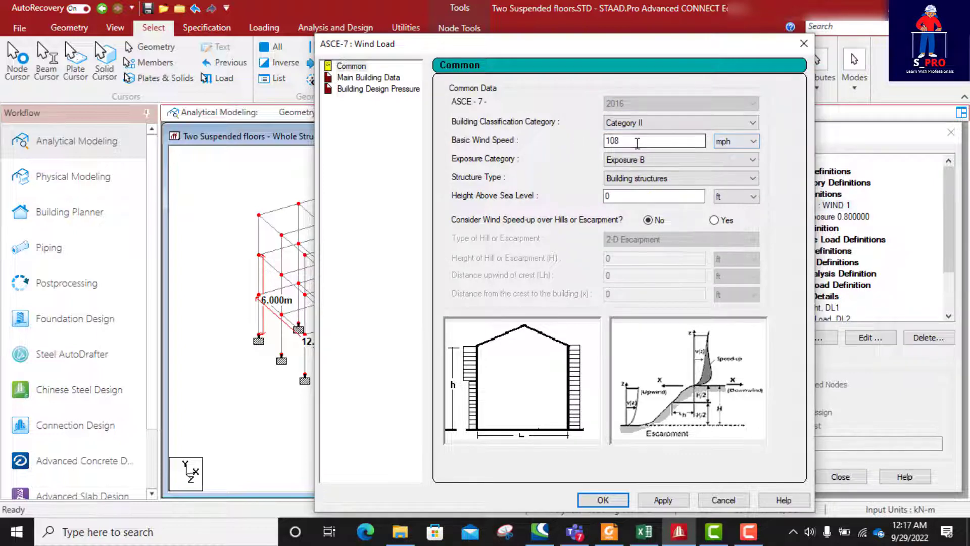
pyautogui.doubleClick(638, 142)
pyautogui.click(741, 142)
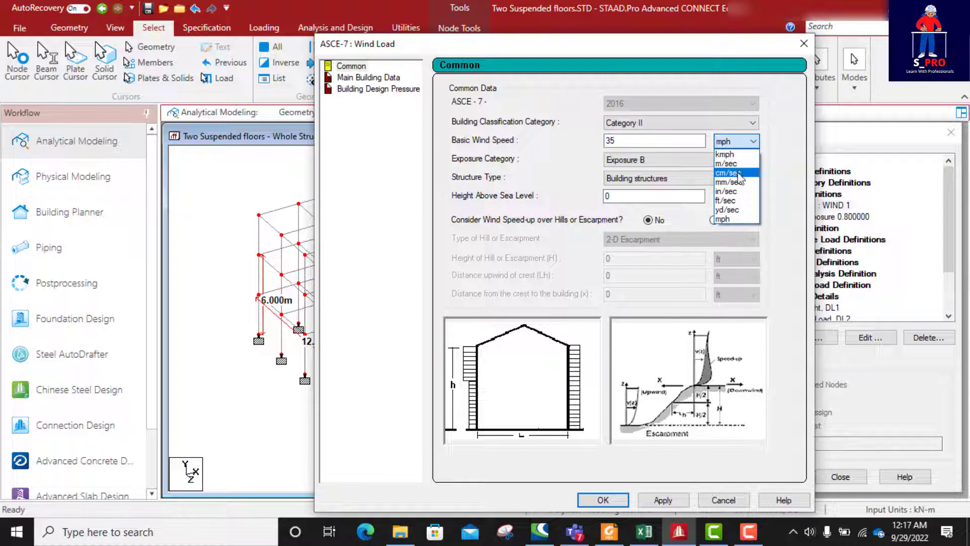
pyautogui.click(733, 163)
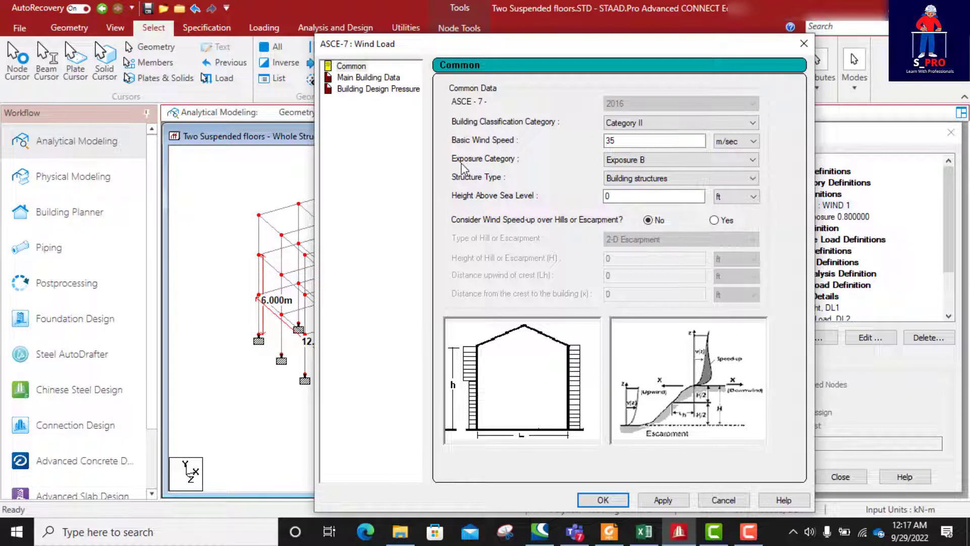
# - Set the wind load's exposure category to Exposure C and its height above sea level to 9 m
pyautogui.click(696, 160)
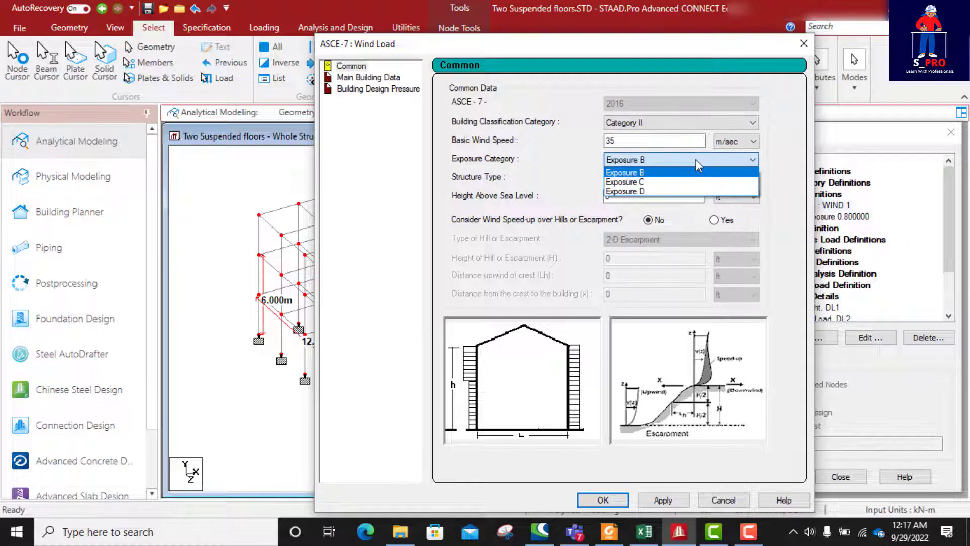
pyautogui.click(693, 182)
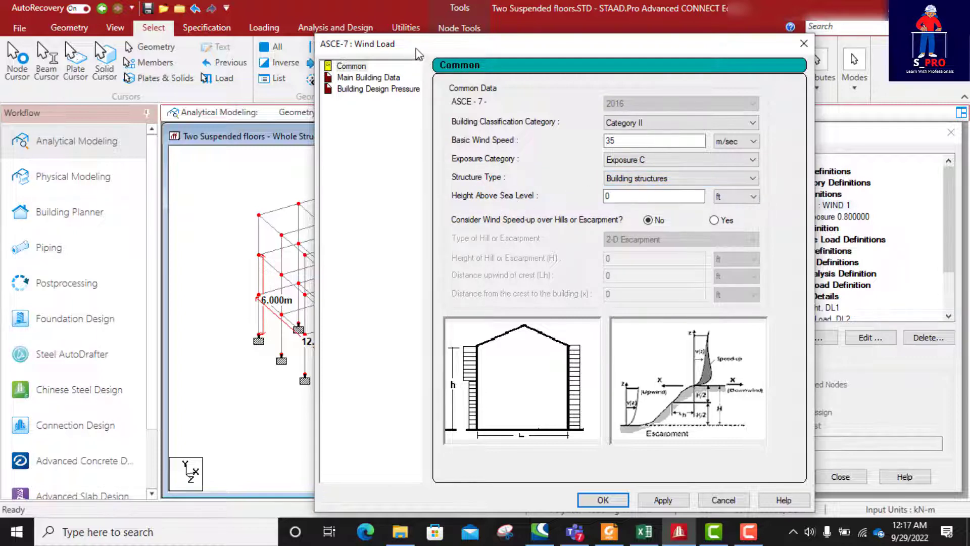
pyautogui.moveTo(416, 43); pyautogui.dragTo(632, 77)
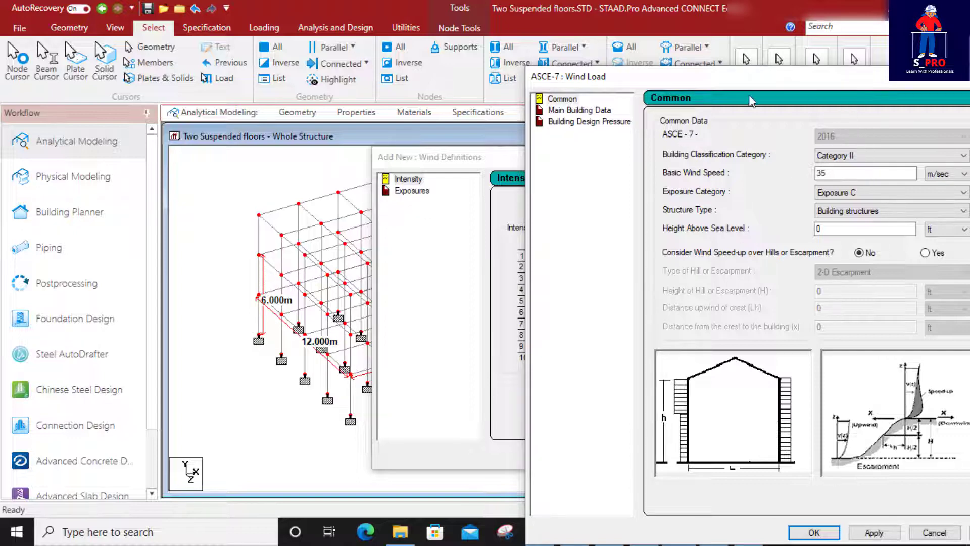
pyautogui.moveTo(788, 77); pyautogui.dragTo(492, 61)
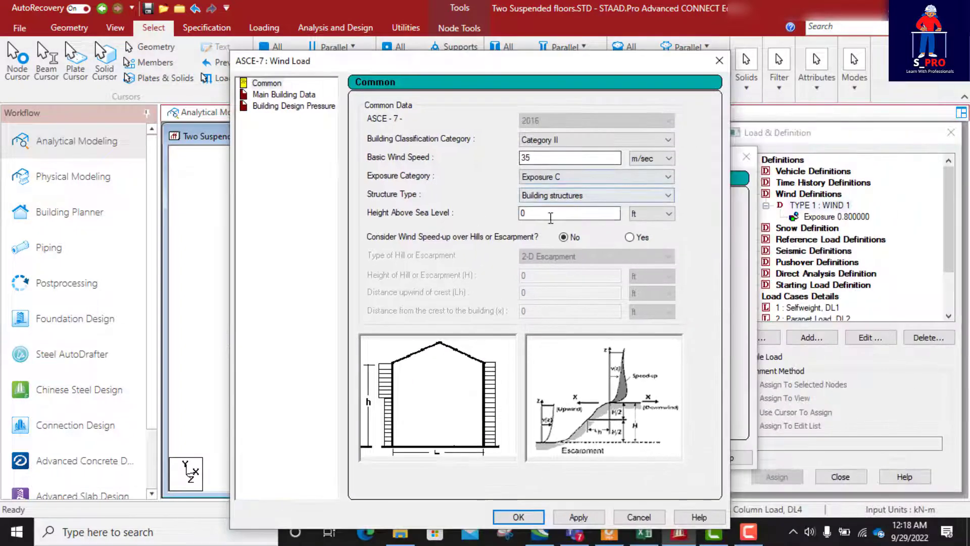
pyautogui.doubleClick(524, 214)
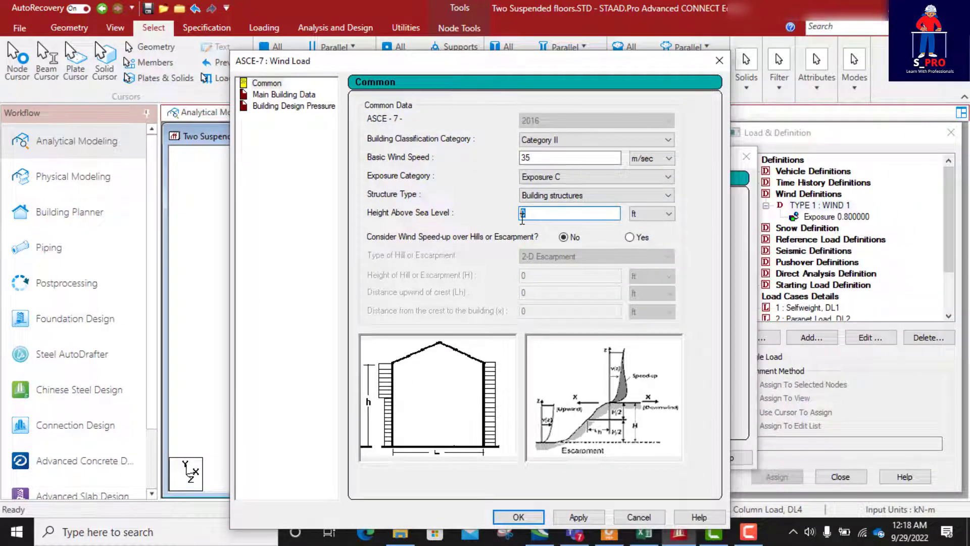
pyautogui.write('9')
pyautogui.click(652, 214)
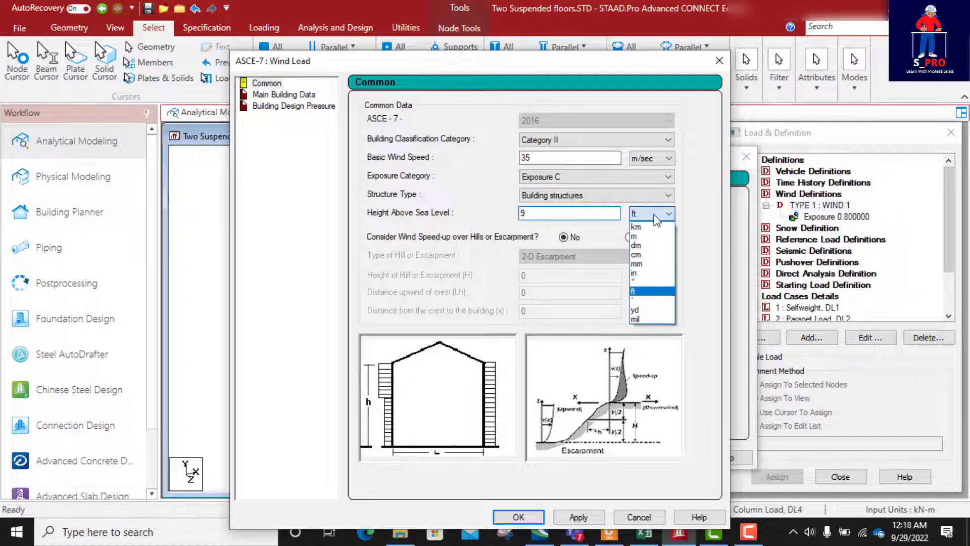
pyautogui.click(637, 236)
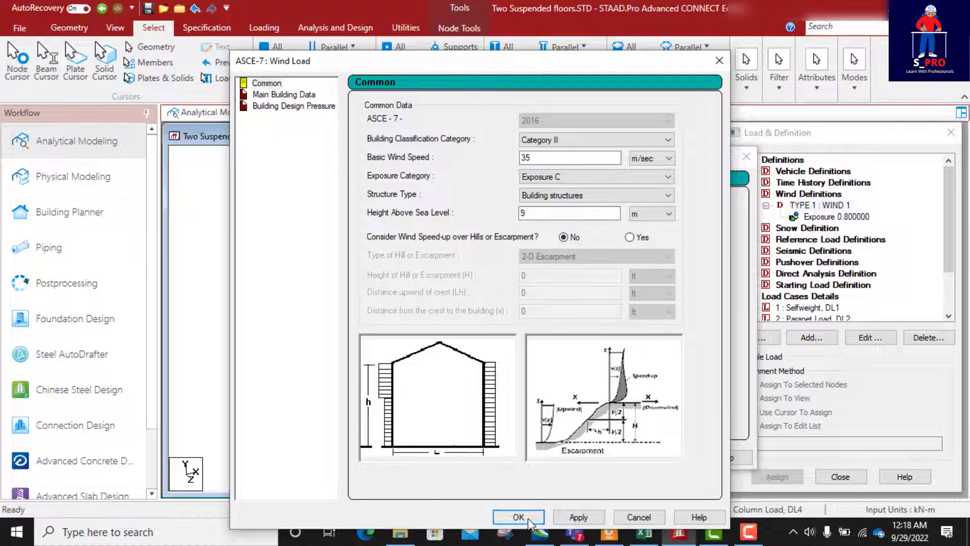
# - Apply the ASCE-7 wind data and add the generated intensity-versus-height table to WIND 1
pyautogui.click(575, 518)
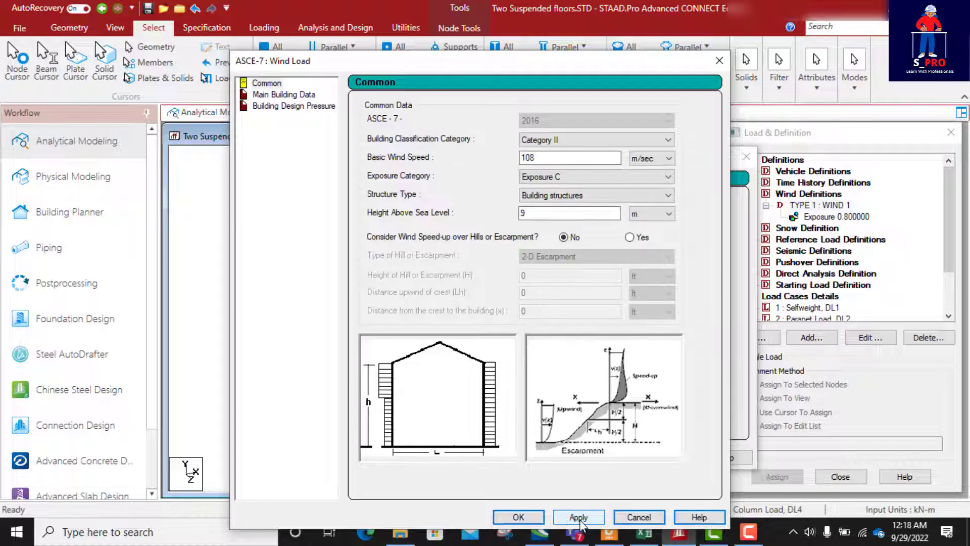
pyautogui.click(519, 516)
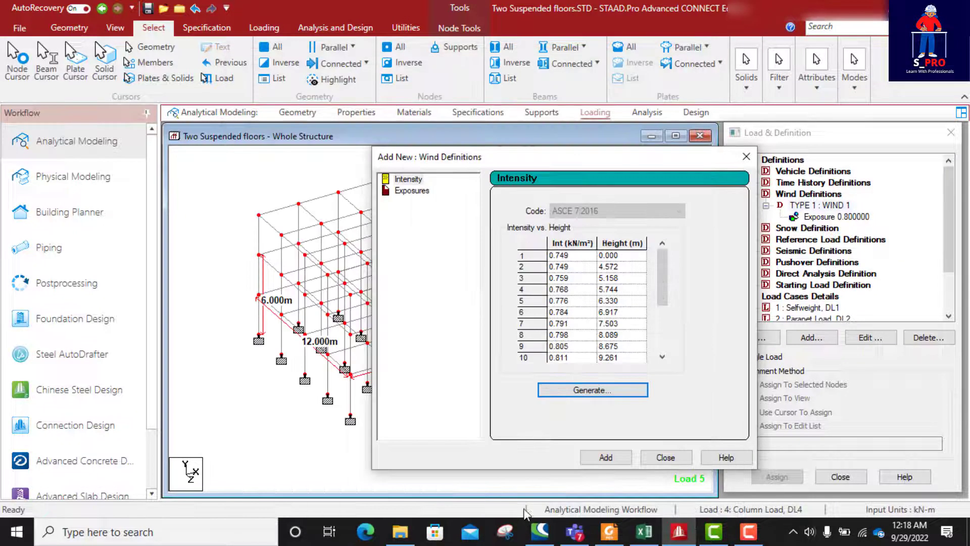
pyautogui.click(606, 458)
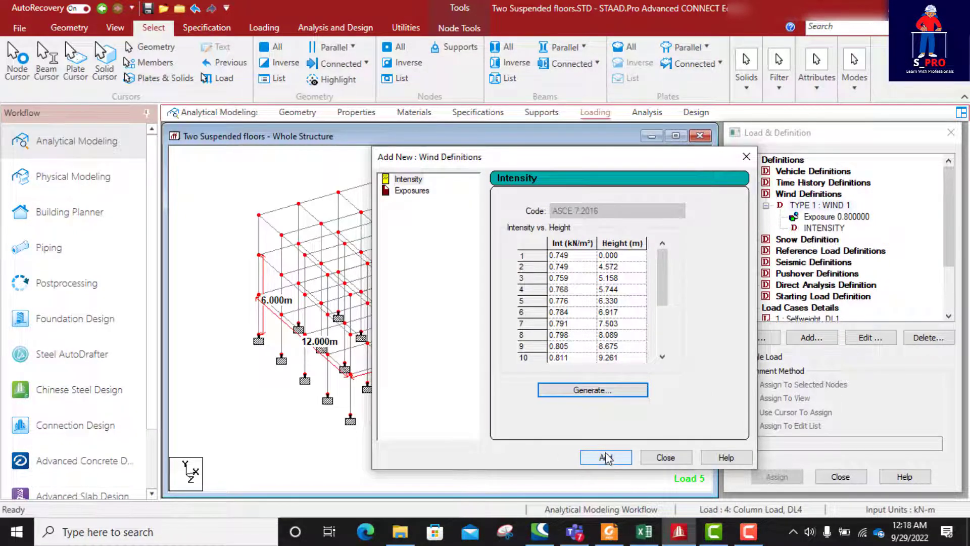
pyautogui.click(665, 458)
# - Start a new primary load case numbered 6 under the load case details with loading type Wind
pyautogui.scroll(-2, 823, 208)
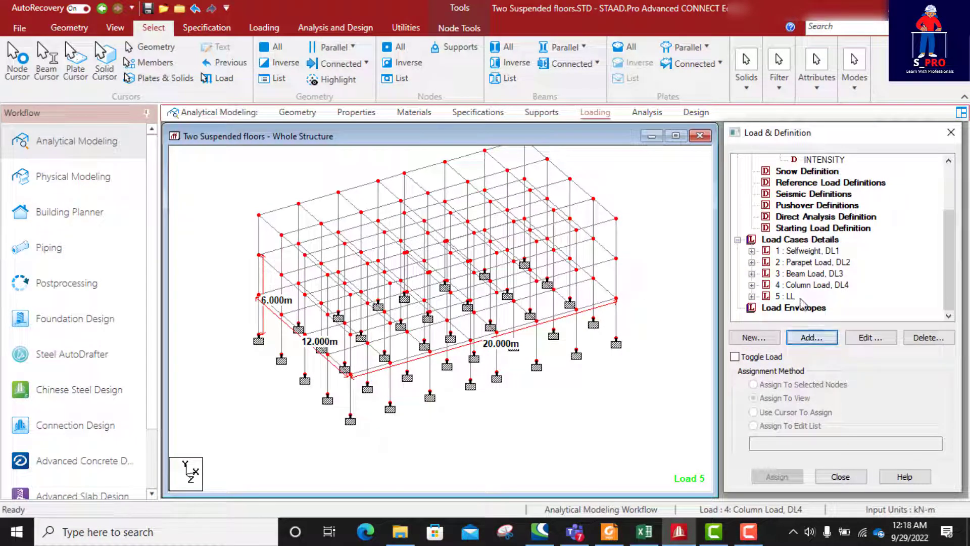
pyautogui.scroll(1, 804, 303)
pyautogui.scroll(-1, 808, 269)
pyautogui.scroll(3, 806, 252)
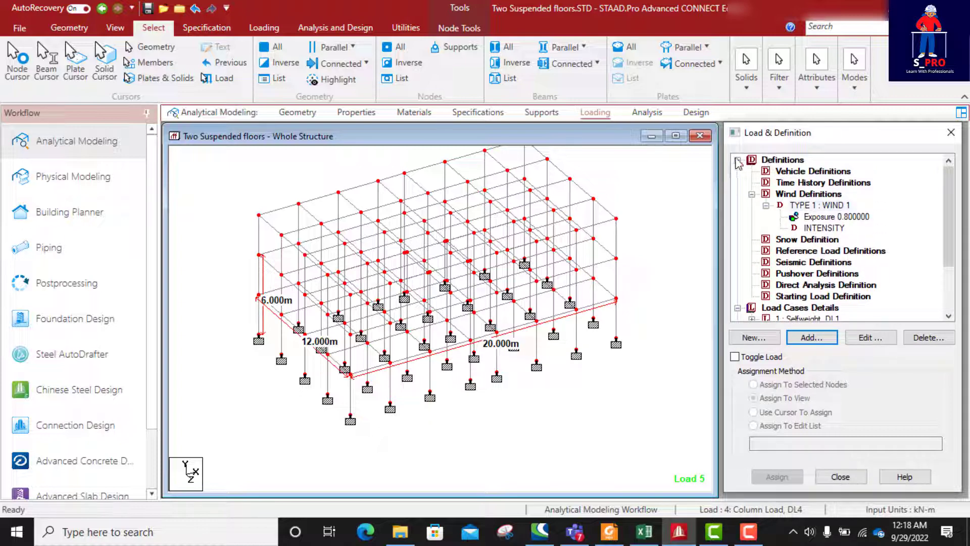
pyautogui.scroll(-2, 765, 202)
pyautogui.scroll(-1, 773, 217)
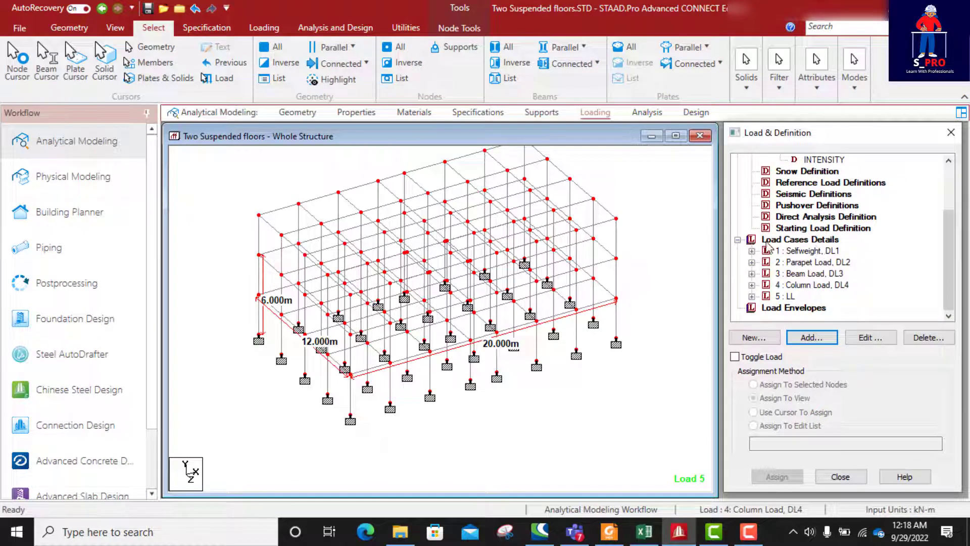
pyautogui.click(801, 239)
pyautogui.click(812, 337)
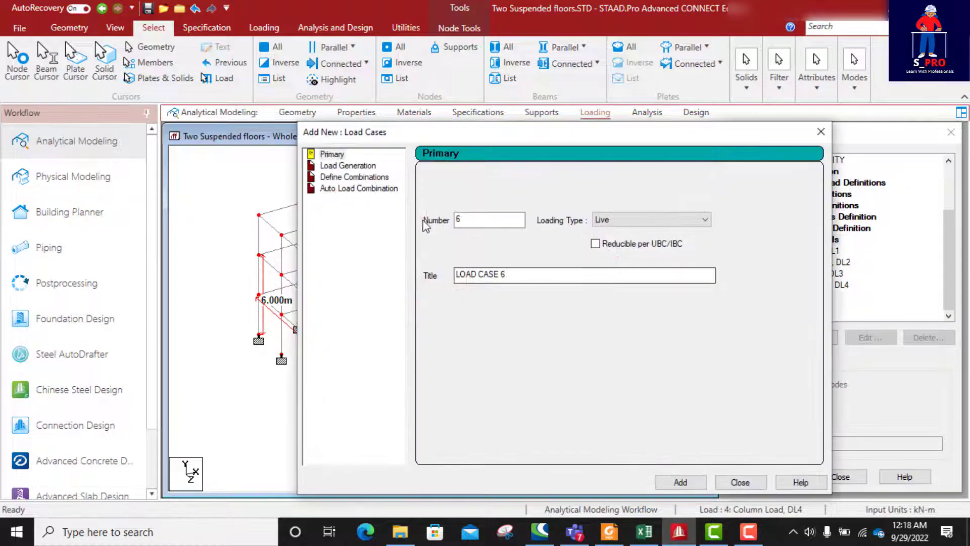
pyautogui.click(702, 219)
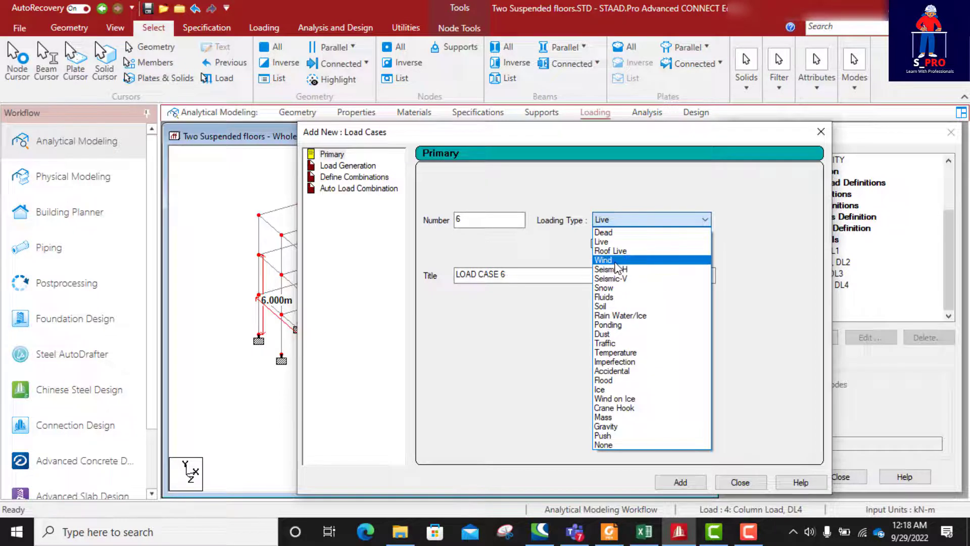
pyautogui.click(603, 259)
# - Title load case 6 "Wind +X" and add it to the load cases
pyautogui.moveTo(516, 273); pyautogui.dragTo(421, 271)
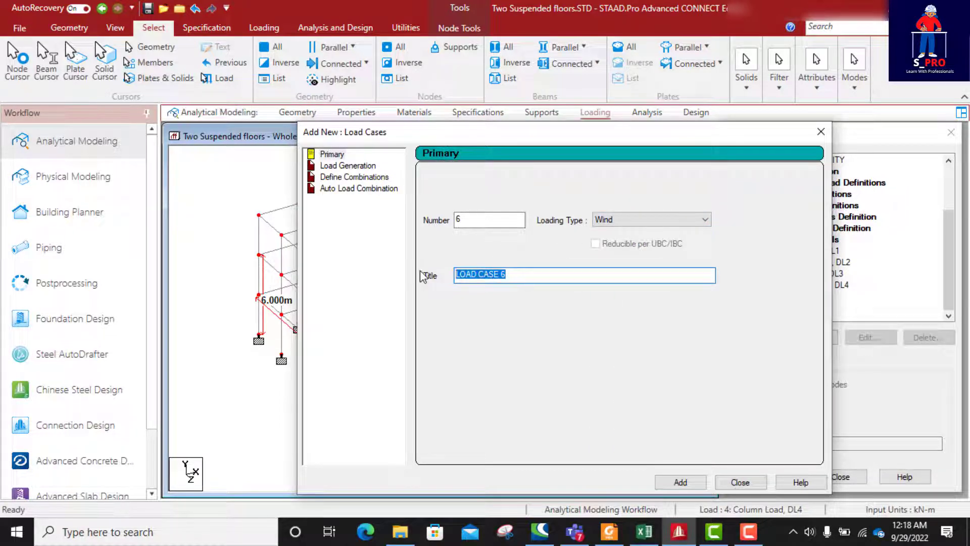
pyautogui.write('Win')
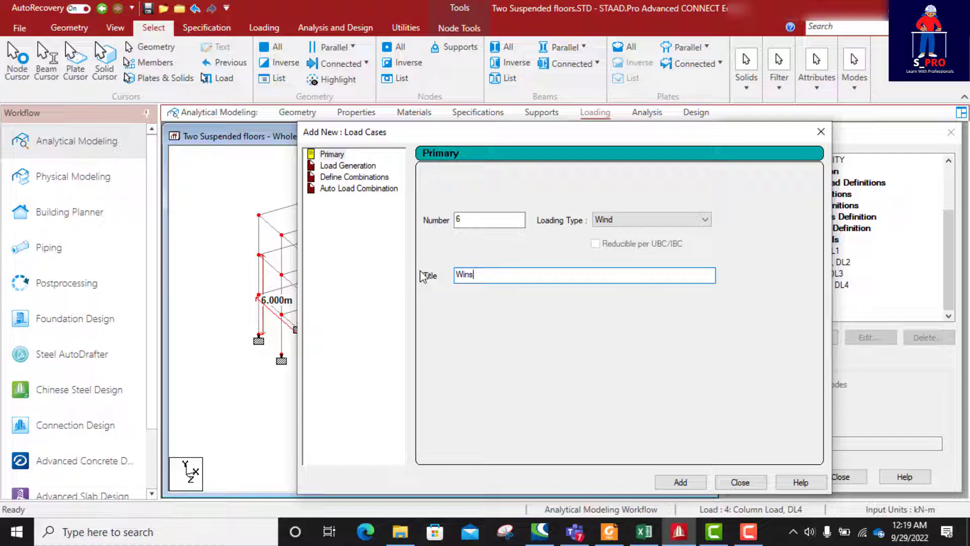
pyautogui.write('d +X')
pyautogui.click(695, 484)
pyautogui.moveTo(507, 276); pyautogui.dragTo(436, 281)
pyautogui.hotkey('ctrl', 'c')
pyautogui.click(681, 482)
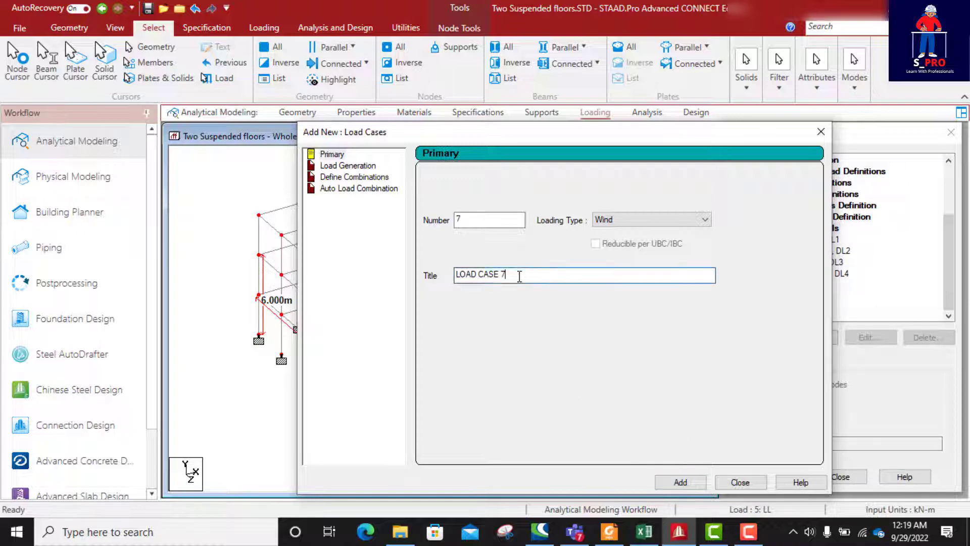
# - Add two more Wind-type load cases, number 7 titled "Wind -X" and number 8 titled "Wind +Z"
pyautogui.moveTo(520, 275); pyautogui.dragTo(438, 276)
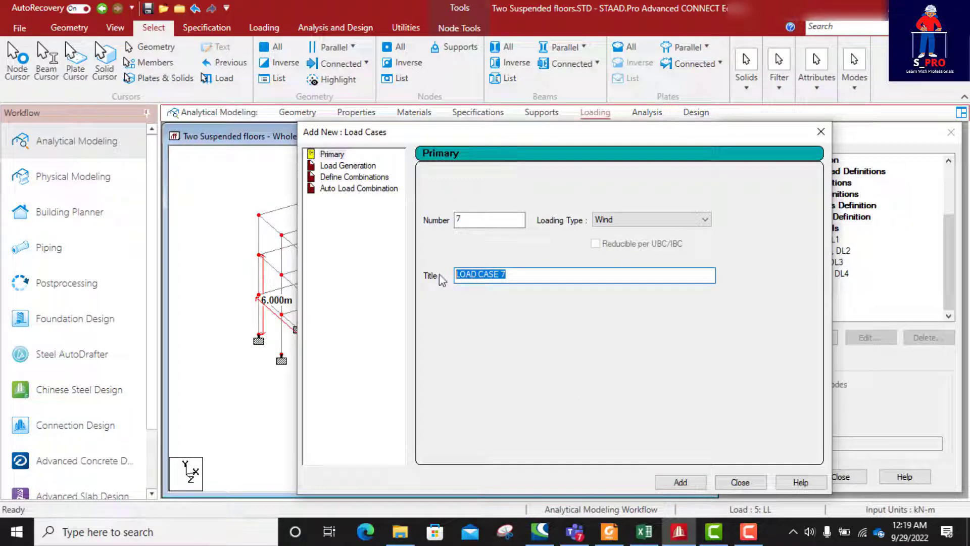
pyautogui.write('Wind +X')
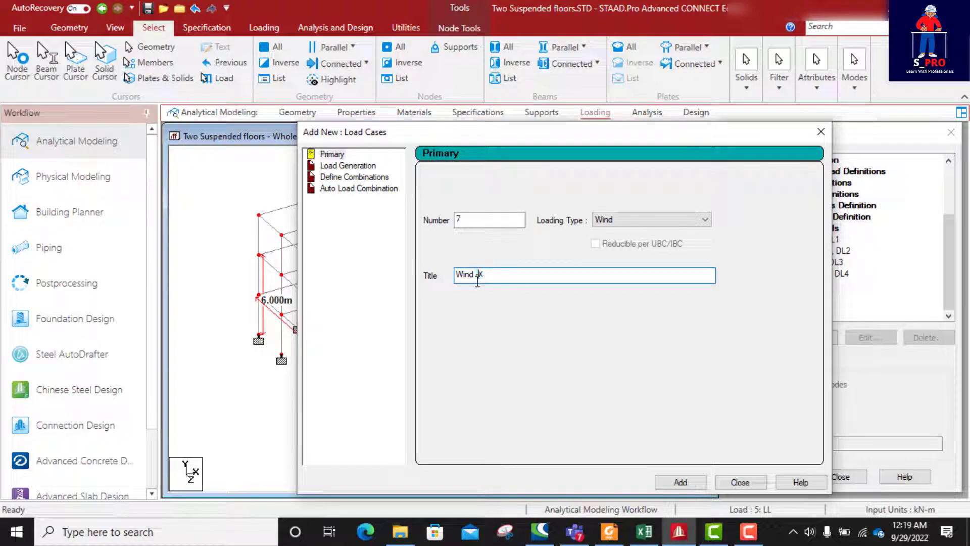
pyautogui.click(687, 481)
pyautogui.moveTo(533, 274); pyautogui.dragTo(450, 286)
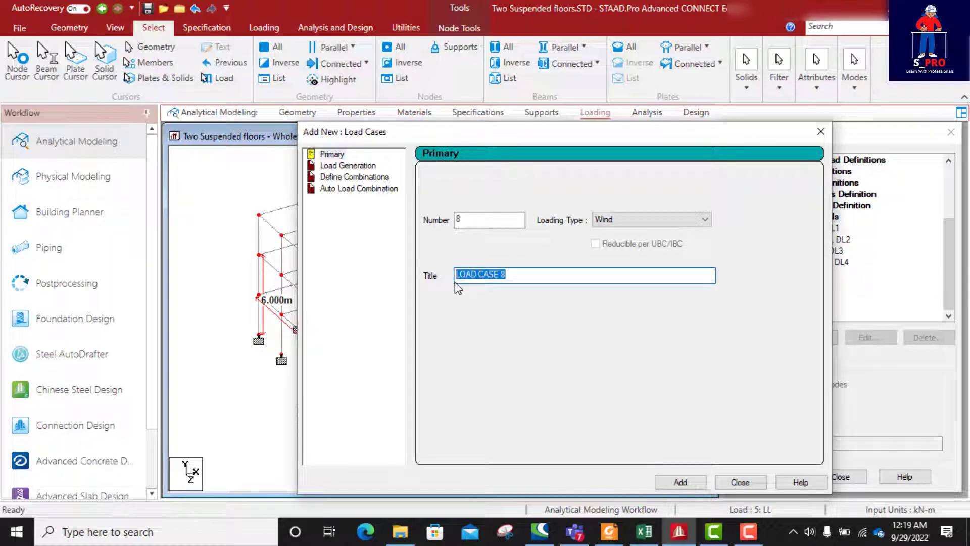
pyautogui.hotkey('ctrl', 'v')
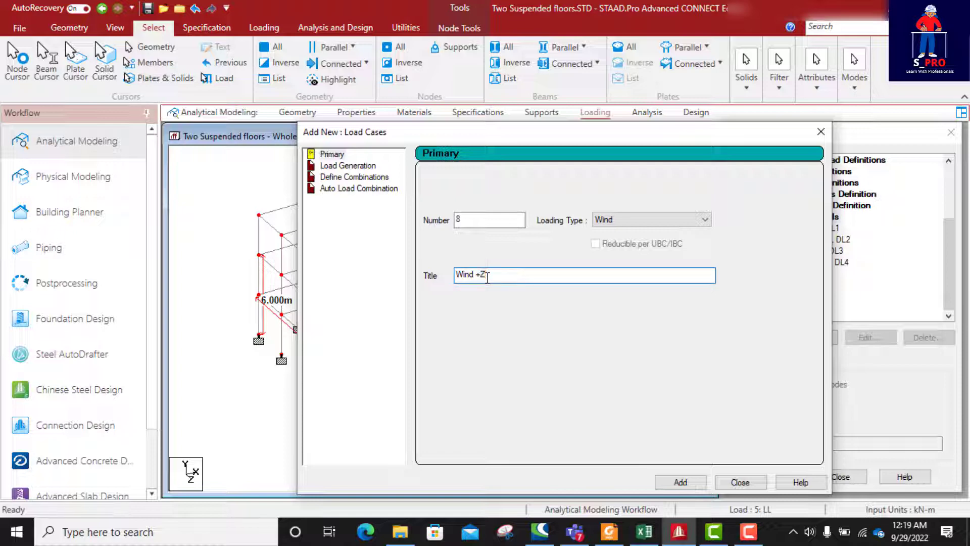
pyautogui.click(695, 482)
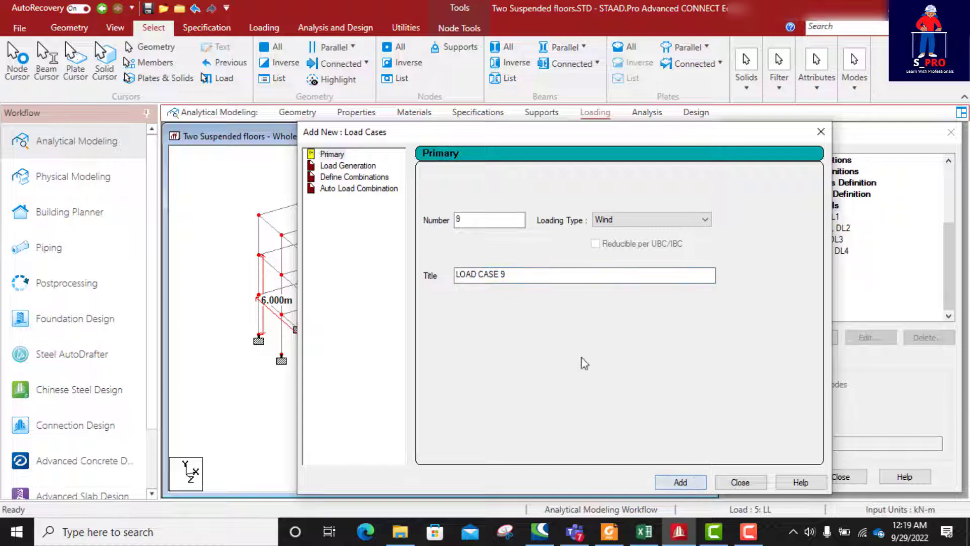
# - Add Wind-type load case 9 titled "Wind -Z" and finish creating load cases
pyautogui.moveTo(519, 277); pyautogui.dragTo(451, 278)
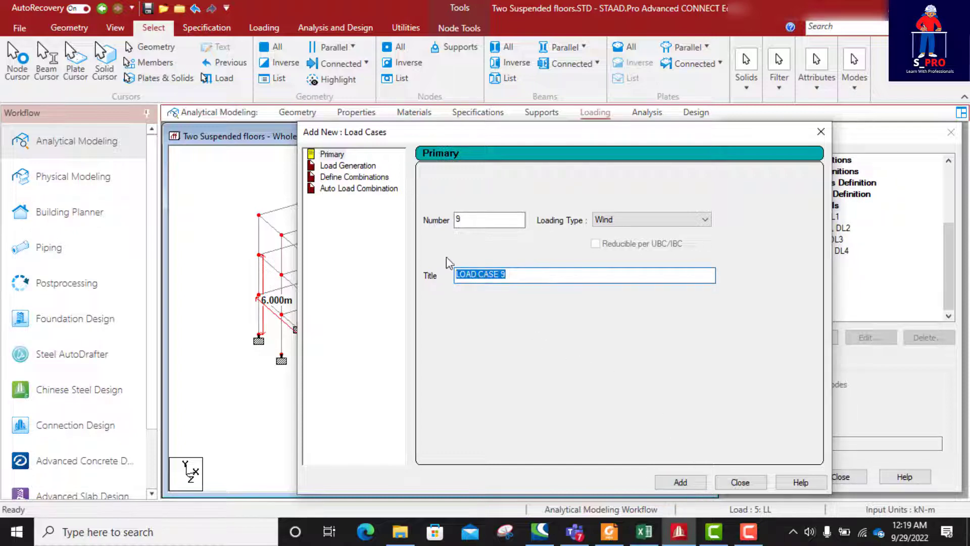
pyautogui.write('Wind +X')
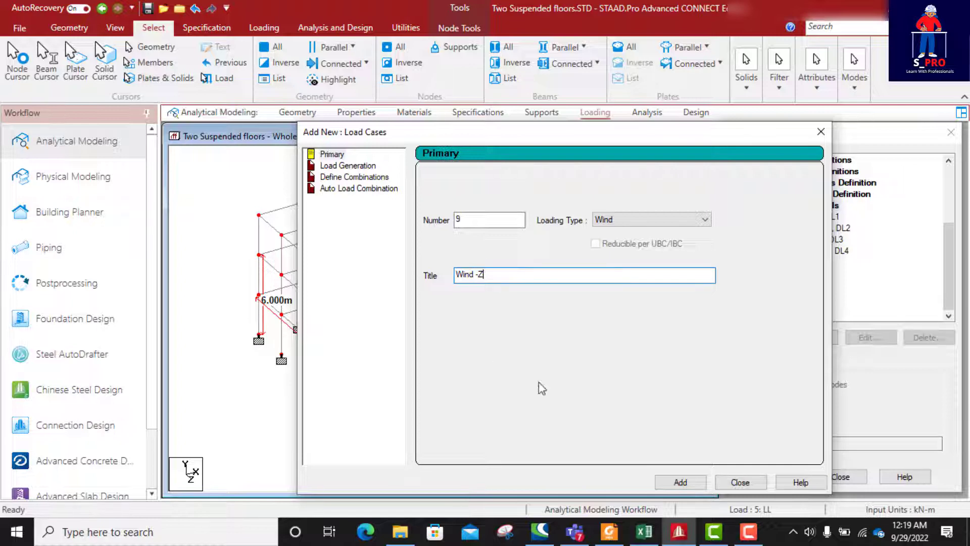
pyautogui.click(694, 484)
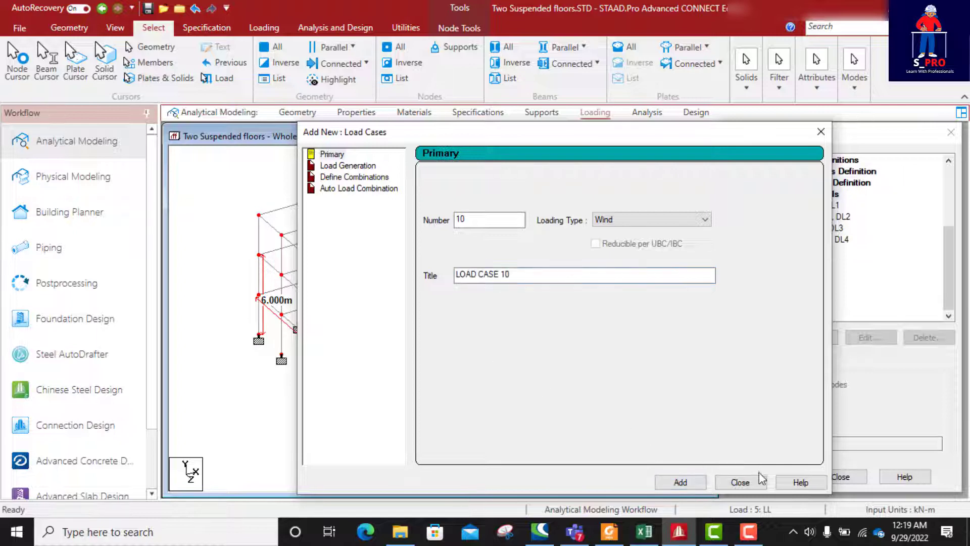
pyautogui.click(740, 482)
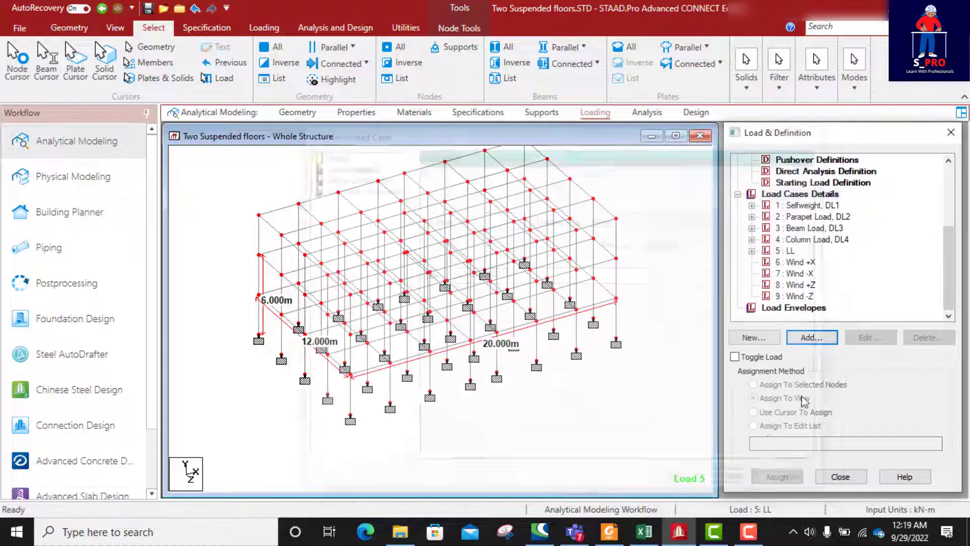
# - Start a new Wind Load item for the Wind +X case using wind type 1, with Open Structure left off
pyautogui.click(803, 262)
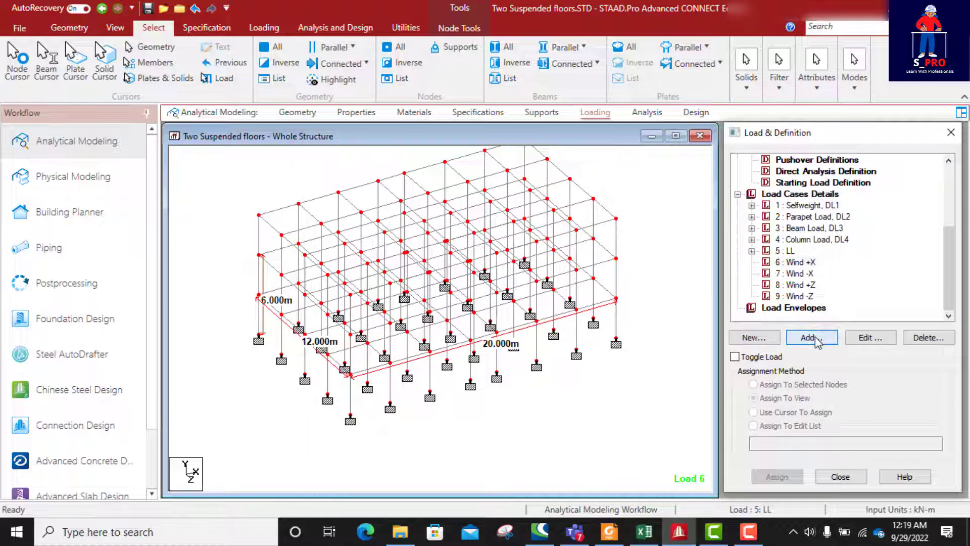
pyautogui.click(811, 337)
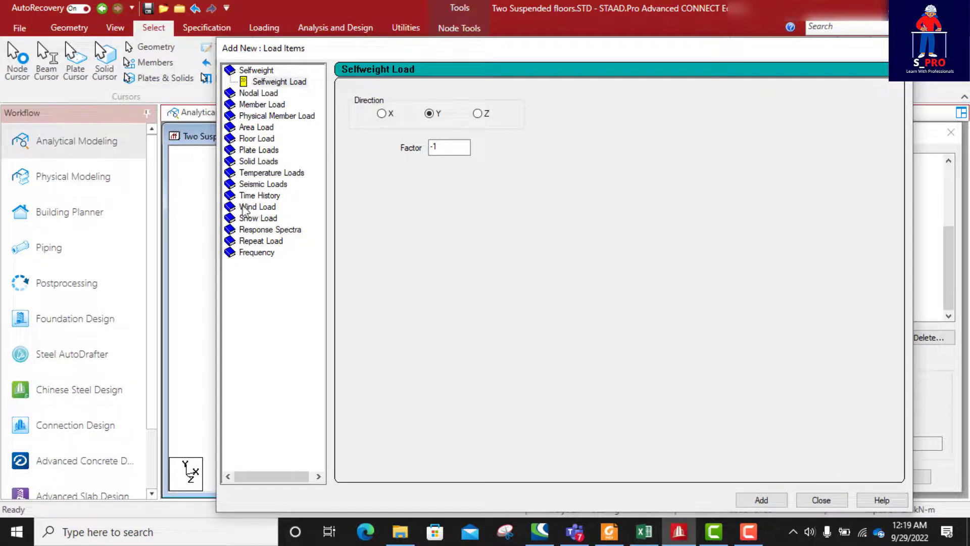
pyautogui.click(239, 206)
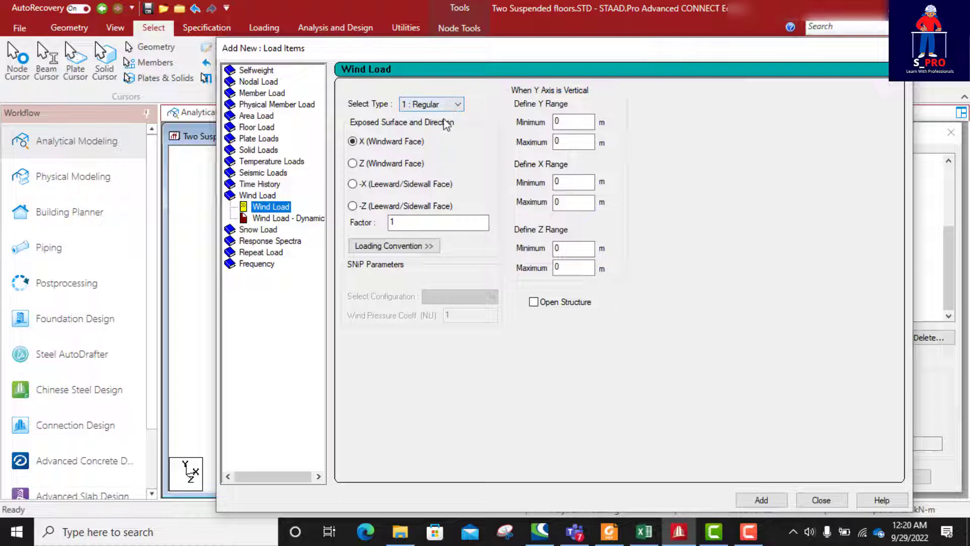
pyautogui.click(455, 105)
pyautogui.click(453, 111)
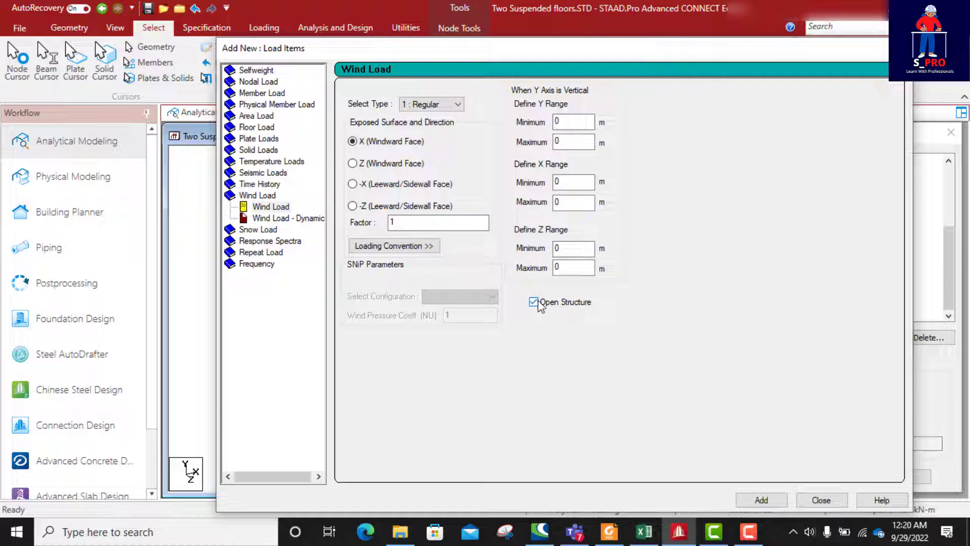
pyautogui.click(538, 306)
# - Add the X windward load with factor 1 and ranges from 0 to 9 m in Y, 20 m in X and 12 m in Z
pyautogui.moveTo(504, 56); pyautogui.dragTo(644, 77)
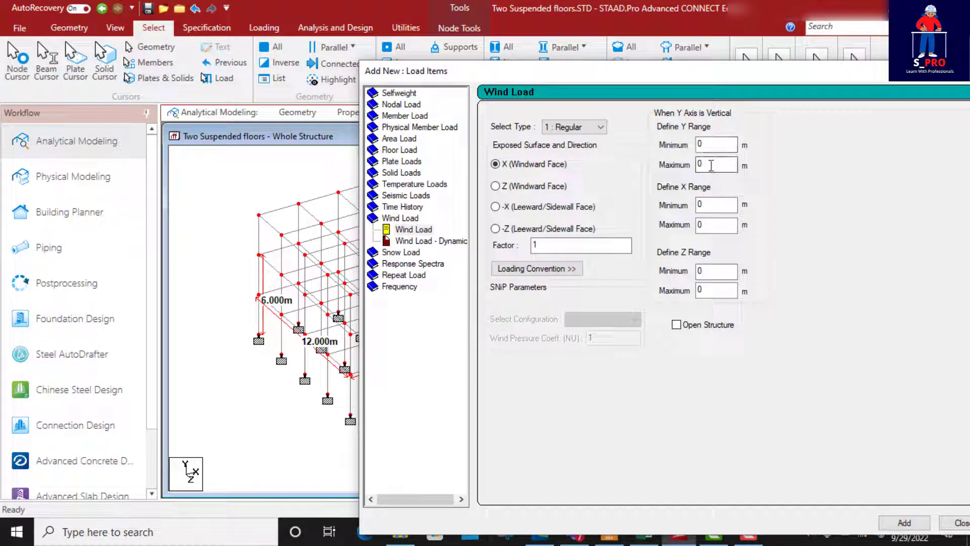
pyautogui.moveTo(709, 167); pyautogui.dragTo(689, 167)
pyautogui.click(714, 205)
pyautogui.moveTo(710, 226); pyautogui.dragTo(681, 231)
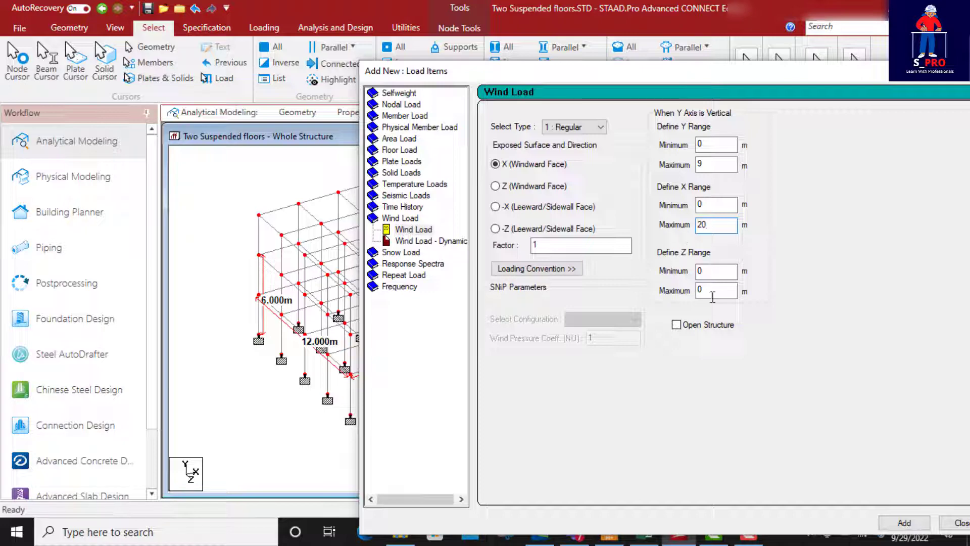
pyautogui.moveTo(711, 291); pyautogui.dragTo(689, 292)
pyautogui.write('12')
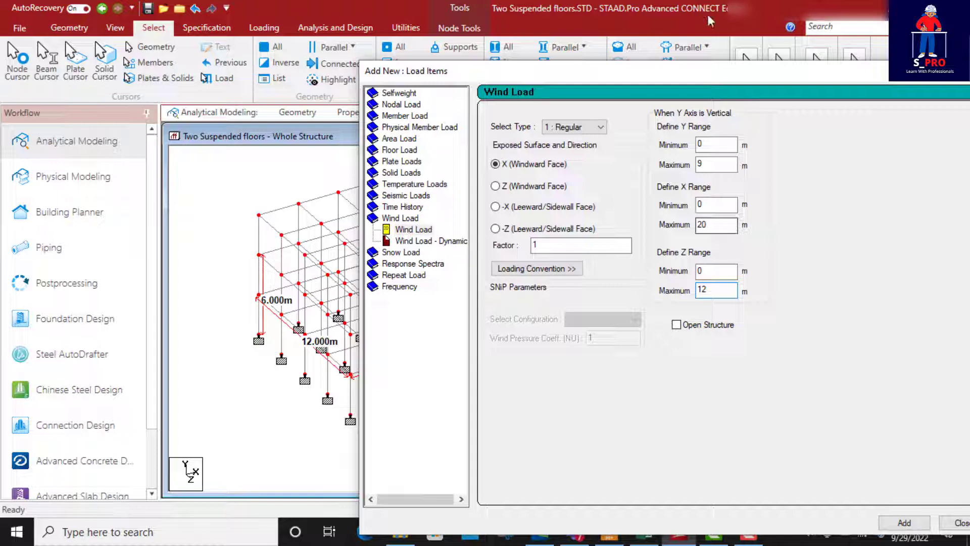
pyautogui.moveTo(696, 74); pyautogui.dragTo(595, 22)
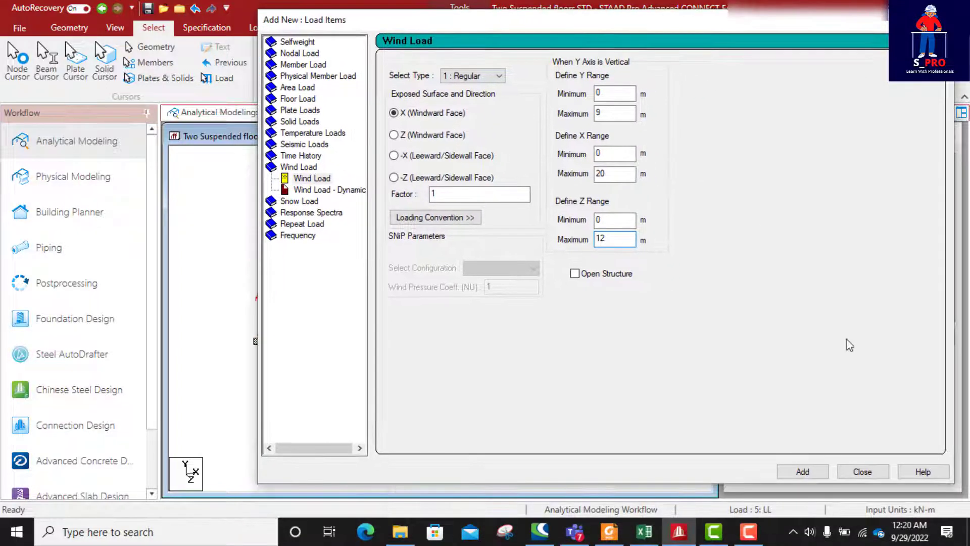
pyautogui.click(803, 471)
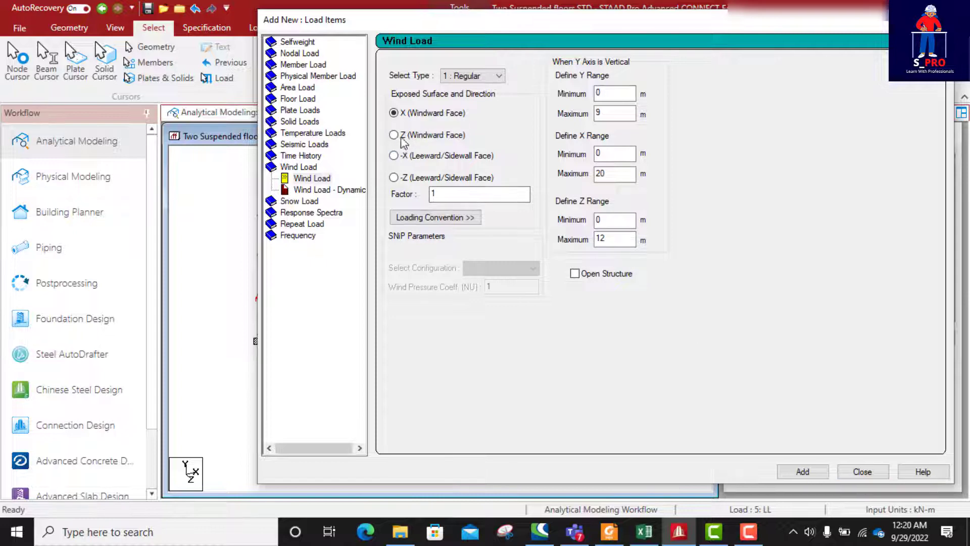
# - Add a wind load for the -X leeward/sidewall face with a factor of -1
pyautogui.click(394, 135)
pyautogui.click(394, 155)
pyautogui.click(433, 195)
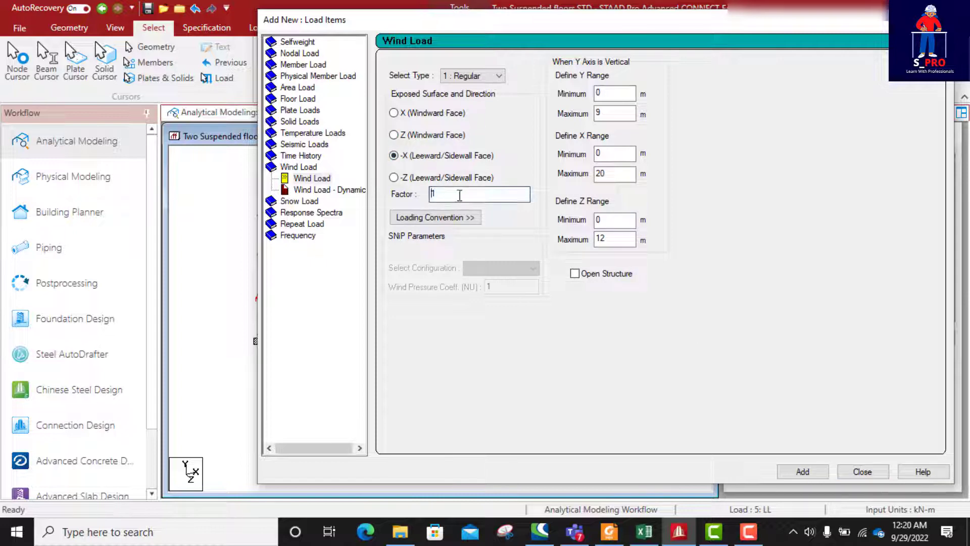
pyautogui.write('1')
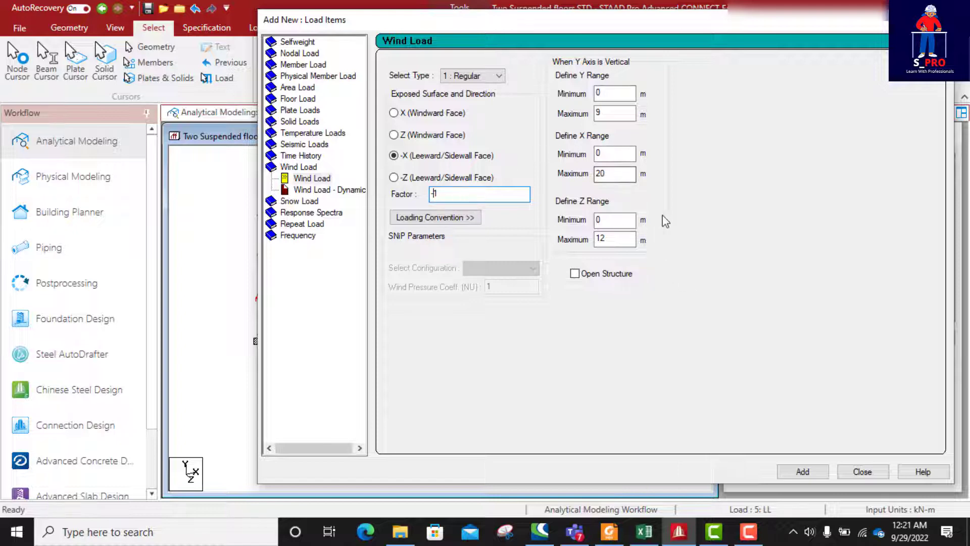
pyautogui.click(803, 474)
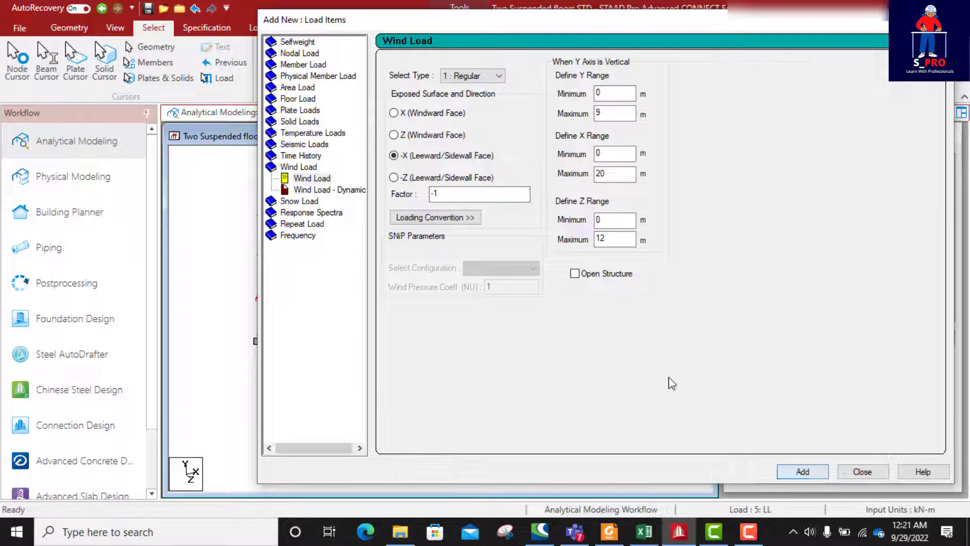
# - Add a wind load for the Z windward face with a factor of 1
pyautogui.click(395, 135)
pyautogui.click(437, 195)
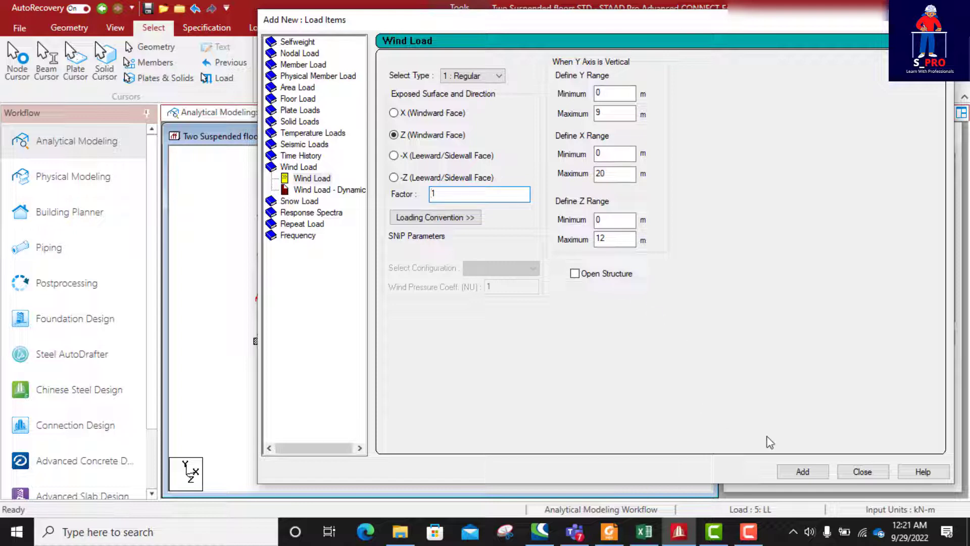
pyautogui.click(804, 473)
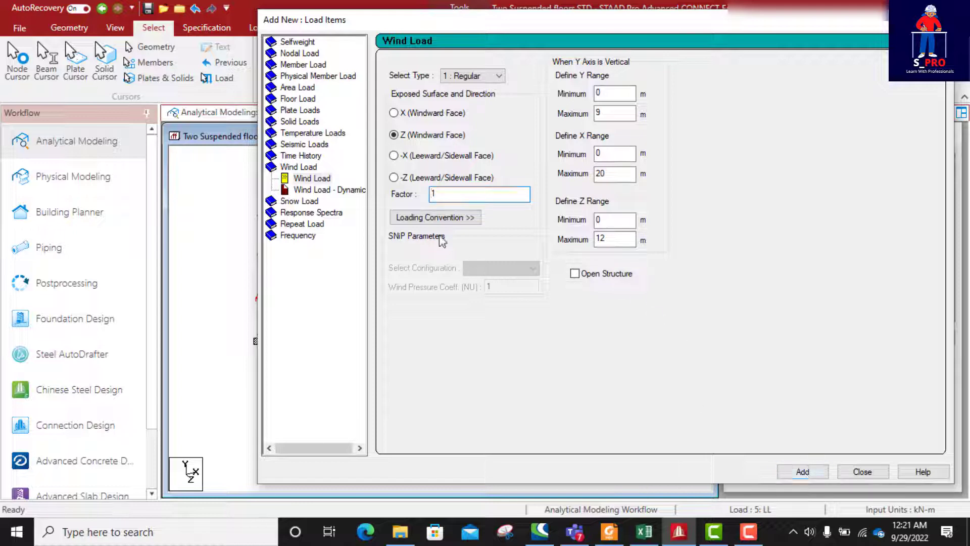
# - Add a wind load for the -Z leeward/sidewall face with a factor of -1
pyautogui.click(394, 178)
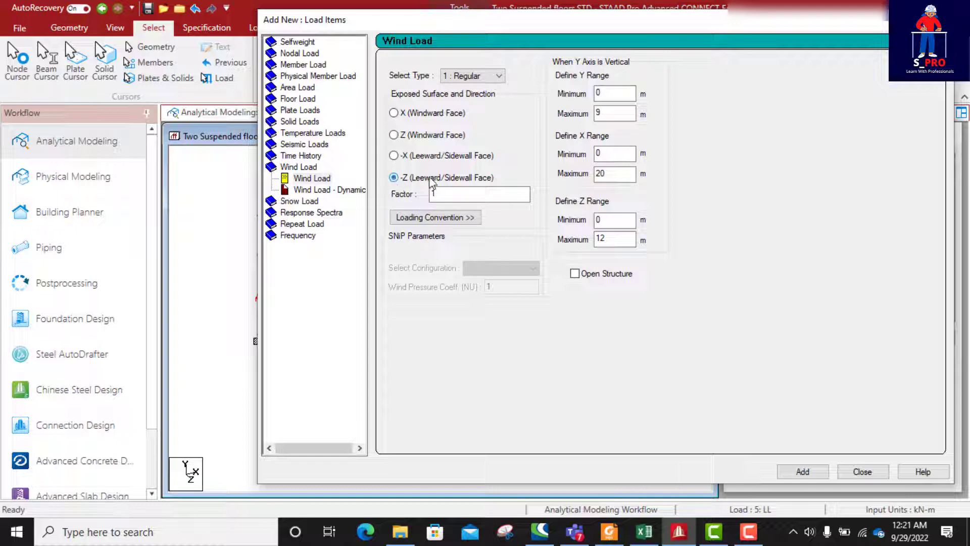
pyautogui.click(441, 192)
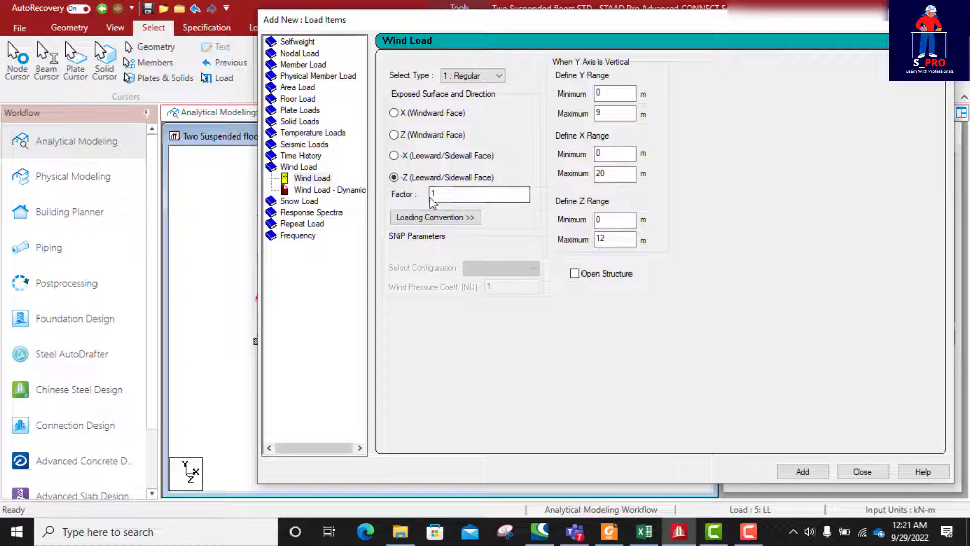
pyautogui.click(432, 195)
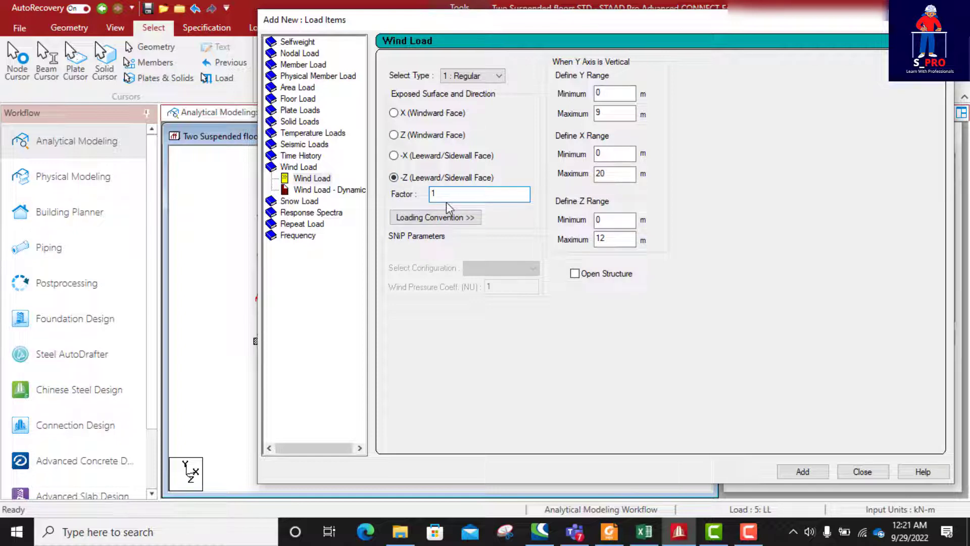
pyautogui.write('-')
pyautogui.click(803, 471)
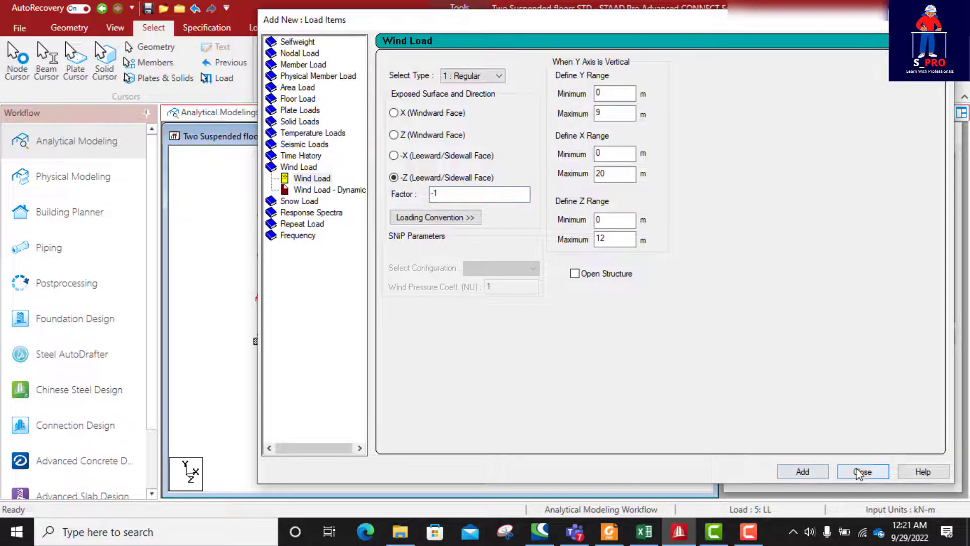
# - Inspect the X windward load of load case Wind +X on the whole structure
pyautogui.click(861, 471)
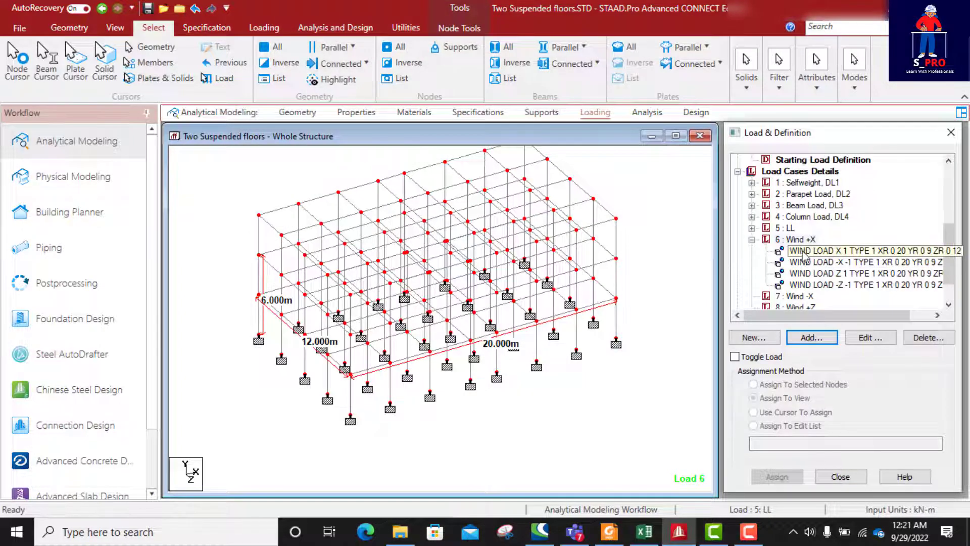
pyautogui.click(655, 273)
pyautogui.scroll(-5, 431, 208)
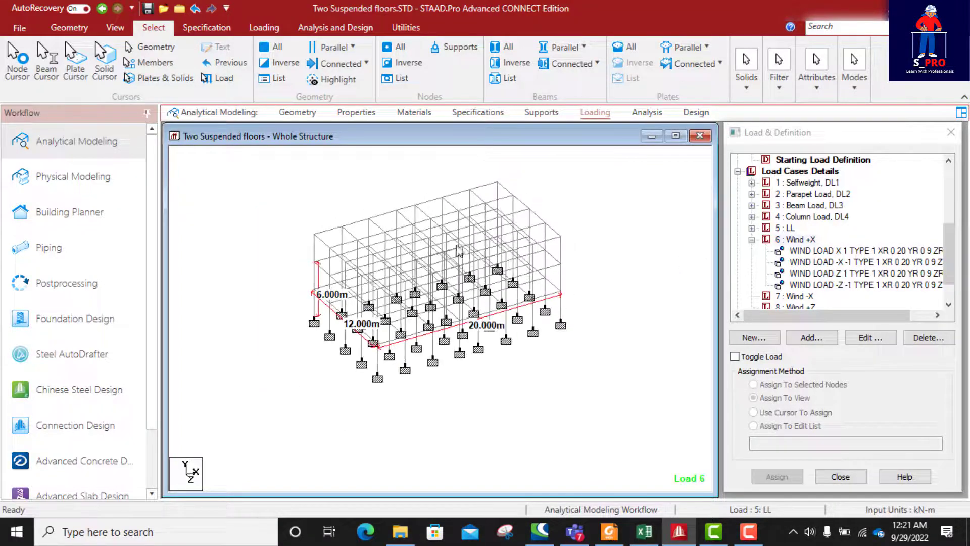
pyautogui.moveTo(479, 284); pyautogui.dragTo(483, 239, button='middle')
pyautogui.scroll(2, 483, 239)
pyautogui.scroll(-3, 482, 239)
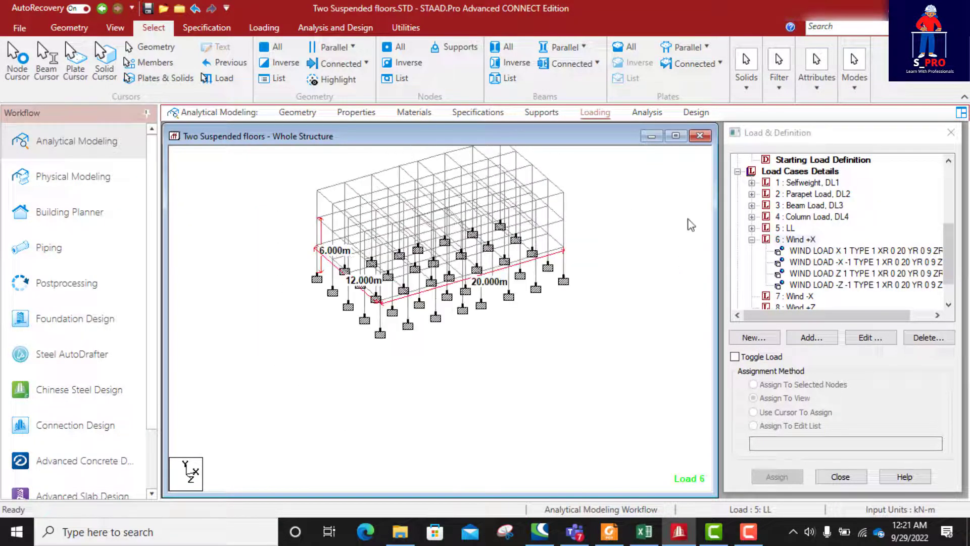
pyautogui.click(836, 251)
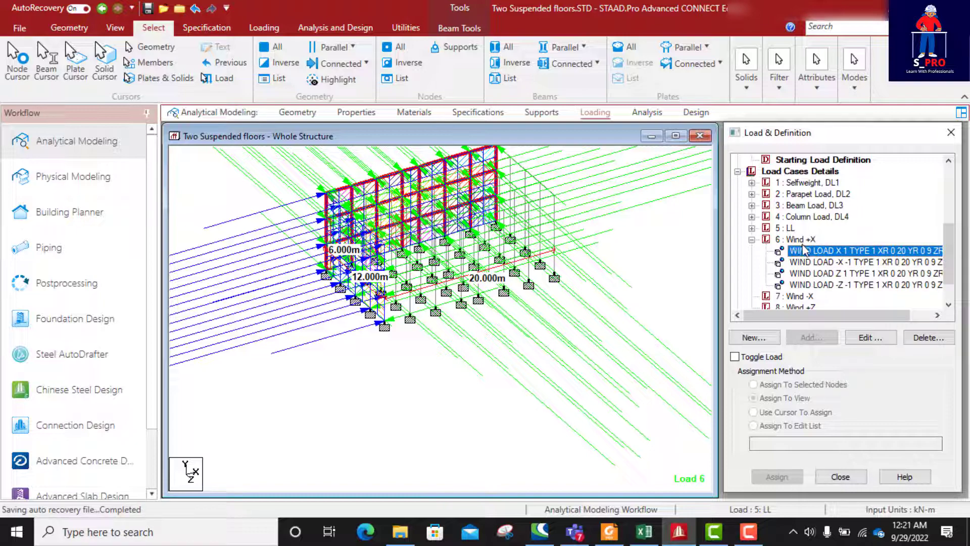
# - Delete the -Z, Z and -X wind loads from load case Wind +X, keeping only the X windward load
pyautogui.click(820, 286)
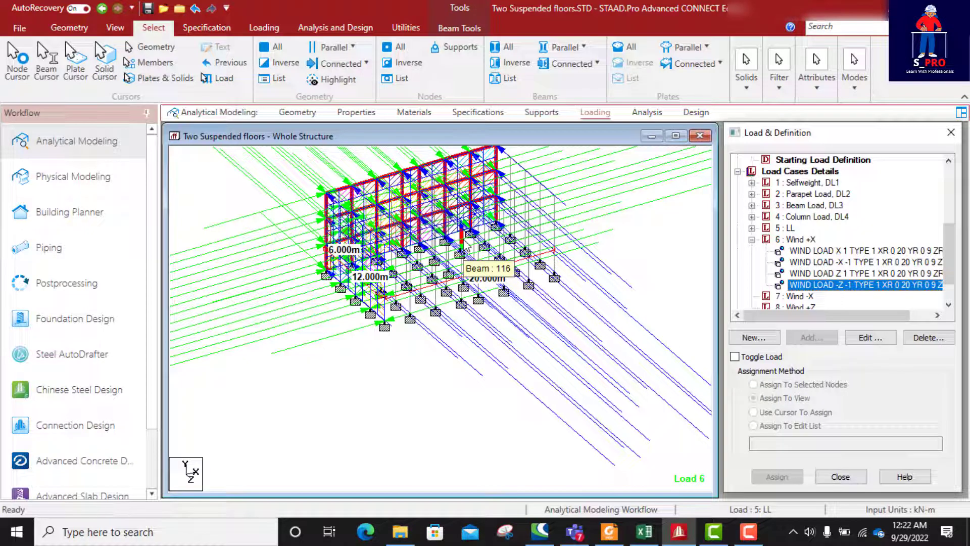
pyautogui.click(873, 295)
pyautogui.click(857, 276)
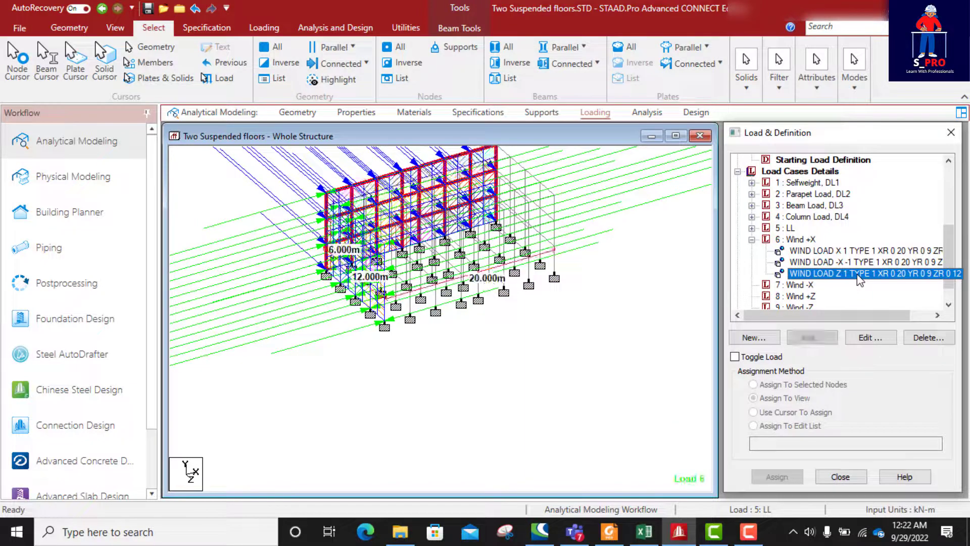
pyautogui.press('Delete')
pyautogui.click(855, 263)
pyautogui.press('Delete')
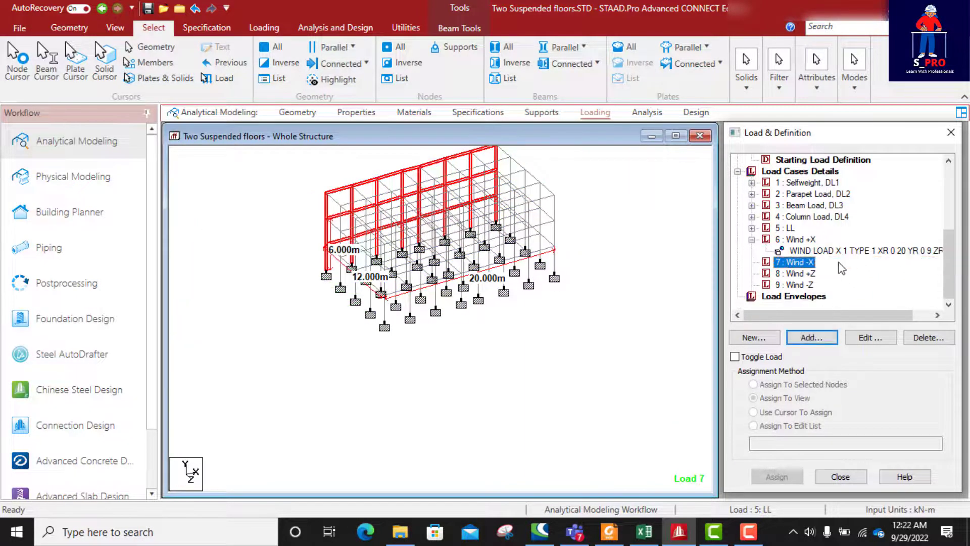
pyautogui.click(808, 250)
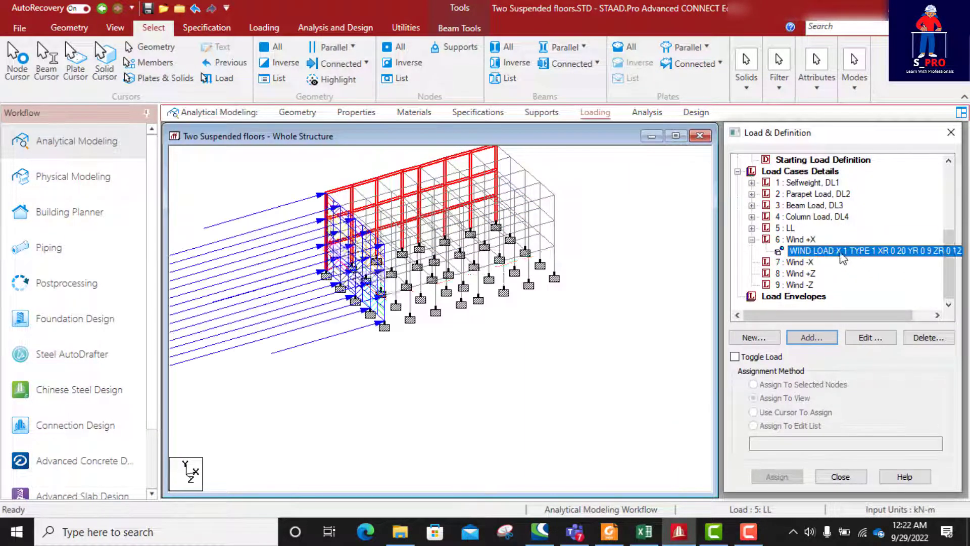
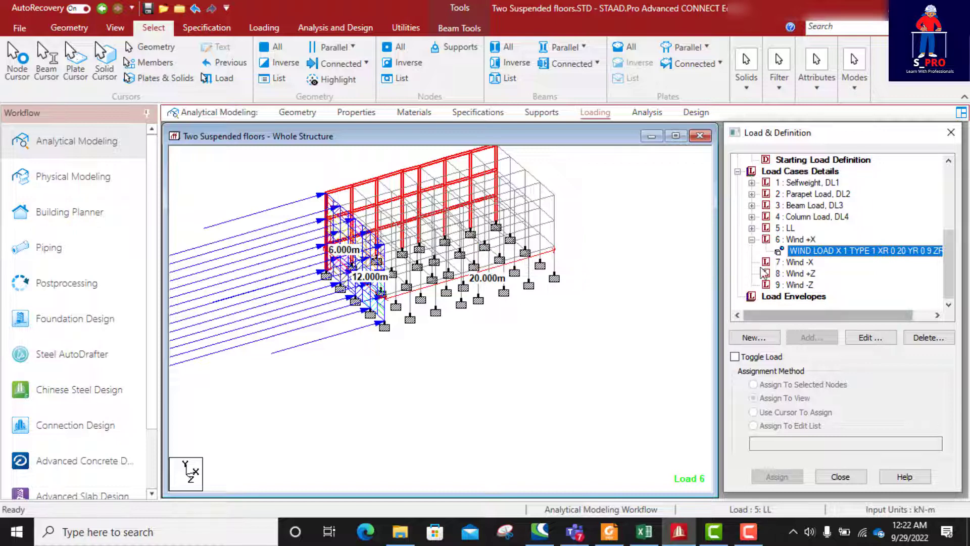
# - In load case Wind -X, add an X windward-face load with factor -1 and range maximums of Y 9 m, X 20 m, Z 12 m
pyautogui.click(794, 267)
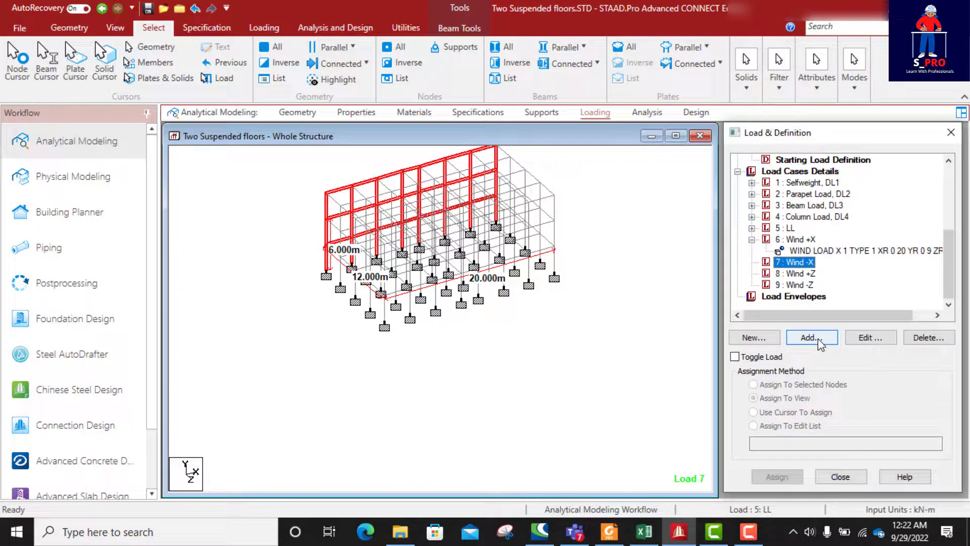
pyautogui.click(819, 341)
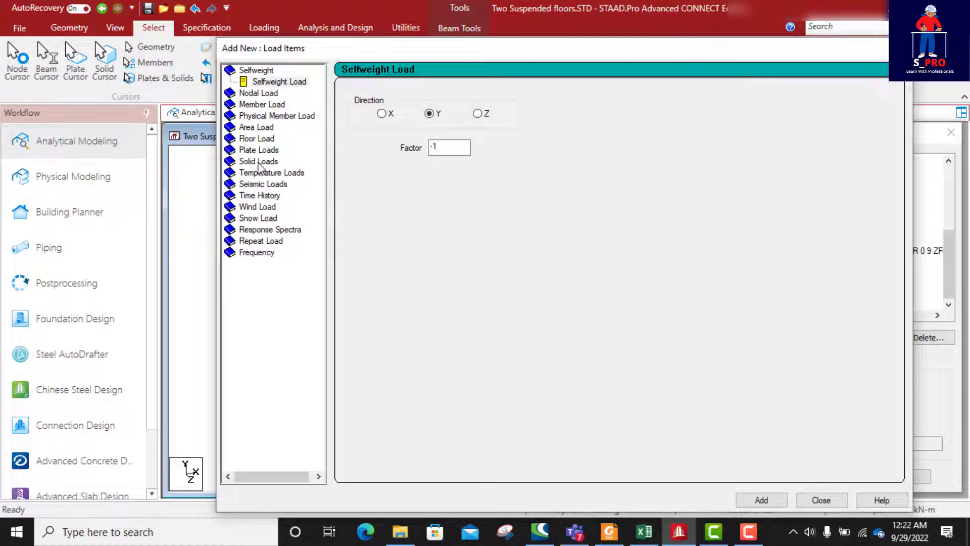
pyautogui.click(257, 206)
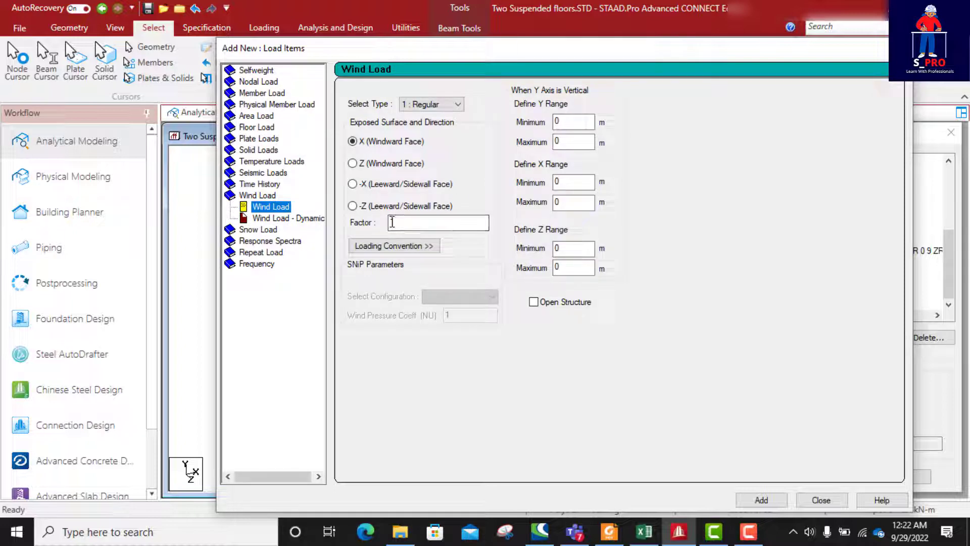
pyautogui.click(410, 222)
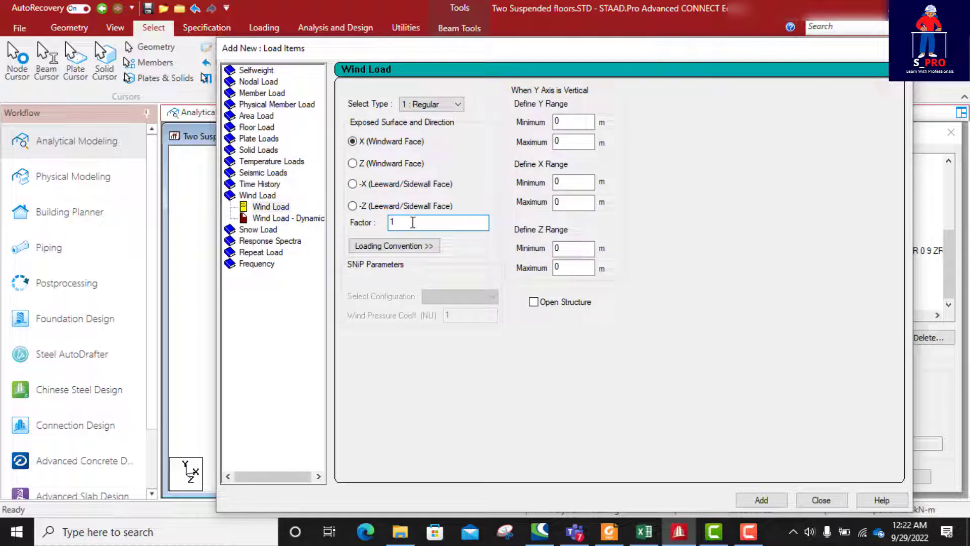
pyautogui.write('-')
pyautogui.moveTo(566, 144); pyautogui.dragTo(554, 146)
pyautogui.write('9')
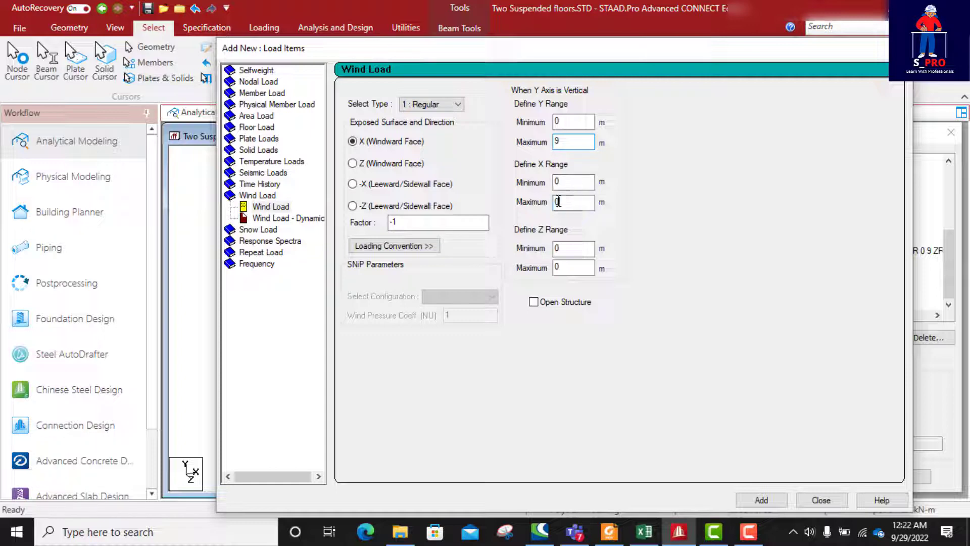
pyautogui.moveTo(559, 202); pyautogui.dragTo(555, 204)
pyautogui.write('20')
pyautogui.doubleClick(558, 268)
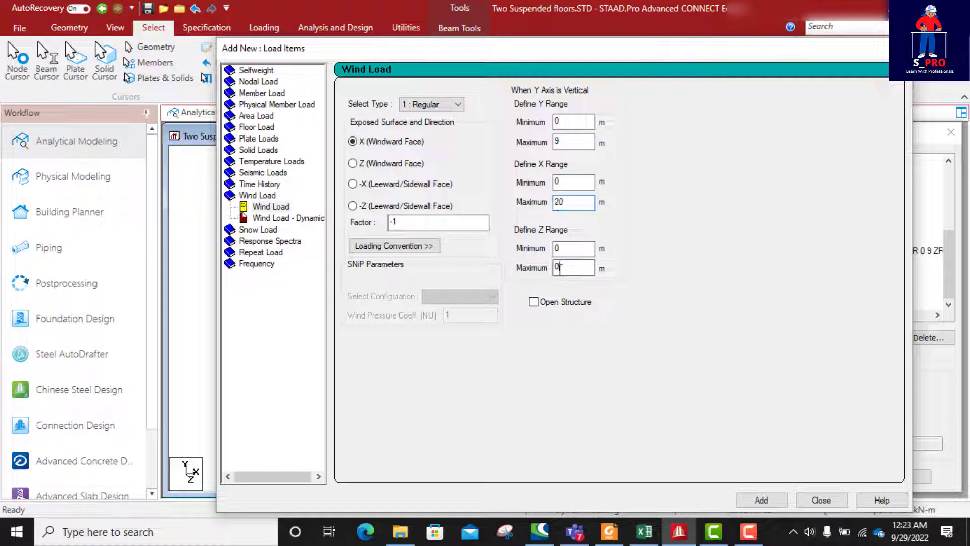
pyautogui.write('12')
pyautogui.click(759, 501)
pyautogui.click(828, 500)
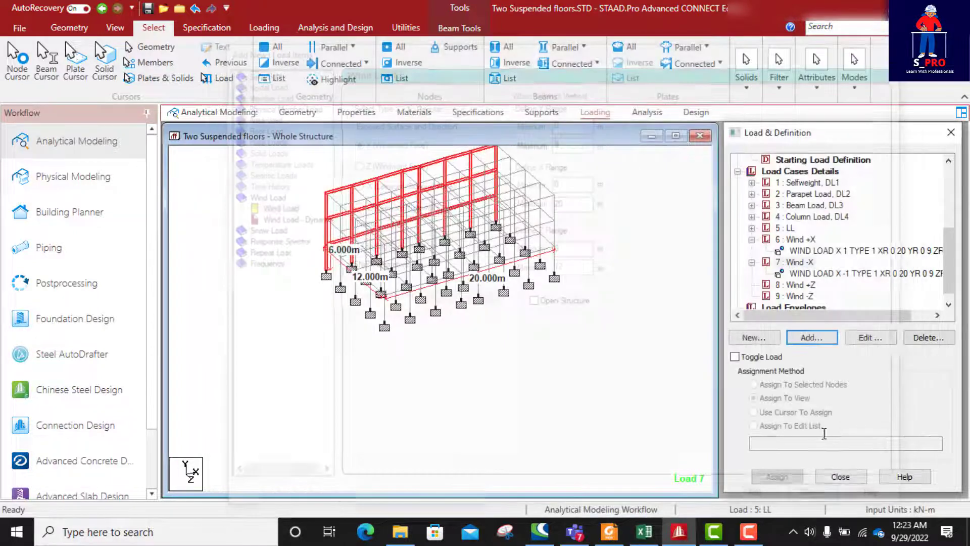
pyautogui.click(823, 274)
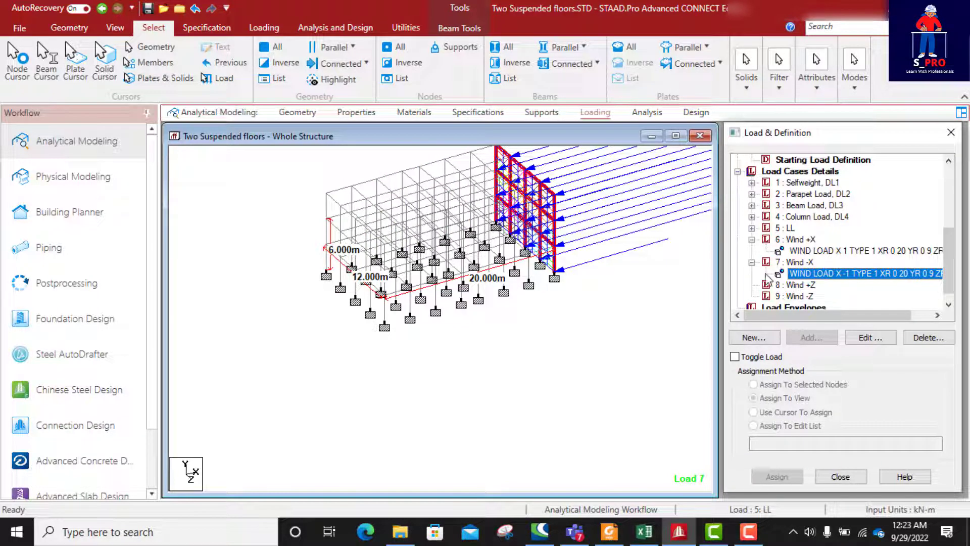
# - In load case Wind +Z, add a Z windward-face load with factor 1 and range maximums of Y 9 m, X 20 m, Z 12 m
pyautogui.click(787, 286)
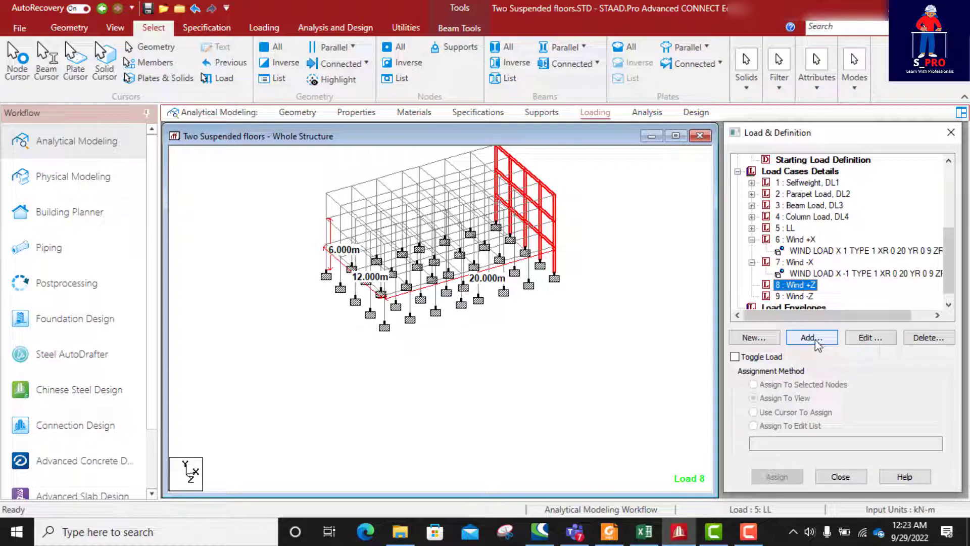
pyautogui.click(813, 343)
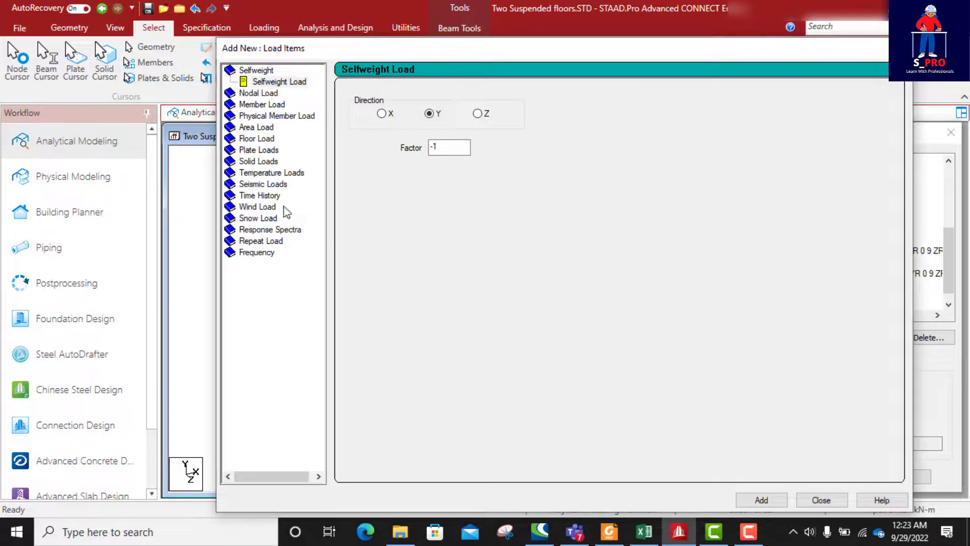
pyautogui.click(260, 207)
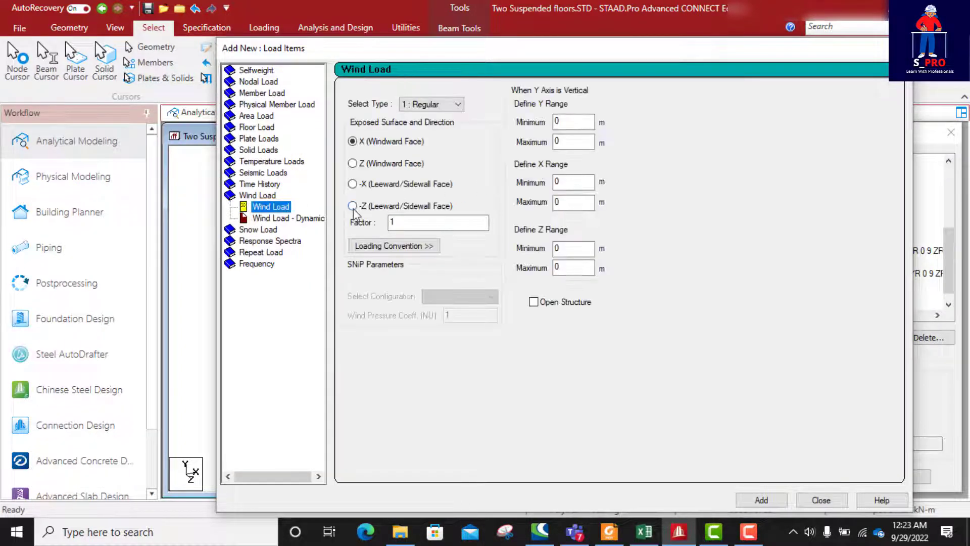
pyautogui.click(353, 163)
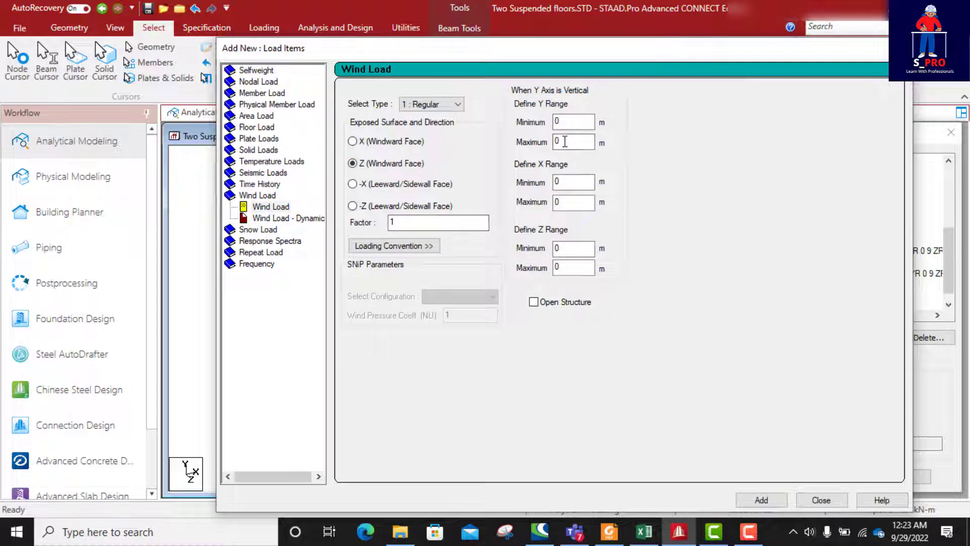
pyautogui.moveTo(565, 142); pyautogui.dragTo(538, 147)
pyautogui.moveTo(563, 199); pyautogui.dragTo(551, 204)
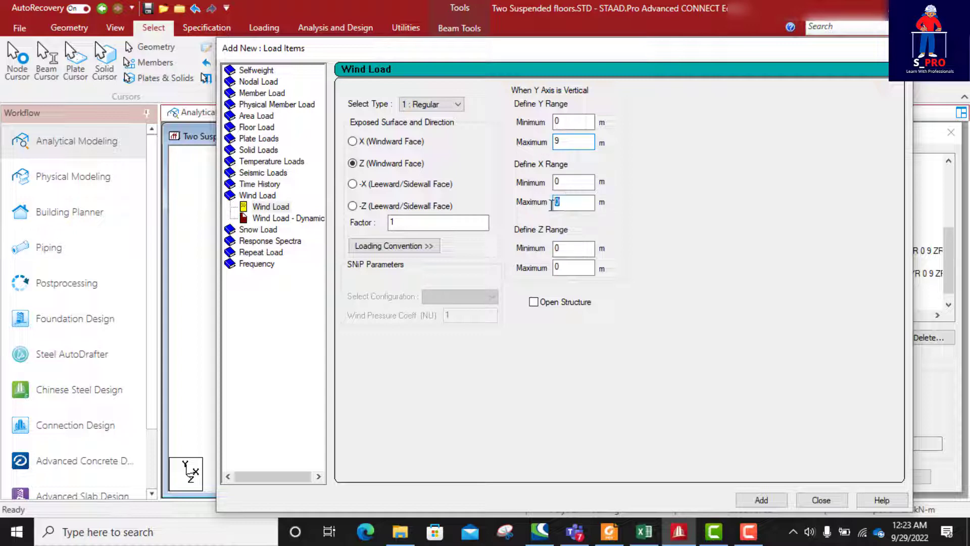
pyautogui.write('20')
pyautogui.moveTo(571, 266); pyautogui.dragTo(552, 268)
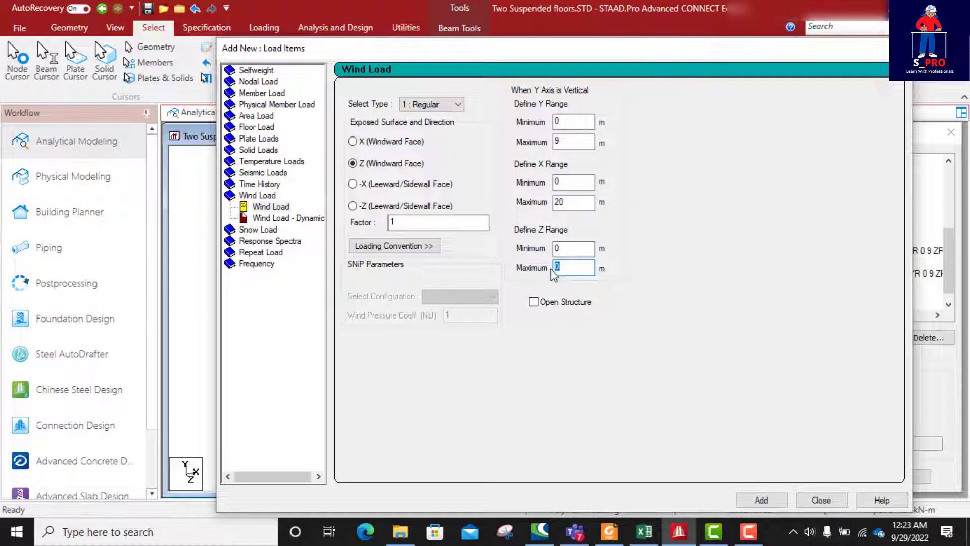
pyautogui.write('12')
pyautogui.click(761, 499)
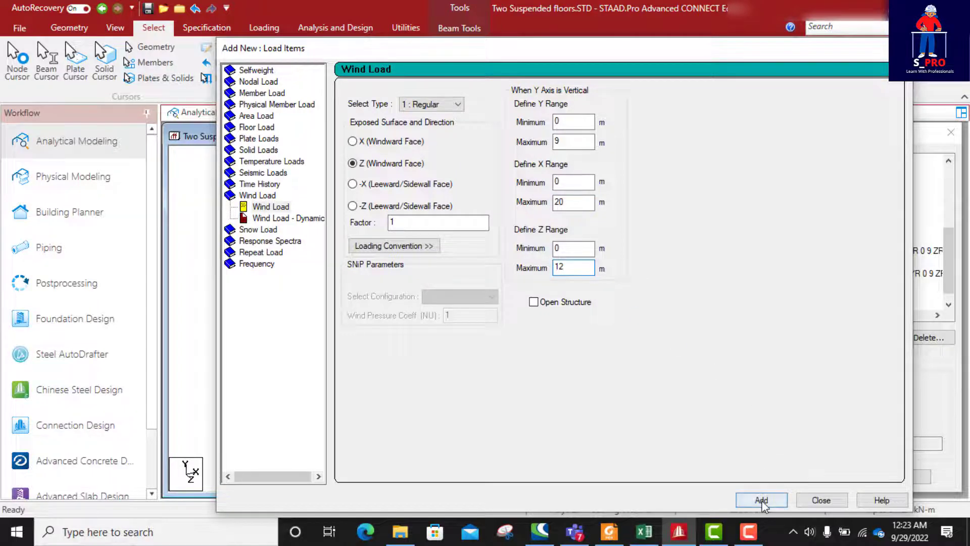
pyautogui.click(821, 500)
pyautogui.click(831, 286)
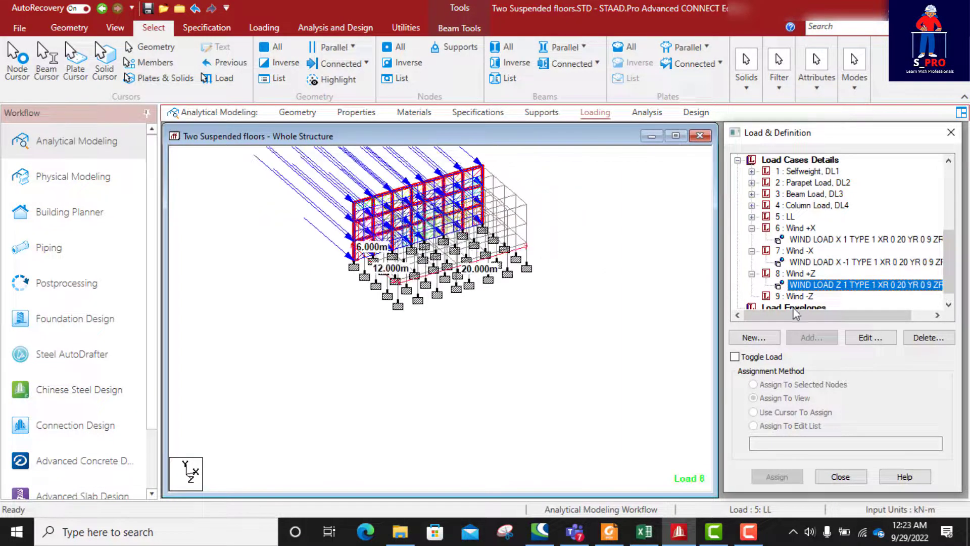
# - Start a new regular wind load item in load case Wind -Z
pyautogui.scroll(-1, 784, 290)
pyautogui.click(784, 286)
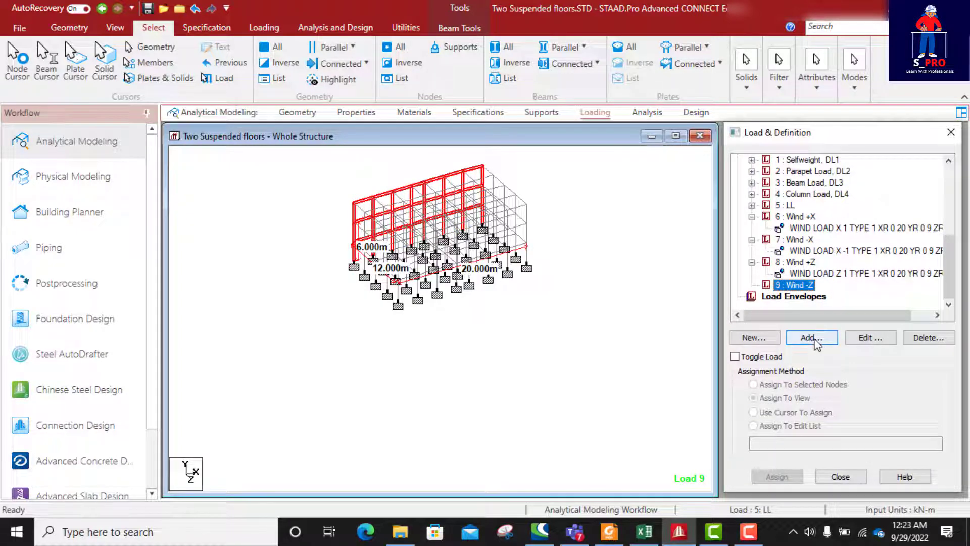
pyautogui.click(814, 340)
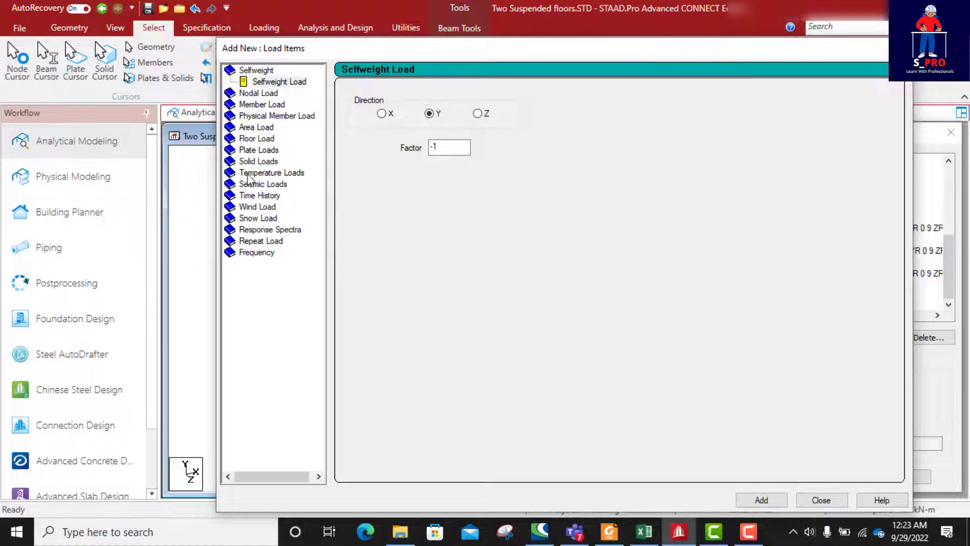
pyautogui.click(261, 209)
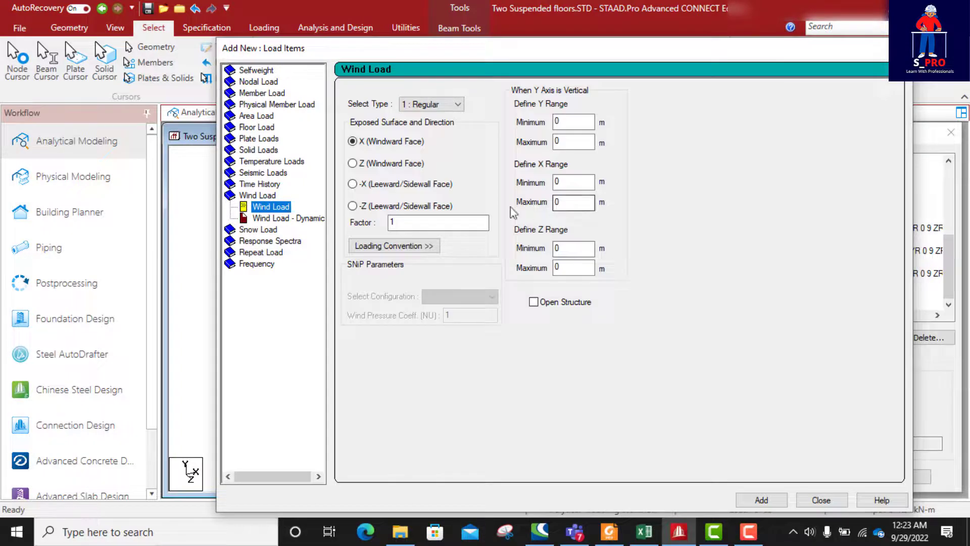
# - Add a -Z leeward wind load with factor -1 and range maximums of 9 m in Y, 20 m in X and 12 m in Z
pyautogui.click(352, 206)
pyautogui.click(431, 227)
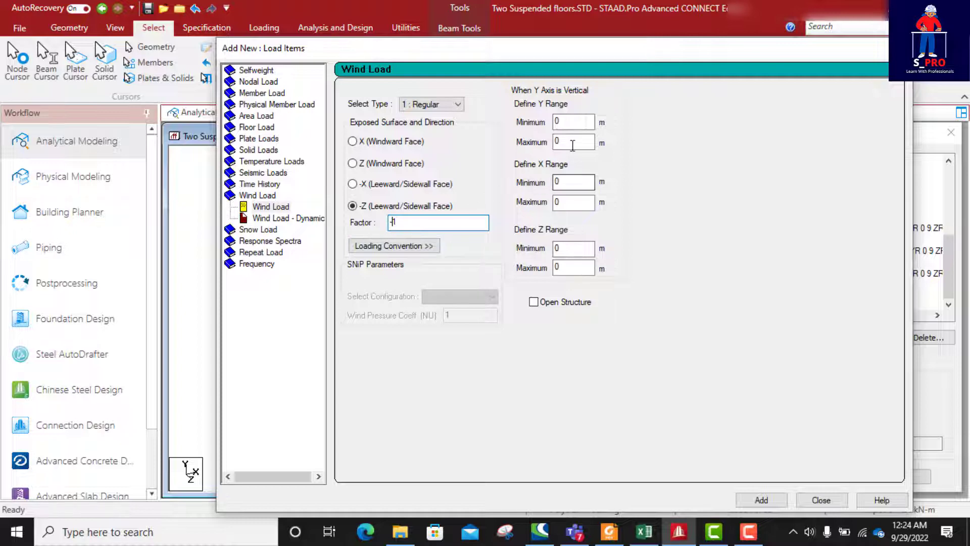
pyautogui.moveTo(571, 145); pyautogui.dragTo(531, 146)
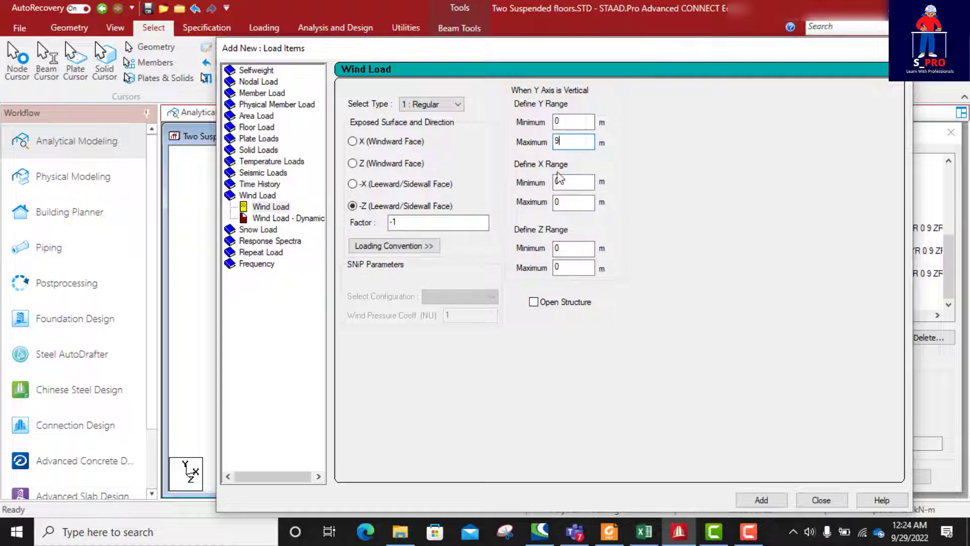
pyautogui.write('9')
pyautogui.doubleClick(556, 202)
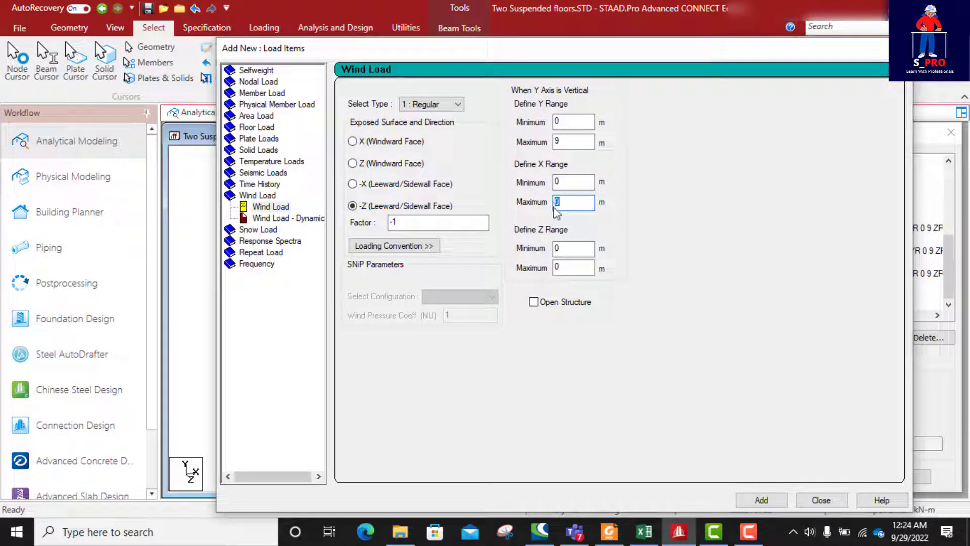
pyautogui.write('20')
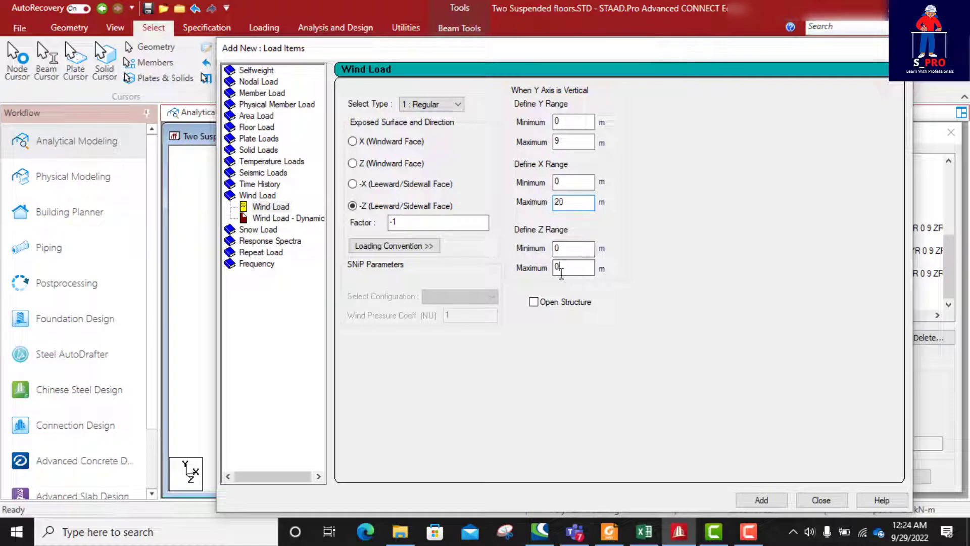
pyautogui.write('12')
pyautogui.click(760, 500)
pyautogui.click(821, 500)
# - Edit the Wind -Z load item so its Z range minimum is 12 m
pyautogui.click(847, 285)
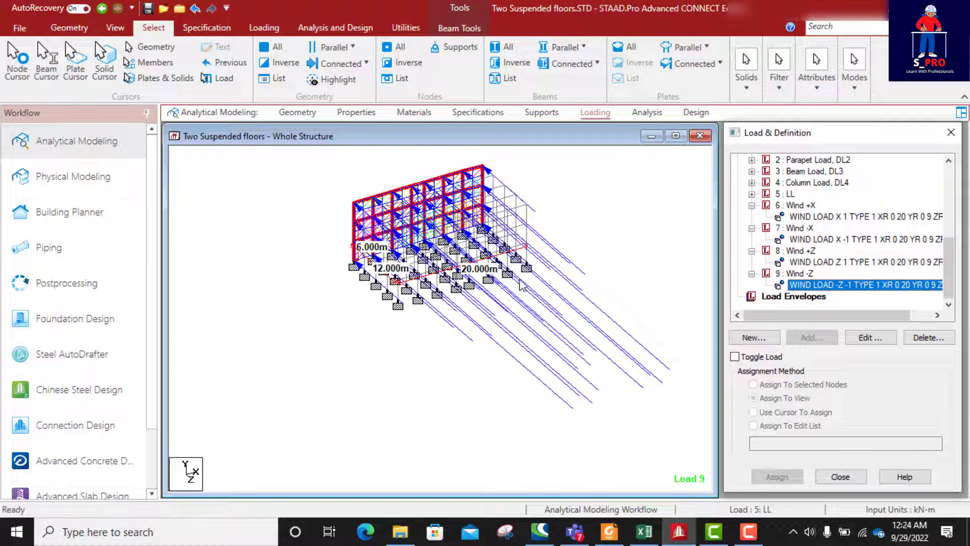
pyautogui.click(870, 338)
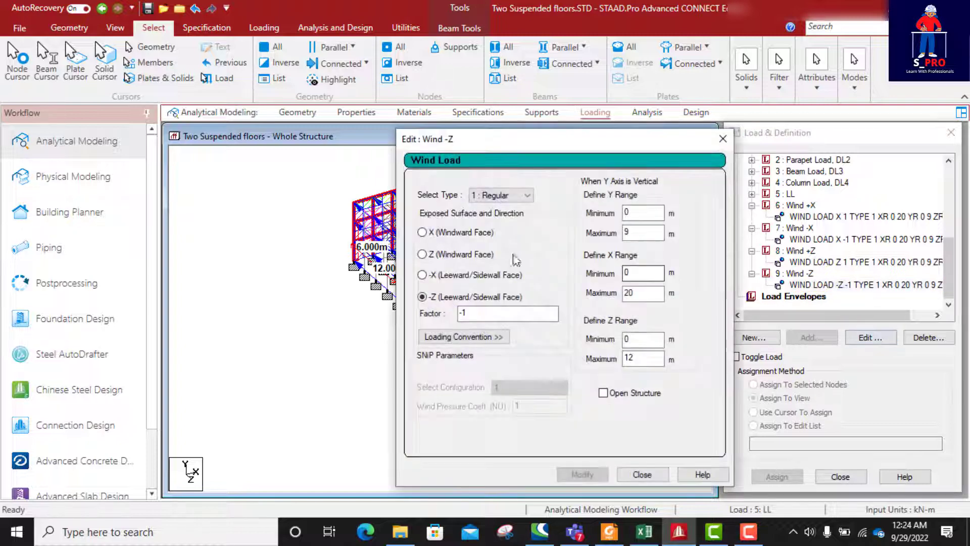
pyautogui.moveTo(558, 145); pyautogui.dragTo(174, 74)
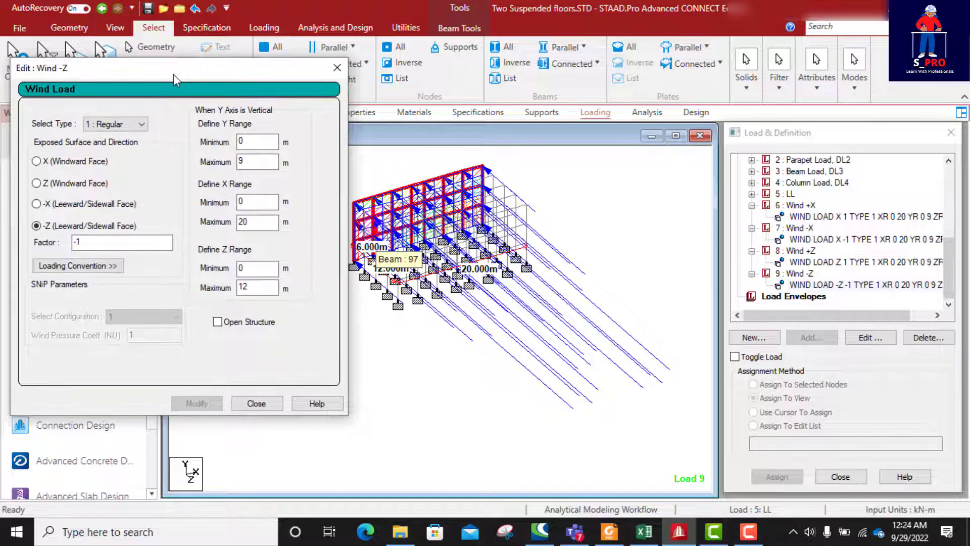
pyautogui.click(247, 200)
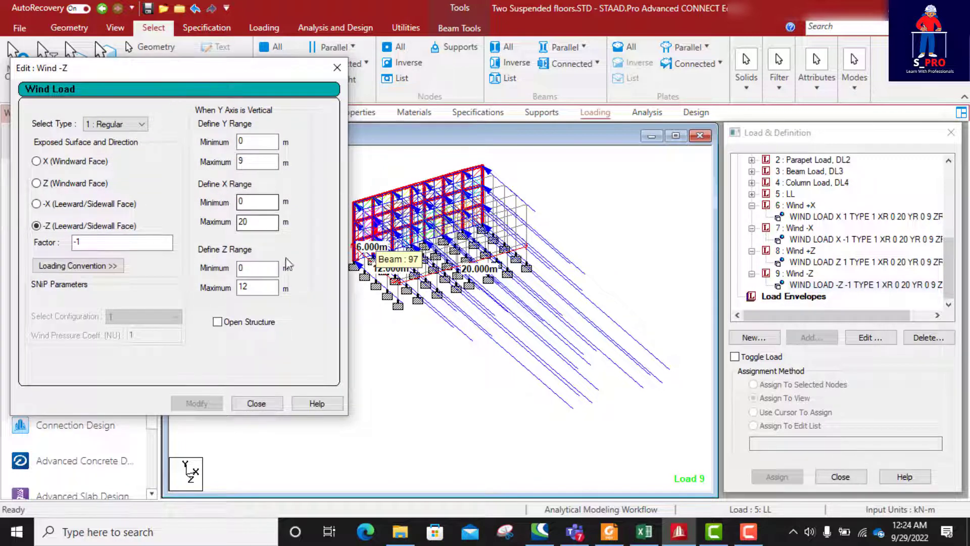
pyautogui.click(249, 287)
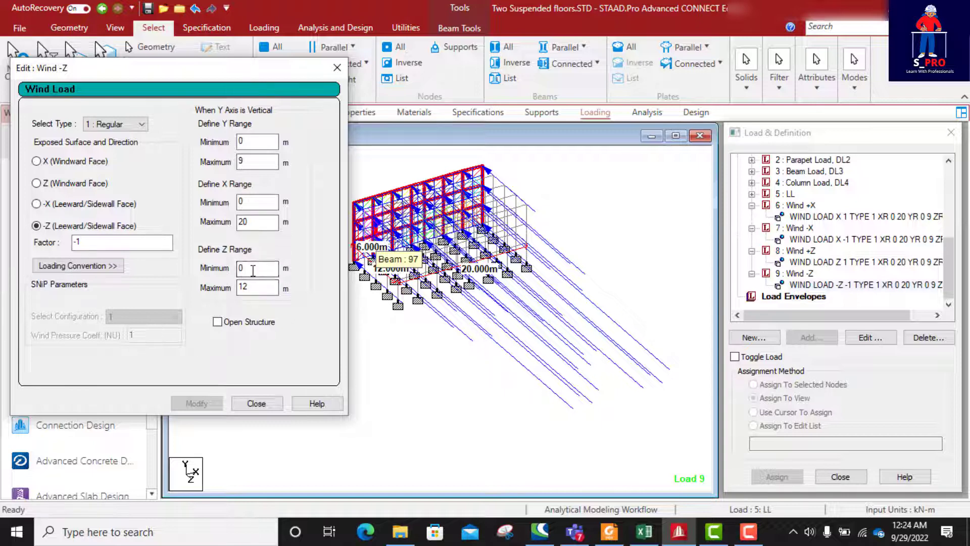
pyautogui.moveTo(253, 270); pyautogui.dragTo(235, 271)
pyautogui.write('12')
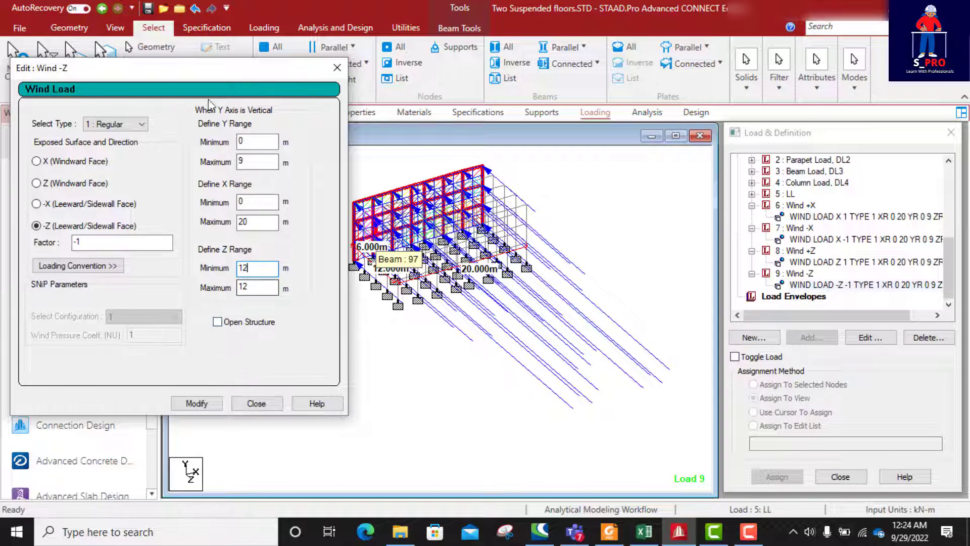
pyautogui.moveTo(194, 70); pyautogui.dragTo(573, 54)
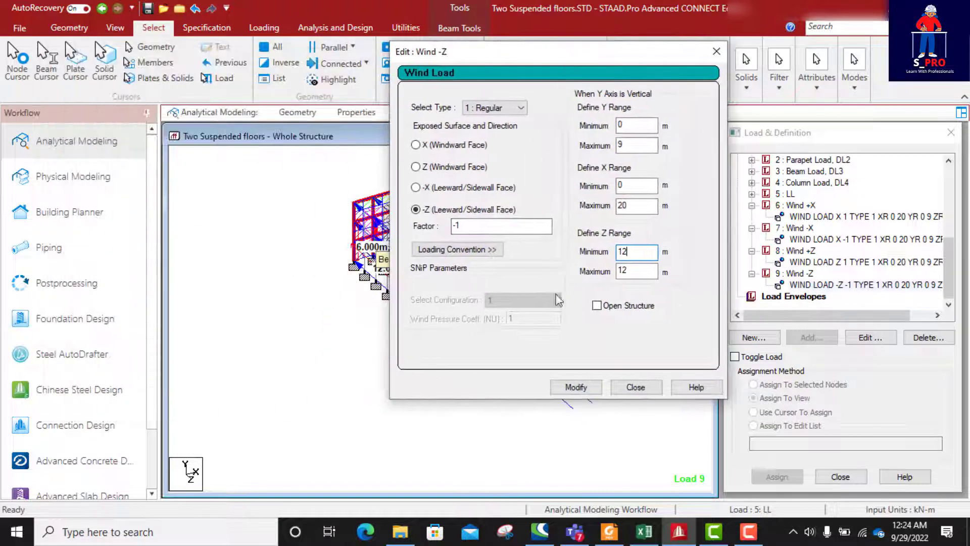
pyautogui.click(576, 387)
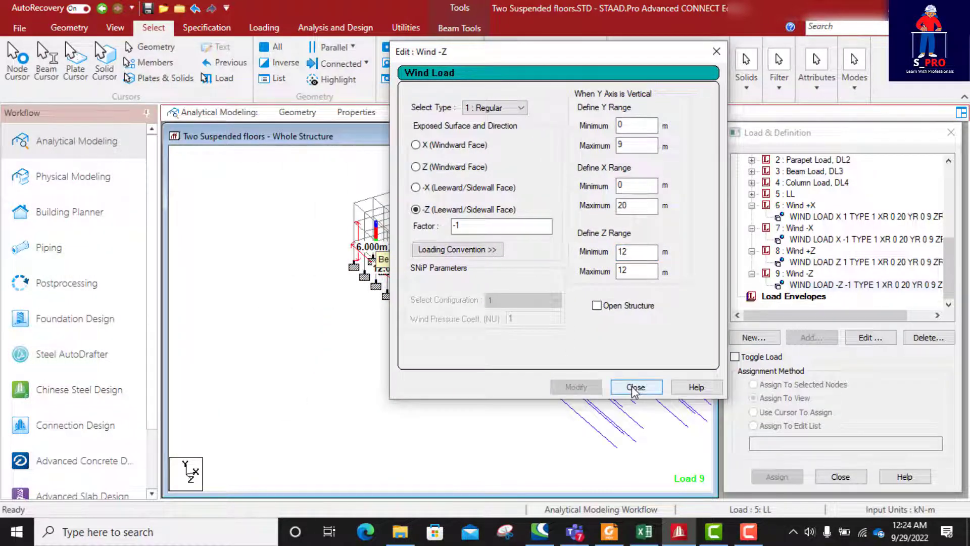
pyautogui.click(635, 387)
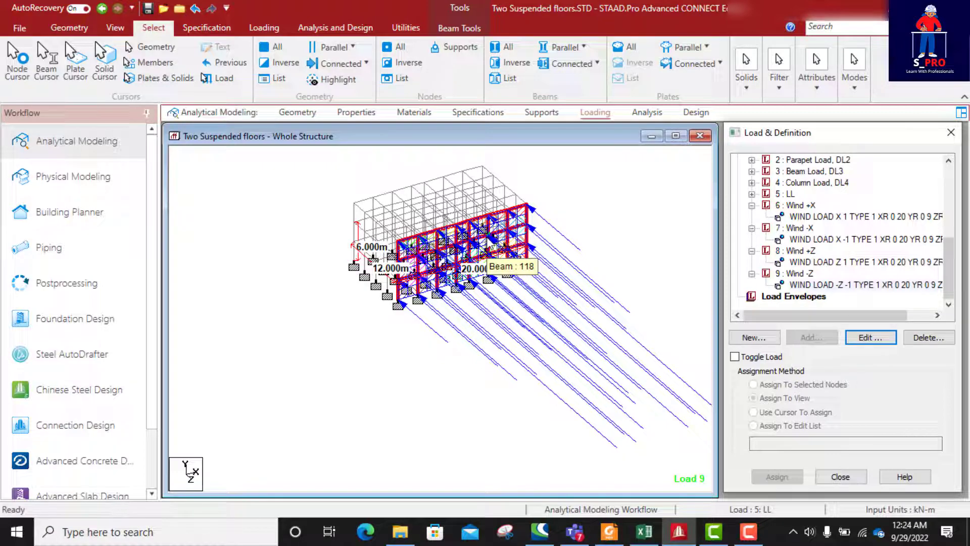
# - Examine the Wind -Z load arrows on the structure, then clear the member selection
pyautogui.scroll(1, 486, 218)
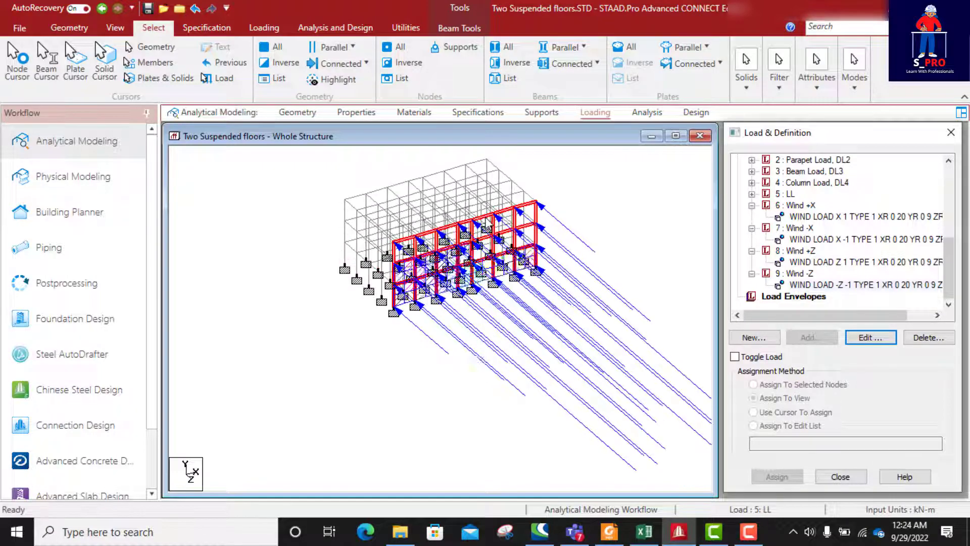
pyautogui.scroll(1, 486, 219)
pyautogui.scroll(-5, 544, 230)
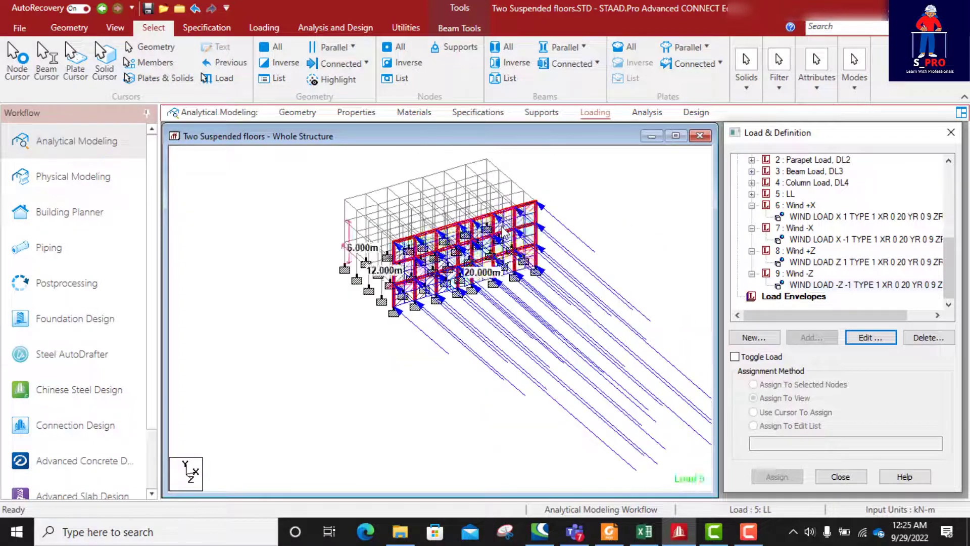
pyautogui.scroll(3, 514, 229)
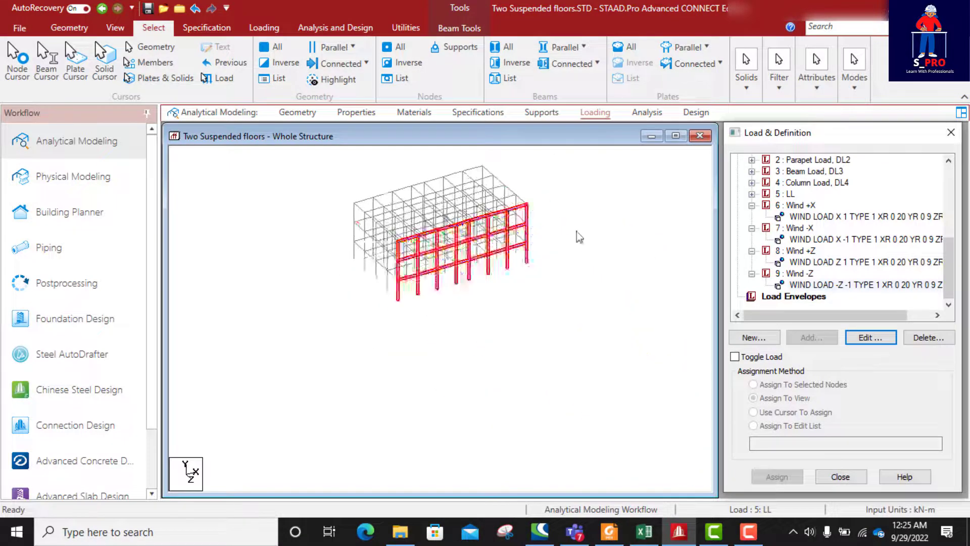
pyautogui.scroll(4, 792, 257)
pyautogui.scroll(2, 791, 257)
pyautogui.scroll(-4, 791, 258)
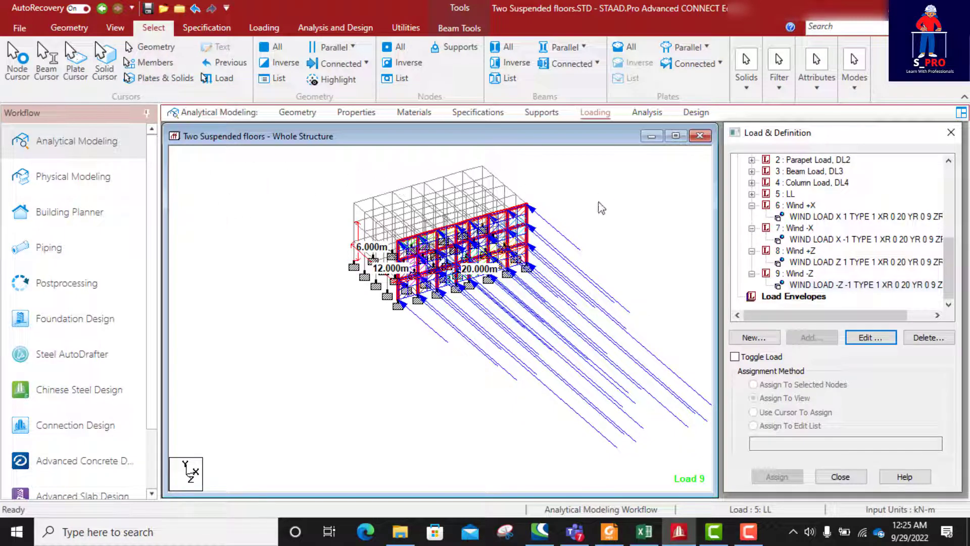
pyautogui.click(309, 254)
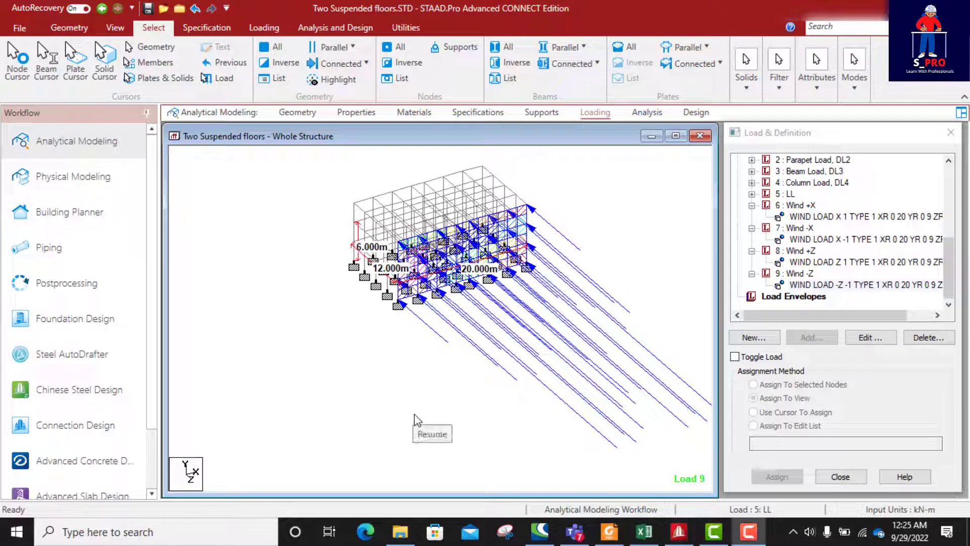
# - Add a Perform Analysis command with the print option set to All
pyautogui.click(645, 115)
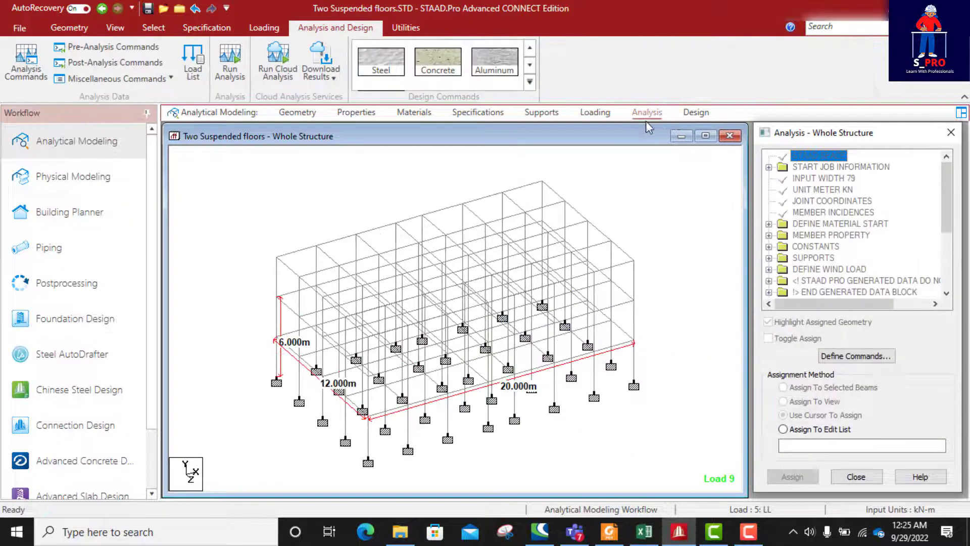
pyautogui.scroll(-1, 818, 273)
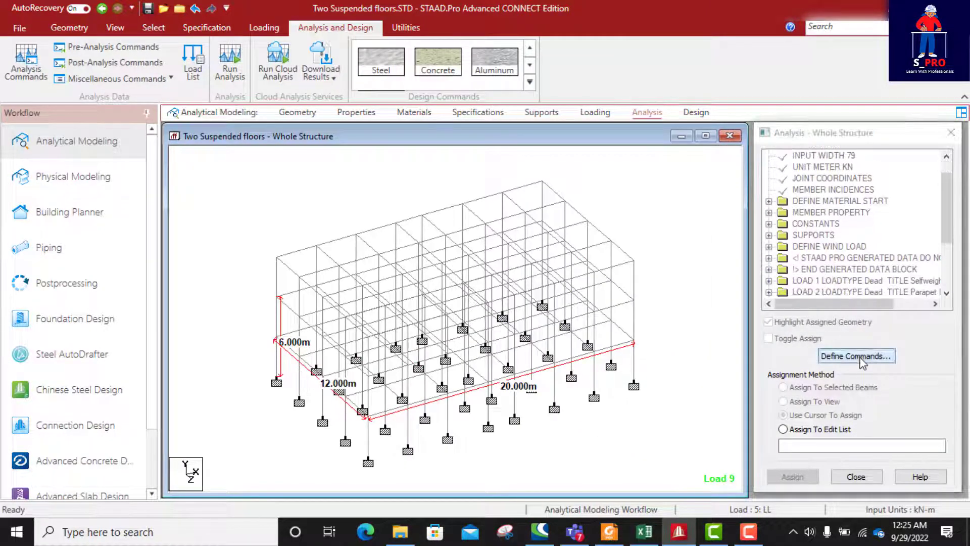
pyautogui.click(856, 356)
pyautogui.click(495, 354)
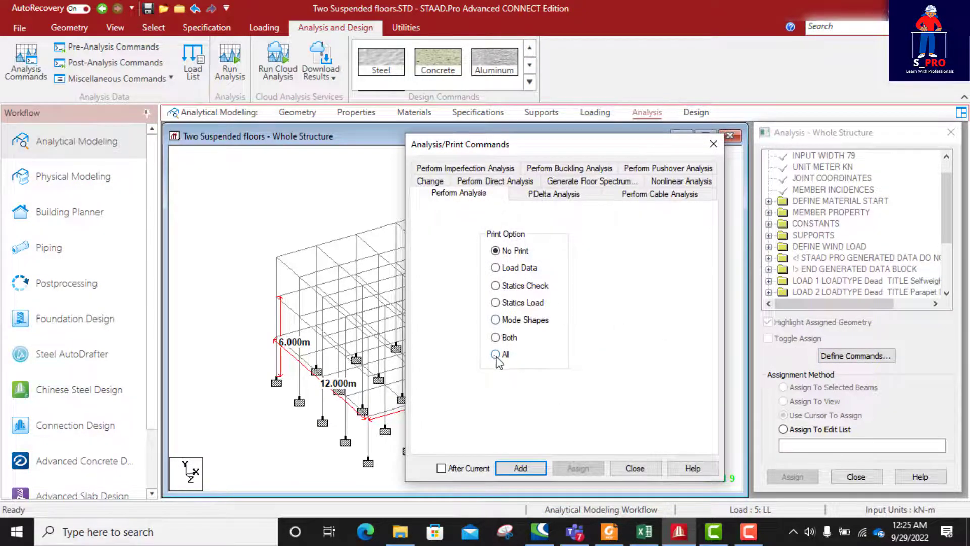
pyautogui.click(521, 468)
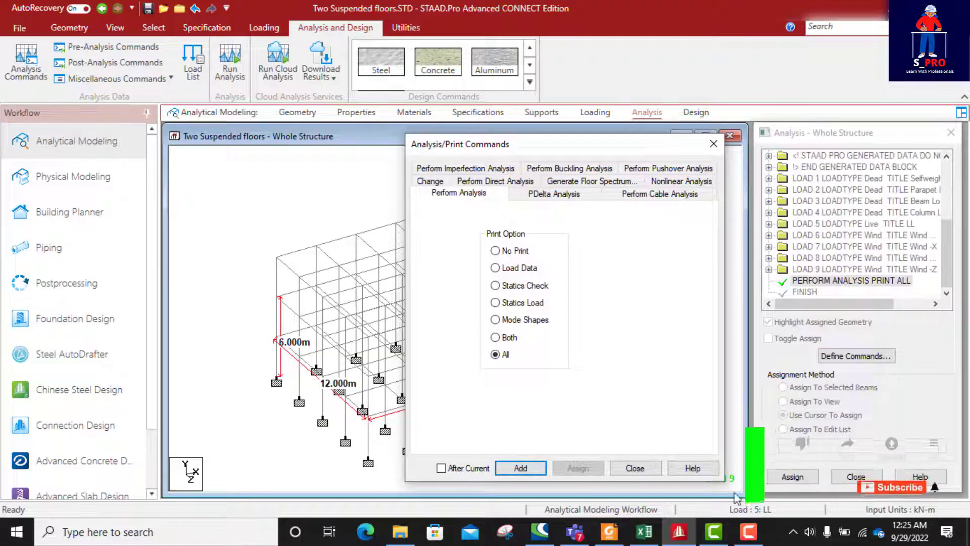
pyautogui.click(631, 468)
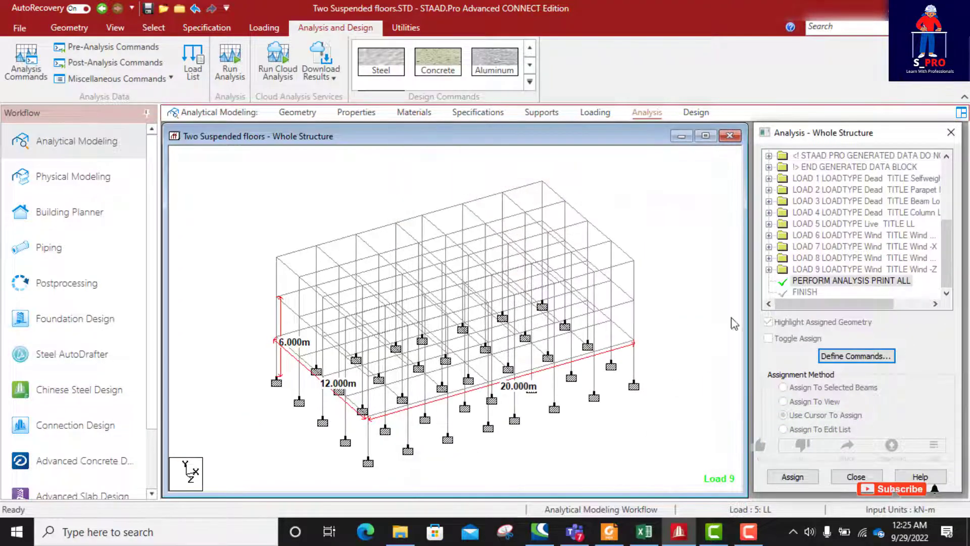
# - Run the analysis, saving the modified structure, and dismiss the analysis window when it completes
pyautogui.click(230, 63)
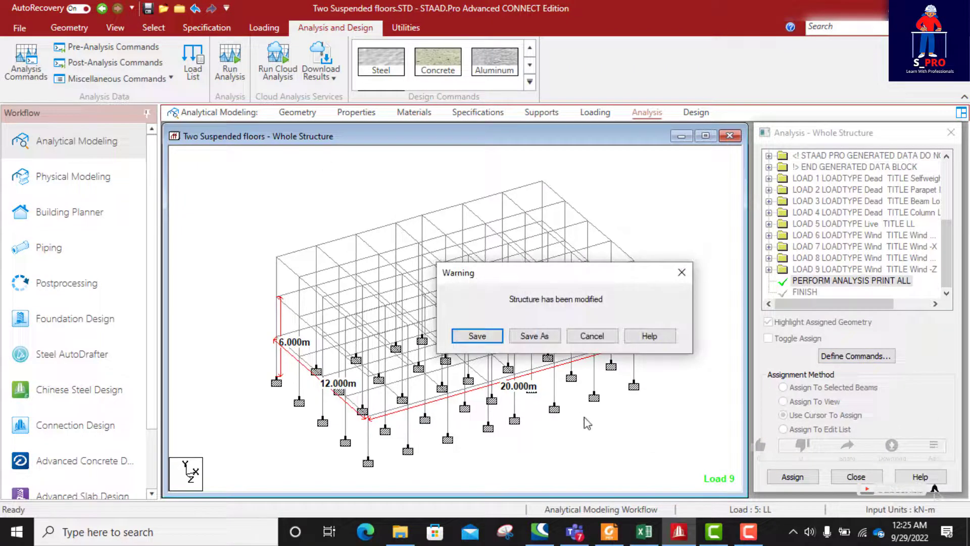
pyautogui.click(484, 337)
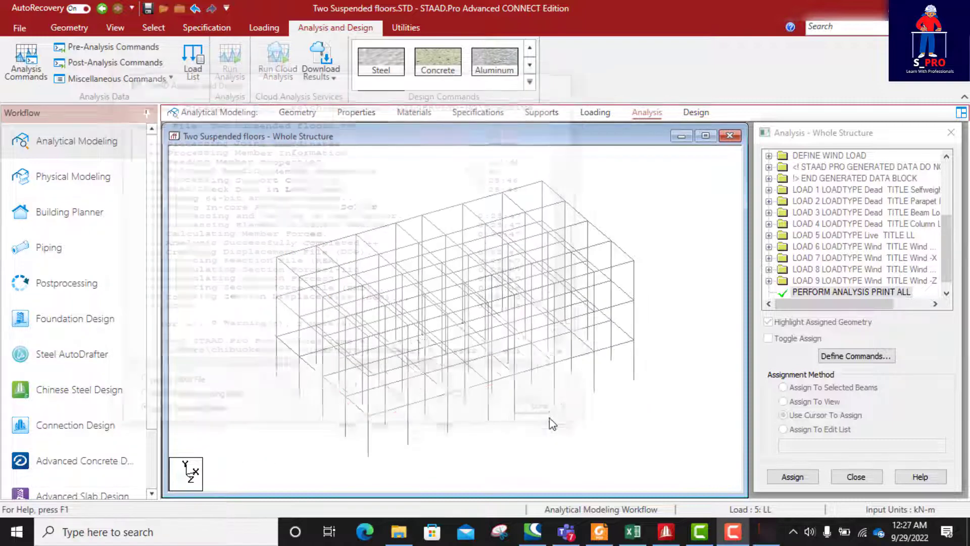
pyautogui.click(553, 418)
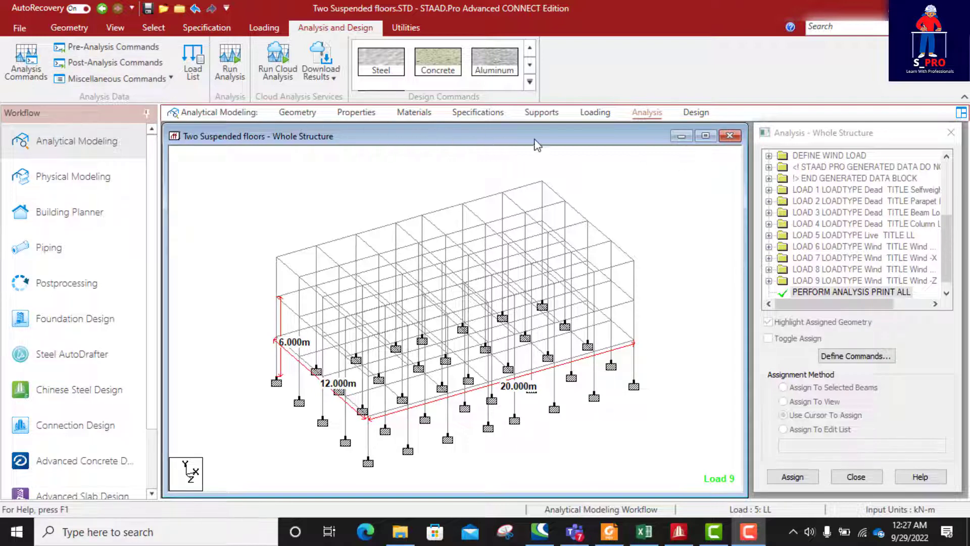
# - Start a new combination load case and check the load combination sheet in Excel before returning to STAAD.Pro
pyautogui.click(595, 112)
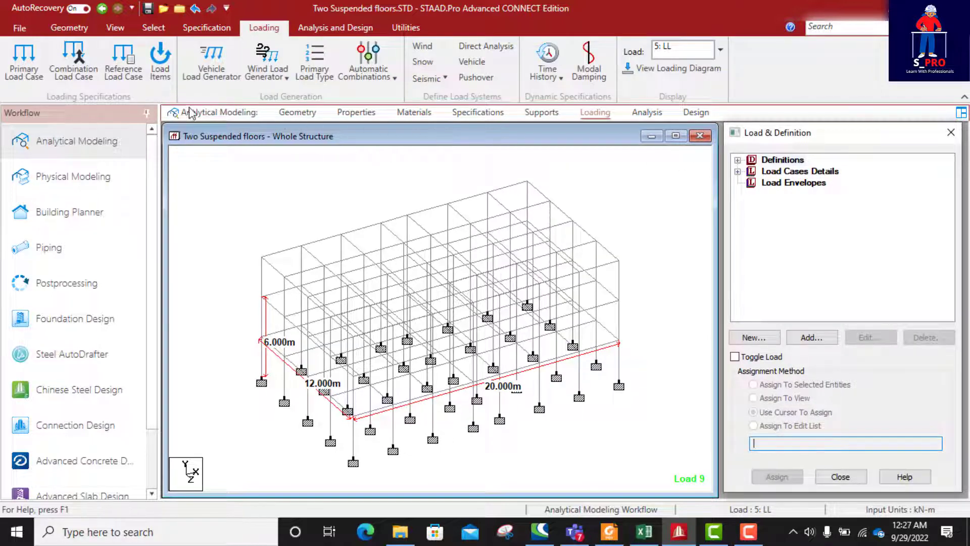
pyautogui.click(75, 65)
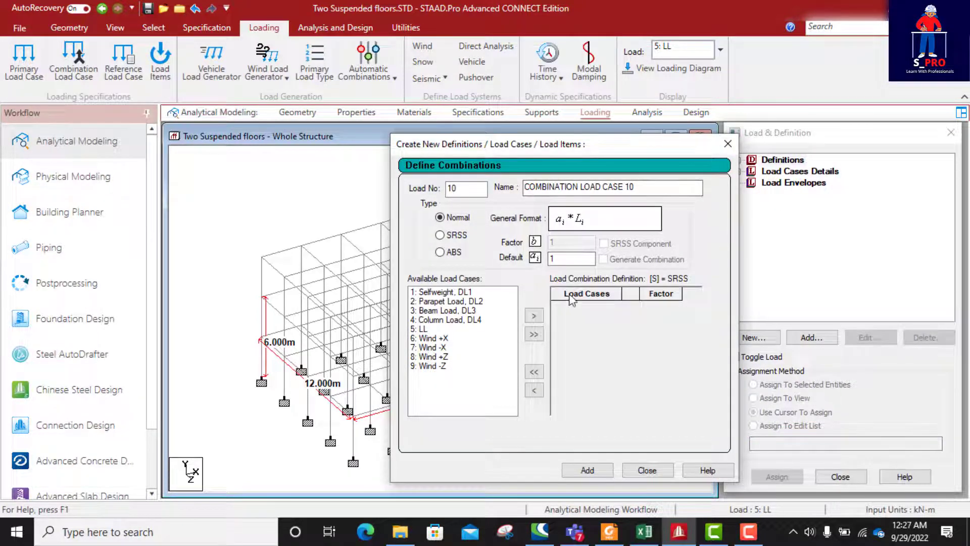
pyautogui.click(644, 531)
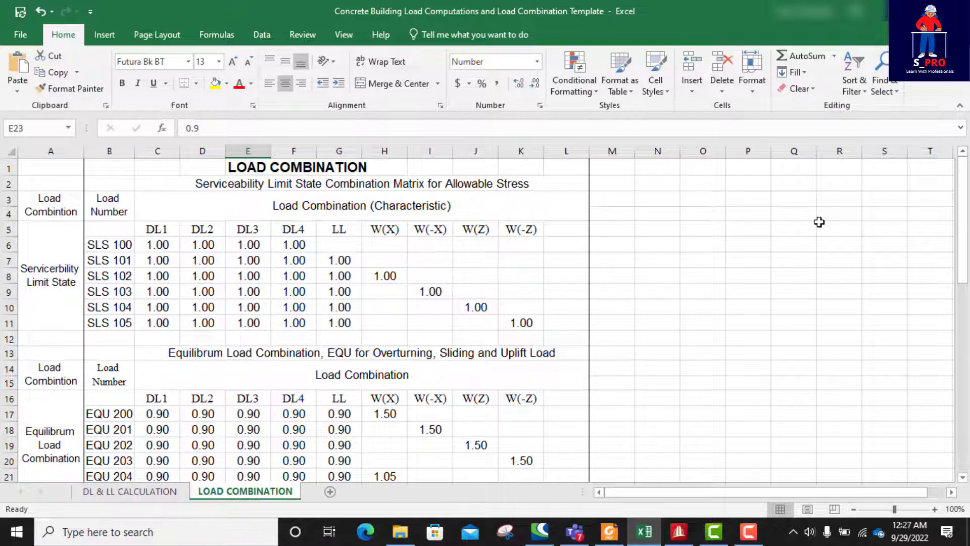
pyautogui.click(892, 11)
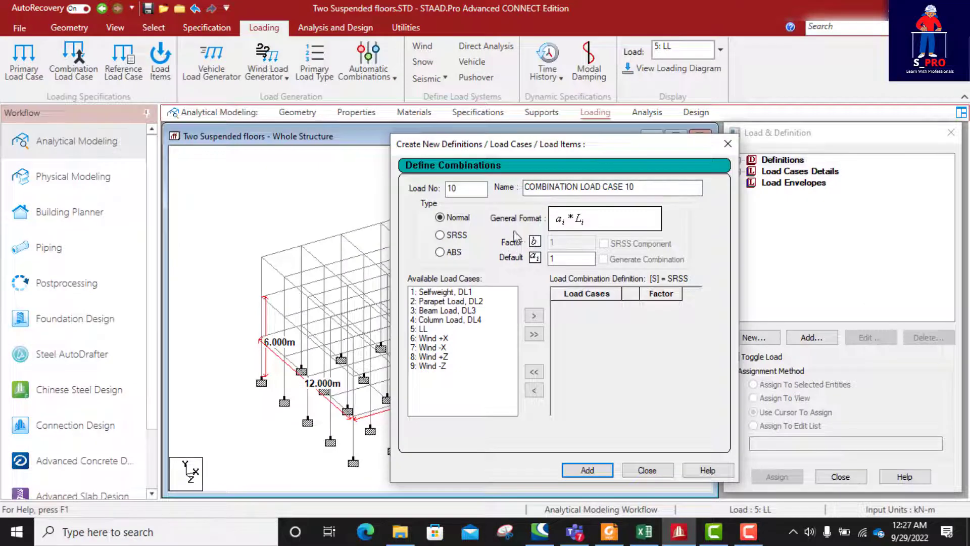
# - Name the new load combination SLS COMBINATION 100 and copy that name
pyautogui.moveTo(634, 187); pyautogui.dragTo(522, 188)
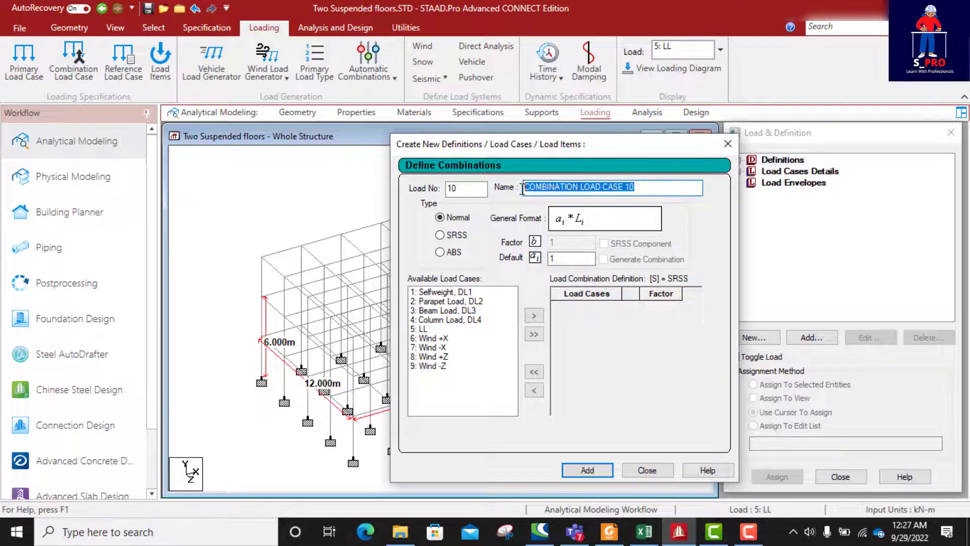
pyautogui.write('S')
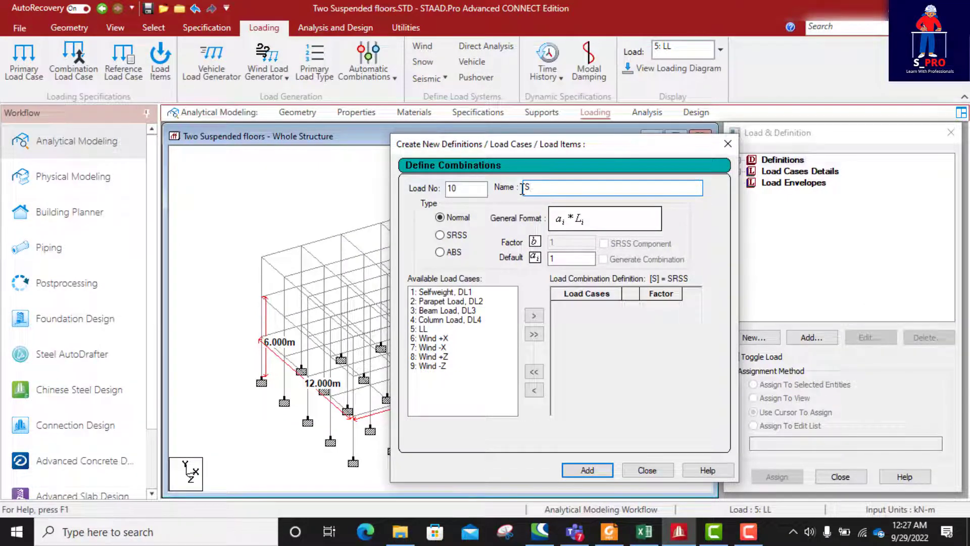
pyautogui.write('LS COMBINATION 100')
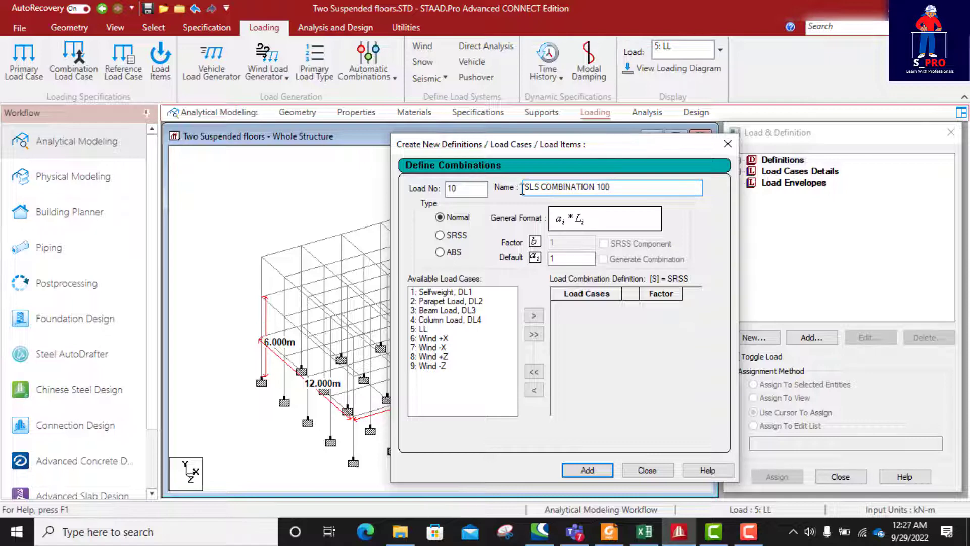
pyautogui.moveTo(622, 188); pyautogui.dragTo(525, 190)
pyautogui.hotkey('ctrl', 'c')
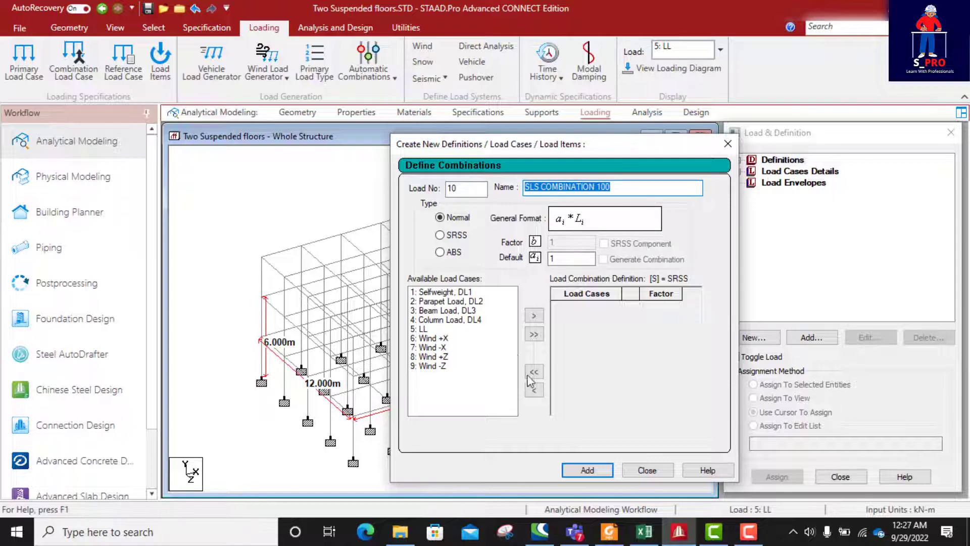
# - Add SLS COMBINATION 100 with load cases 1 to 4 at factor 1, following the Excel matrix, and accept deleting the result files
pyautogui.click(640, 539)
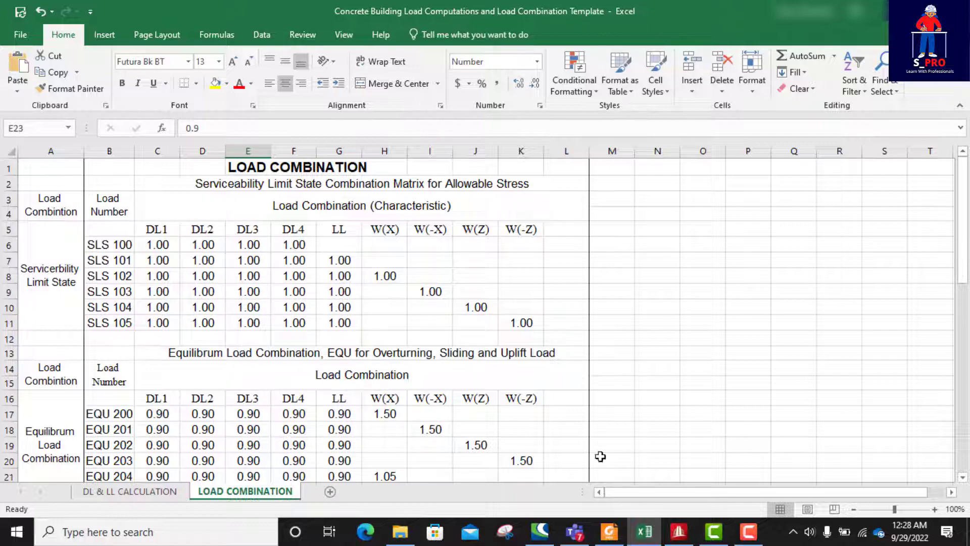
pyautogui.click(679, 532)
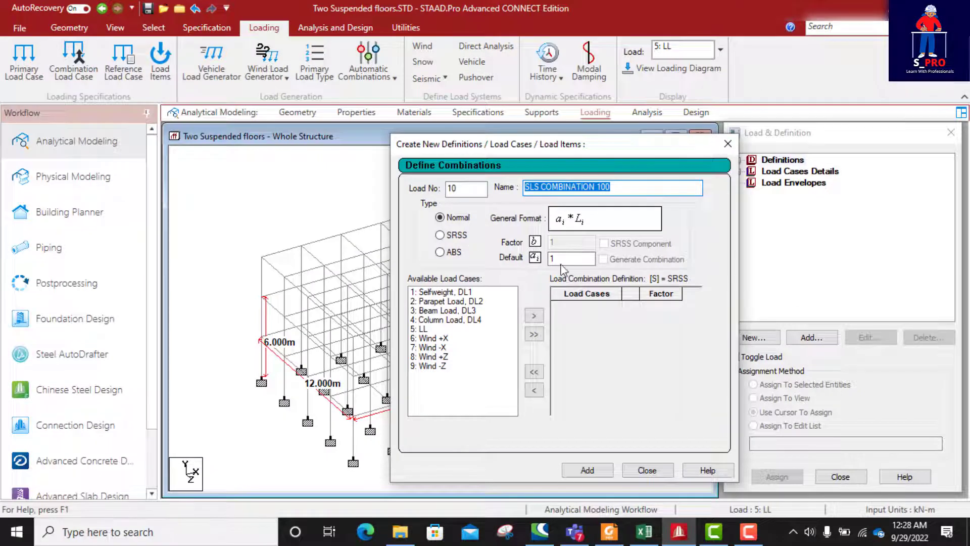
pyautogui.click(451, 292)
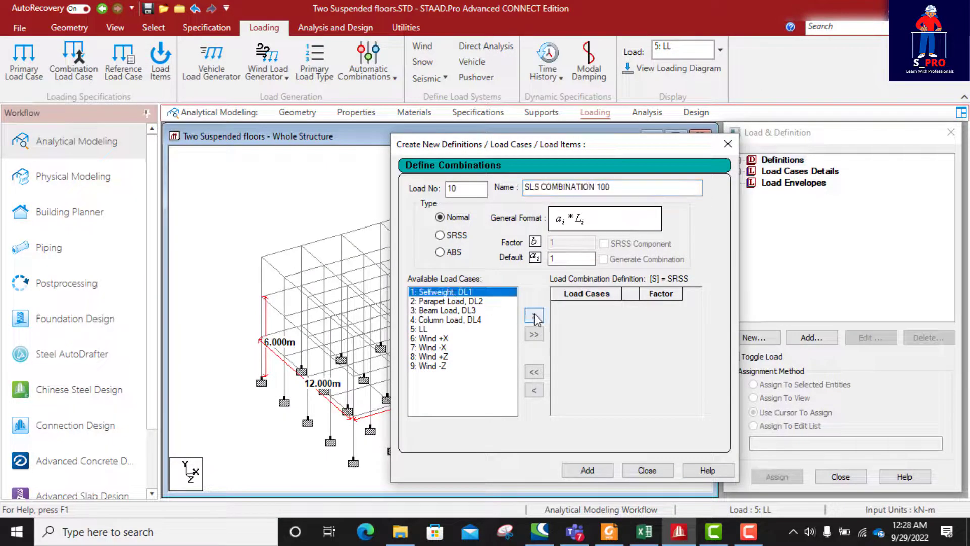
pyautogui.click(533, 315)
pyautogui.click(534, 315)
pyautogui.click(469, 292)
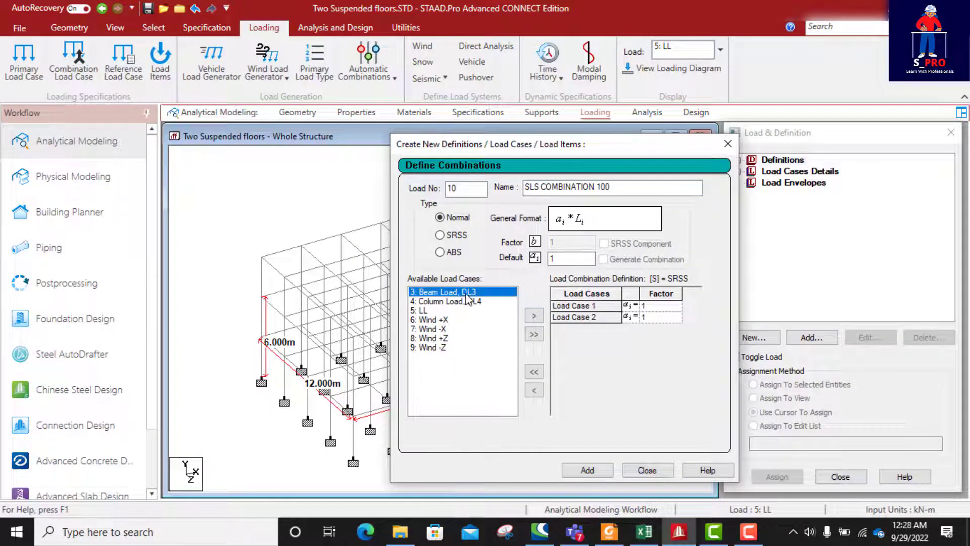
pyautogui.click(534, 315)
pyautogui.click(470, 292)
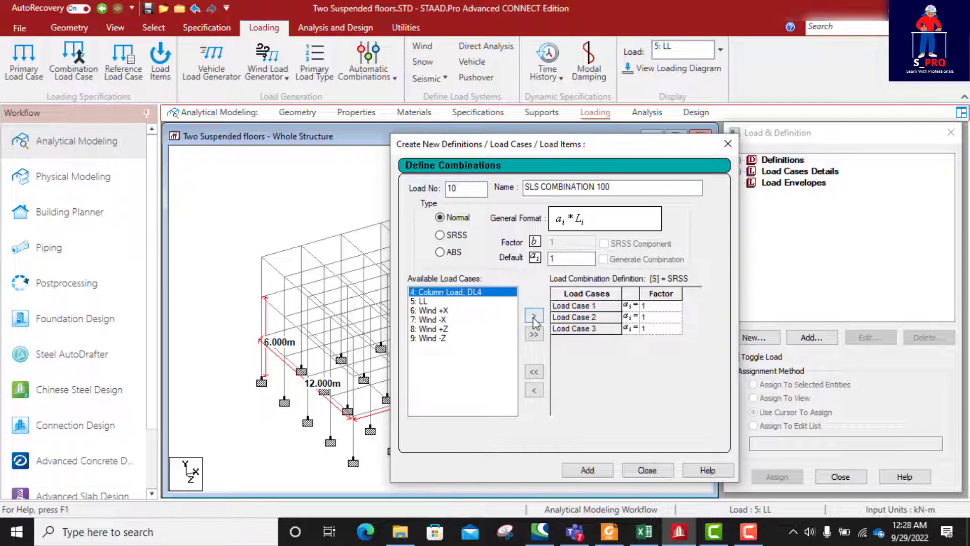
pyautogui.click(534, 315)
pyautogui.click(587, 471)
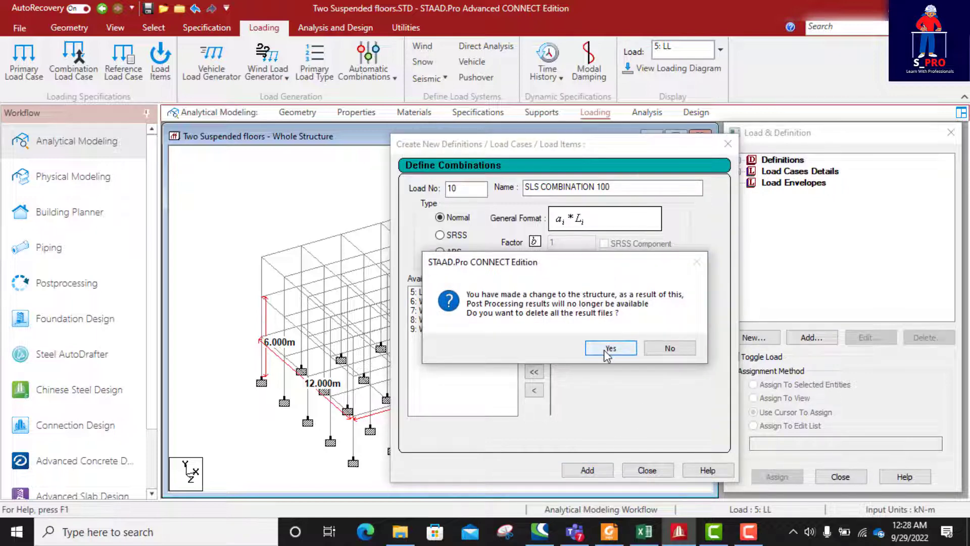
pyautogui.click(609, 349)
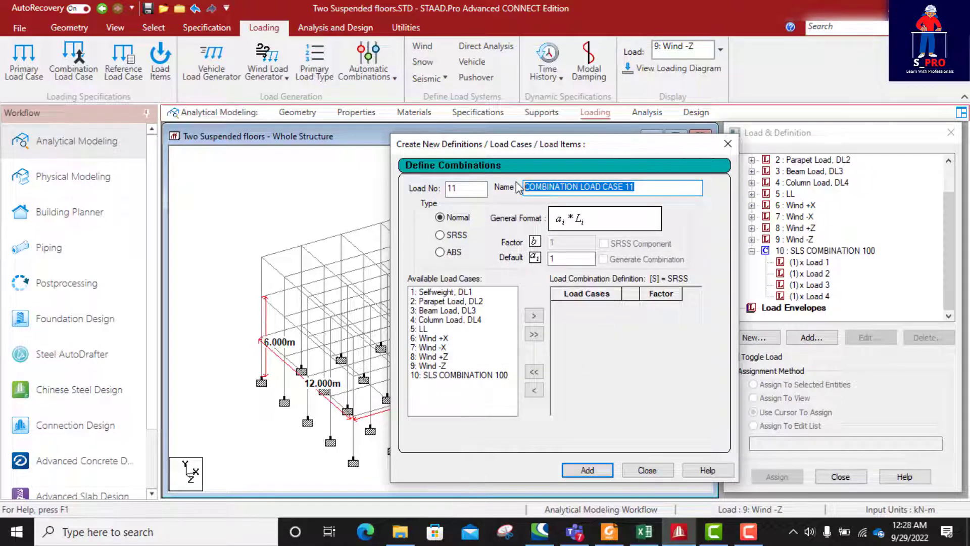
# - Paste the copied name into combination load case 11, remove its last digit, and switch to the Excel load combination sheet
pyautogui.hotkey('ctrl', 'v')
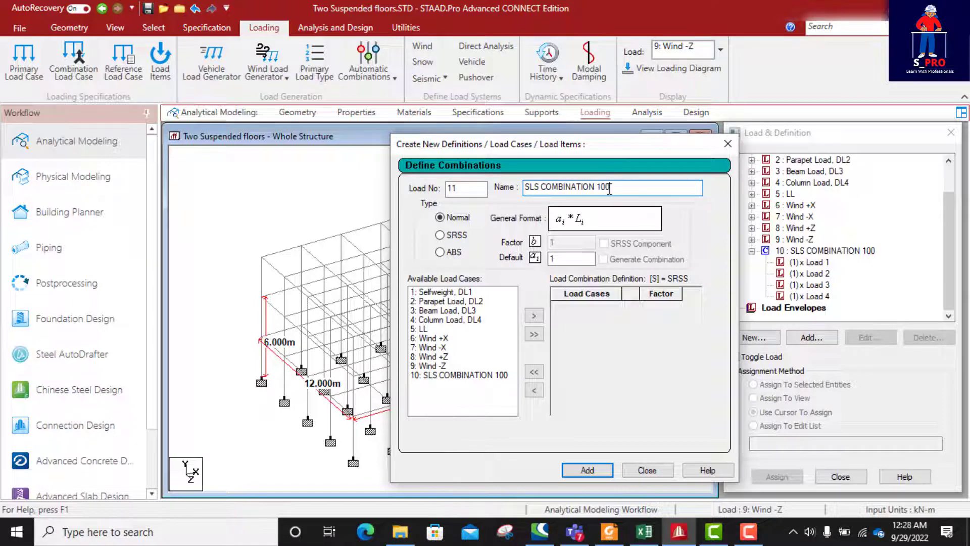
pyautogui.press('BackSpace')
pyautogui.click(643, 532)
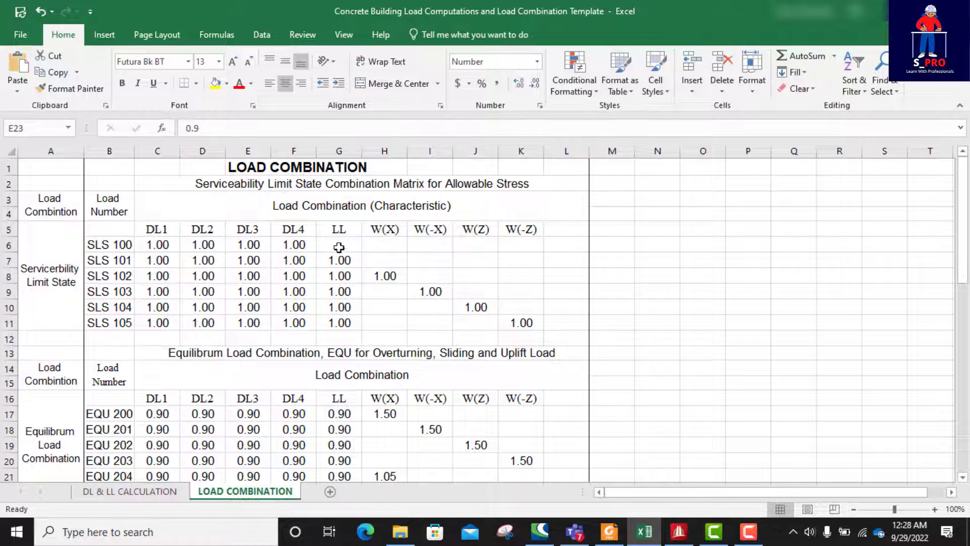
# - Review the dead and live load computations from self-weight to imposed floor load on the DL & LL CALCULATION sheet
pyautogui.click(679, 142)
pyautogui.click(108, 494)
pyautogui.scroll(-8, 294, 353)
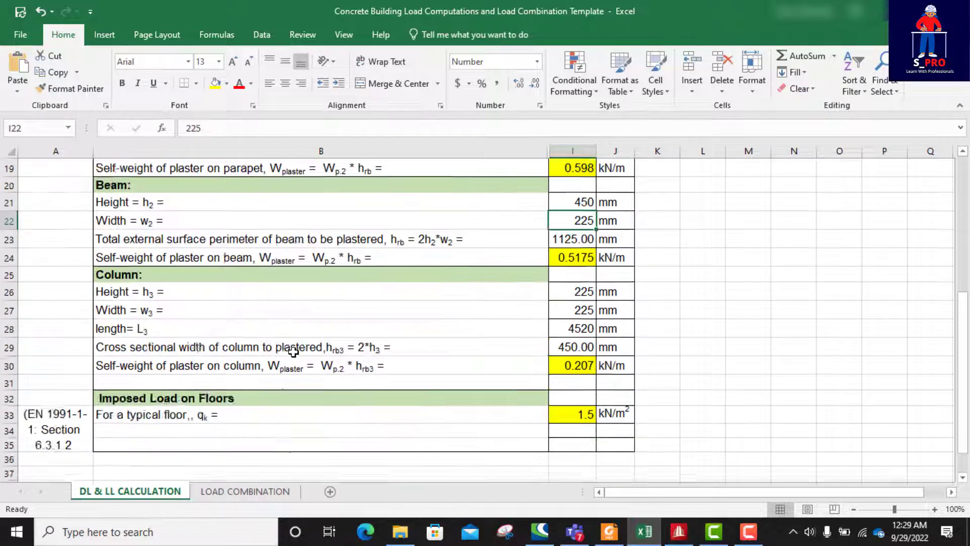
pyautogui.scroll(8, 293, 353)
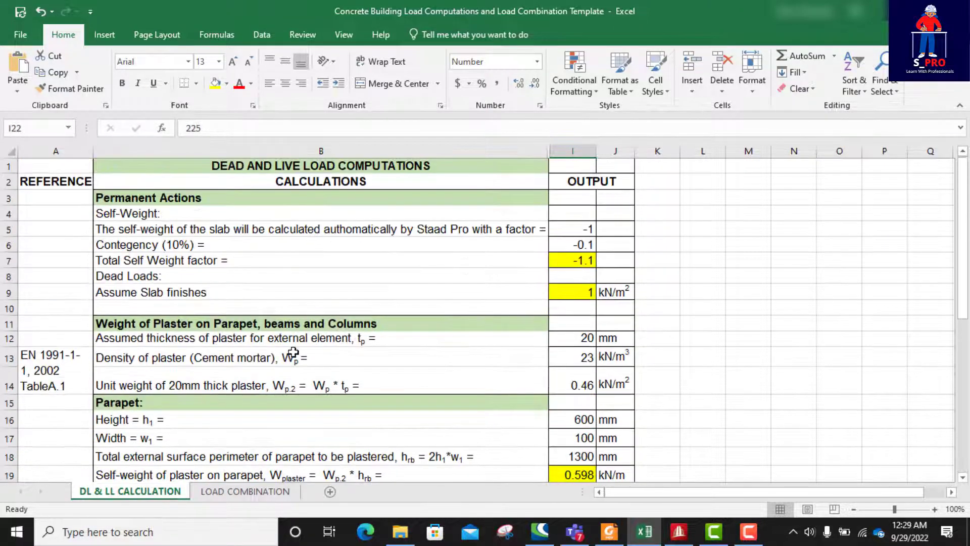
# - Examine the serviceability (SLS) and equilibrium (EQU) matrices on the LOAD COMBINATION sheet
pyautogui.click(237, 491)
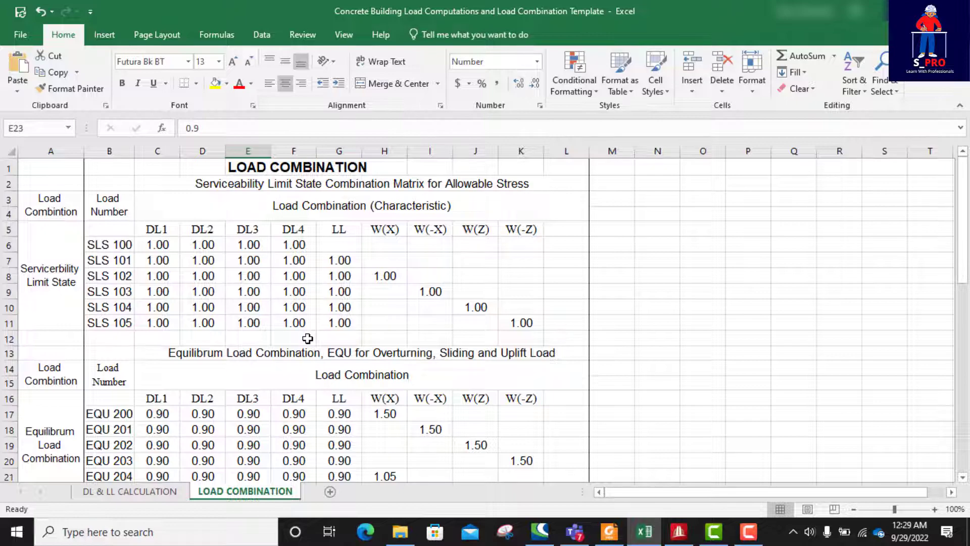
pyautogui.scroll(-6, 308, 339)
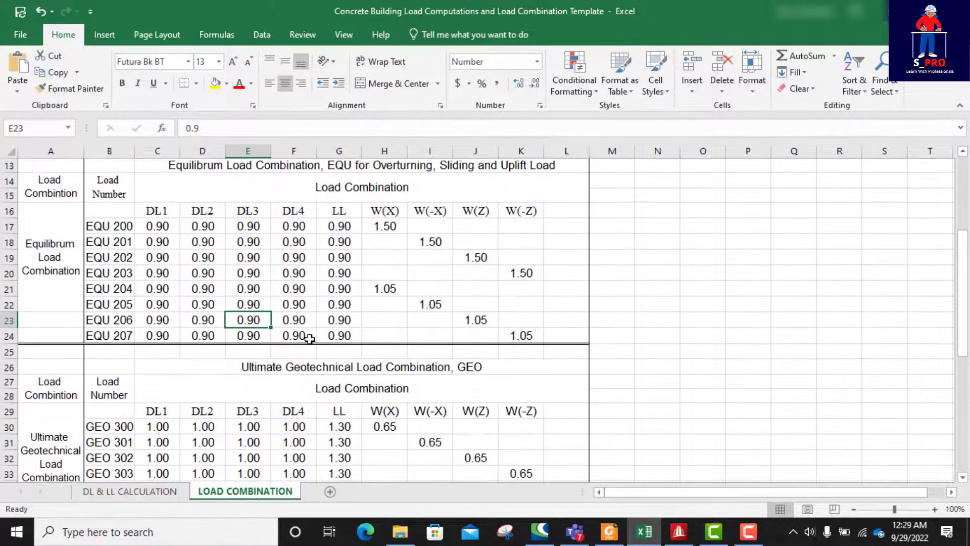
pyautogui.scroll(-1, 307, 338)
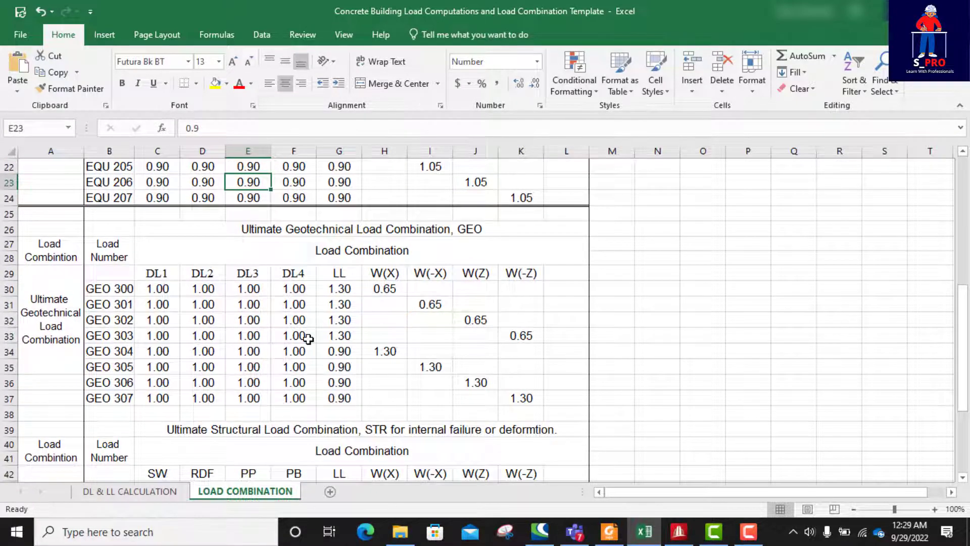
pyautogui.scroll(5, 308, 339)
pyautogui.scroll(2, 328, 337)
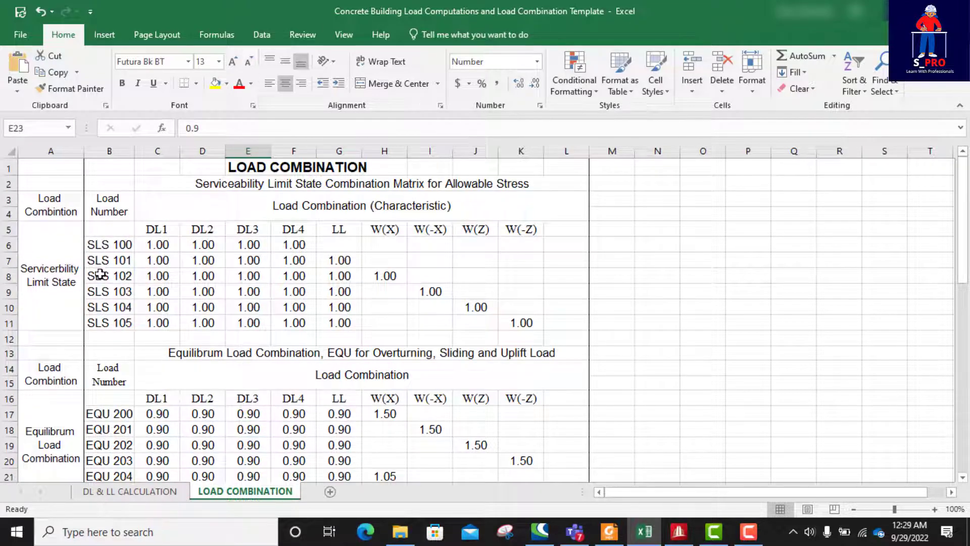
pyautogui.scroll(-3, 333, 298)
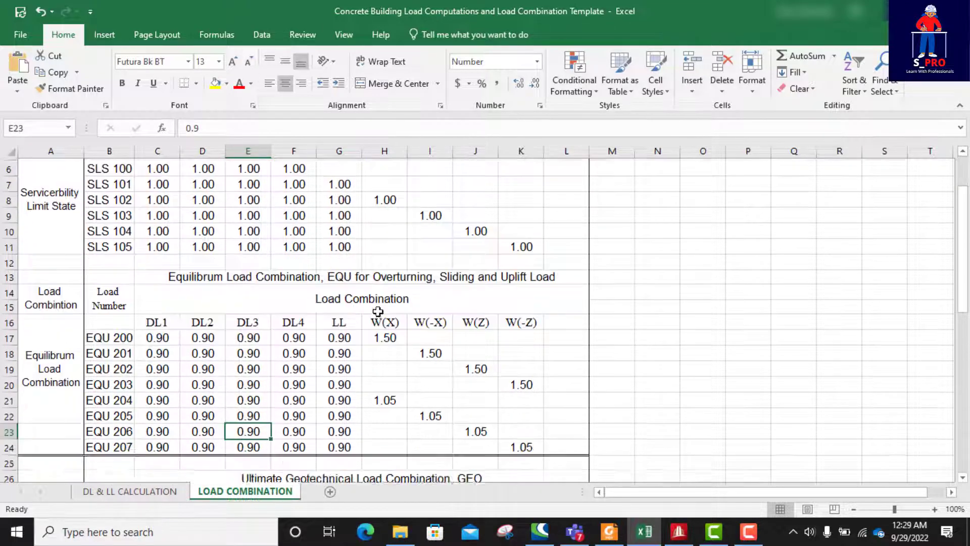
pyautogui.scroll(3, 278, 305)
pyautogui.scroll(-2, 228, 299)
pyautogui.scroll(-2, 197, 294)
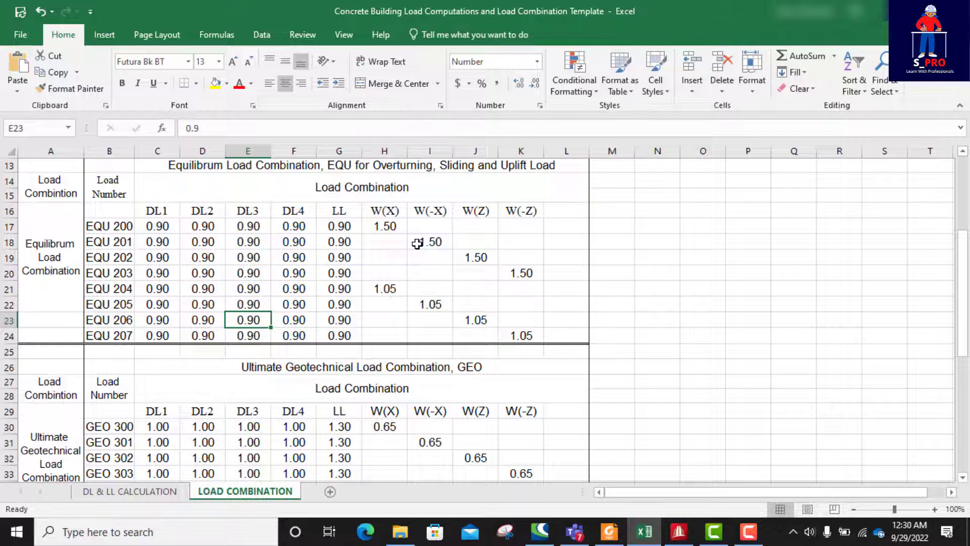
# - Examine the factors of the ultimate geotechnical combinations GEO 300 to GEO 307
pyautogui.scroll(-4, 407, 258)
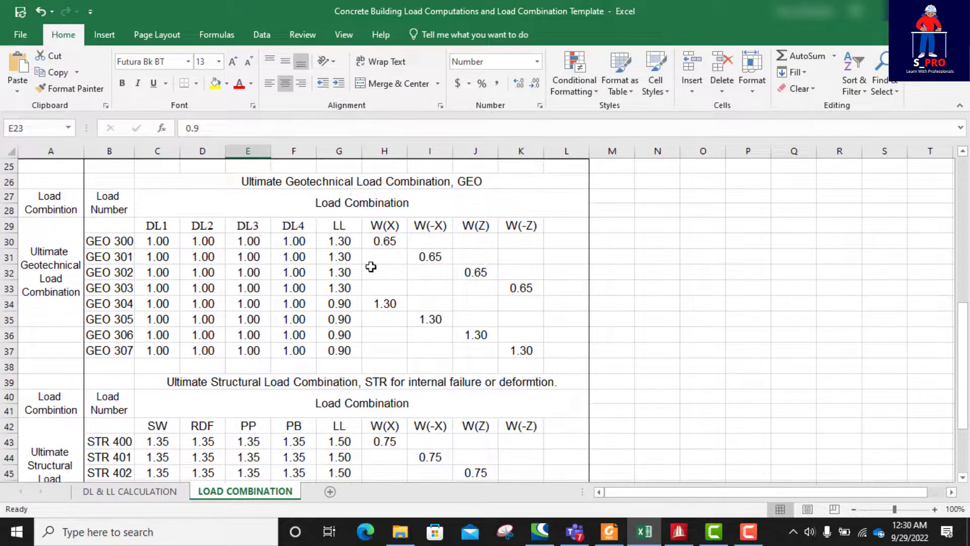
pyautogui.scroll(-1, 182, 263)
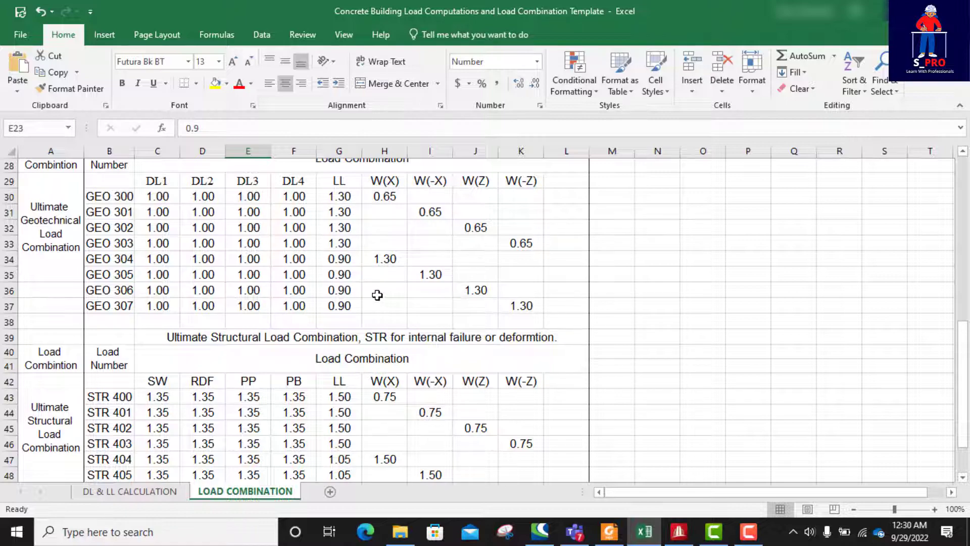
pyautogui.scroll(1, 377, 295)
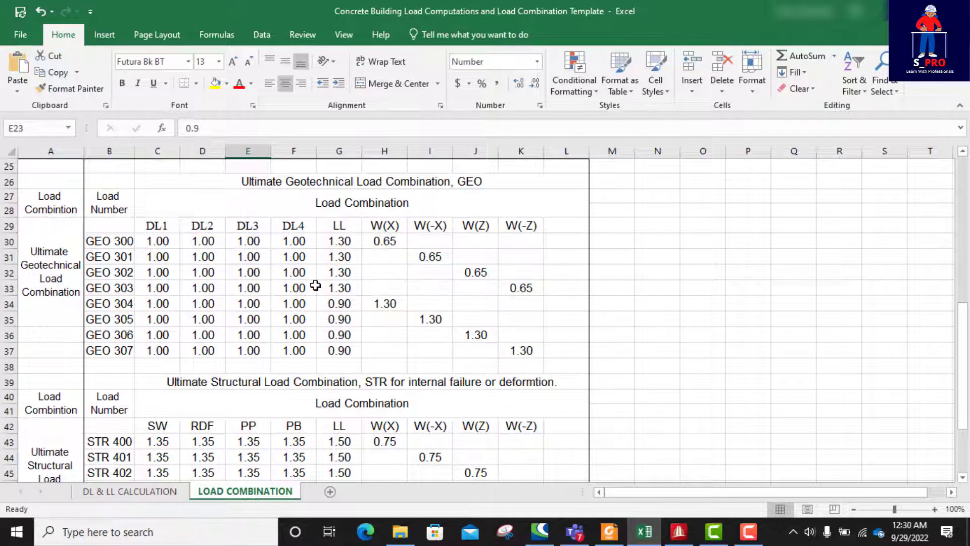
pyautogui.scroll(-1, 315, 286)
pyautogui.scroll(1, 316, 286)
# - Examine the ultimate structural combinations STR 400 to STR 407 and compare them with the SLS, EQU and GEO matrices
pyautogui.scroll(-4, 315, 285)
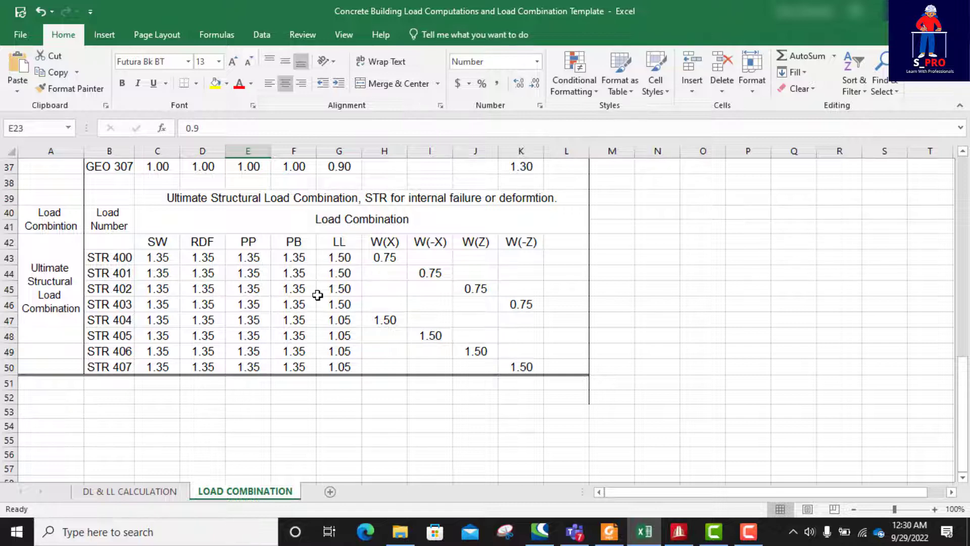
pyautogui.scroll(8, 318, 295)
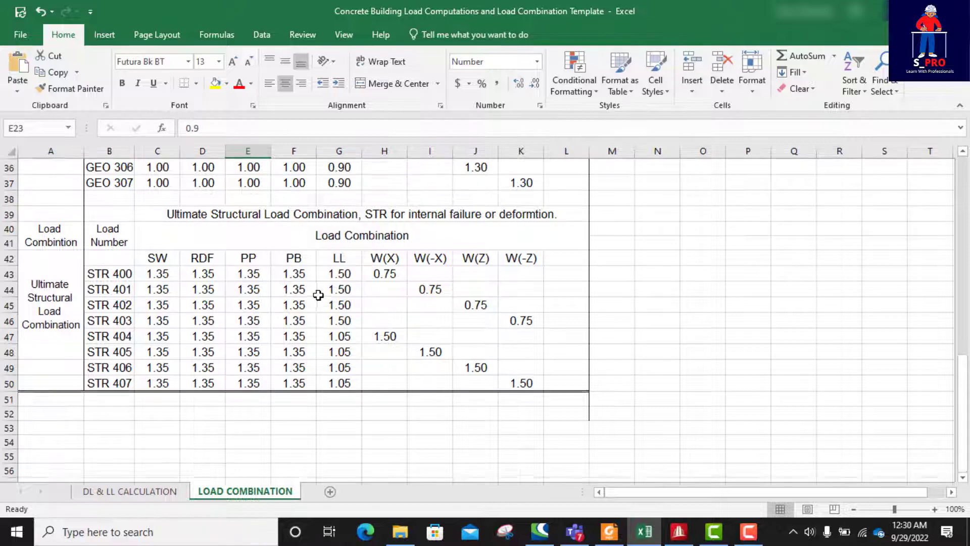
pyautogui.scroll(4, 302, 326)
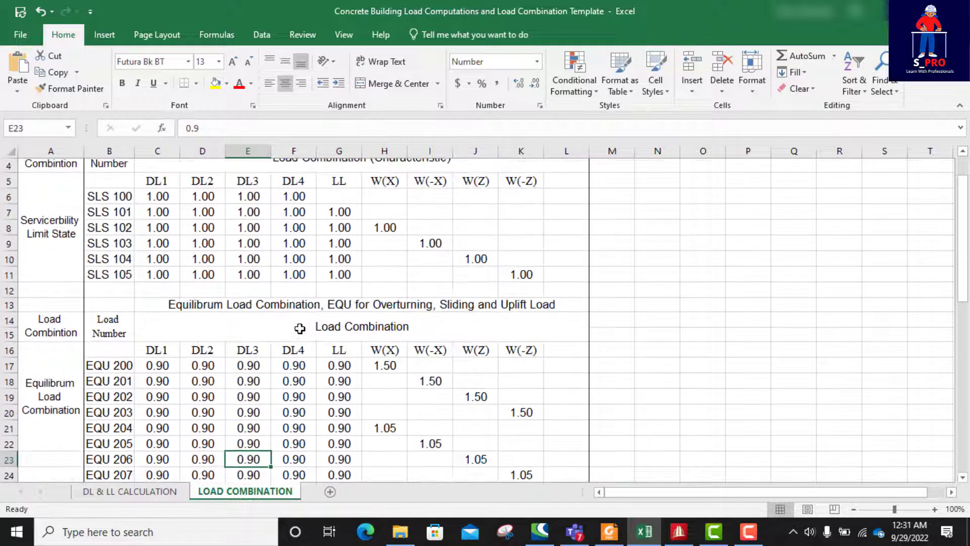
pyautogui.scroll(-4, 418, 329)
pyautogui.scroll(-10, 138, 245)
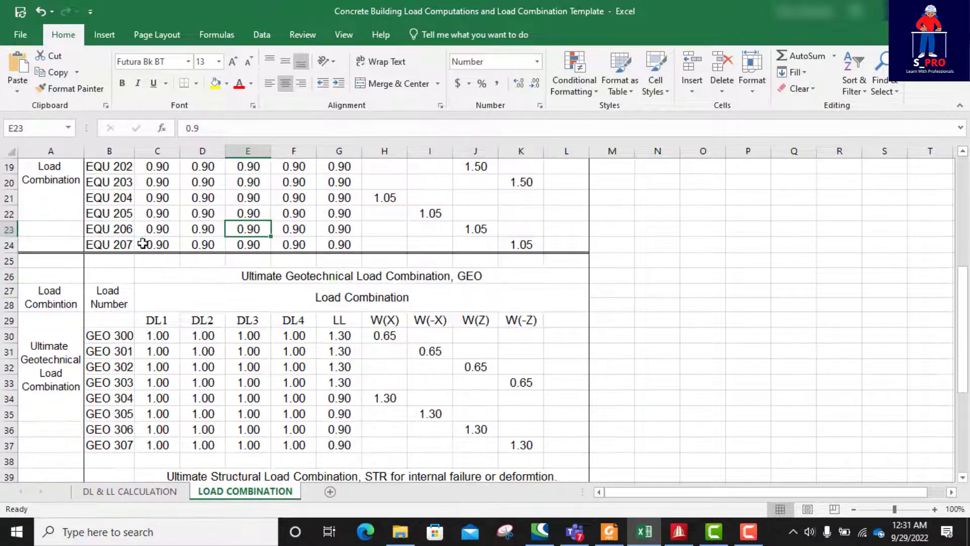
pyautogui.scroll(2, 298, 258)
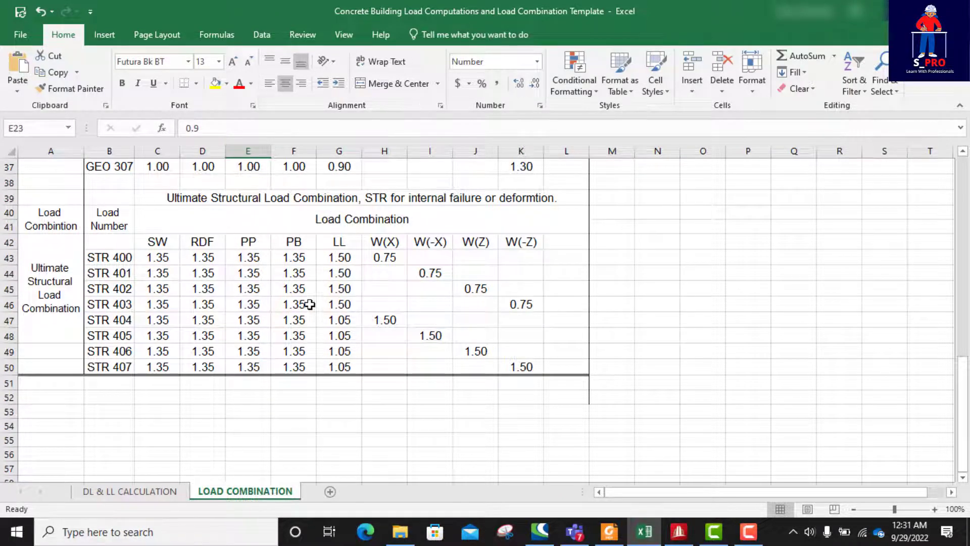
pyautogui.scroll(1, 309, 303)
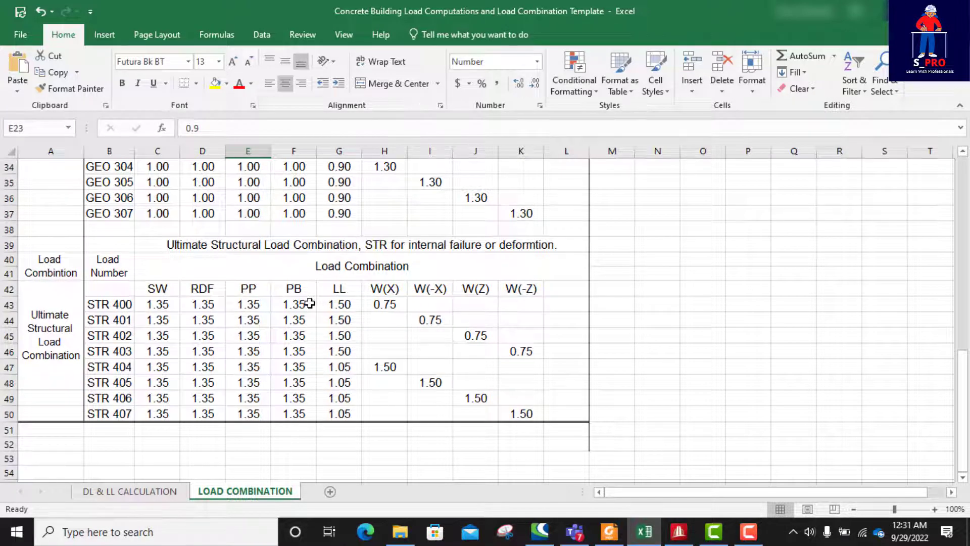
pyautogui.scroll(7, 309, 303)
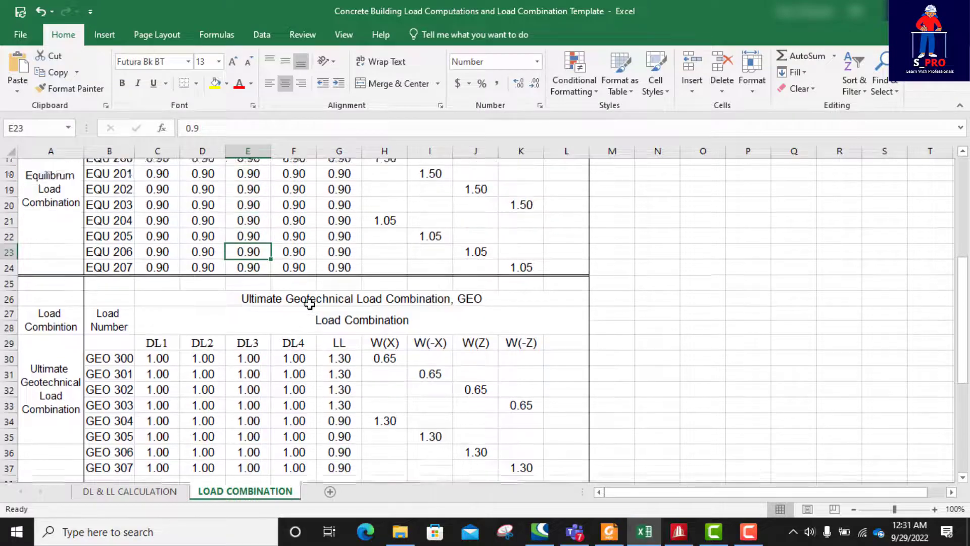
pyautogui.scroll(-4, 311, 303)
pyautogui.scroll(-5, 310, 304)
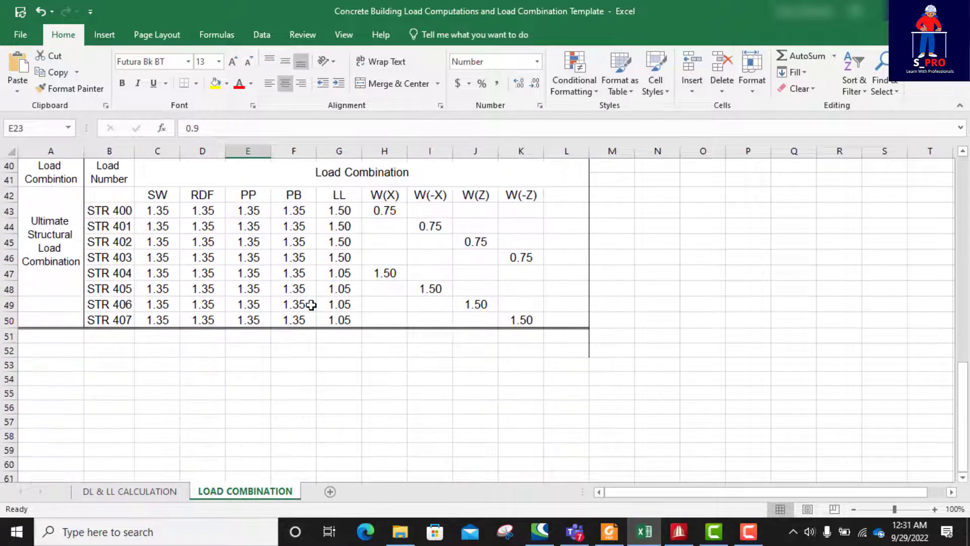
pyautogui.scroll(13, 336, 306)
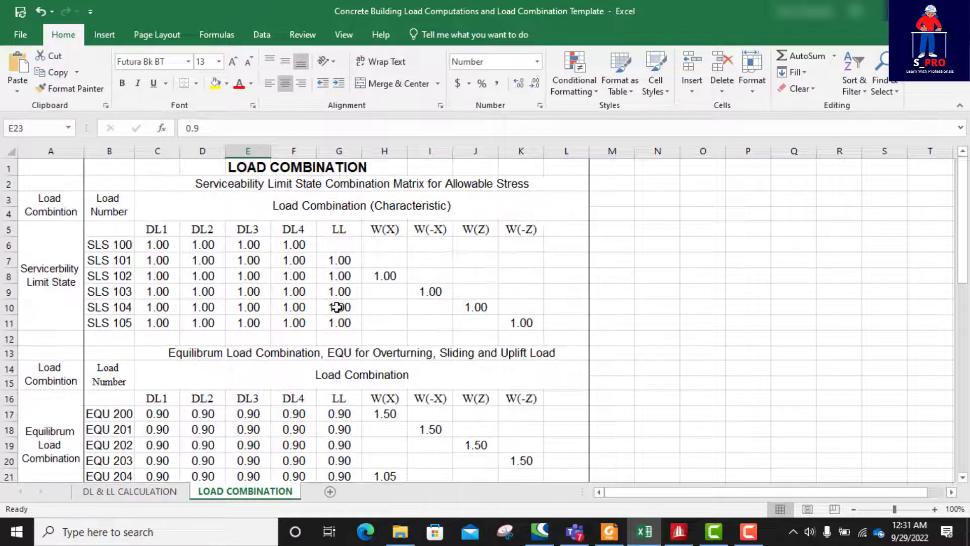
pyautogui.scroll(-3, 337, 306)
pyautogui.scroll(3, 338, 314)
pyautogui.scroll(-2, 338, 315)
# - Glance through the DL & LL CALCULATION sheet again and recheck the SLS and EQU factors on the LOAD COMBINATION sheet
pyautogui.click(164, 494)
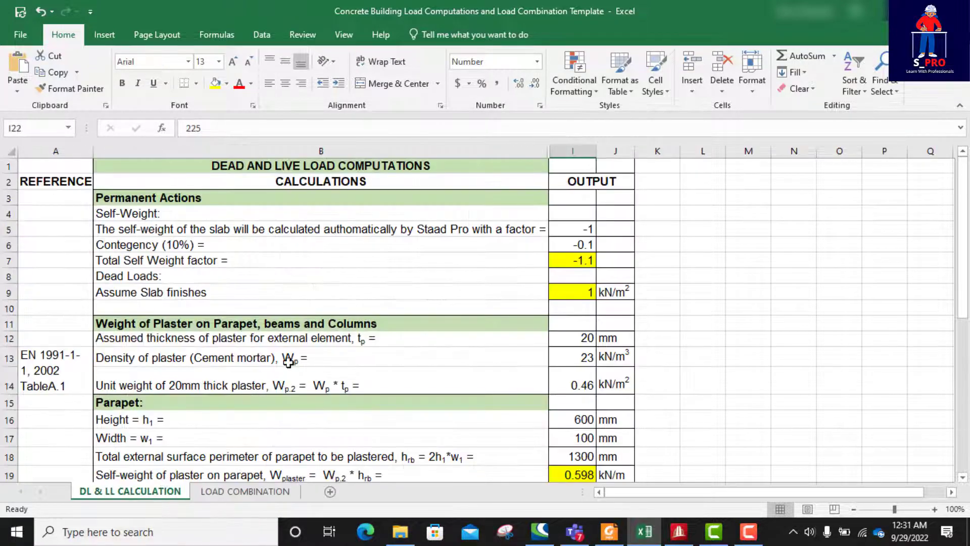
pyautogui.scroll(-12, 288, 362)
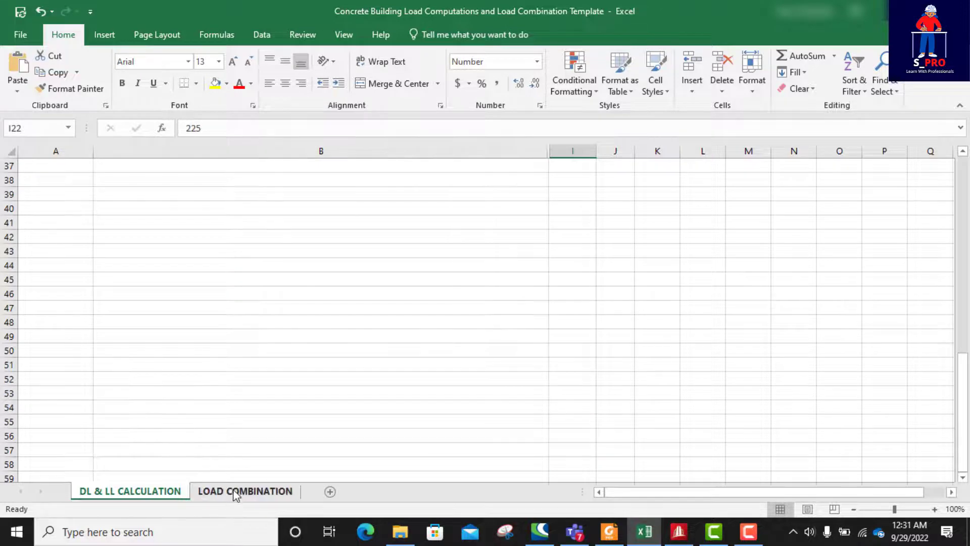
pyautogui.click(235, 493)
pyautogui.scroll(3, 302, 358)
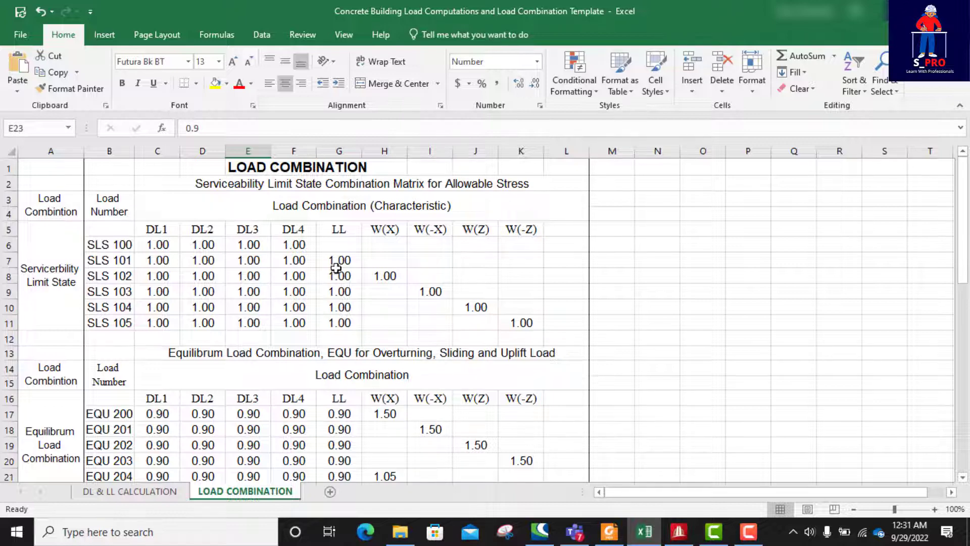
pyautogui.scroll(-2, 336, 270)
pyautogui.scroll(-1, 334, 276)
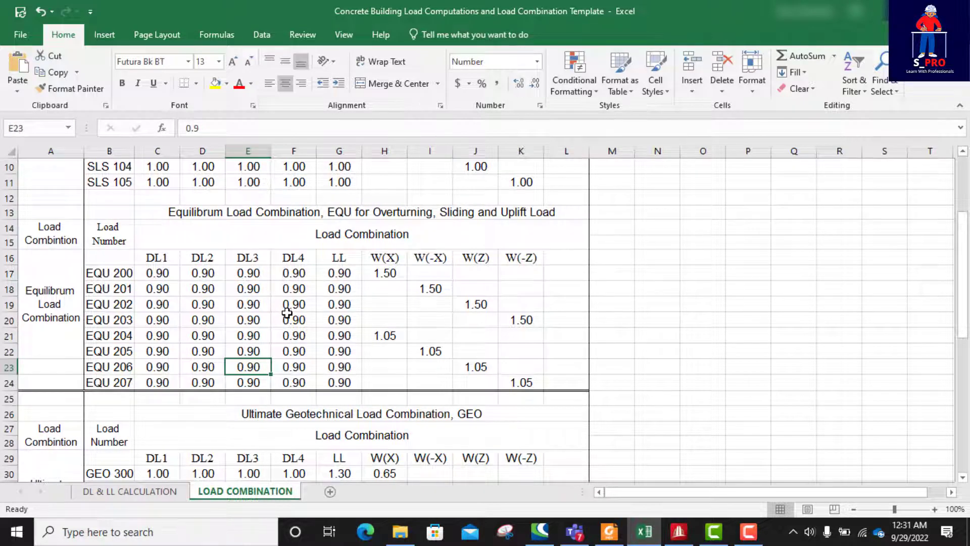
pyautogui.scroll(1, 354, 316)
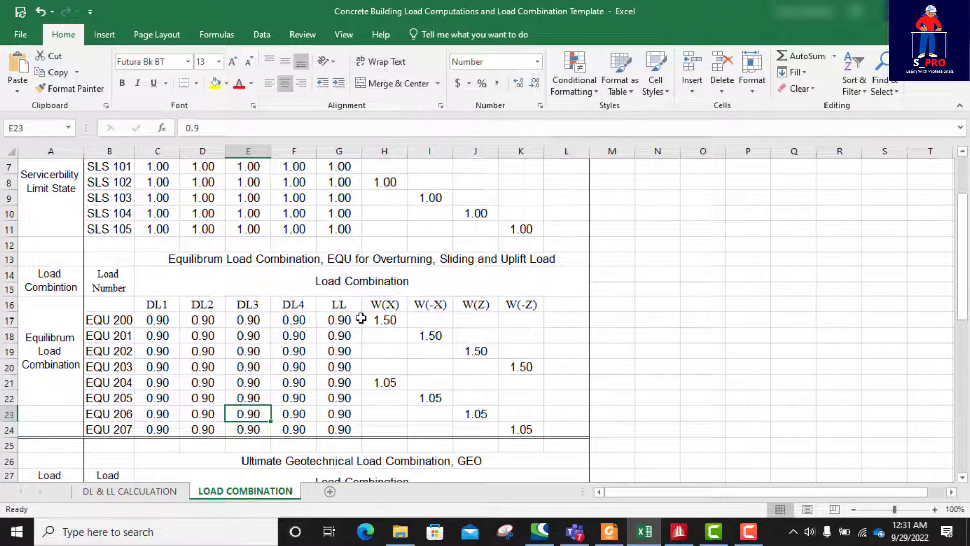
pyautogui.scroll(2, 360, 318)
pyautogui.scroll(-1, 369, 314)
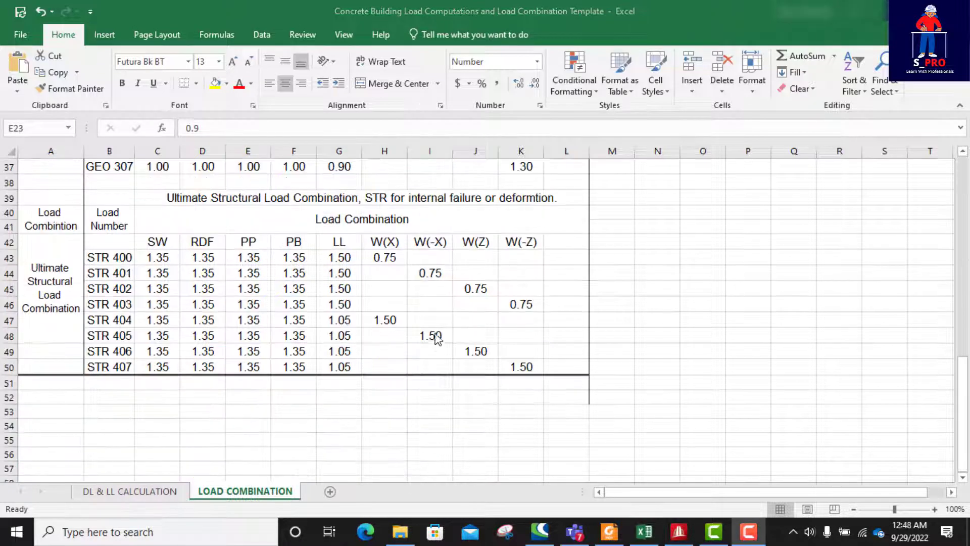
# - Review the SLS, EQU, GEO and STR matrices on the LOAD COMBINATION sheet from the first to the last
pyautogui.scroll(5, 430, 335)
pyautogui.scroll(7, 429, 335)
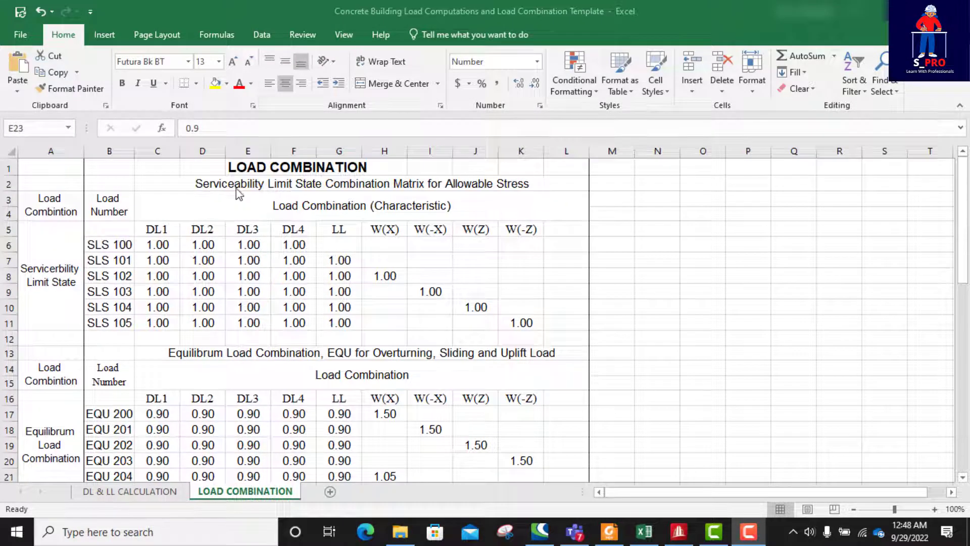
pyautogui.scroll(-2, 338, 227)
pyautogui.scroll(-2, 338, 227)
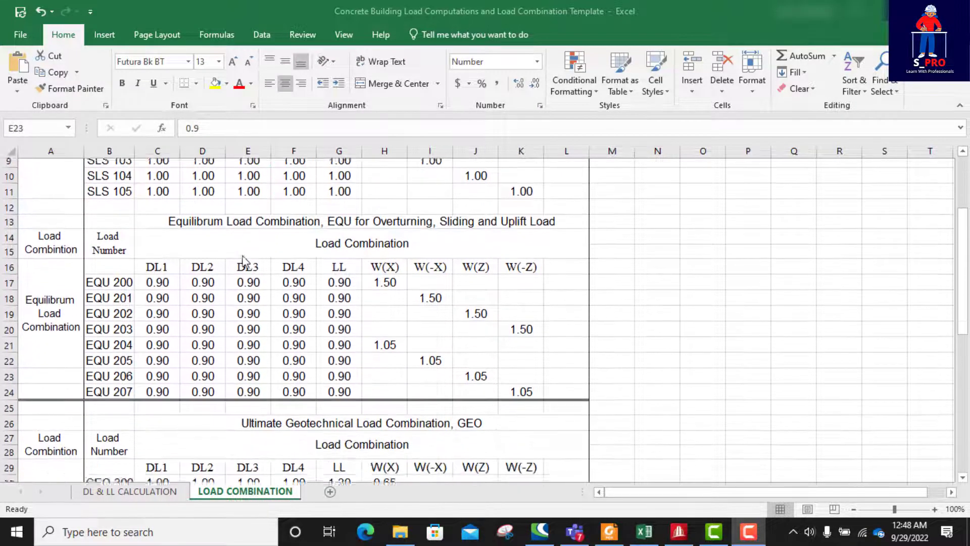
pyautogui.scroll(-2, 245, 296)
pyautogui.scroll(-4, 244, 296)
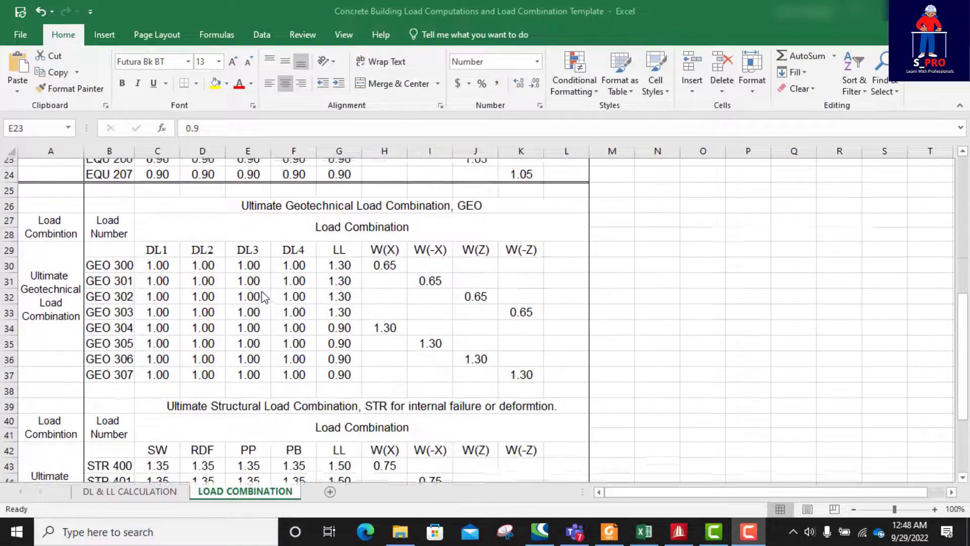
pyautogui.scroll(-4, 218, 280)
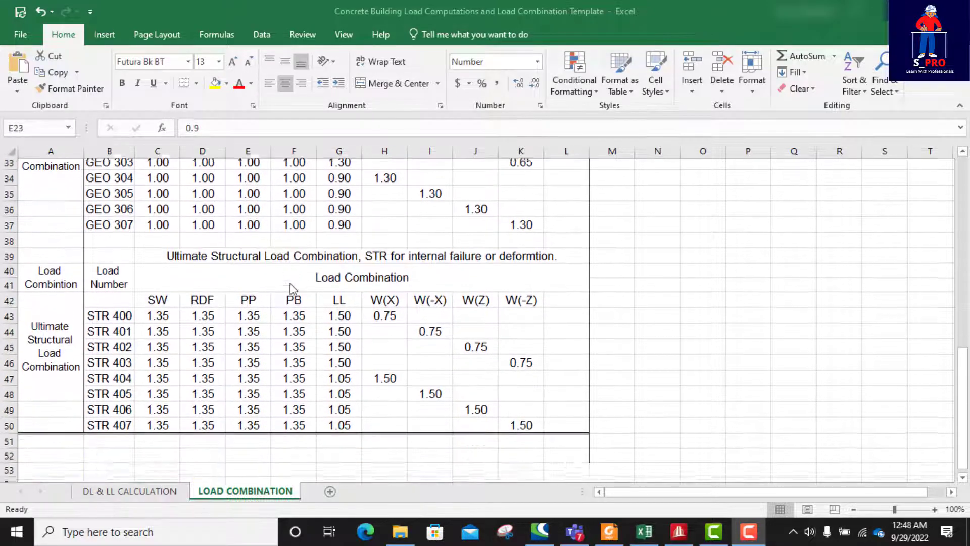
pyautogui.scroll(-1, 253, 280)
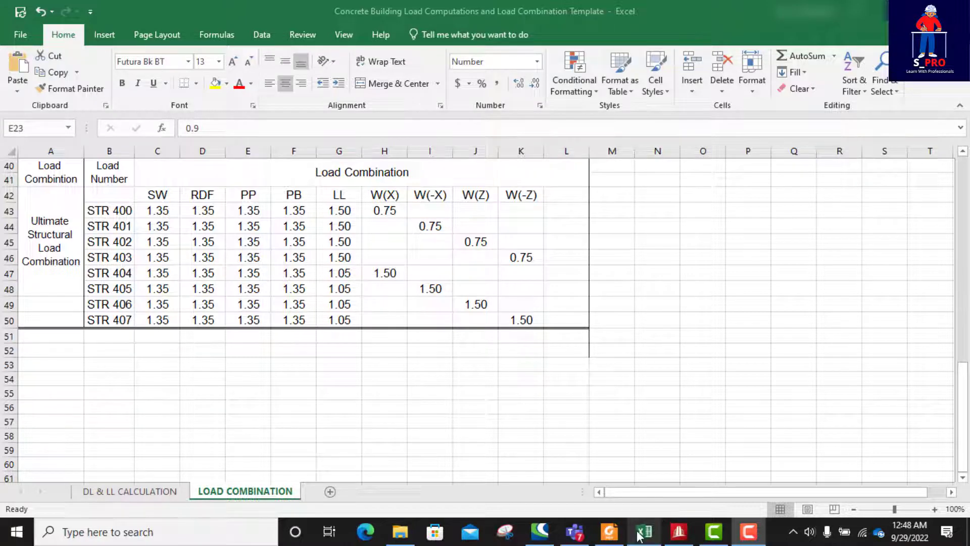
# - Switch to STAAD.Pro and name the new load combination number 32 STR COMBINATION 400
pyautogui.moveTo(639, 535)
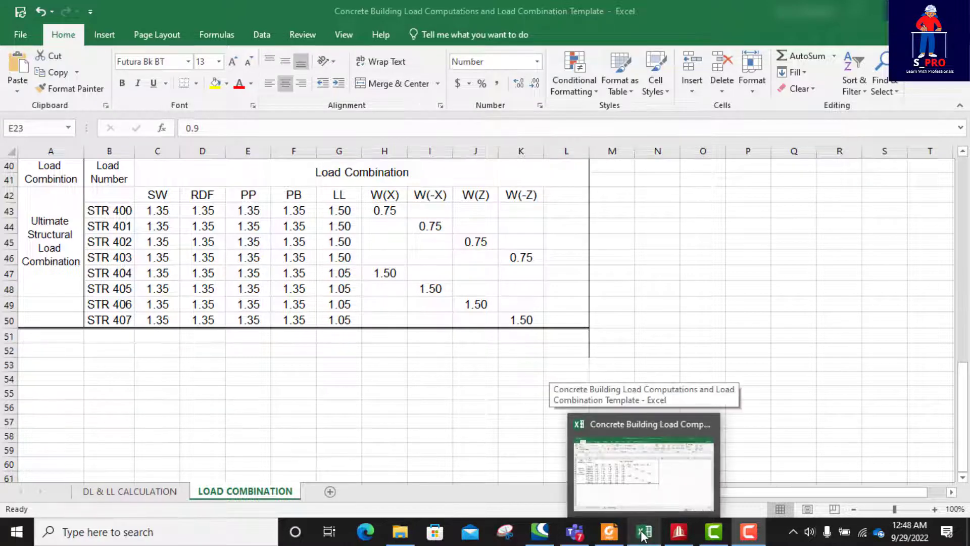
pyautogui.click(679, 531)
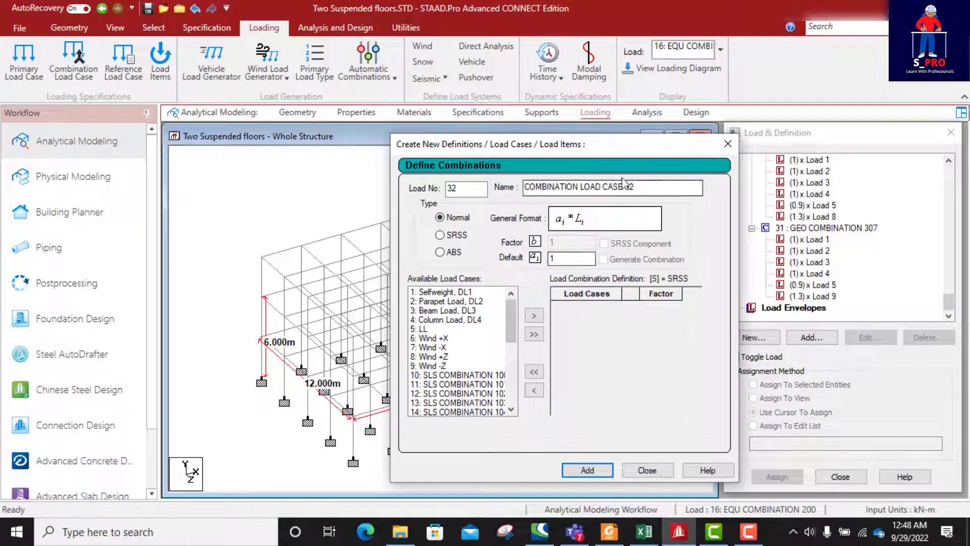
pyautogui.moveTo(641, 187); pyautogui.dragTo(500, 180)
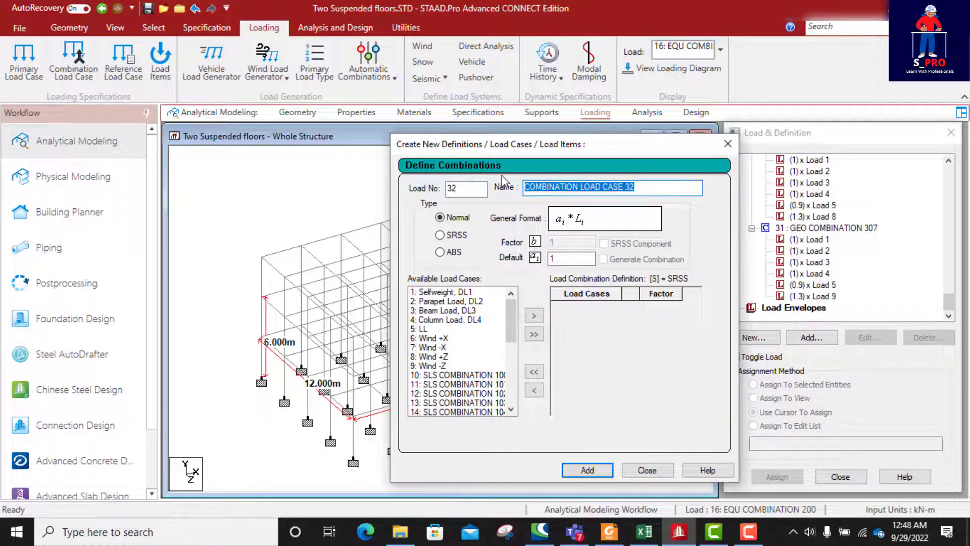
pyautogui.write('GEO COMBINATION 300')
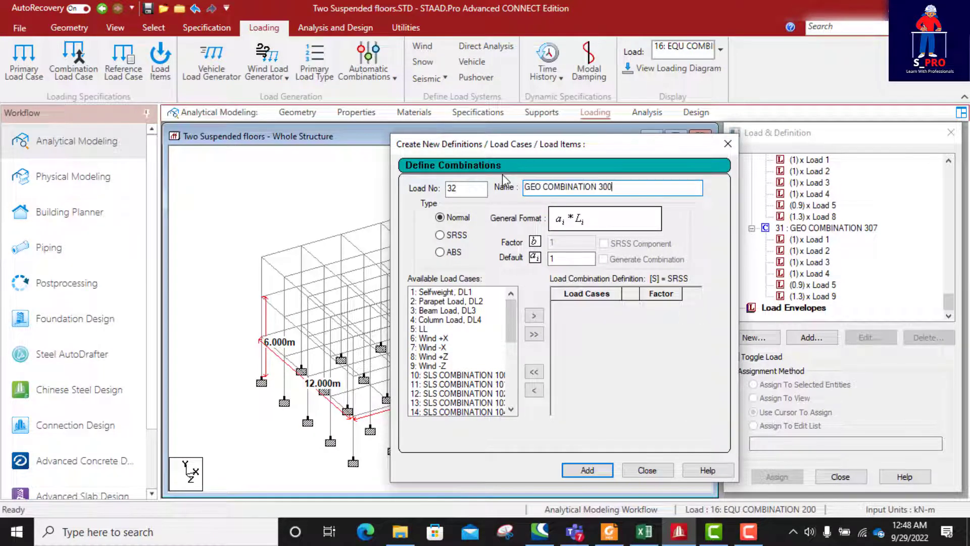
pyautogui.doubleClick(543, 188)
pyautogui.write('S')
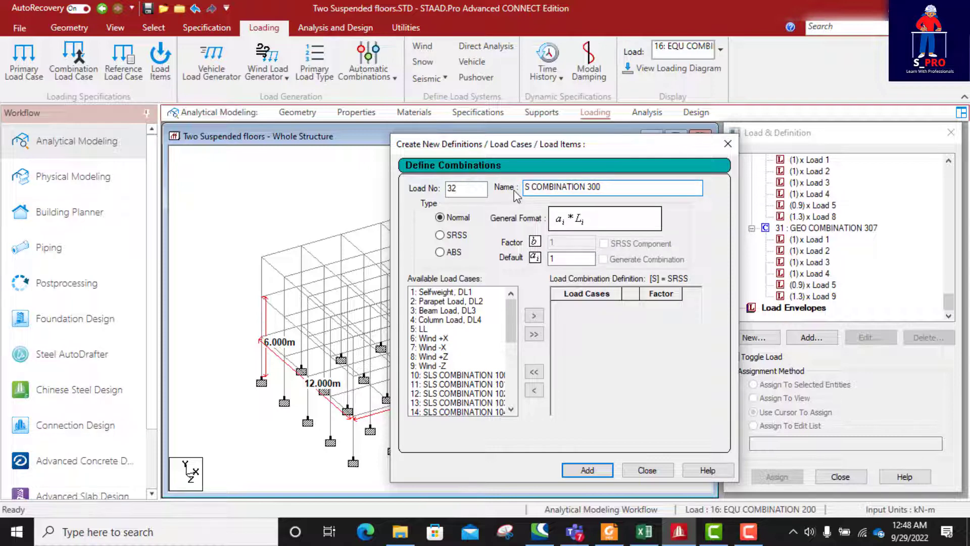
pyautogui.write('TR')
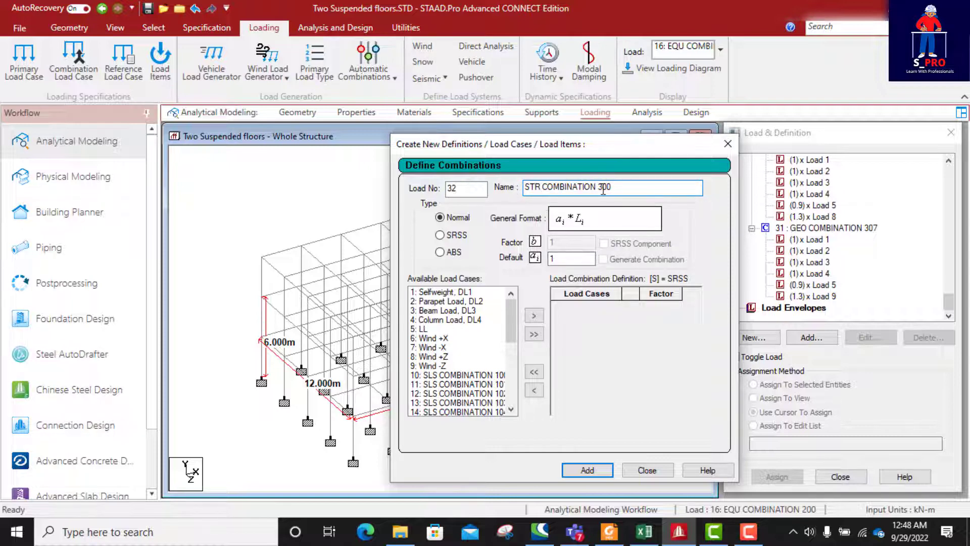
pyautogui.moveTo(603, 192); pyautogui.dragTo(600, 196)
pyautogui.write('4')
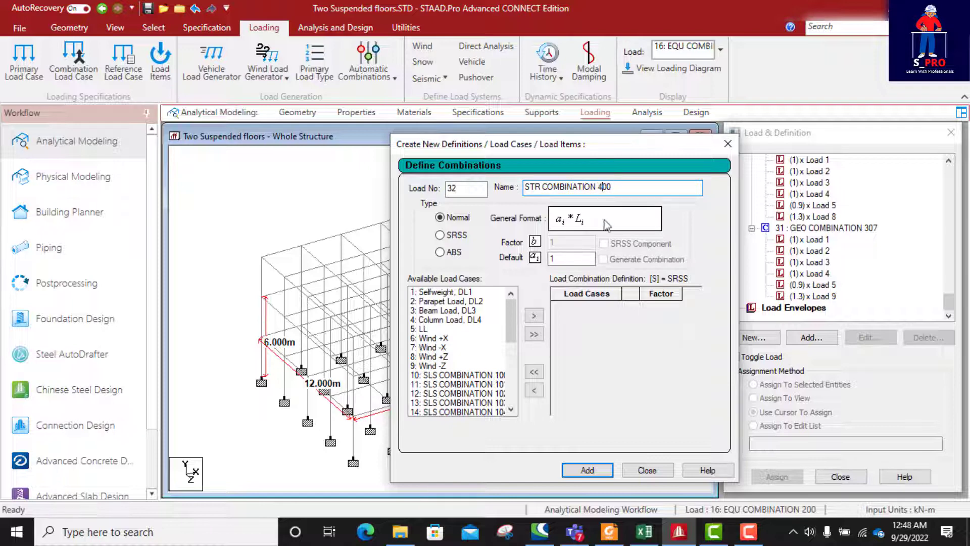
# - Check the STR 400 row in Excel, then include dead load cases 1 to 4 in STR COMBINATION 400 with a factor of 1.35 each
pyautogui.click(644, 533)
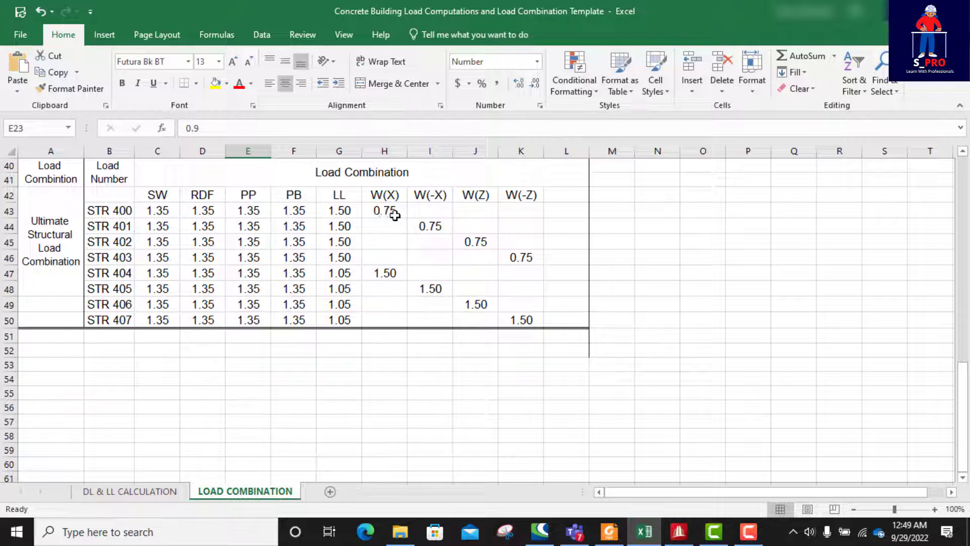
pyautogui.click(679, 531)
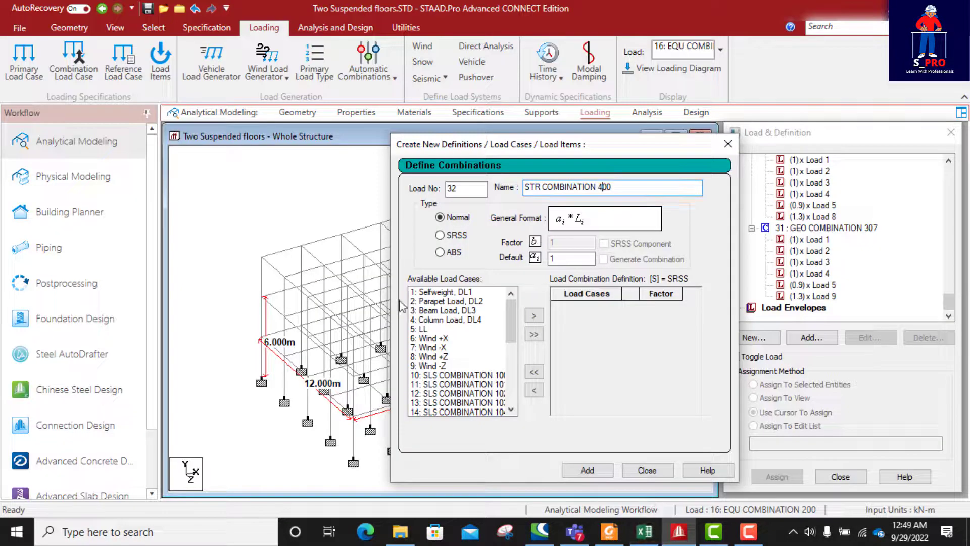
pyautogui.moveTo(462, 292); pyautogui.dragTo(457, 320)
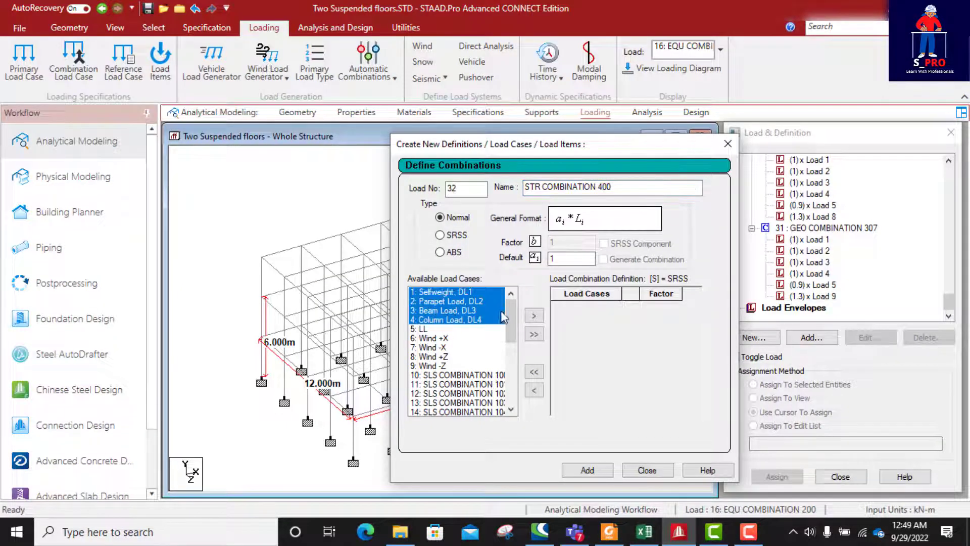
pyautogui.click(533, 316)
pyautogui.click(658, 306)
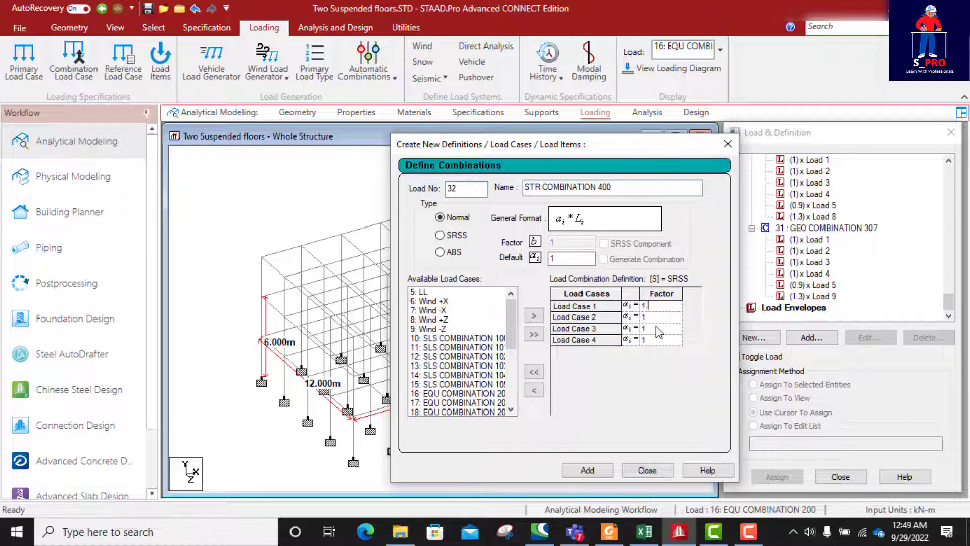
pyautogui.write('.35')
pyautogui.click(656, 318)
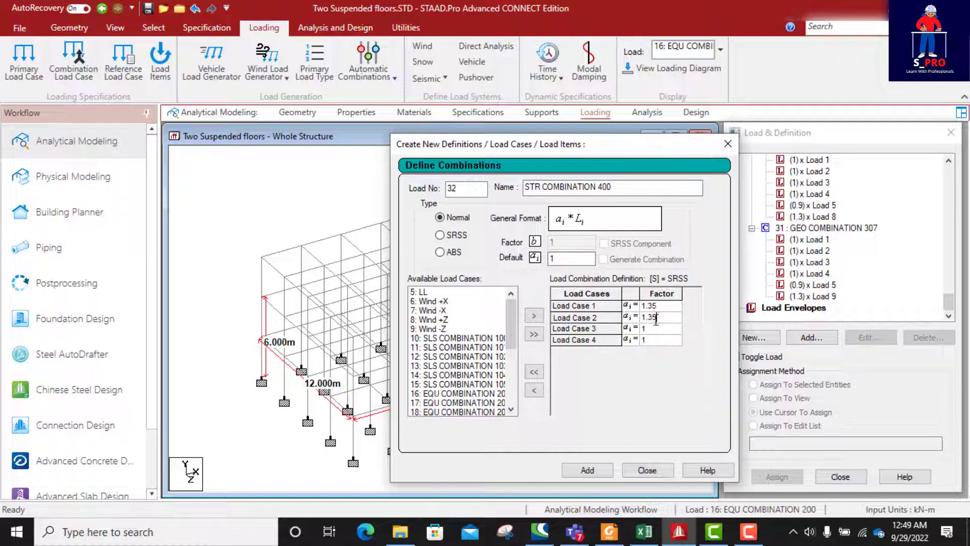
pyautogui.click(653, 328)
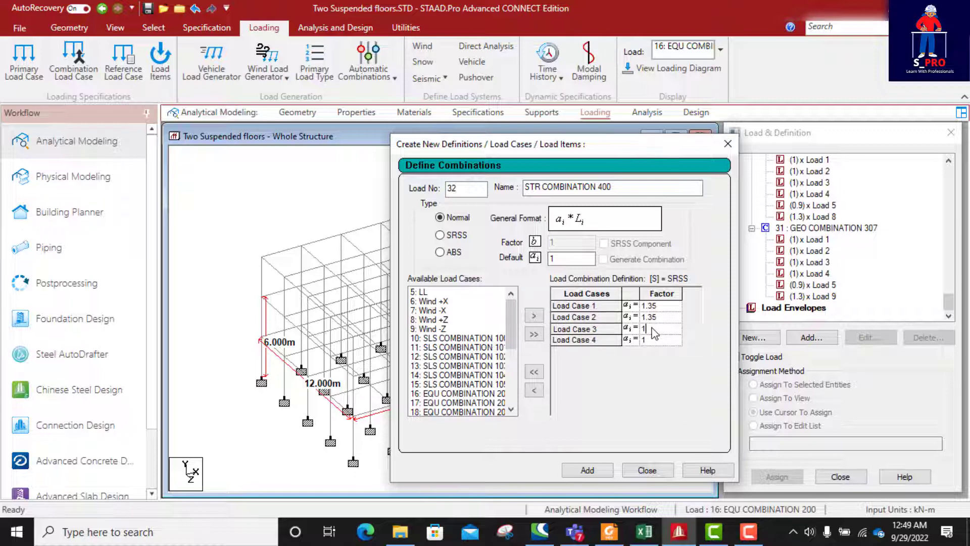
pyautogui.write('.35')
pyautogui.click(654, 340)
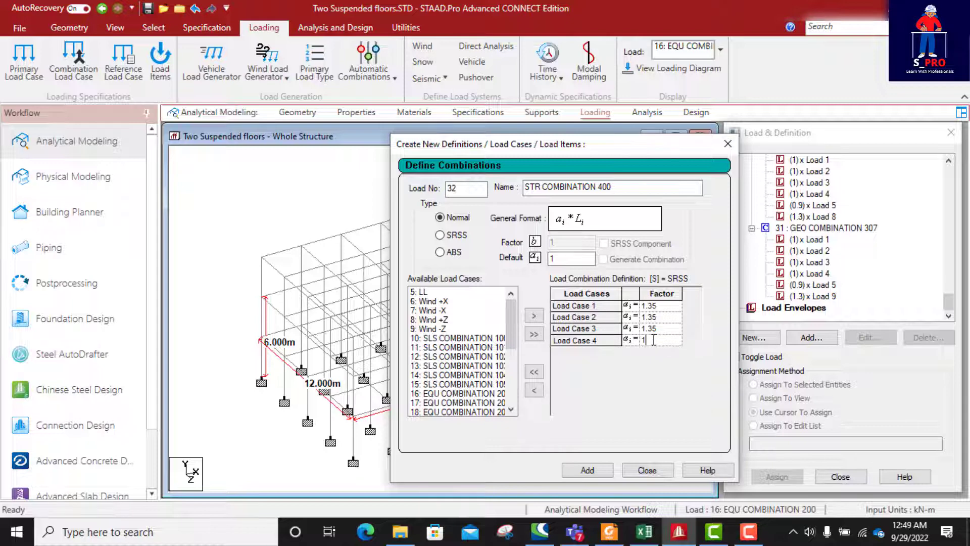
pyautogui.write('.35')
# - Include the live load case LL in STR COMBINATION 400 with a factor of 1.5, checking it against the Excel template
pyautogui.click(422, 292)
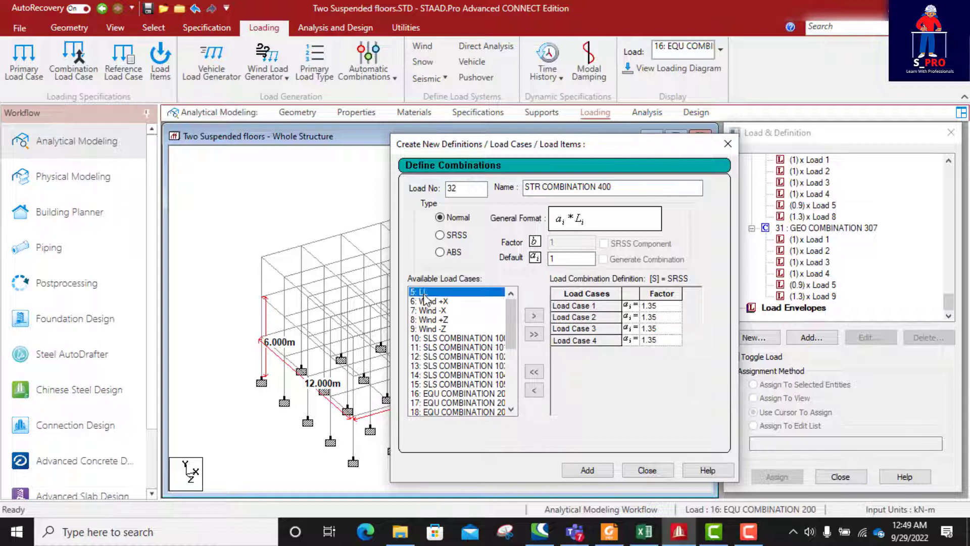
pyautogui.click(532, 316)
pyautogui.click(644, 535)
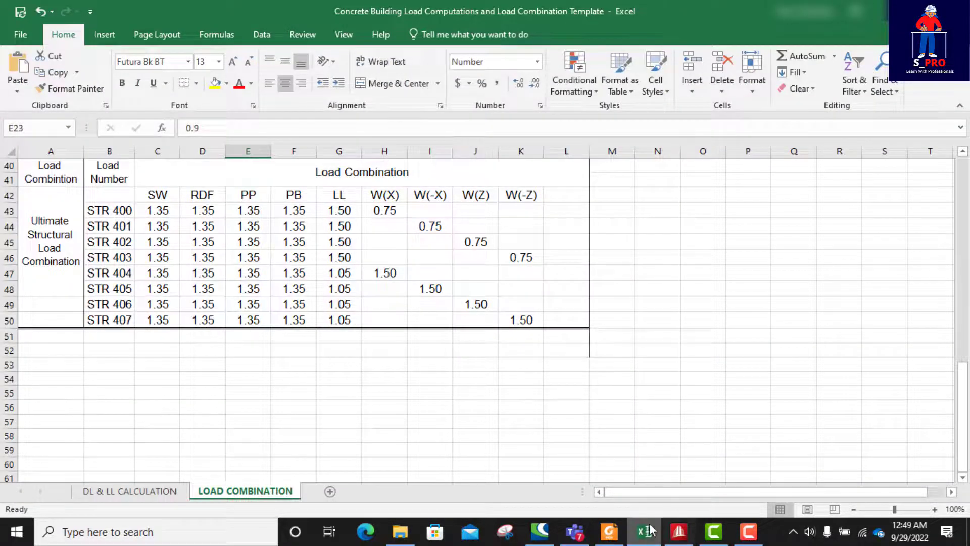
pyautogui.click(679, 531)
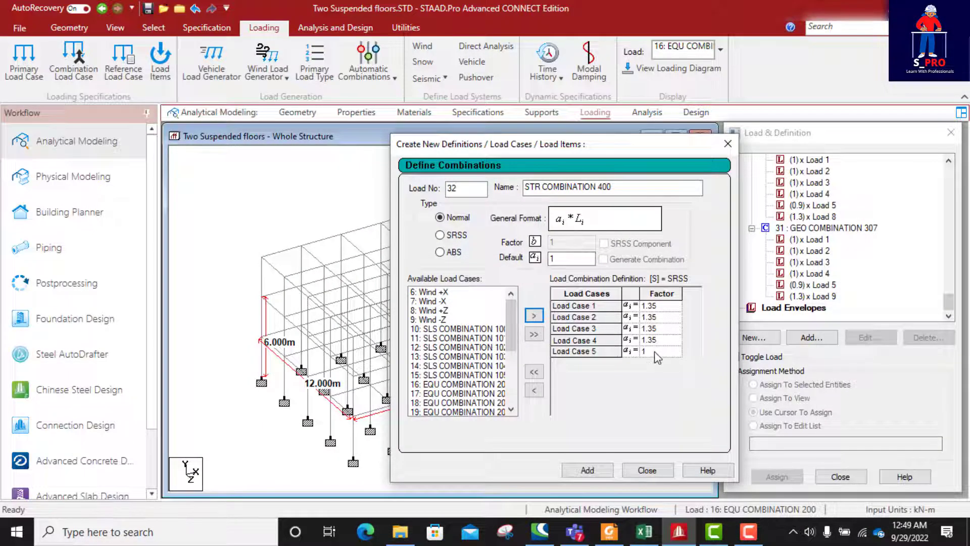
pyautogui.click(657, 352)
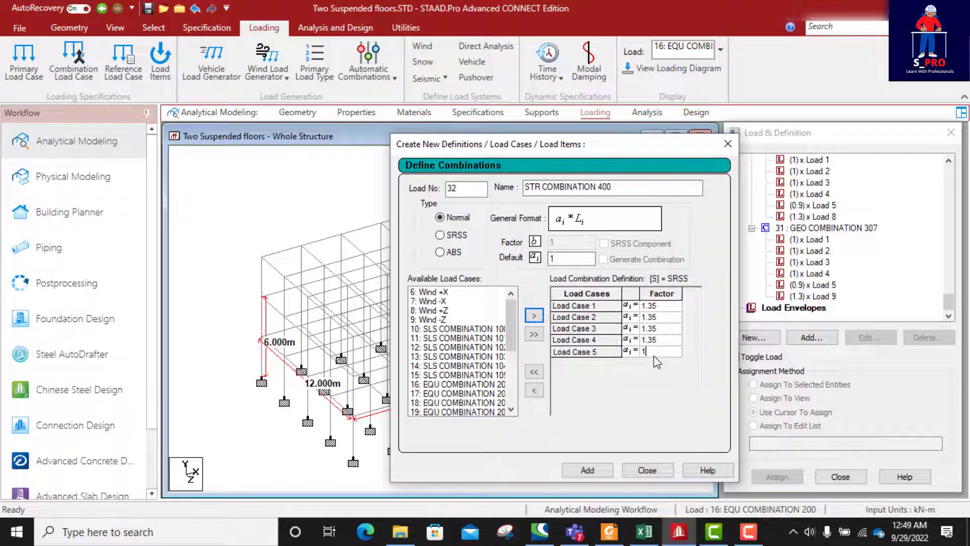
pyautogui.write('.5')
# - Include Wind +X with a factor of 0.75, copy the combination's name and add STR COMBINATION 400 to the model
pyautogui.click(434, 293)
pyautogui.click(534, 315)
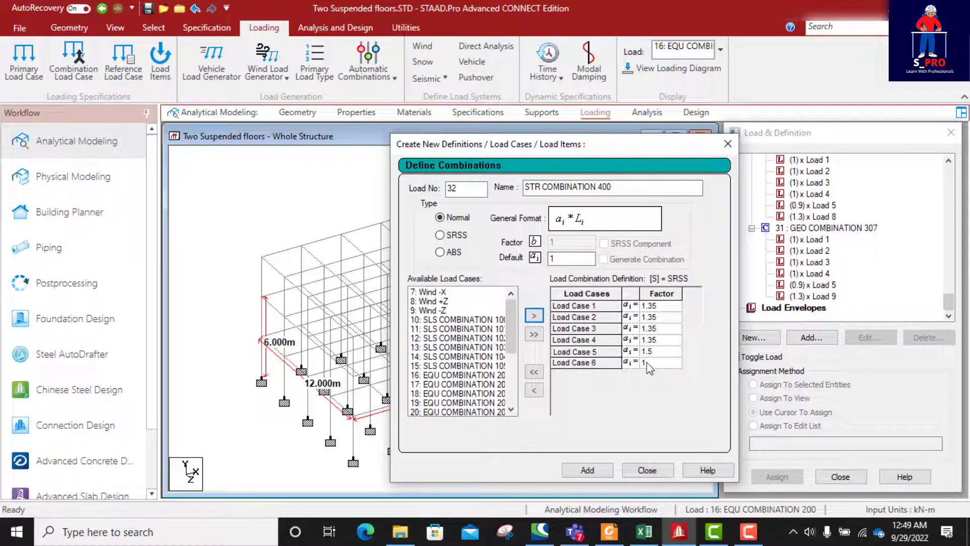
pyautogui.click(651, 363)
pyautogui.moveTo(651, 363); pyautogui.dragTo(640, 365)
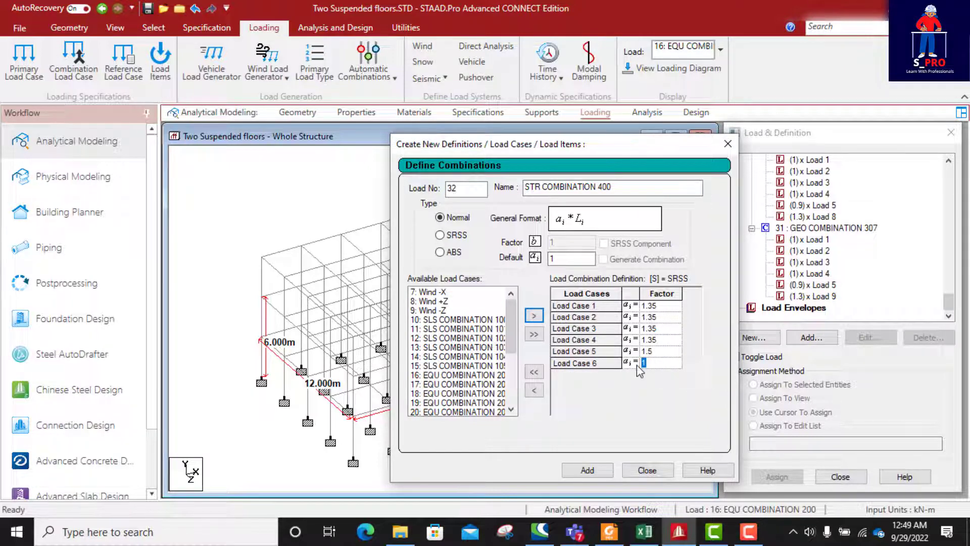
pyautogui.write('0.75')
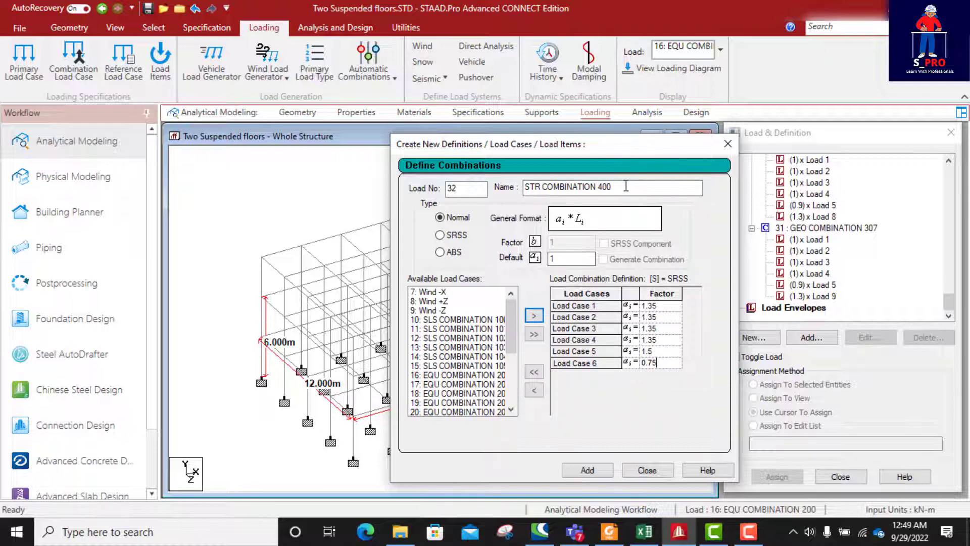
pyautogui.moveTo(626, 186); pyautogui.dragTo(508, 189)
pyautogui.hotkey('ctrl', 'c')
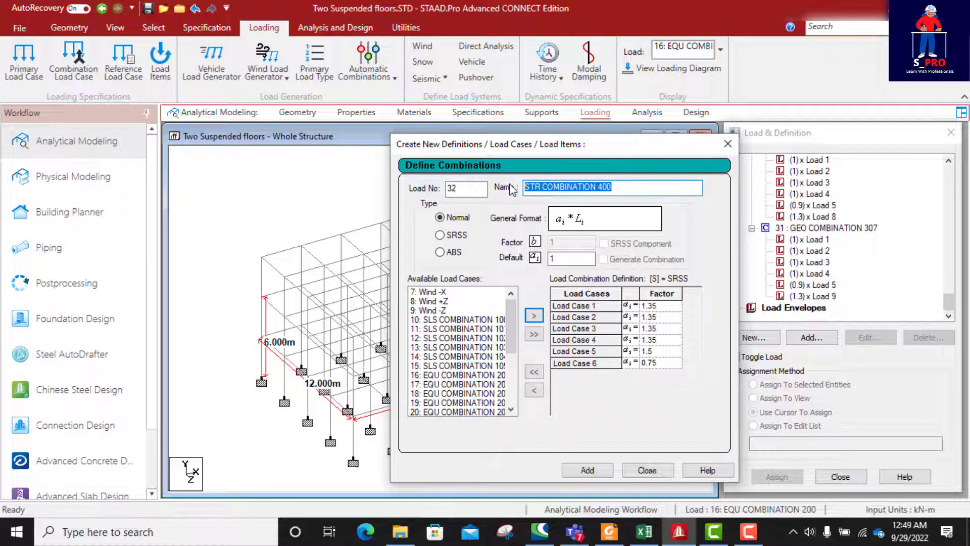
pyautogui.click(587, 470)
# - Name load combination 33 STR COMBINATION 401 and include load cases 1 to 5 in its definition
pyautogui.moveTo(640, 187); pyautogui.dragTo(497, 202)
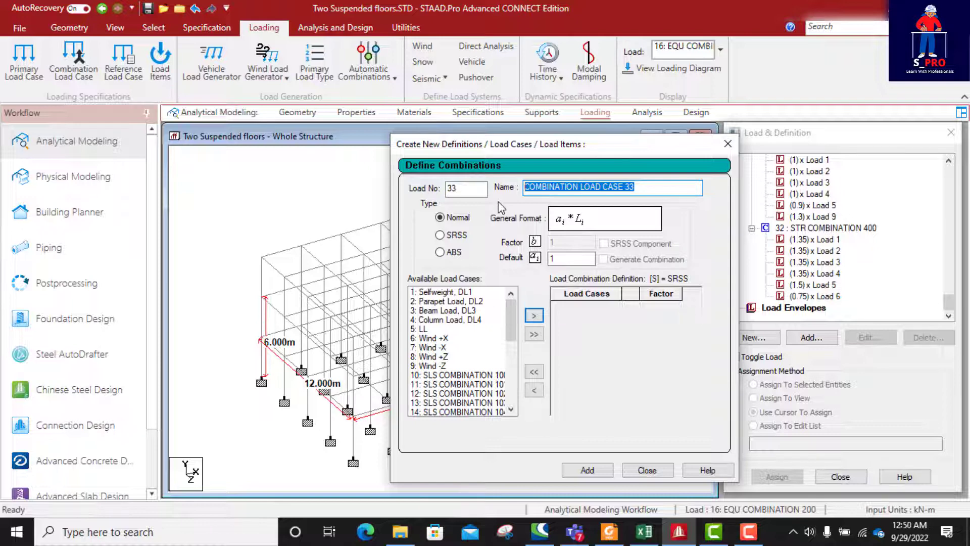
pyautogui.hotkey('ctrl', 'v')
pyautogui.press('BackSpace')
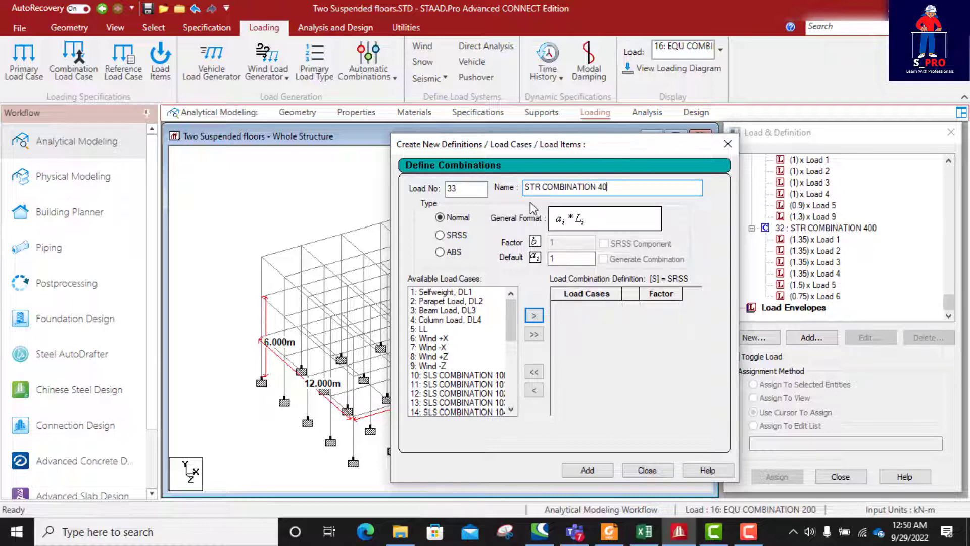
pyautogui.write('1')
pyautogui.moveTo(454, 292); pyautogui.dragTo(449, 332)
pyautogui.click(534, 315)
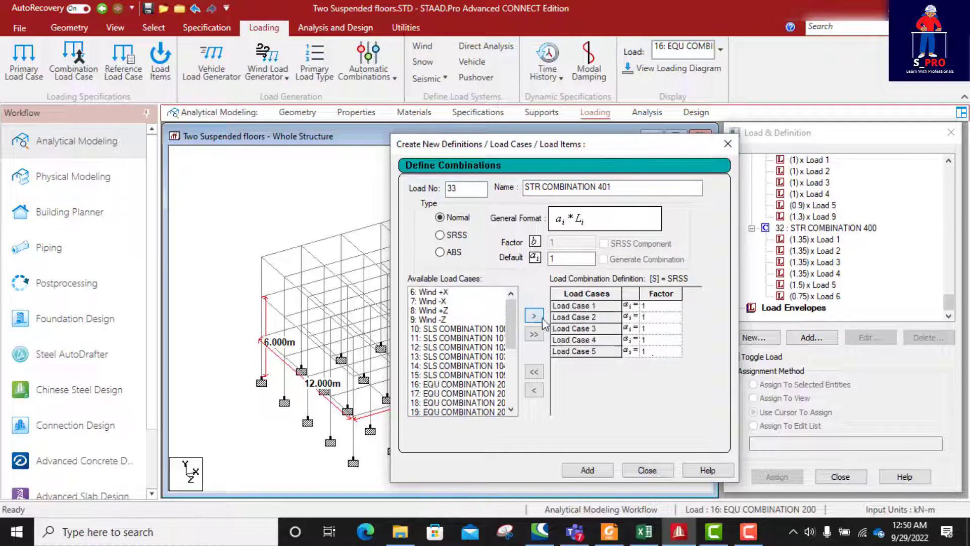
# - Set the factors of load cases 1 to 4 in STR COMBINATION 401 to 1.35
pyautogui.click(658, 307)
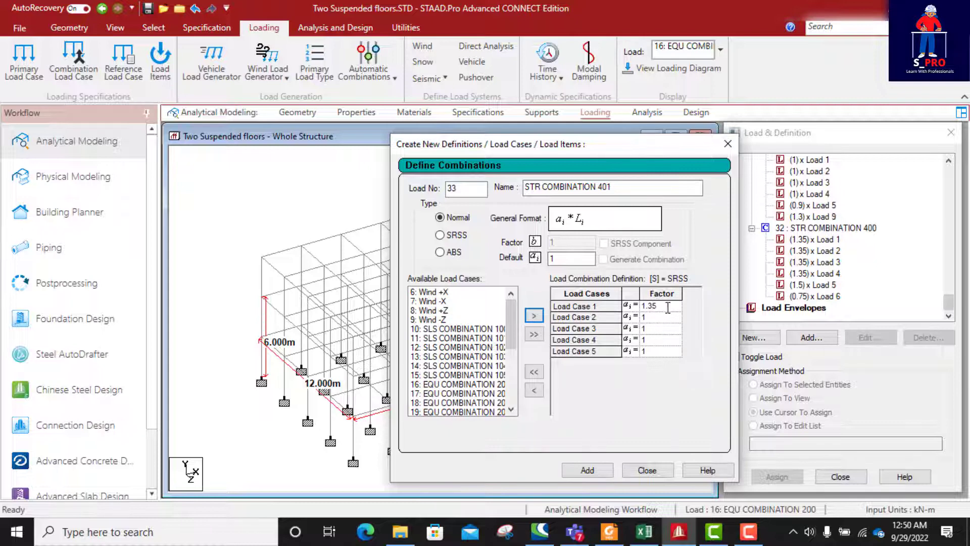
pyautogui.moveTo(657, 306); pyautogui.dragTo(626, 309)
pyautogui.hotkey('ctrl', 'c')
pyautogui.click(658, 320)
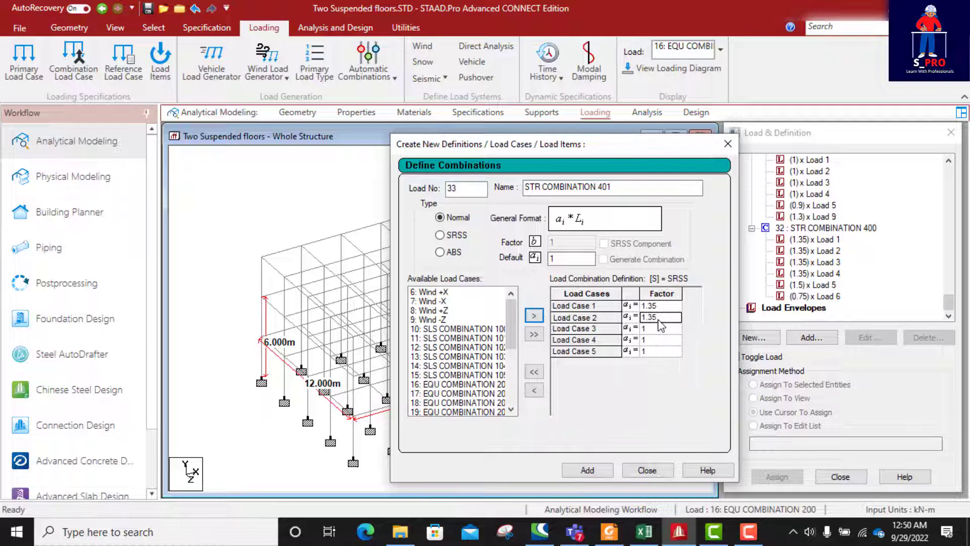
pyautogui.click(659, 328)
pyautogui.hotkey('ctrl', 'v')
pyautogui.click(659, 340)
pyautogui.hotkey('ctrl', 'v')
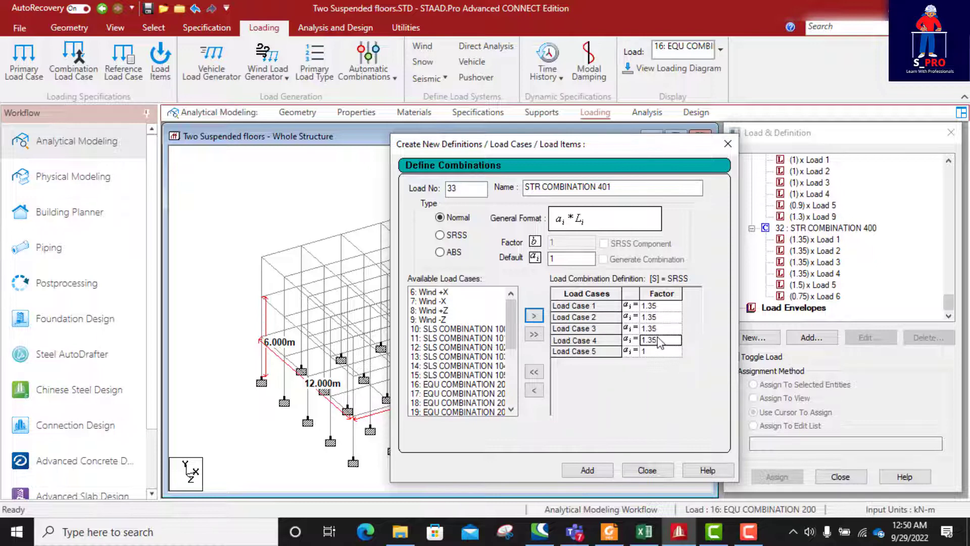
# - Set load case 5's factor to 1.5 in STR COMBINATION 401 and include Wind -X with a factor of 0.75
pyautogui.click(654, 352)
pyautogui.click(654, 353)
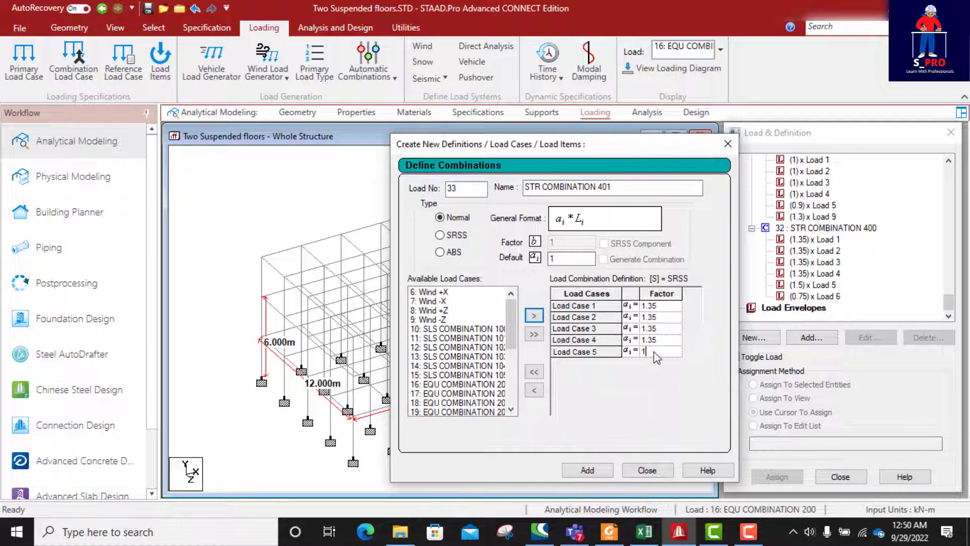
pyautogui.write('.5')
pyautogui.click(439, 301)
pyautogui.click(532, 316)
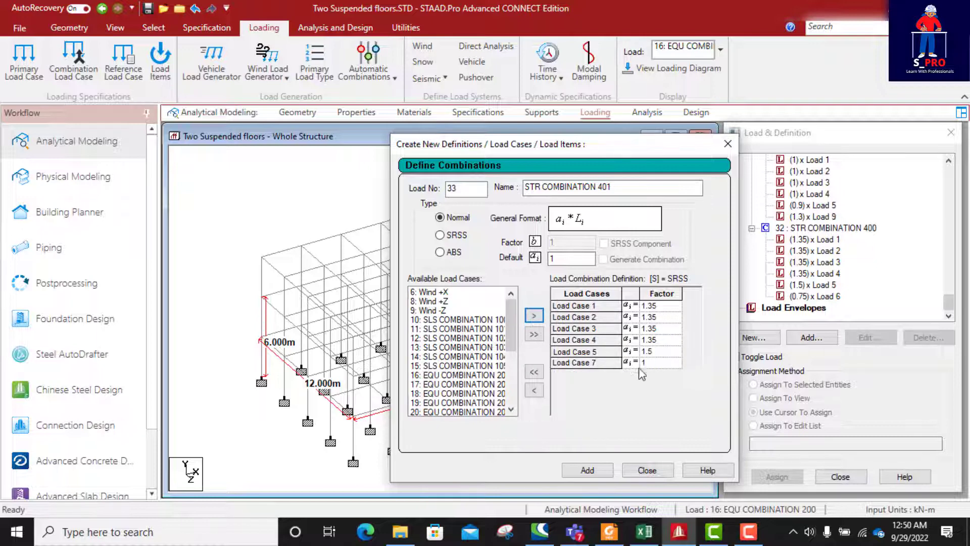
pyautogui.click(652, 364)
pyautogui.moveTo(648, 362); pyautogui.dragTo(640, 362)
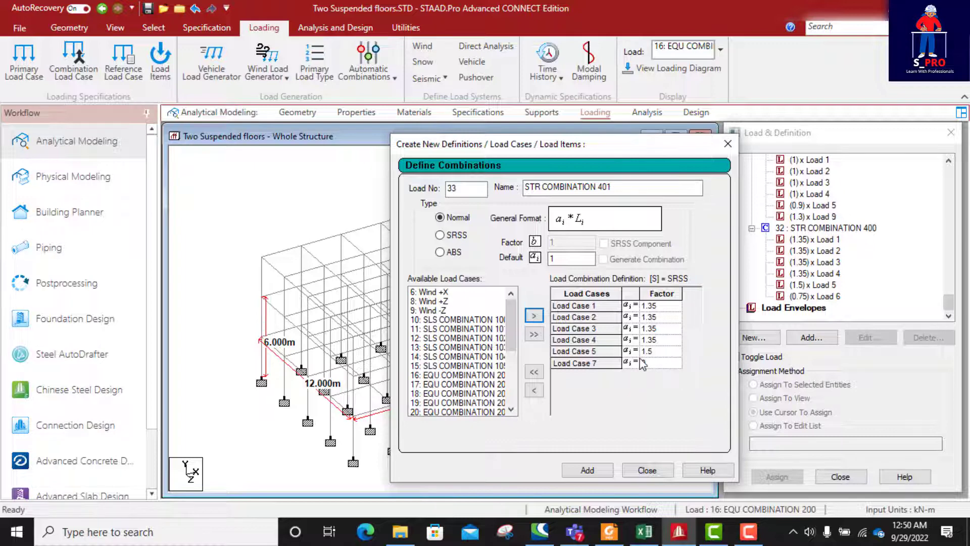
pyautogui.write('0.75')
# - Copy the combination's name and add STR COMBINATION 401 to the model
pyautogui.moveTo(616, 188); pyautogui.dragTo(511, 195)
pyautogui.hotkey('ctrl', 'c')
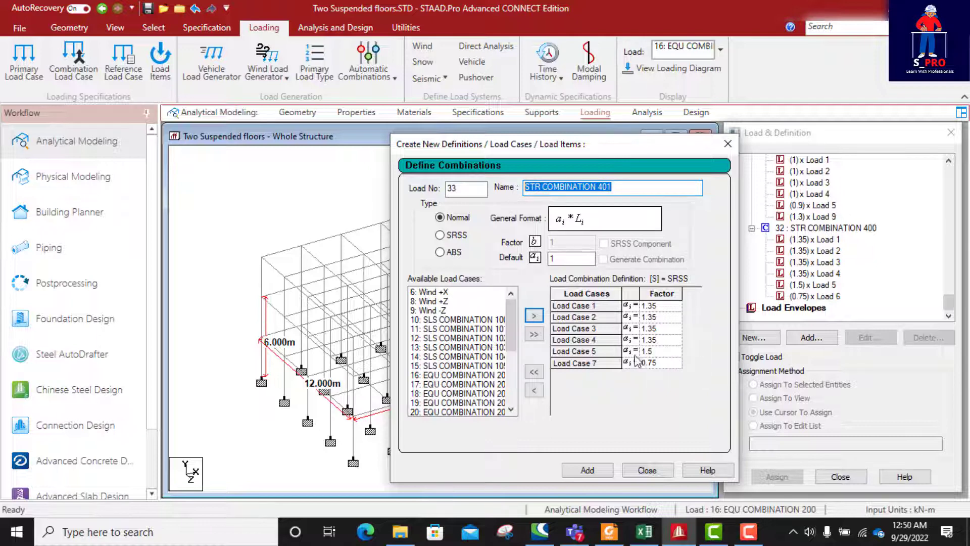
pyautogui.click(587, 469)
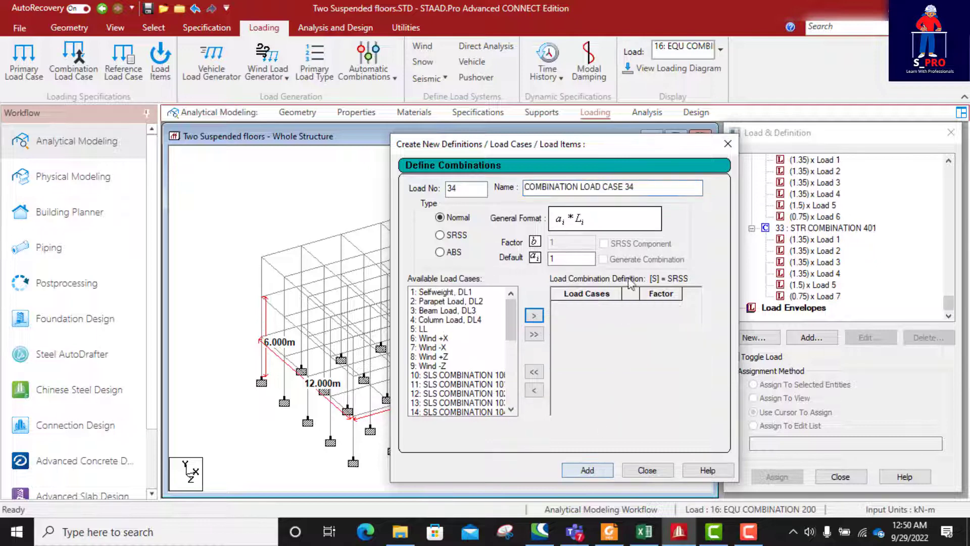
# - Name load combination 34 STR COMBINATION 402 and include load cases 1 to 5 in its definition
pyautogui.moveTo(654, 187); pyautogui.dragTo(515, 191)
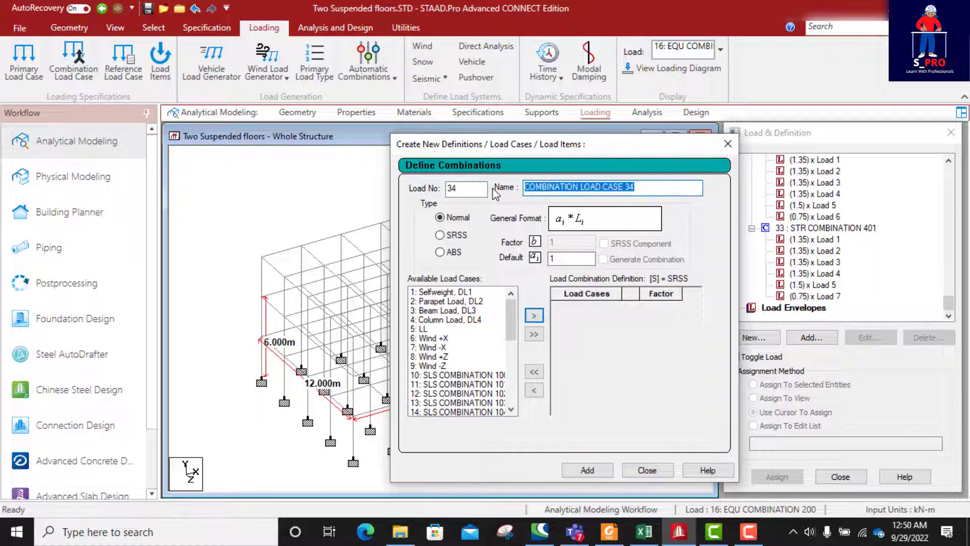
pyautogui.hotkey('ctrl', 'v')
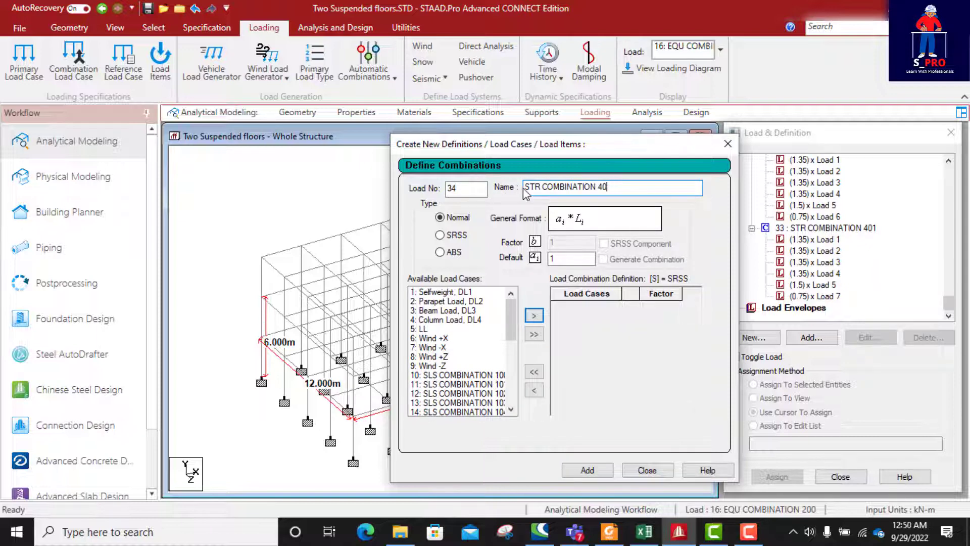
pyautogui.write('2')
pyautogui.moveTo(447, 293); pyautogui.dragTo(512, 318)
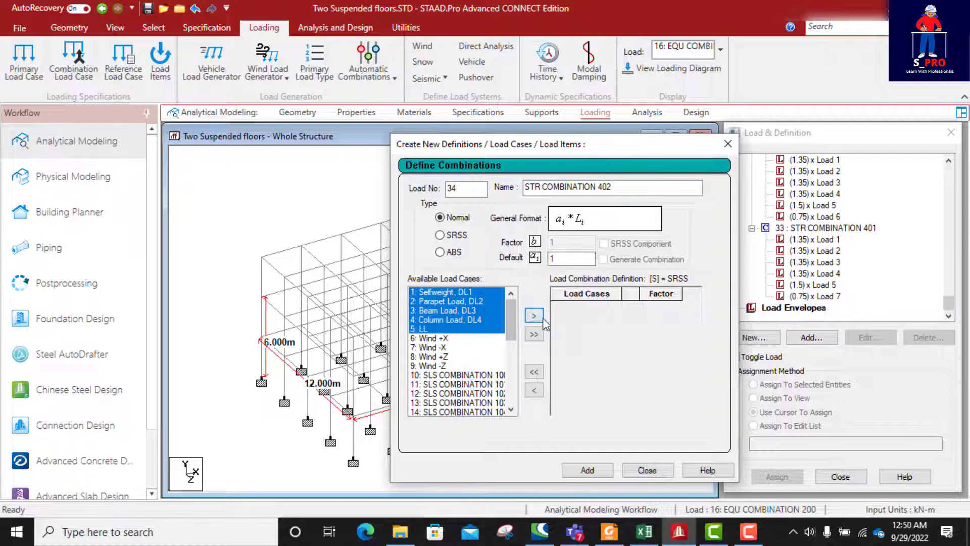
pyautogui.click(535, 316)
# - Set the factors of load cases 1 to 4 in STR COMBINATION 402 to 1.35
pyautogui.click(658, 307)
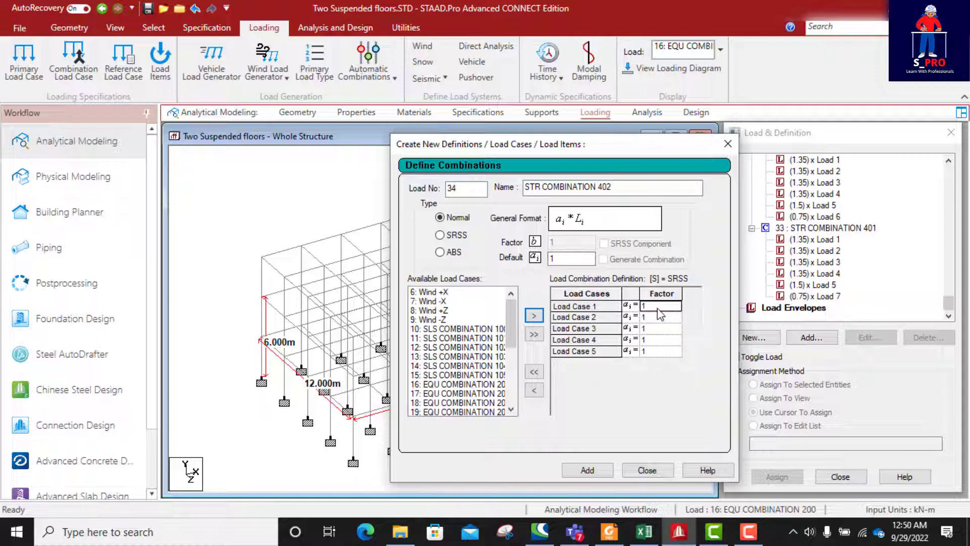
pyautogui.click(658, 309)
pyautogui.write('.35')
pyautogui.press('Return')
pyautogui.doubleClick(647, 319)
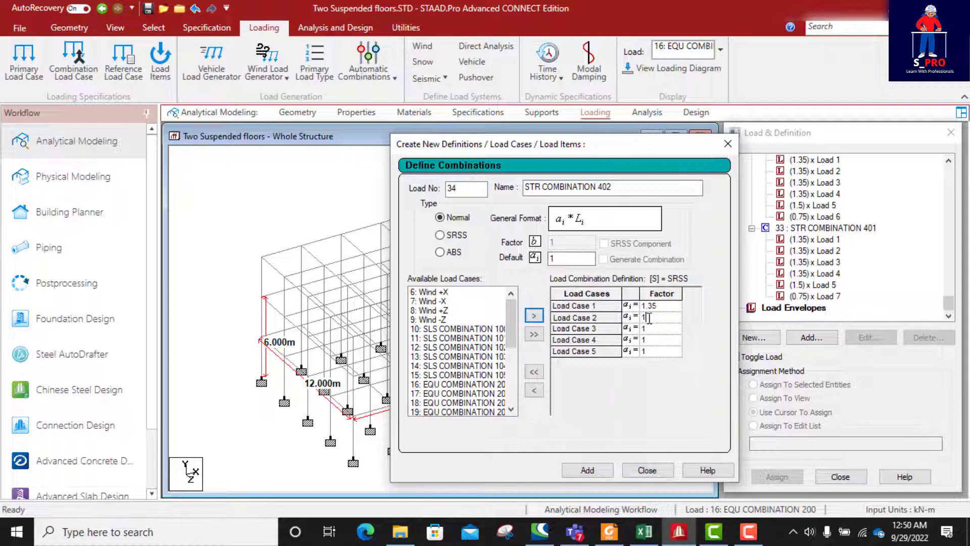
pyautogui.moveTo(656, 317); pyautogui.dragTo(626, 318)
pyautogui.write('1.35')
pyautogui.click(657, 329)
pyautogui.click(659, 339)
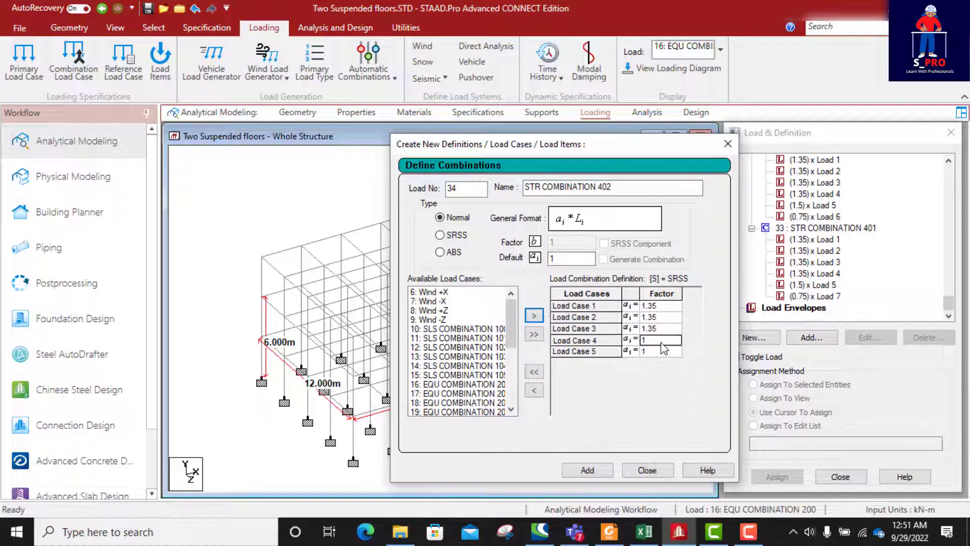
pyautogui.write('.35')
# - Set load case 5's factor to 1.5 in STR COMBINATION 402 and include Wind +Z with a factor of 0.75
pyautogui.click(659, 351)
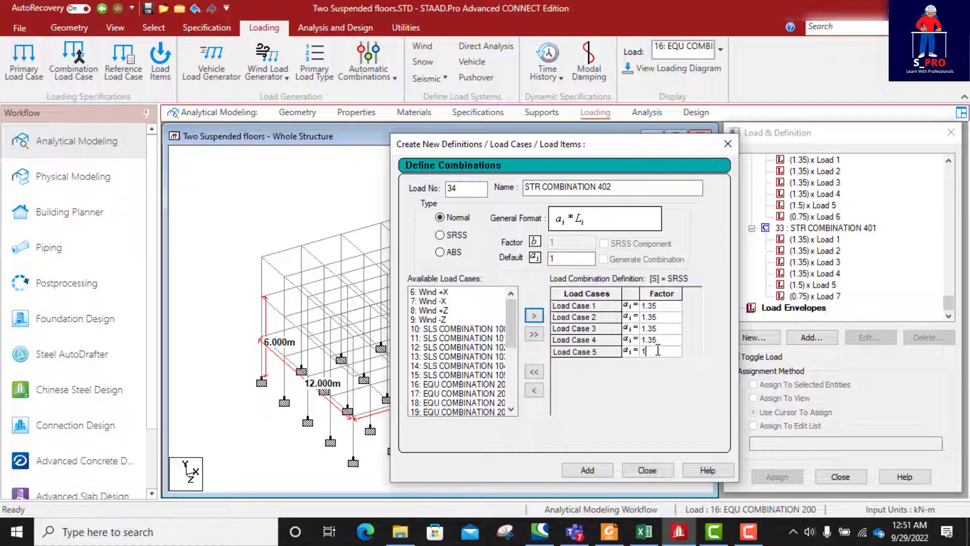
pyautogui.write('.5')
pyautogui.click(436, 310)
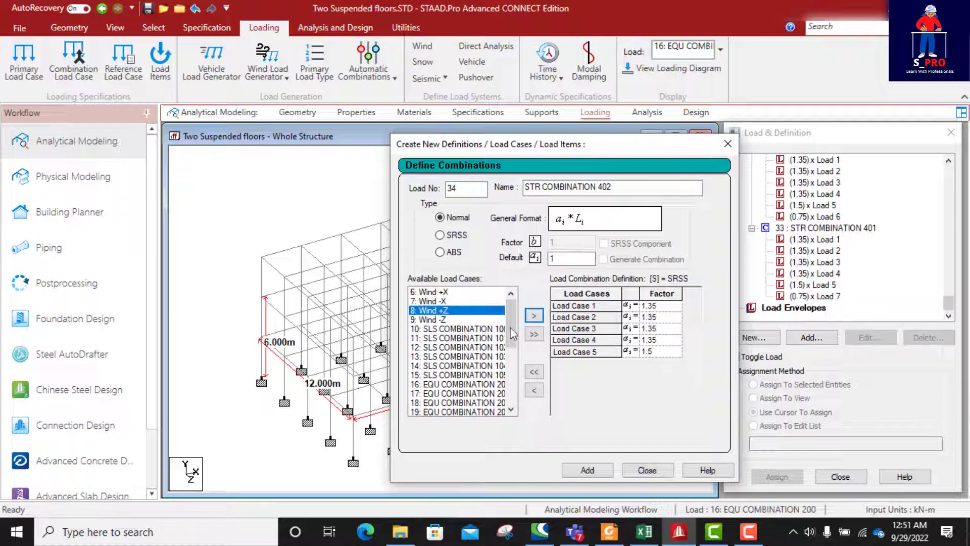
pyautogui.click(533, 315)
pyautogui.doubleClick(648, 363)
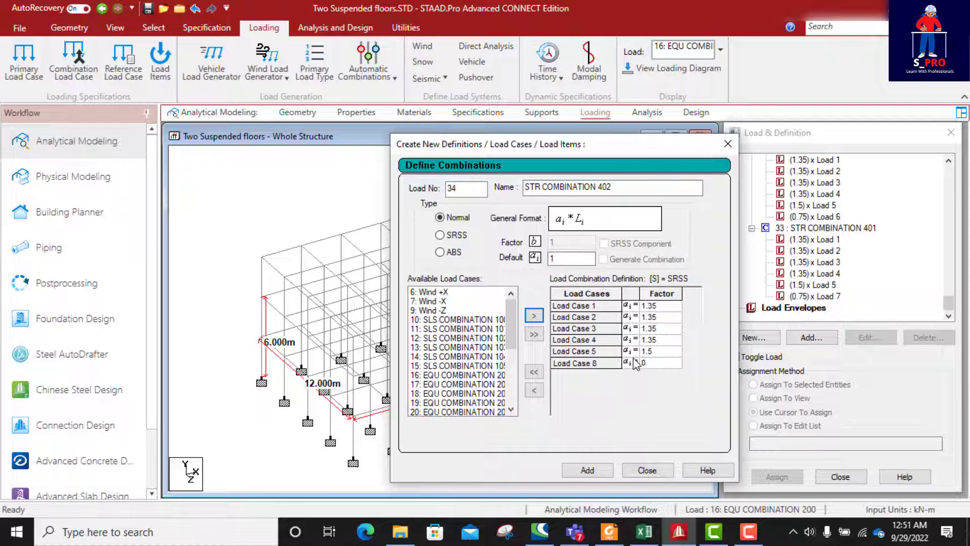
# - Copy the combination's name and add STR COMBINATION 402 to the model
pyautogui.moveTo(628, 187); pyautogui.dragTo(511, 198)
pyautogui.hotkey('ctrl', 'c')
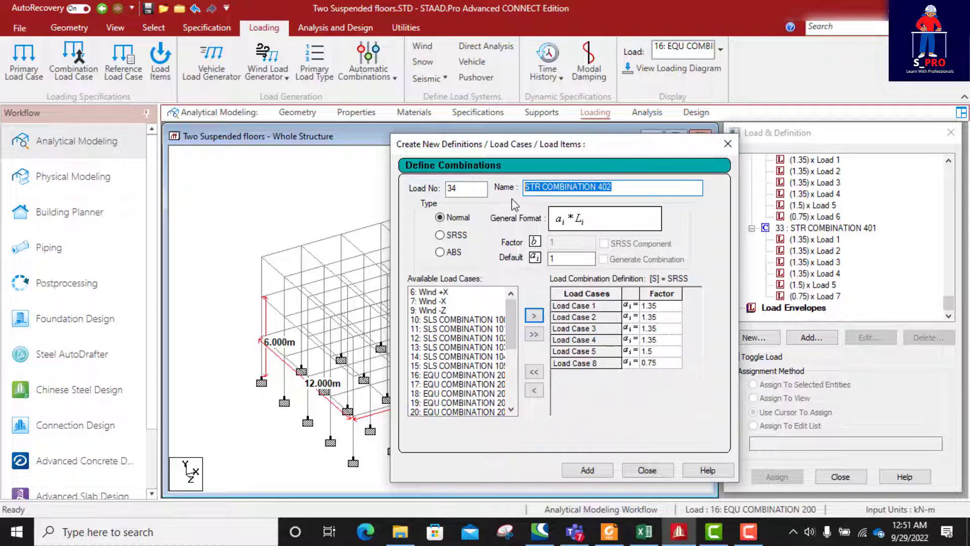
pyautogui.click(586, 470)
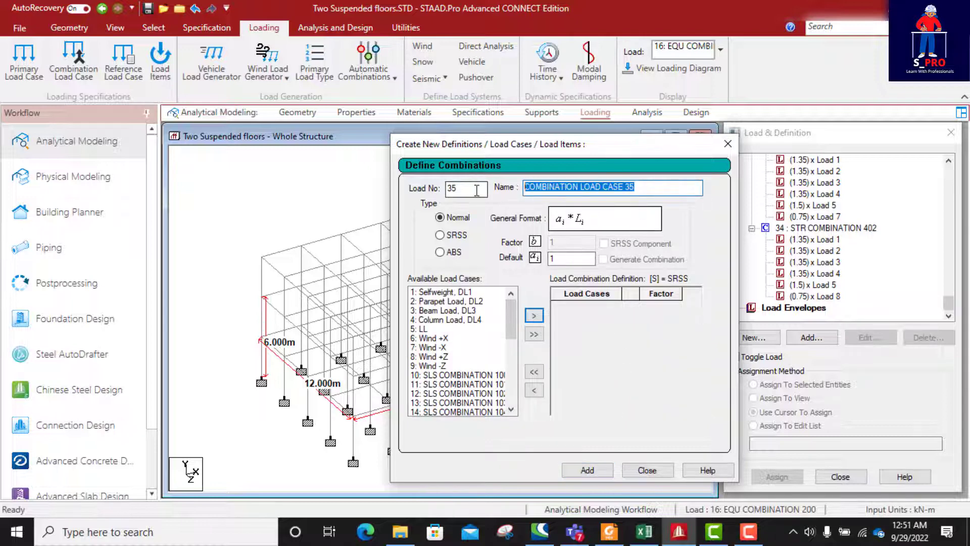
# - Name load combination 35 STR COMBINATION 403 and include load cases 1 to 5 in its definition
pyautogui.hotkey('ctrl', 'v')
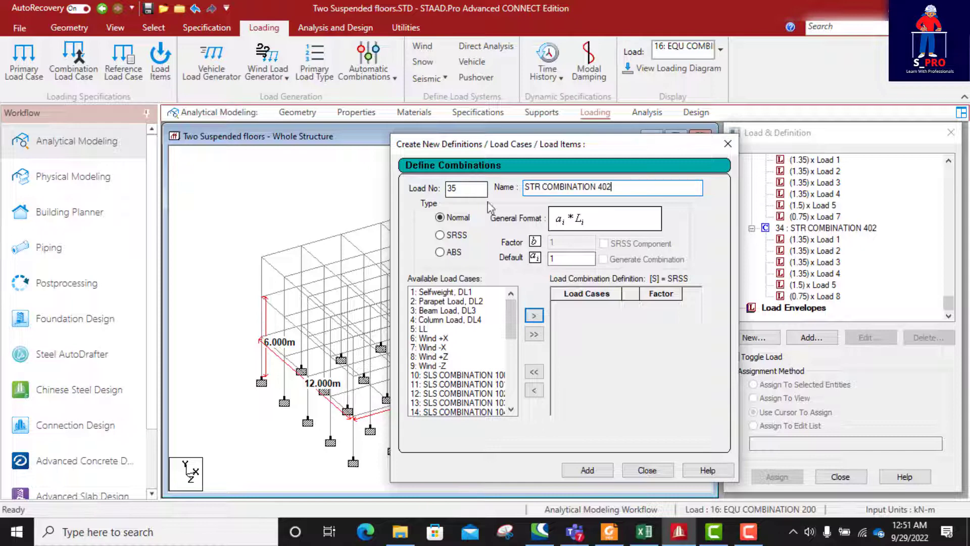
pyautogui.press('BackSpace')
pyautogui.moveTo(472, 293); pyautogui.dragTo(456, 330)
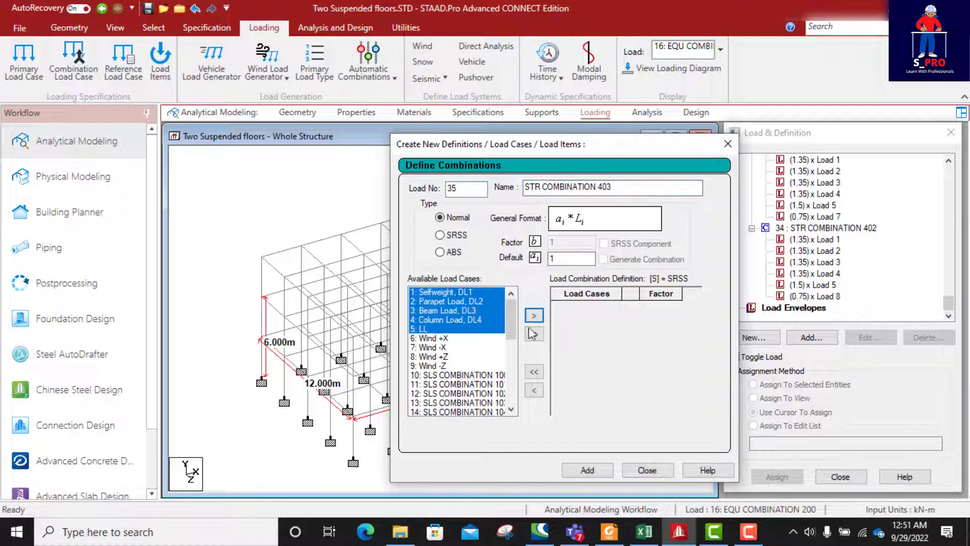
pyautogui.click(534, 315)
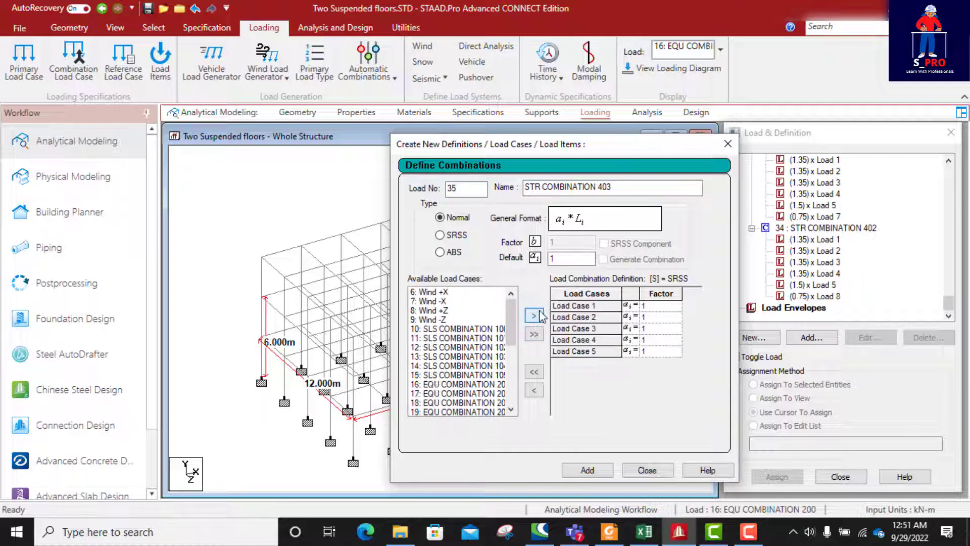
# - Set the factor of load case 1 in STR COMBINATION 403 to 1.35 and copy it to load cases 2 to 4
pyautogui.click(658, 310)
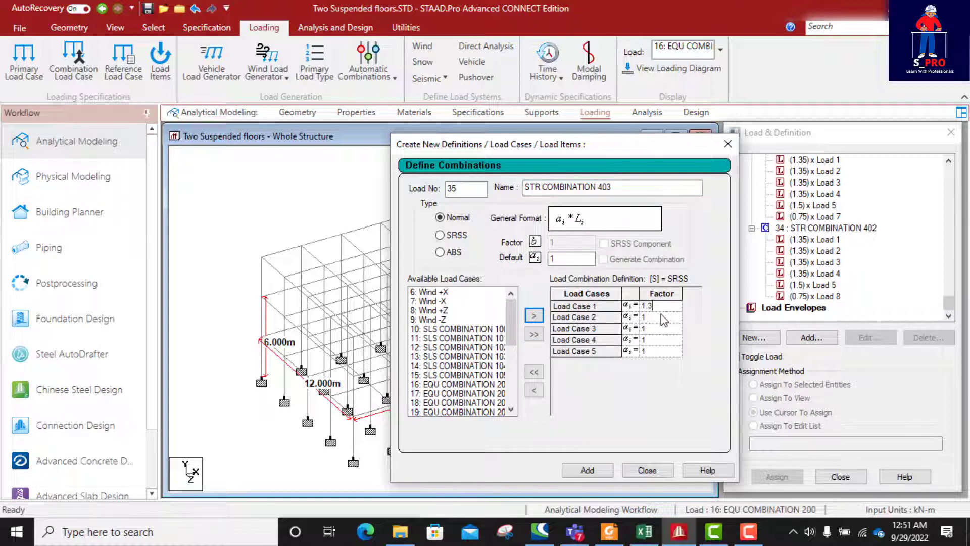
pyautogui.moveTo(662, 306); pyautogui.dragTo(614, 309)
pyautogui.hotkey('ctrl', 'c')
pyautogui.click(661, 320)
pyautogui.hotkey('ctrl', 'v')
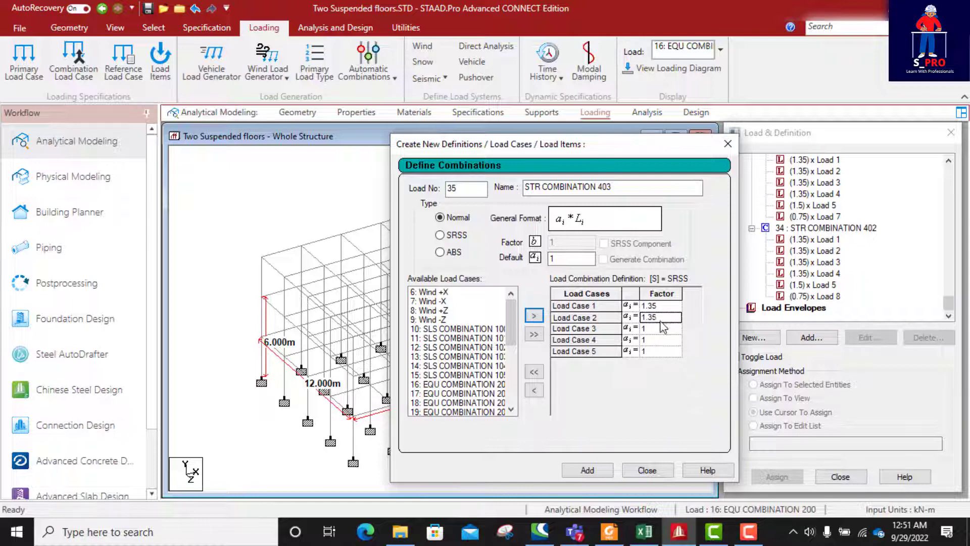
pyautogui.click(663, 330)
pyautogui.hotkey('ctrl', 'v')
pyautogui.click(663, 340)
pyautogui.hotkey('ctrl', 'v')
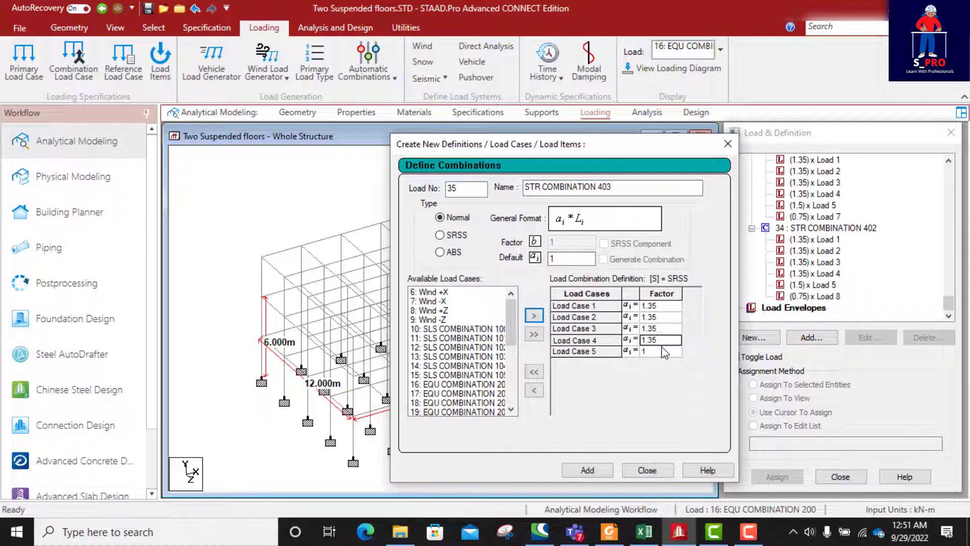
# - Set load case 5's factor to 1.5 in STR COMBINATION 403 and include Wind -Z with a factor of 0.75
pyautogui.click(663, 351)
pyautogui.click(662, 352)
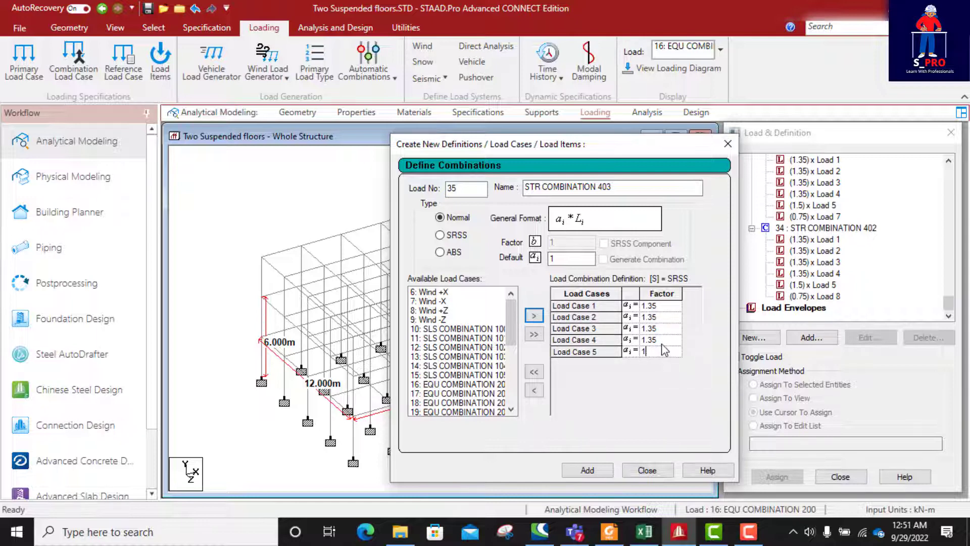
pyautogui.write('.5')
pyautogui.click(438, 319)
pyautogui.click(534, 316)
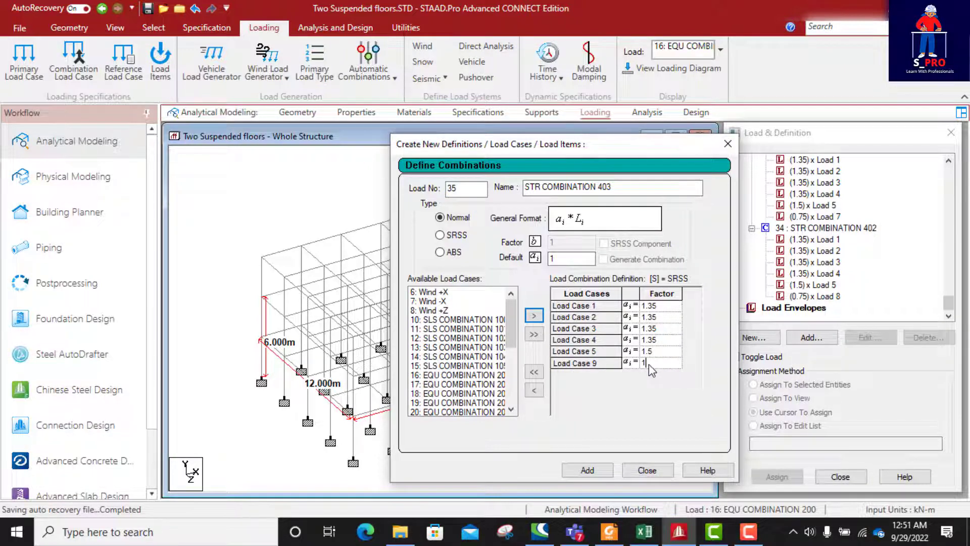
pyautogui.doubleClick(641, 364)
pyautogui.write('0')
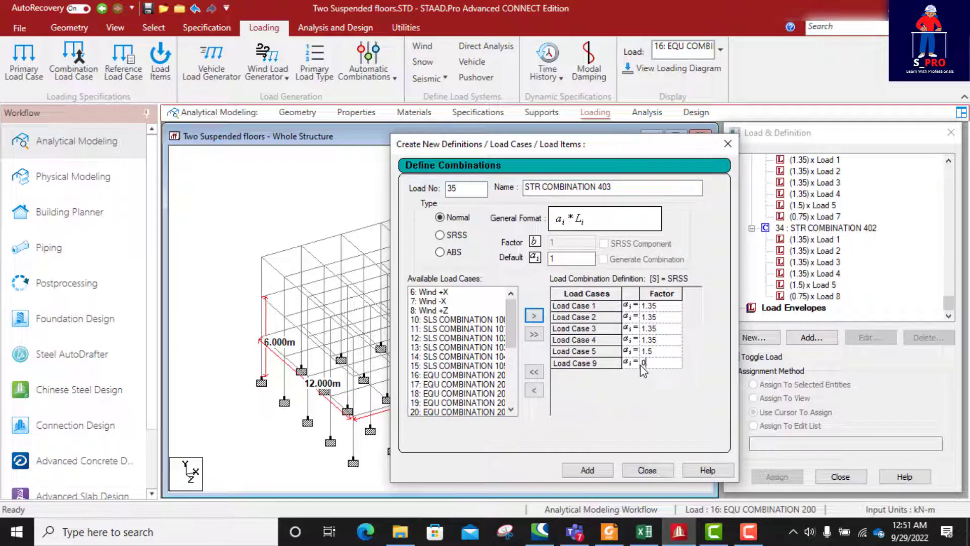
pyautogui.write('.75')
# - Copy the combination's name and add STR COMBINATION 403 to the model
pyautogui.moveTo(628, 189); pyautogui.dragTo(499, 193)
pyautogui.hotkey('ctrl', 'c')
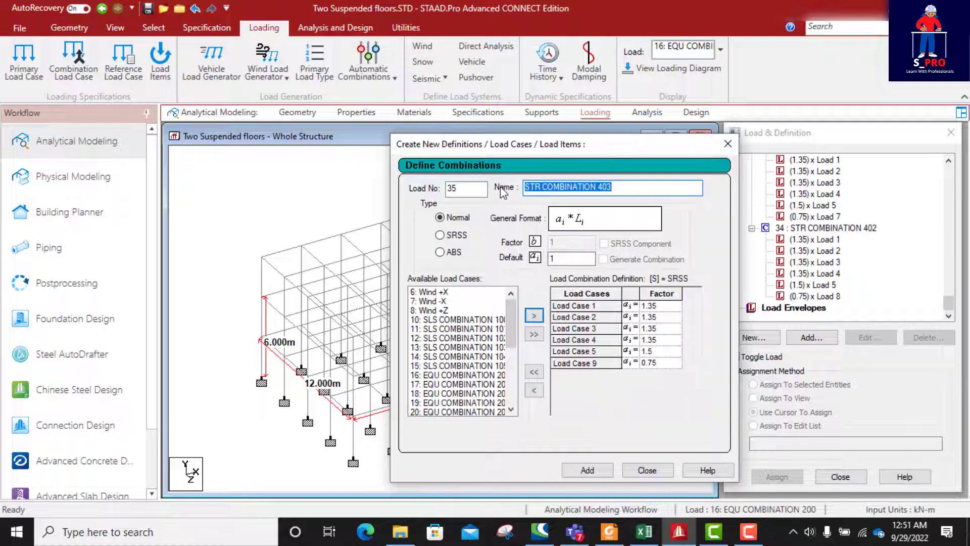
pyautogui.click(588, 470)
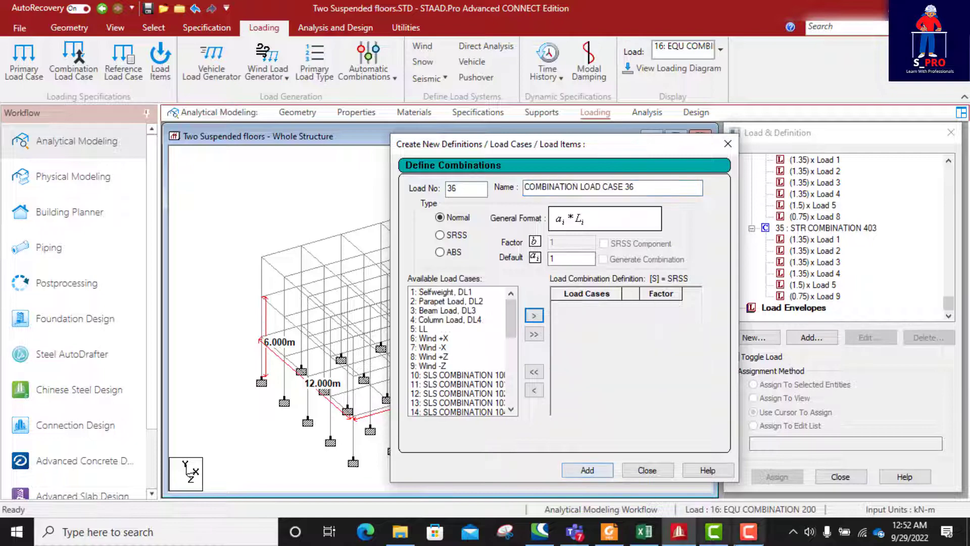
# - After checking the STR rows in the Excel template, name load combination 36 STR COMBINATION 404 in STAAD.Pro and include load cases 1 to 5
pyautogui.click(643, 532)
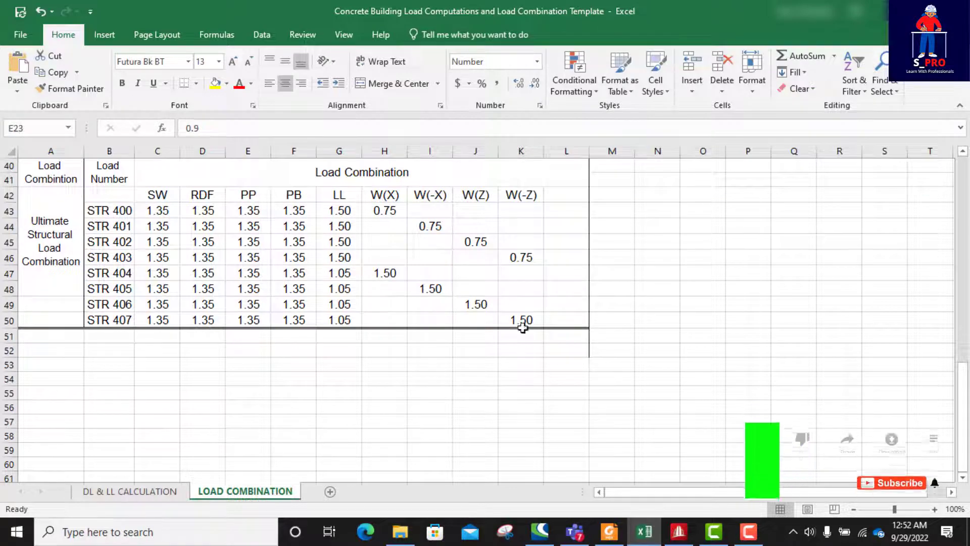
pyautogui.click(677, 539)
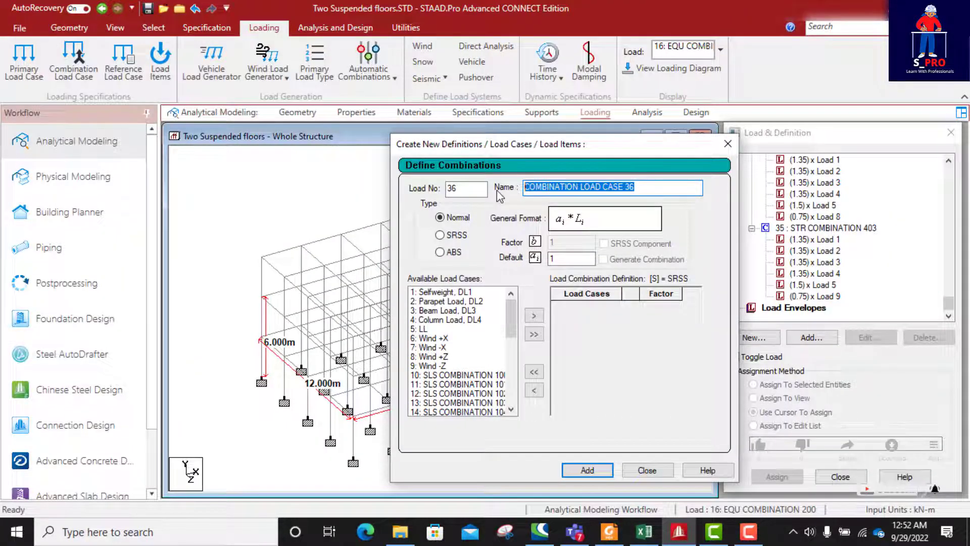
pyautogui.hotkey('ctrl', 'v')
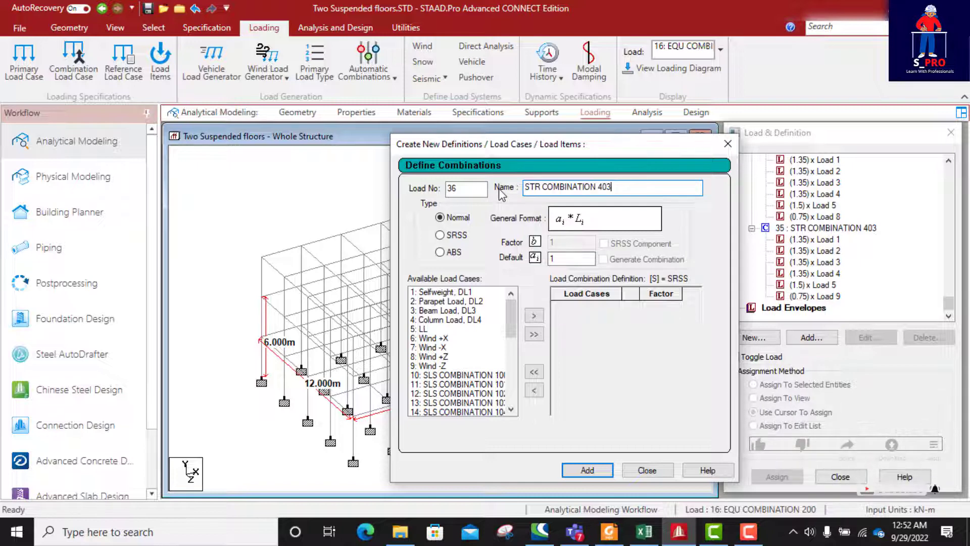
pyautogui.press('BackSpace')
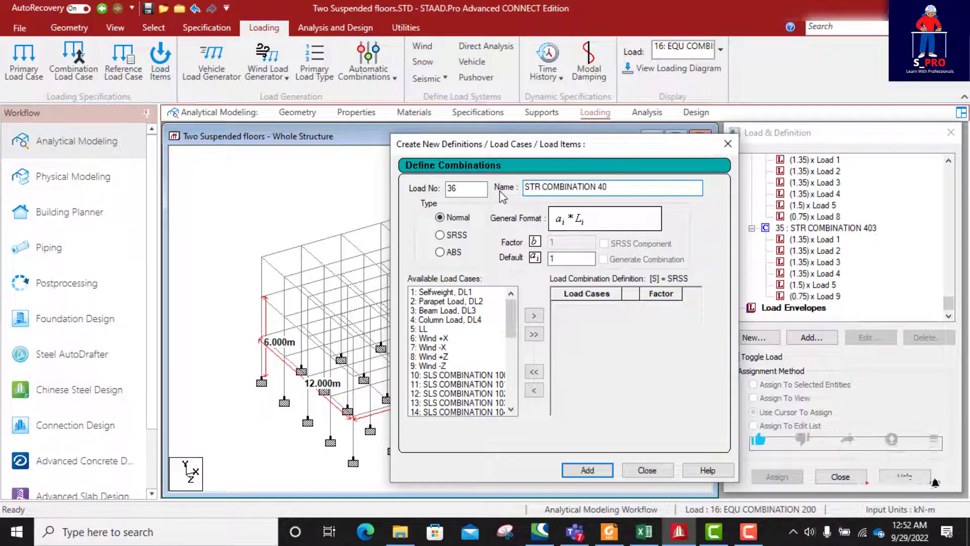
pyautogui.write('4')
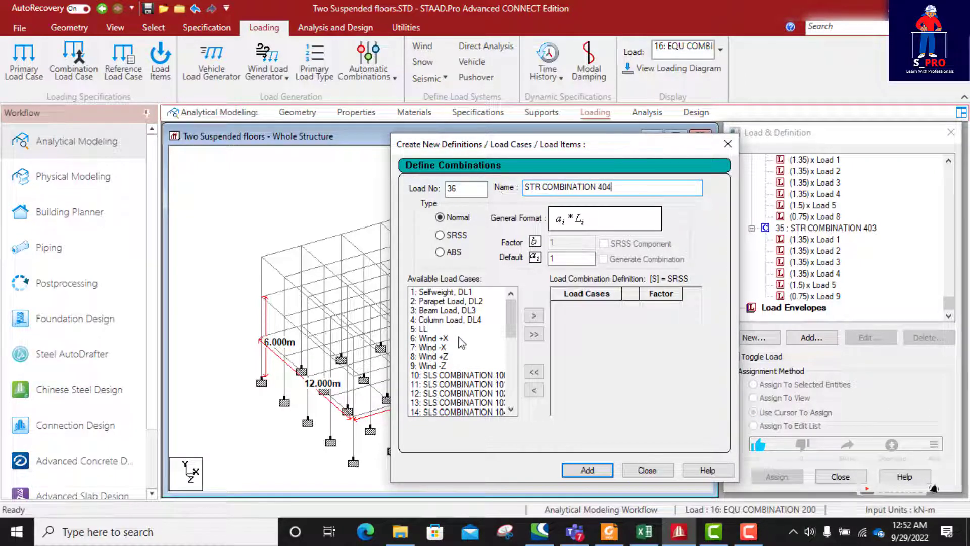
pyautogui.moveTo(463, 293); pyautogui.dragTo(454, 332)
pyautogui.click(534, 315)
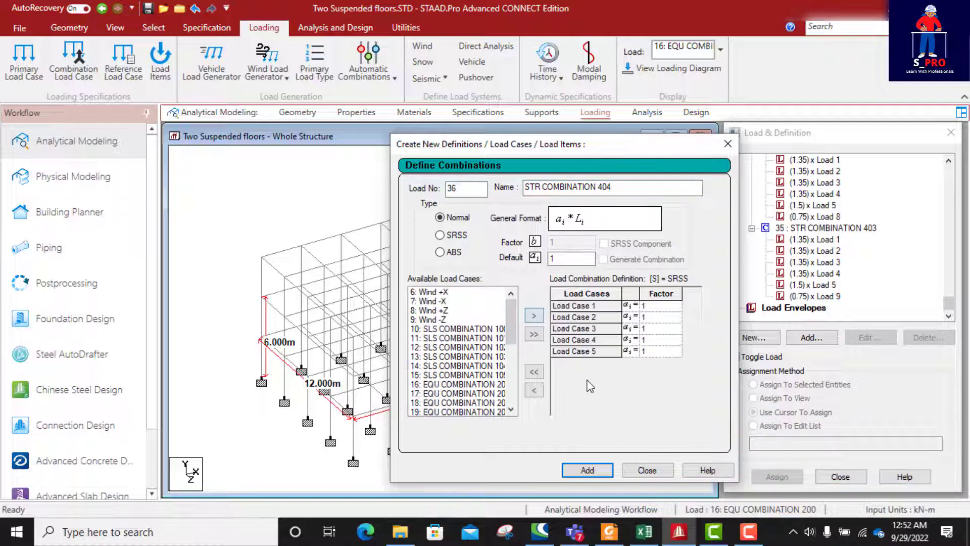
# - Set the factor of load case 1 in STR COMBINATION 404 to 1.35 and copy it to load cases 2 to 4
pyautogui.click(658, 310)
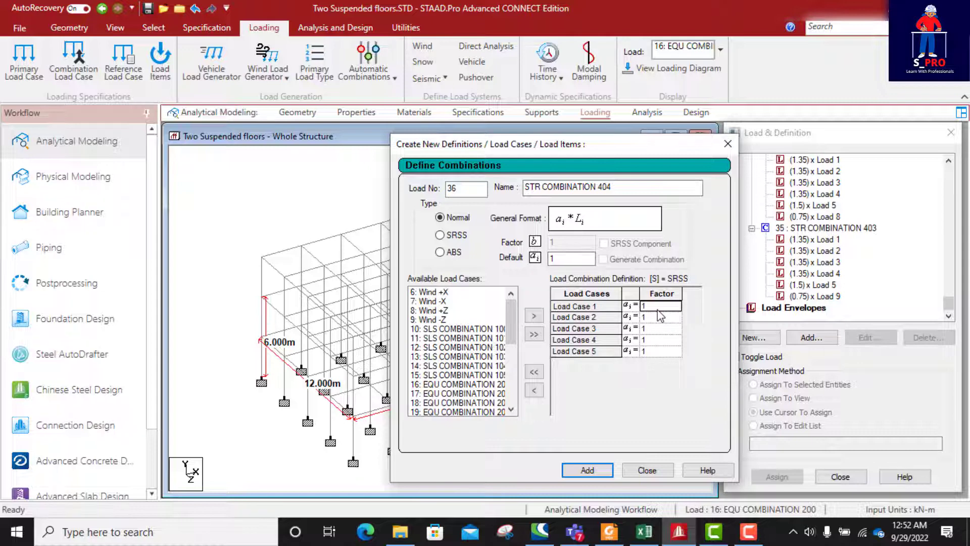
pyautogui.click(660, 306)
pyautogui.write('.35')
pyautogui.moveTo(665, 306); pyautogui.dragTo(632, 311)
pyautogui.hotkey('ctrl', 'c')
pyautogui.click(656, 317)
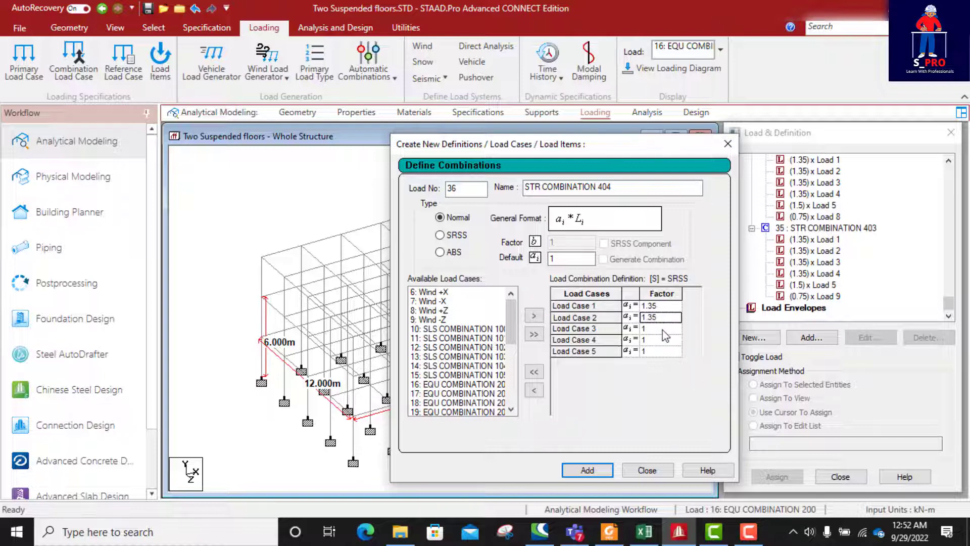
pyautogui.click(662, 331)
pyautogui.hotkey('ctrl', 'v')
pyautogui.click(658, 340)
pyautogui.hotkey('ctrl', 'v')
# - Set load case 5's factor to 1.05 and include Wind +X with a factor of 1.5, checking the STR 404 row in the Excel template
pyautogui.click(647, 352)
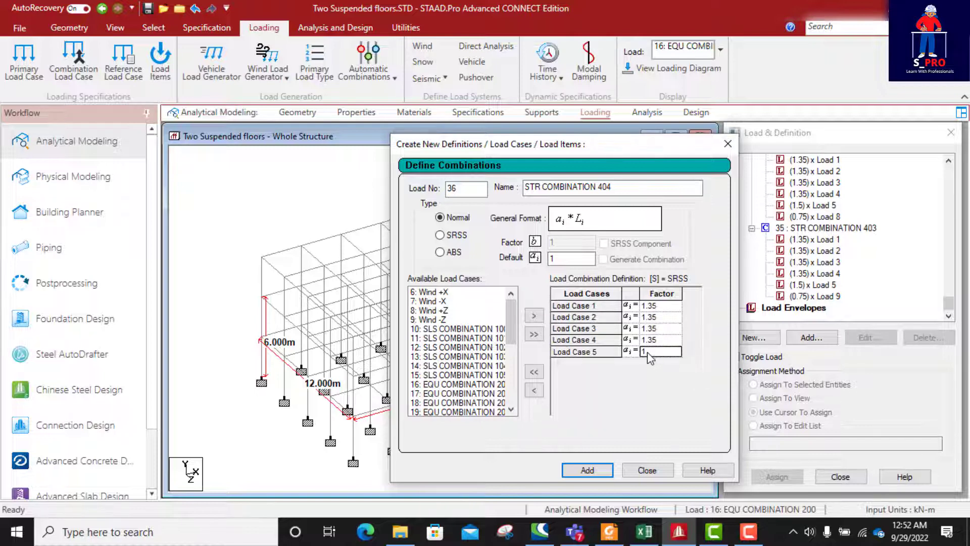
pyautogui.click(649, 350)
pyautogui.write('.05')
pyautogui.click(439, 293)
pyautogui.click(534, 316)
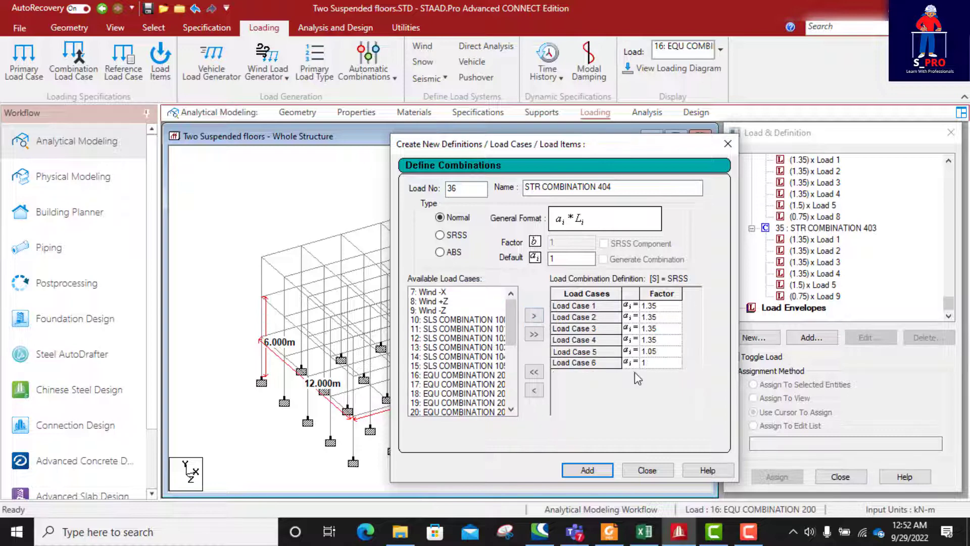
pyautogui.click(651, 363)
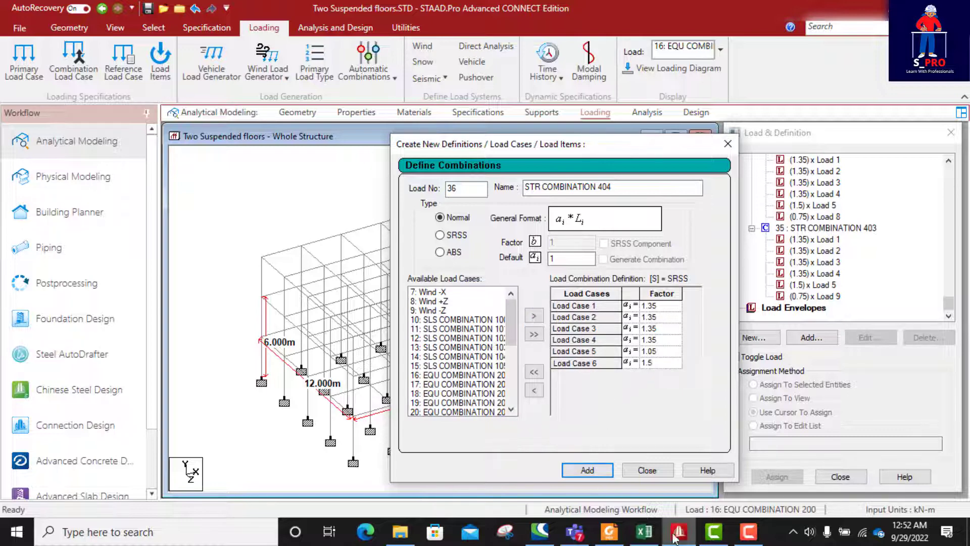
pyautogui.click(644, 531)
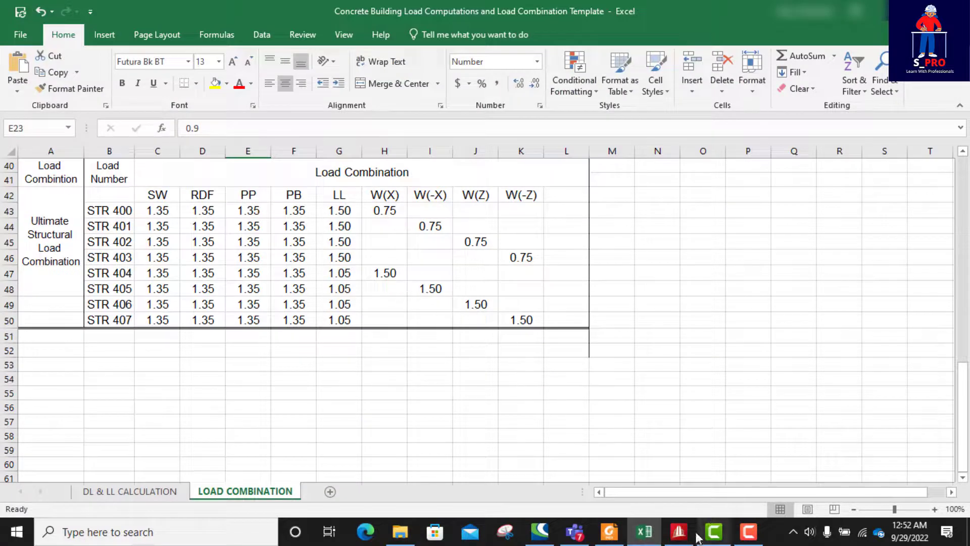
pyautogui.click(644, 539)
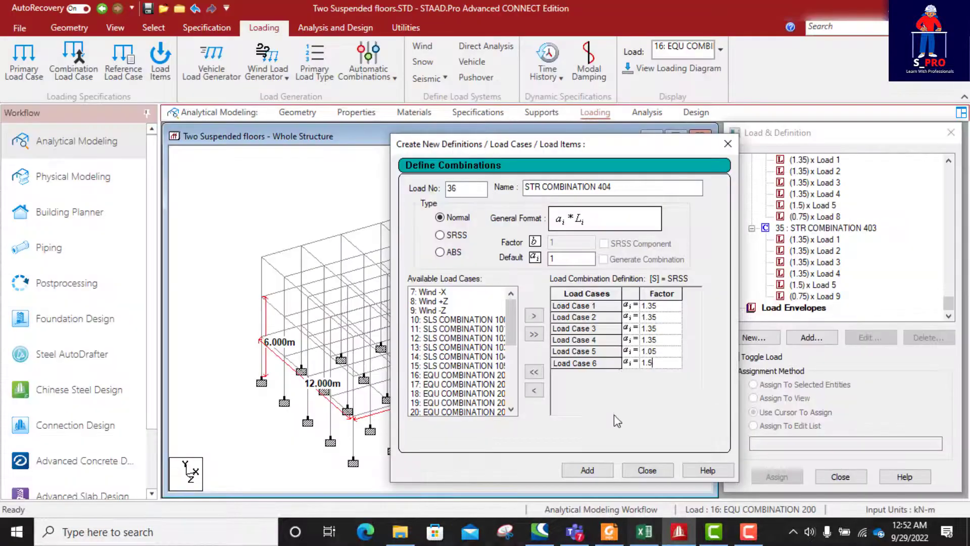
pyautogui.write('.5')
# - Copy the combination's name and add STR COMBINATION 404 to the model
pyautogui.moveTo(632, 186); pyautogui.dragTo(510, 191)
pyautogui.hotkey('ctrl', 'c')
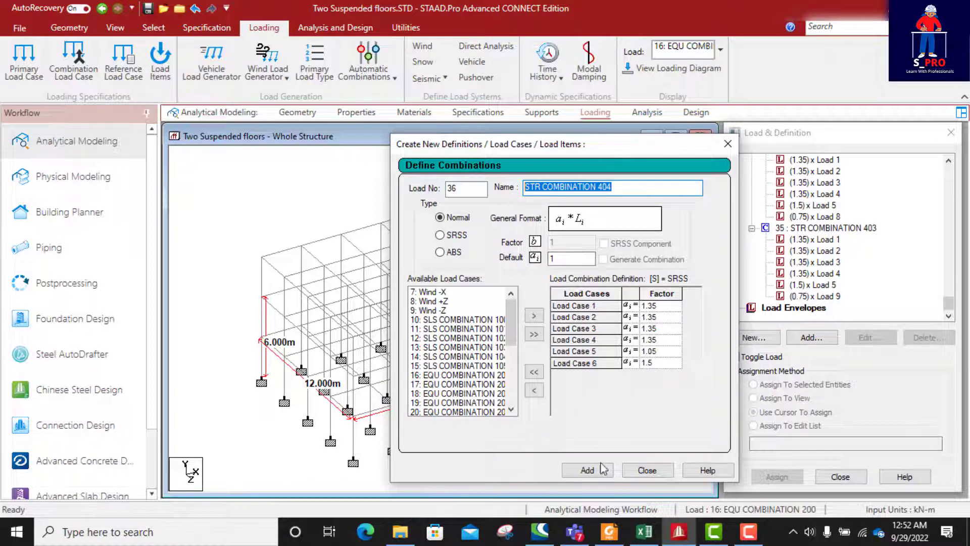
pyautogui.click(587, 470)
# - Name load combination 37 STR COMBINATION 405 and include load cases 1 to 5
pyautogui.moveTo(649, 194); pyautogui.dragTo(510, 189)
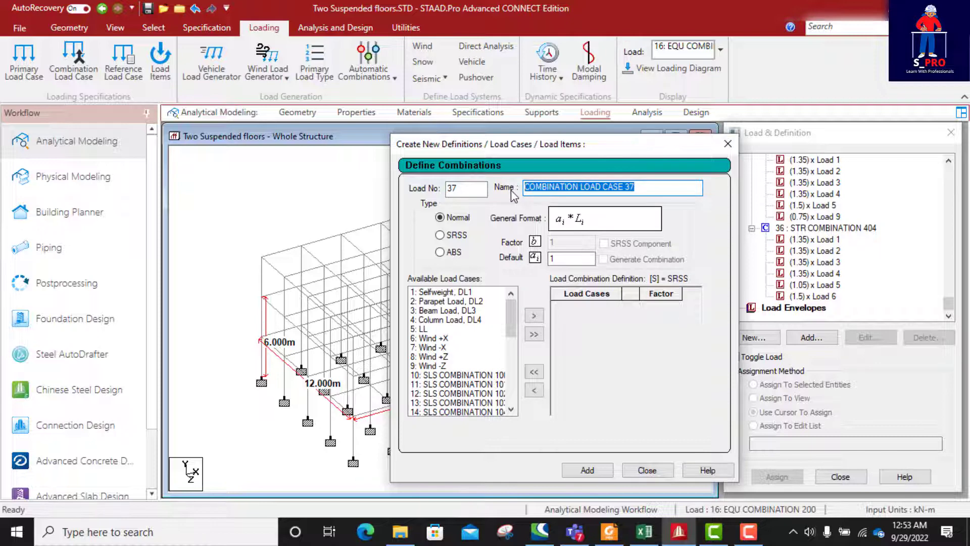
pyautogui.hotkey('ctrl', 'v')
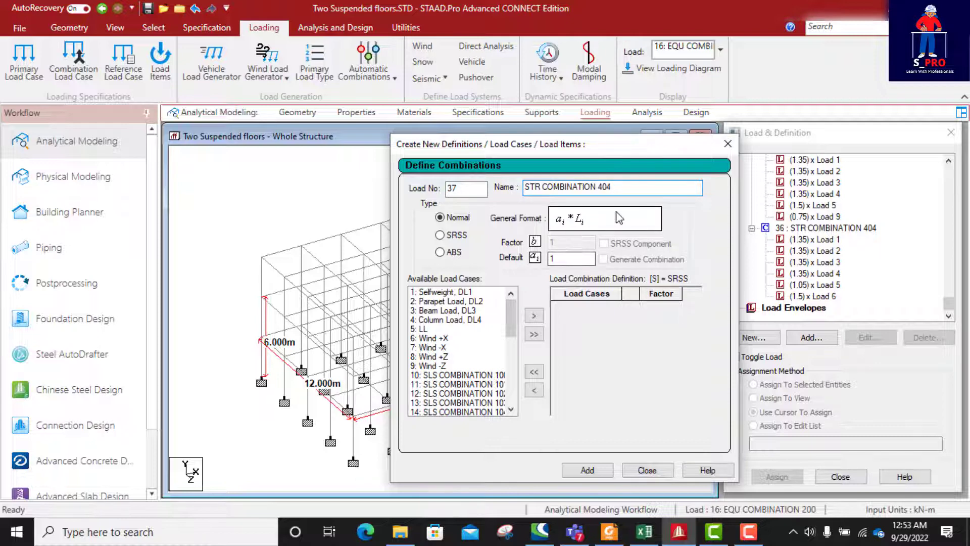
pyautogui.write('5')
pyautogui.moveTo(473, 293); pyautogui.dragTo(459, 331)
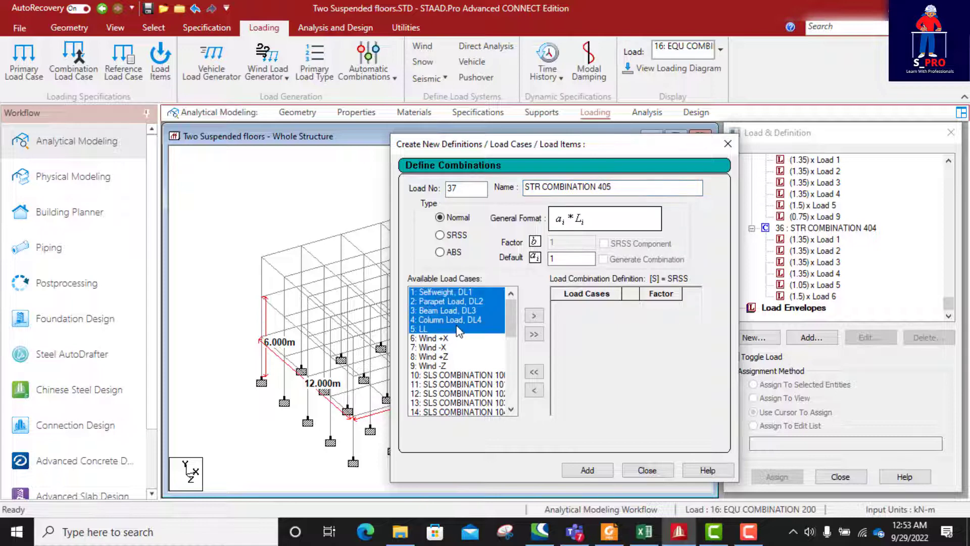
pyautogui.click(534, 316)
# - Set the factor of load case 1 in STR COMBINATION 405 to 1.35 and copy it to load cases 2 to 4
pyautogui.click(655, 308)
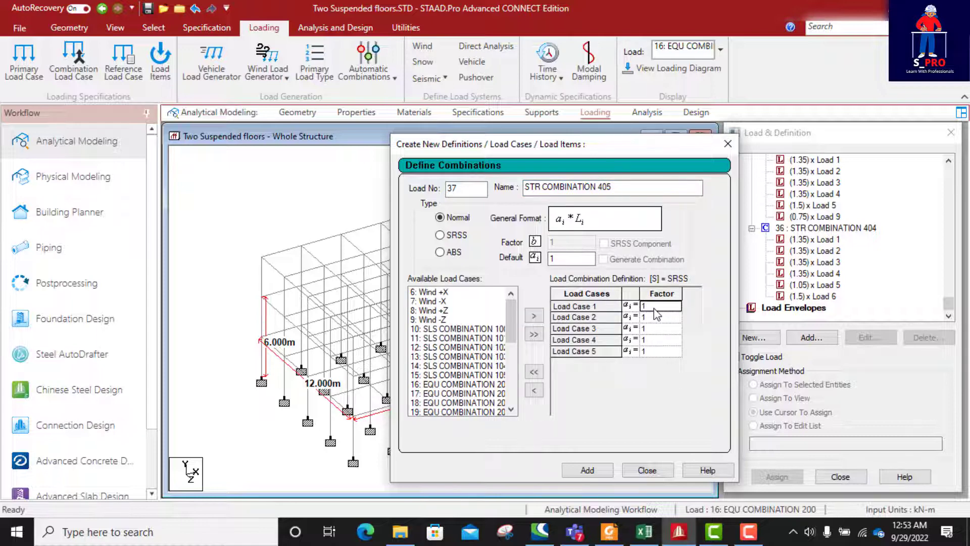
pyautogui.write('.35')
pyautogui.moveTo(655, 306); pyautogui.dragTo(637, 312)
pyautogui.hotkey('ctrl', 'c')
pyautogui.click(656, 318)
pyautogui.hotkey('ctrl', 'v')
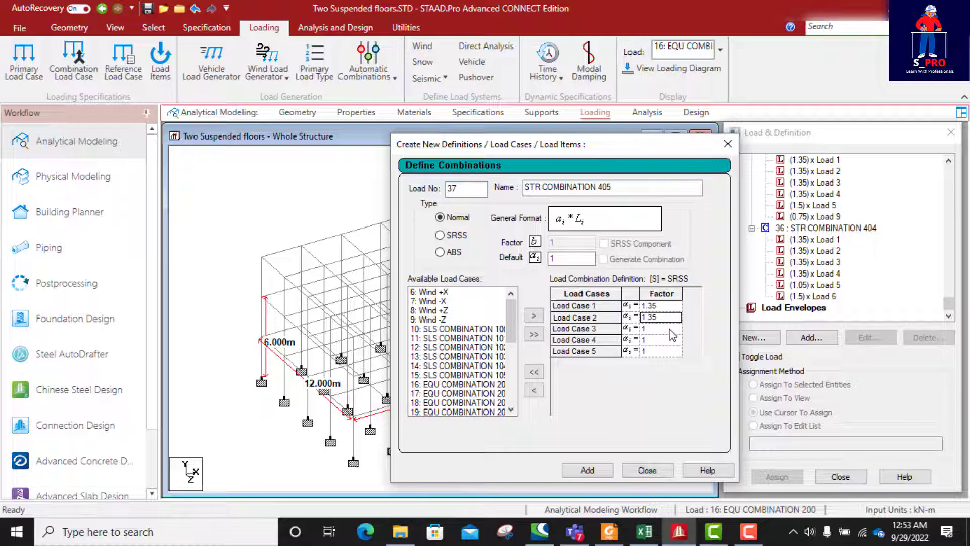
pyautogui.click(657, 329)
pyautogui.hotkey('ctrl', 'v')
pyautogui.click(659, 340)
pyautogui.hotkey('ctrl', 'v')
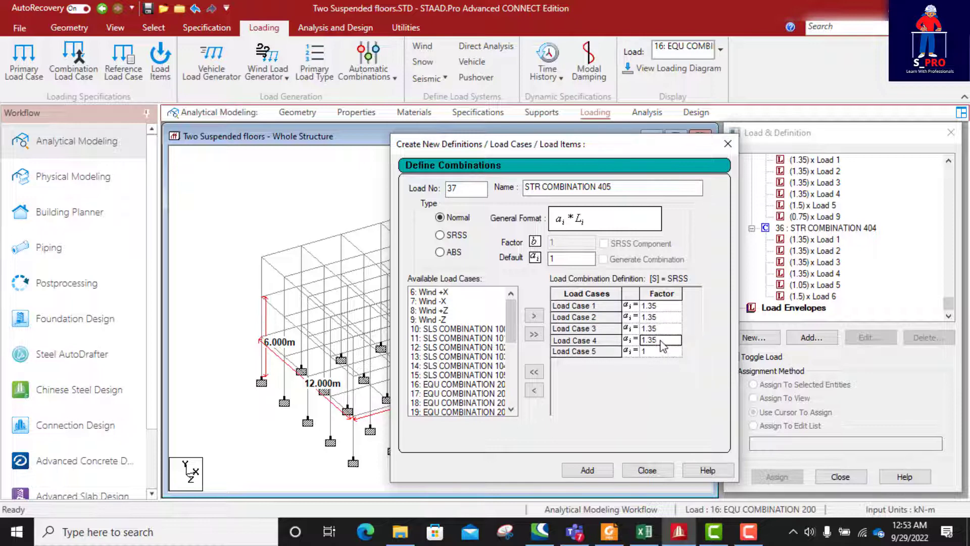
# - Set load case 5's factor to 1.05 in STR COMBINATION 405 and include Wind -X with a factor of 1.5
pyautogui.click(656, 352)
pyautogui.click(656, 353)
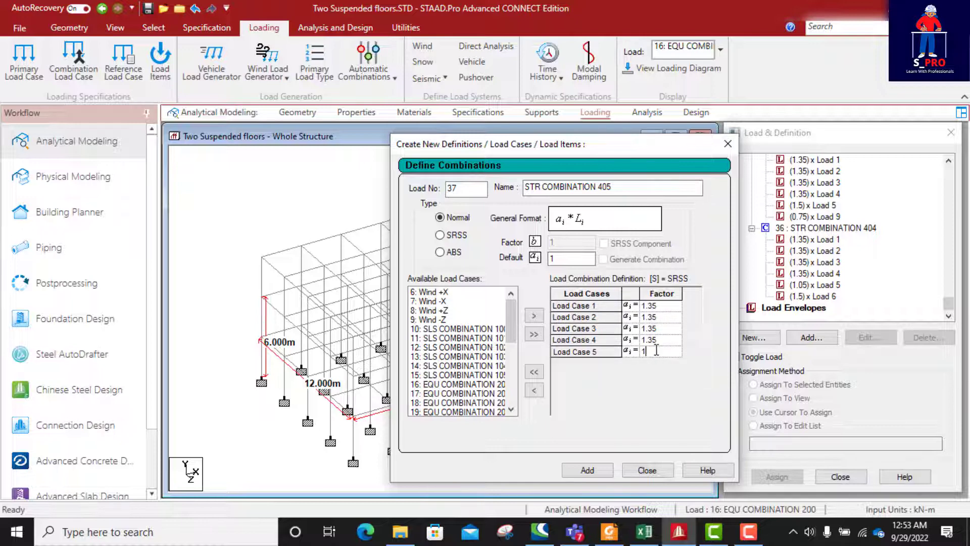
pyautogui.write('.5')
pyautogui.click(441, 302)
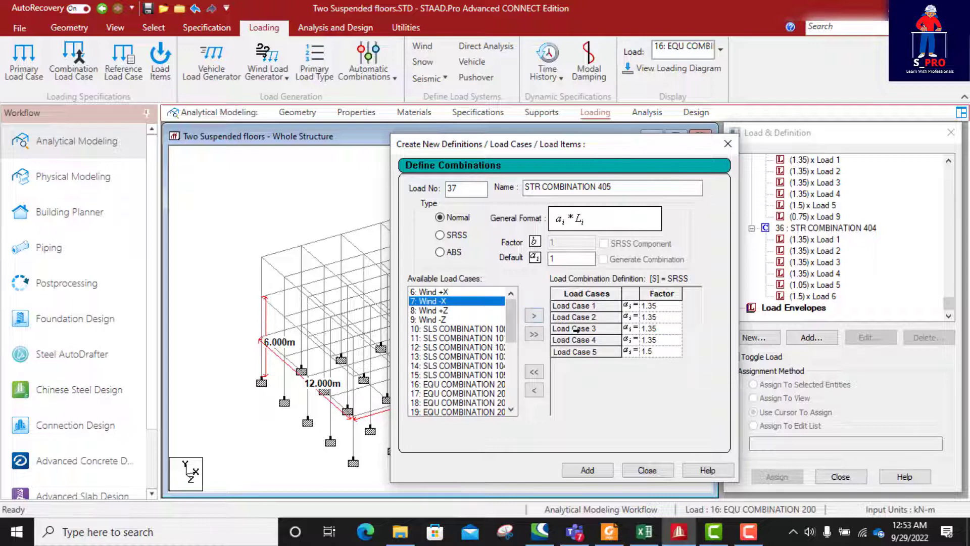
pyautogui.doubleClick(650, 353)
pyautogui.write('0')
pyautogui.click(534, 316)
pyautogui.doubleClick(649, 362)
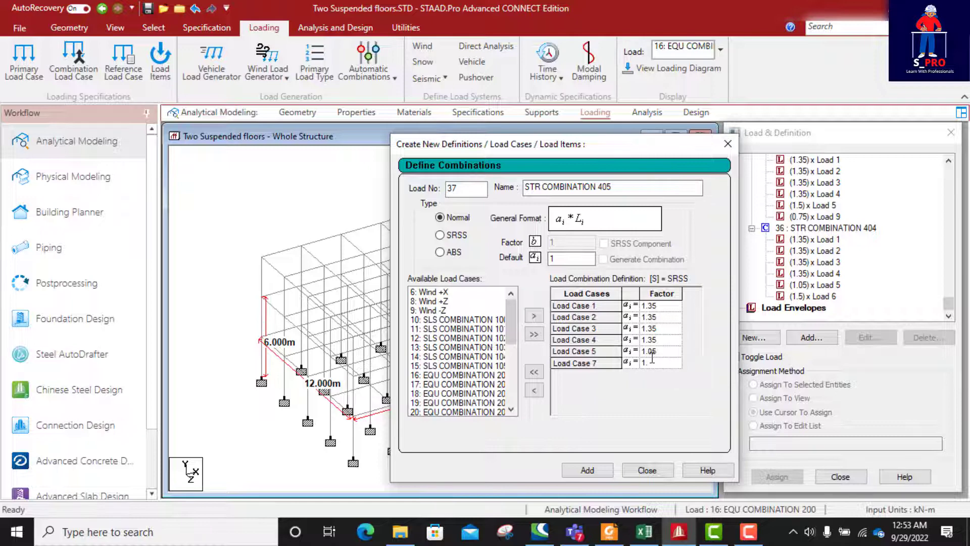
# - Copy the combination's name and add STR COMBINATION 405 to the model
pyautogui.moveTo(627, 187); pyautogui.dragTo(523, 192)
pyautogui.hotkey('ctrl', 'c')
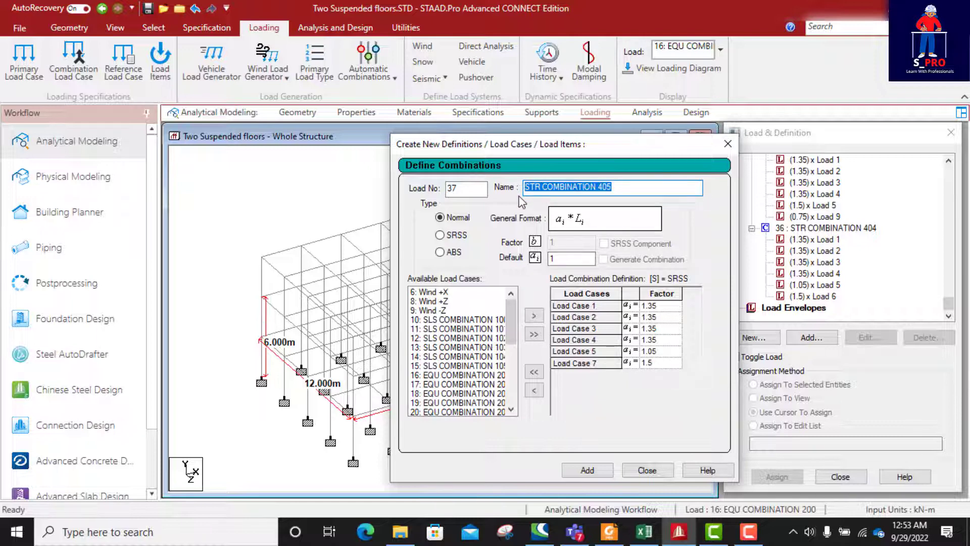
pyautogui.click(598, 471)
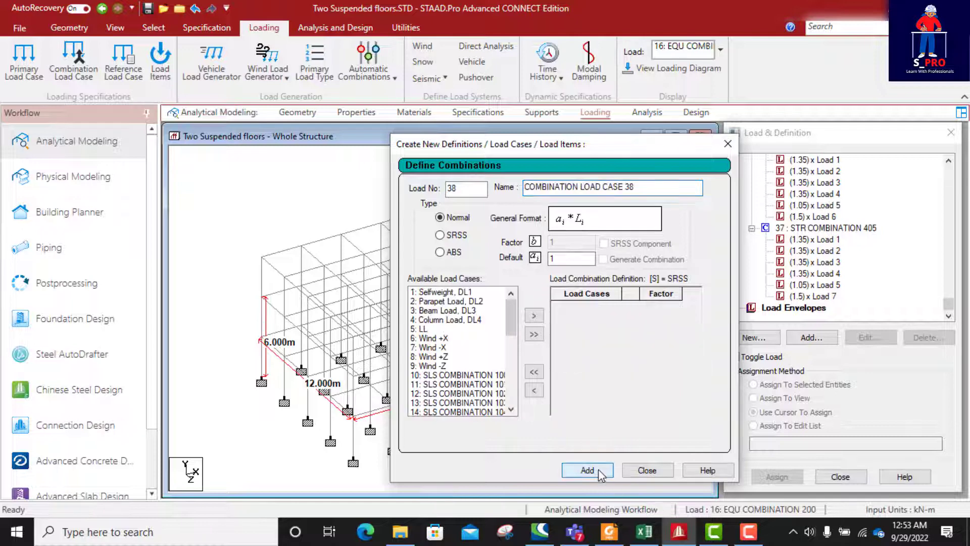
# - Name load combination 38 STR COMBINATION 406 and include load cases 1 to 5
pyautogui.moveTo(641, 188); pyautogui.dragTo(517, 190)
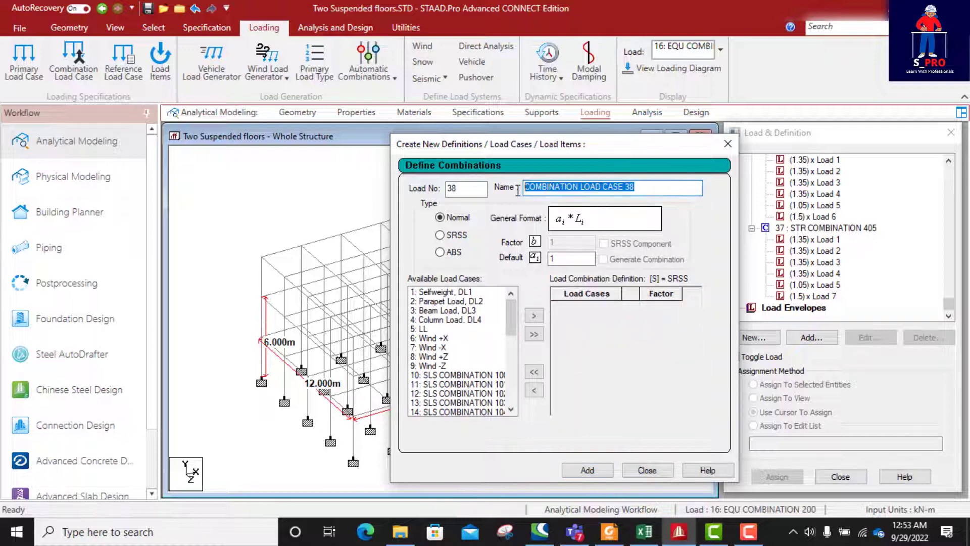
pyautogui.hotkey('ctrl', 'v')
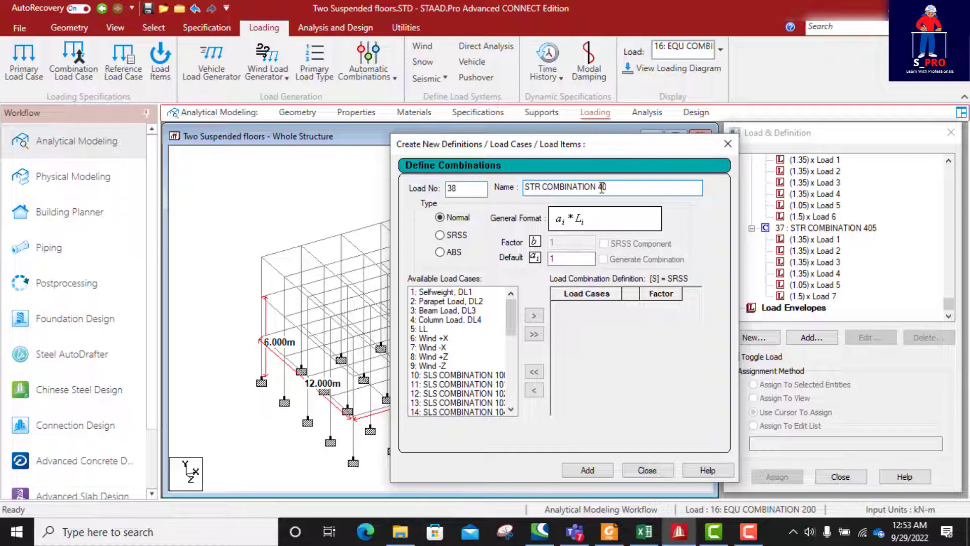
pyautogui.moveTo(465, 292); pyautogui.dragTo(461, 336)
pyautogui.click(534, 316)
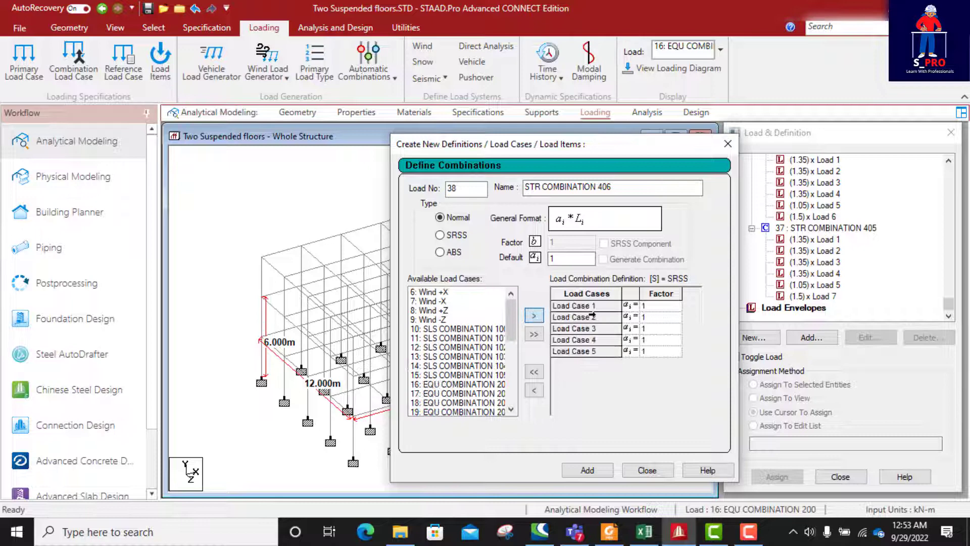
# - Set the factor of load case 1 in STR COMBINATION 406 to 1.35 and copy it to load cases 2 to 4
pyautogui.click(657, 308)
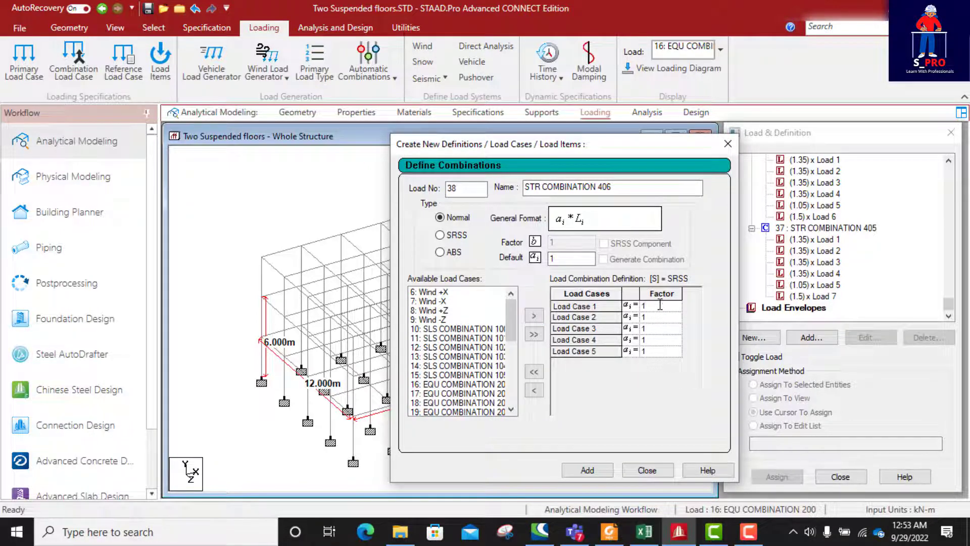
pyautogui.write('.35')
pyautogui.moveTo(667, 309); pyautogui.dragTo(641, 308)
pyautogui.hotkey('ctrl', 'c')
pyautogui.click(661, 318)
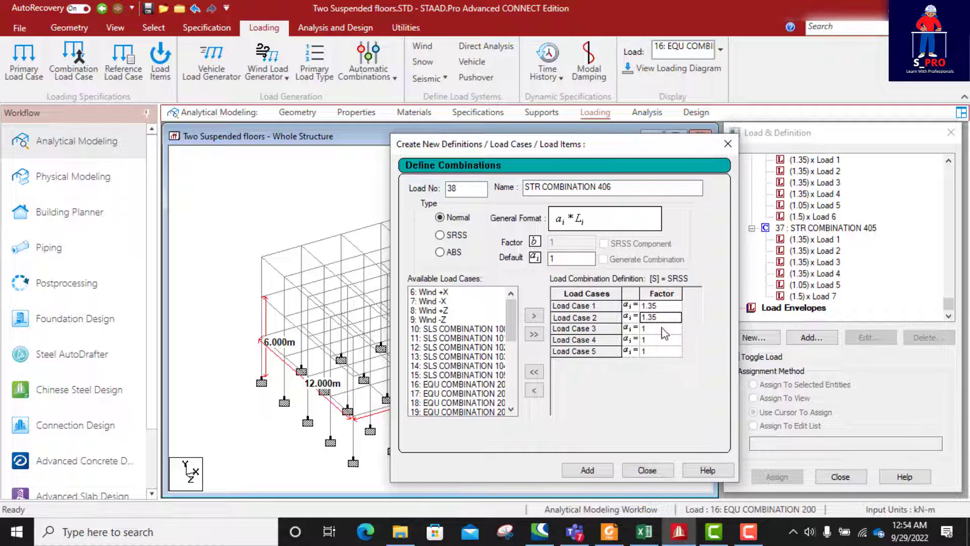
pyautogui.click(662, 328)
pyautogui.hotkey('ctrl', 'v')
pyautogui.click(657, 338)
pyautogui.hotkey('ctrl', 'v')
# - Set load case 5's factor to 1.05 in STR COMBINATION 406 and include Wind +Z with a factor of 1.5
pyautogui.click(649, 355)
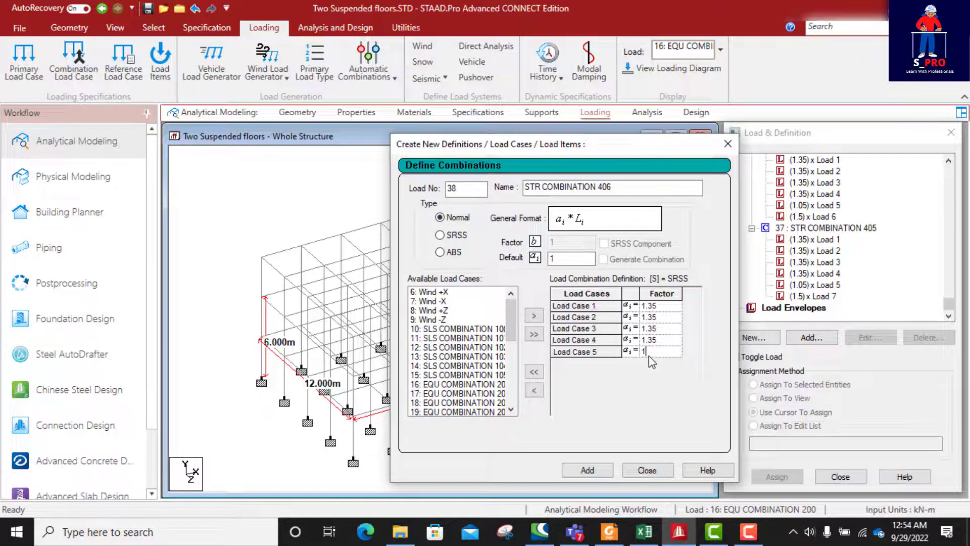
pyautogui.write('.05')
pyautogui.click(443, 311)
pyautogui.click(533, 315)
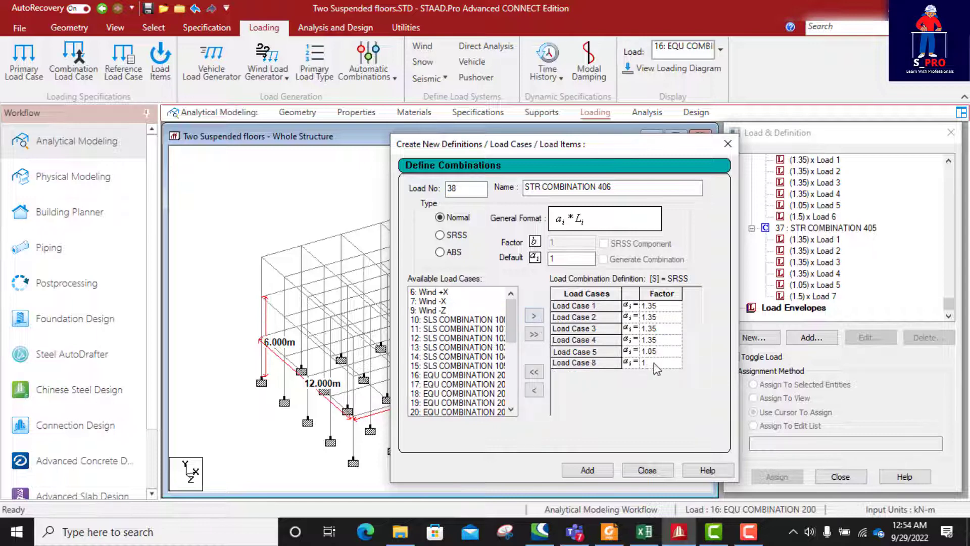
pyautogui.click(654, 363)
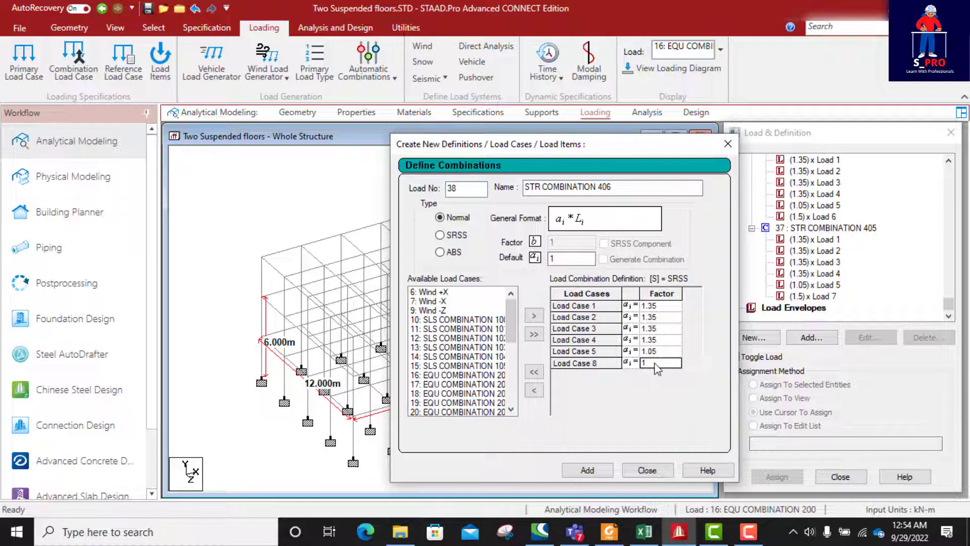
pyautogui.click(655, 364)
# - Copy the combination's name and add STR COMBINATION 406 to the model
pyautogui.moveTo(624, 187); pyautogui.dragTo(519, 201)
pyautogui.hotkey('ctrl', 'c')
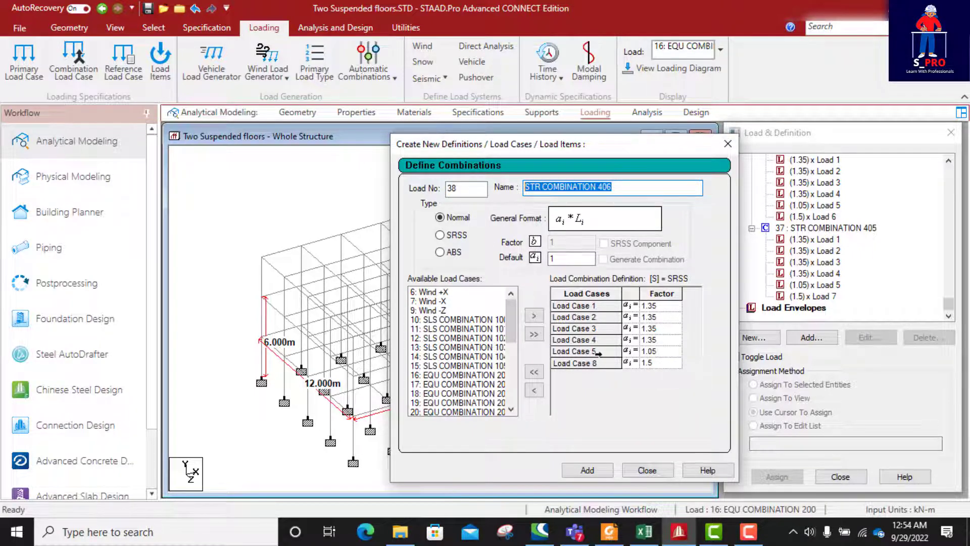
pyautogui.click(588, 469)
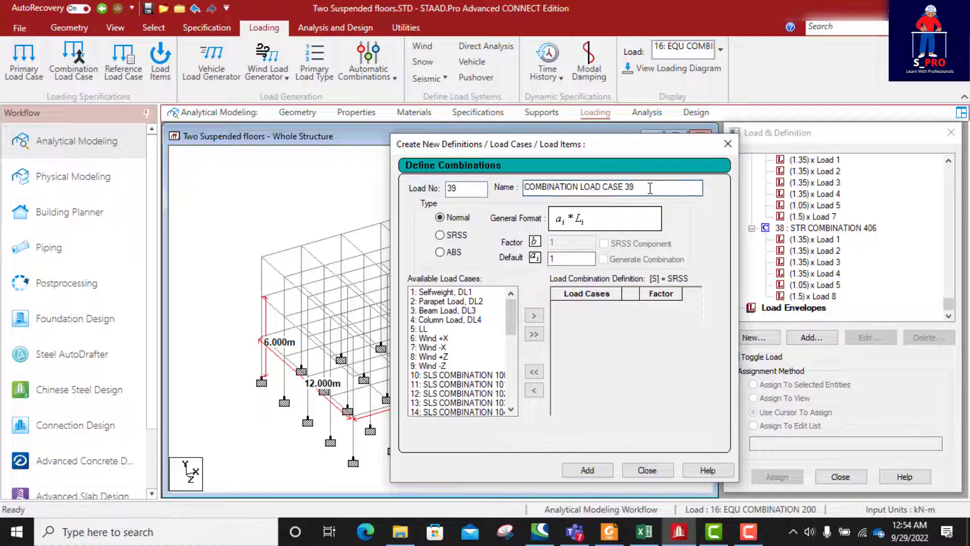
# - Replace load combination 39's default name with the copied name STR COMBINATION 406 and include load cases 1 to 5
pyautogui.moveTo(649, 187); pyautogui.dragTo(506, 191)
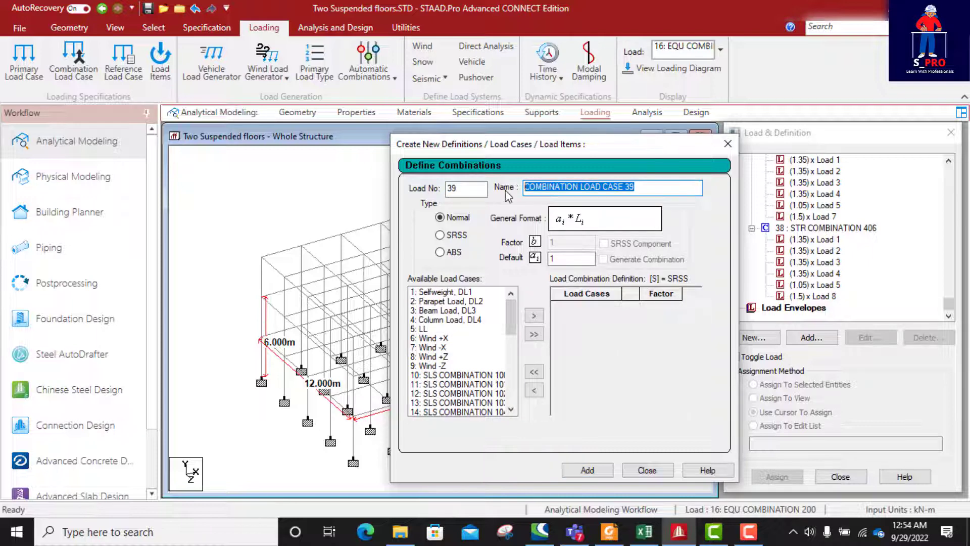
pyautogui.hotkey('ctrl', 'v')
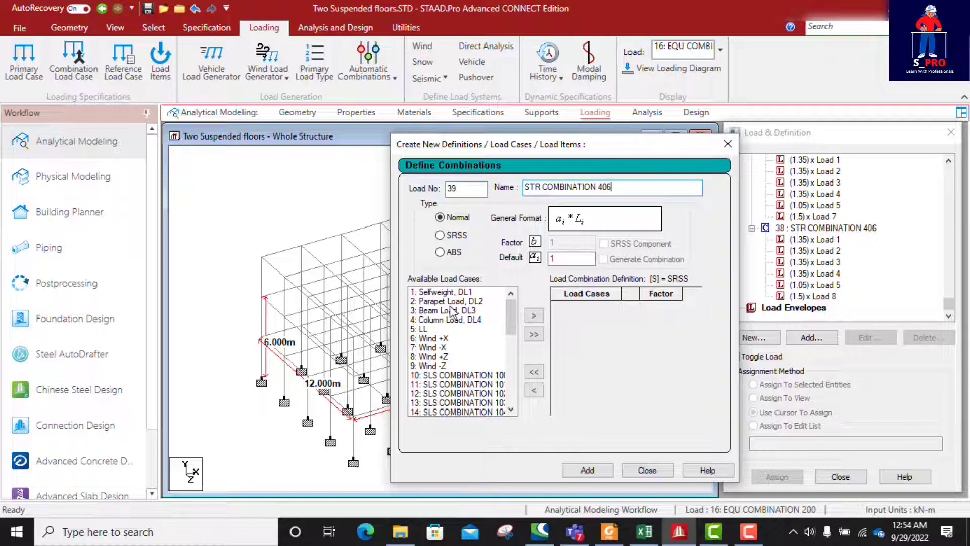
pyautogui.moveTo(468, 292); pyautogui.dragTo(450, 332)
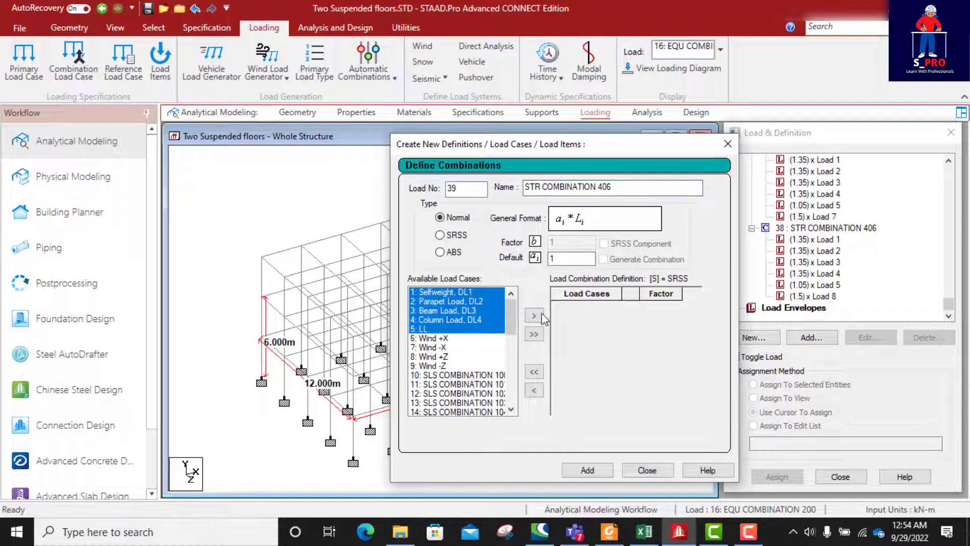
pyautogui.click(534, 315)
# - Set load case 1's factor to 1.35 in load combination 39 and copy it to load cases 2 to 4
pyautogui.click(652, 310)
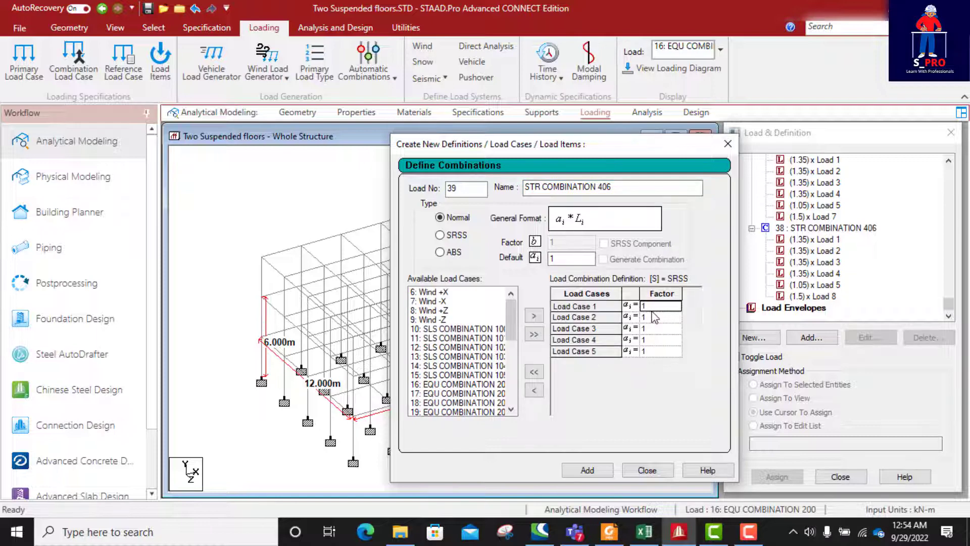
pyautogui.click(653, 309)
pyautogui.write('.')
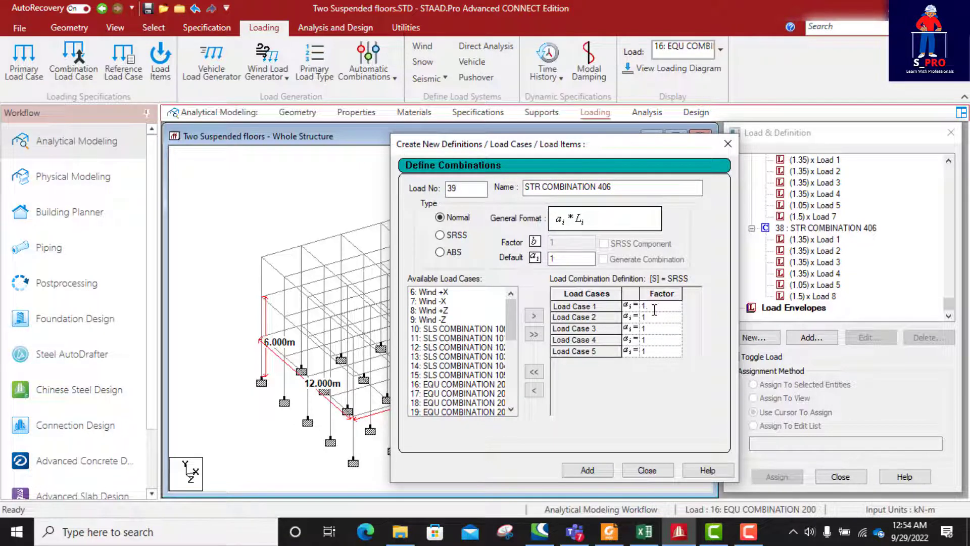
pyautogui.write('35')
pyautogui.moveTo(661, 304); pyautogui.dragTo(635, 315)
pyautogui.hotkey('ctrl', 'c')
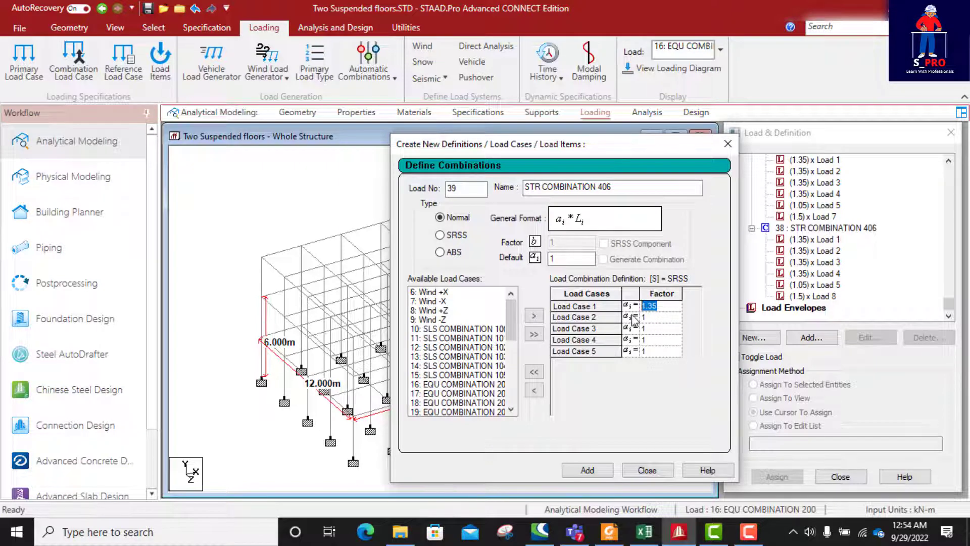
pyautogui.click(657, 318)
pyautogui.hotkey('ctrl', 'v')
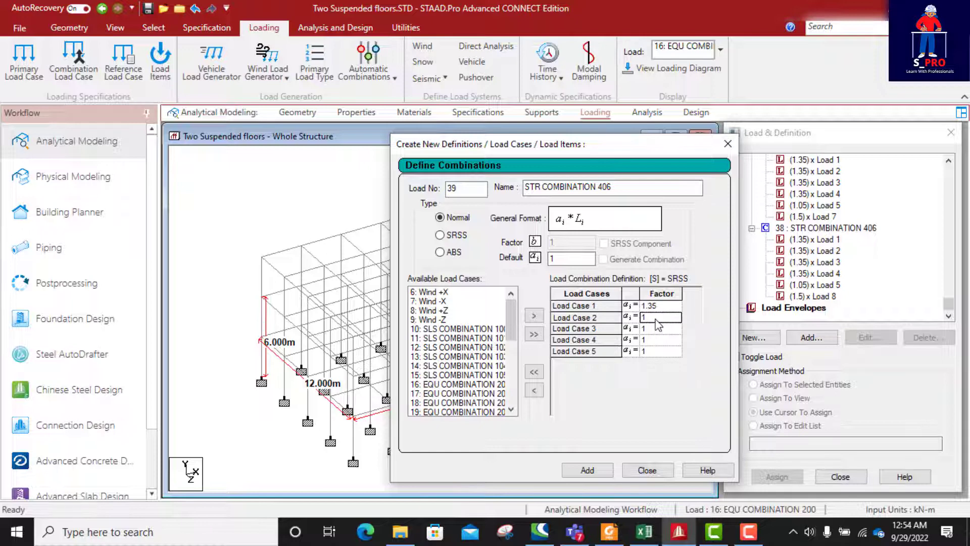
pyautogui.click(657, 328)
pyautogui.hotkey('ctrl', 'v')
pyautogui.click(656, 341)
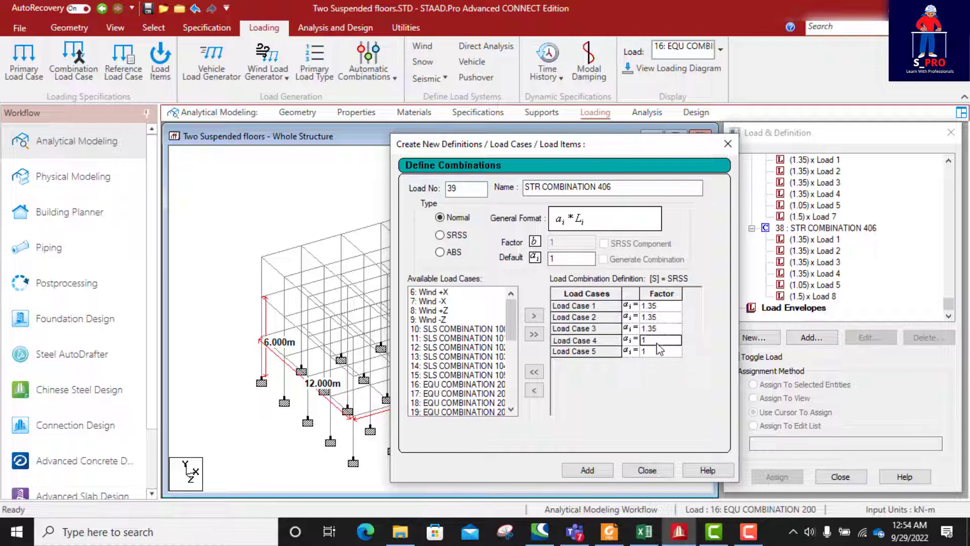
# - Set load case 5's factor to 1.05 in load combination 39 and include Wind -Z with a factor of 1.5
pyautogui.click(659, 351)
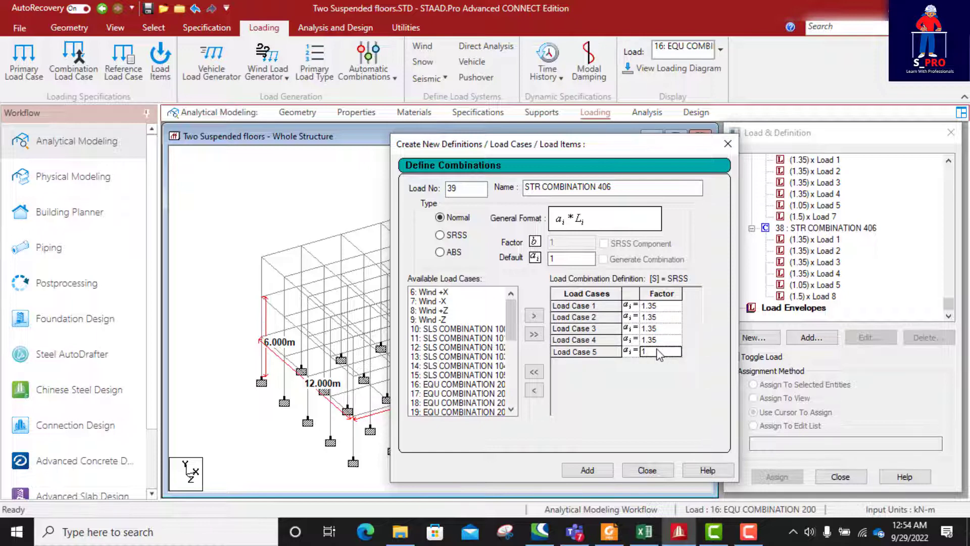
pyautogui.click(658, 350)
pyautogui.write('.5')
pyautogui.click(441, 320)
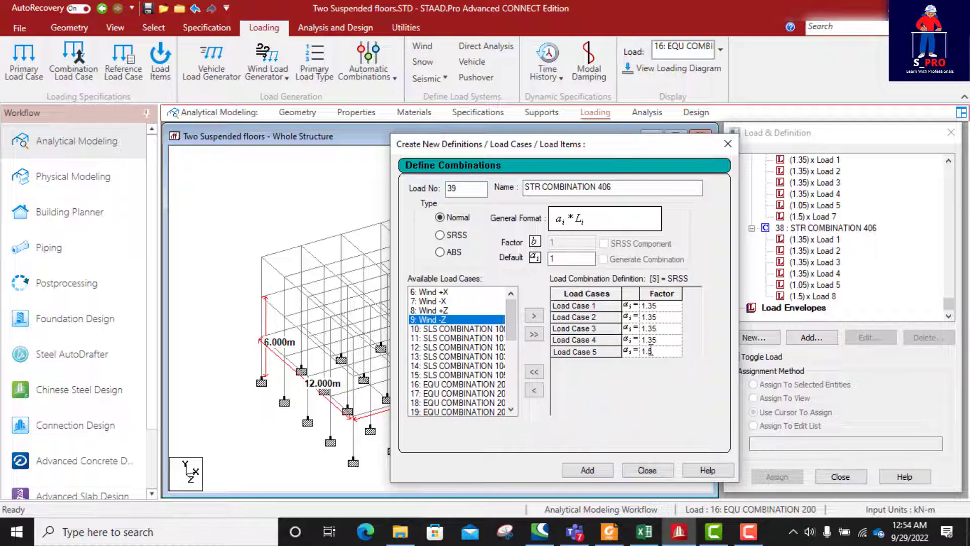
pyautogui.click(534, 316)
pyautogui.click(654, 364)
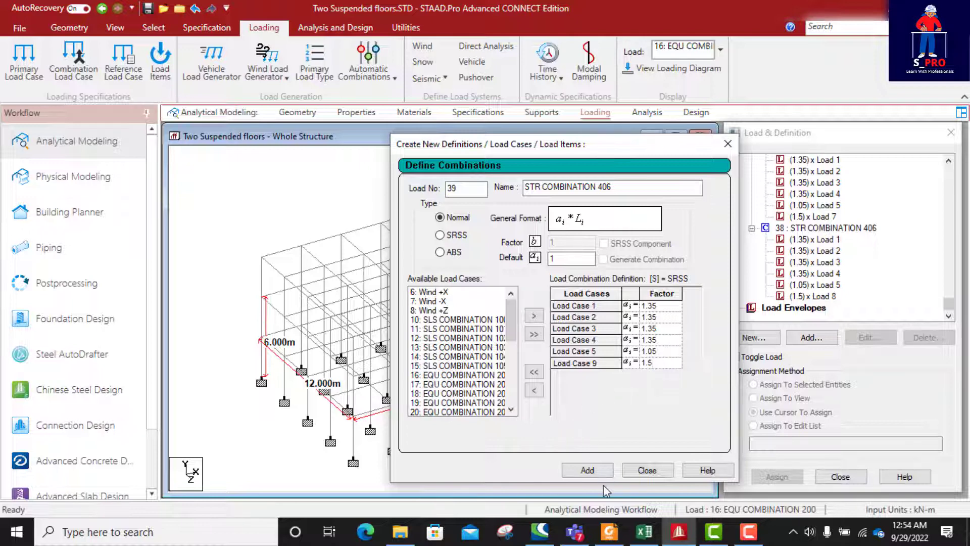
# - Add load combination 39 to the model and check the defined STR combinations against the Excel load combination template
pyautogui.click(599, 472)
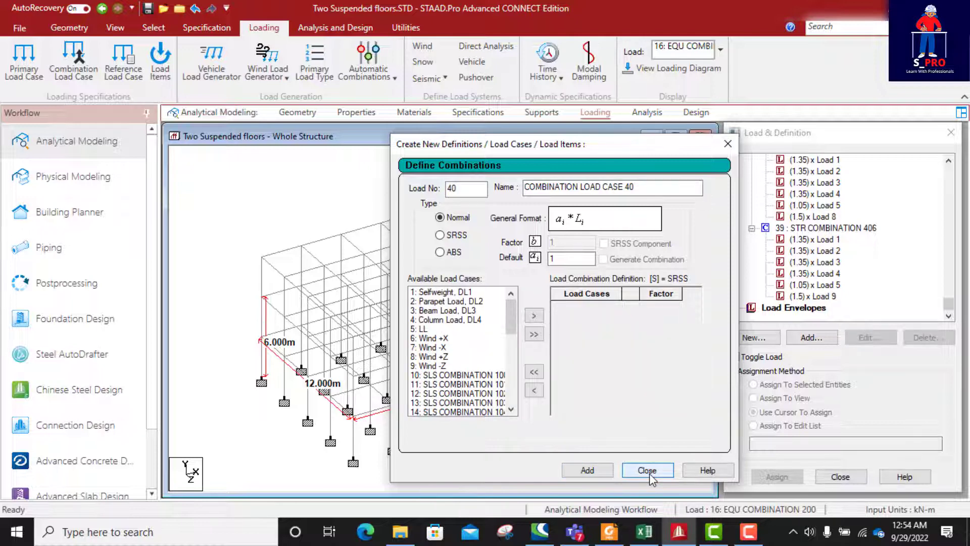
pyautogui.click(647, 470)
pyautogui.click(644, 532)
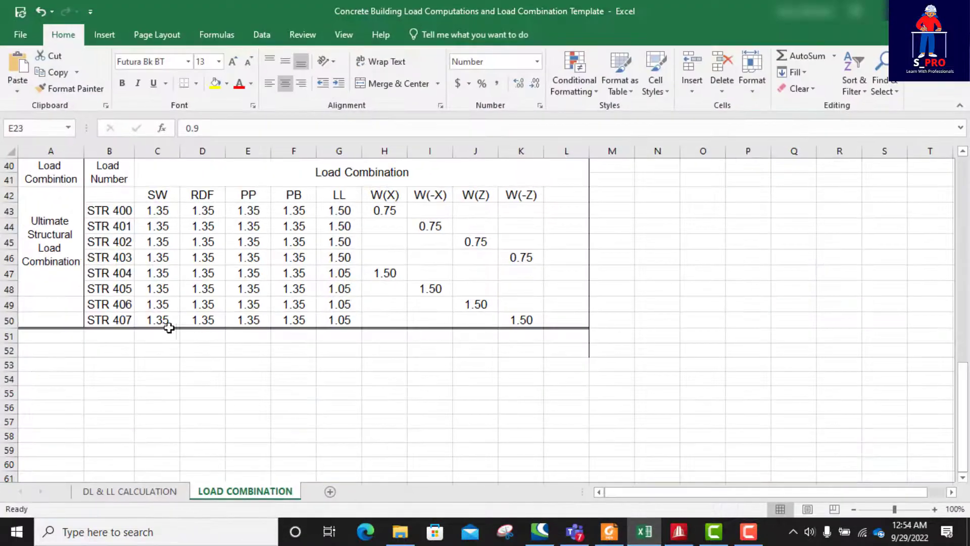
pyautogui.click(675, 535)
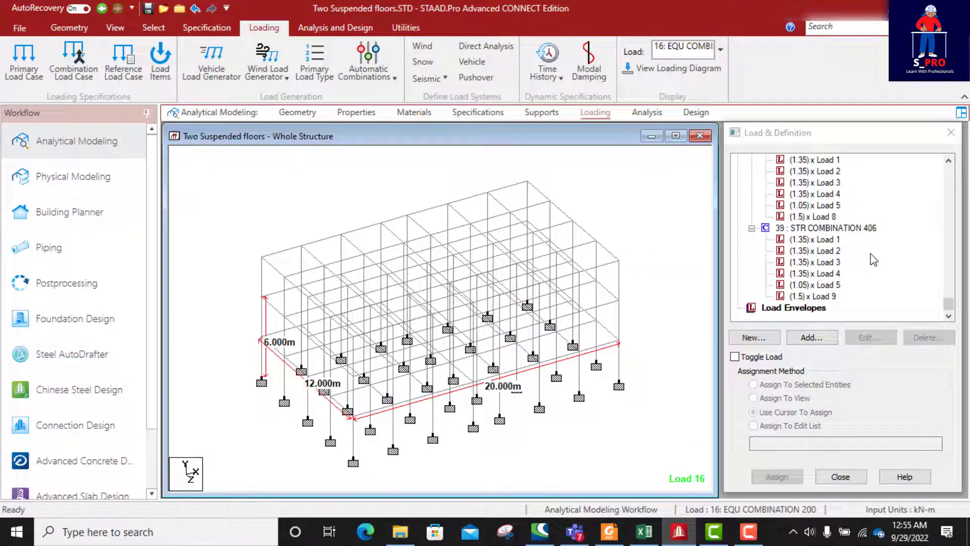
pyautogui.scroll(7, 877, 268)
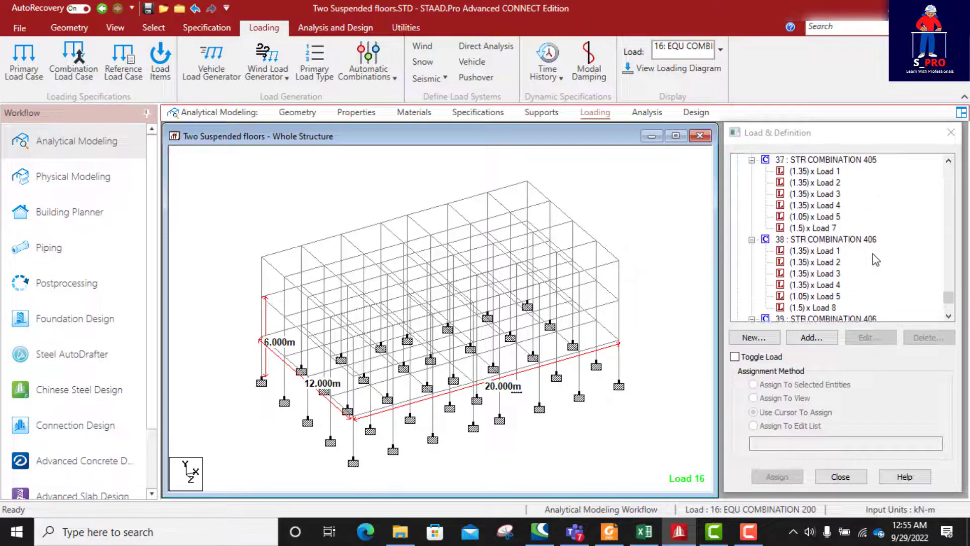
pyautogui.scroll(7, 884, 280)
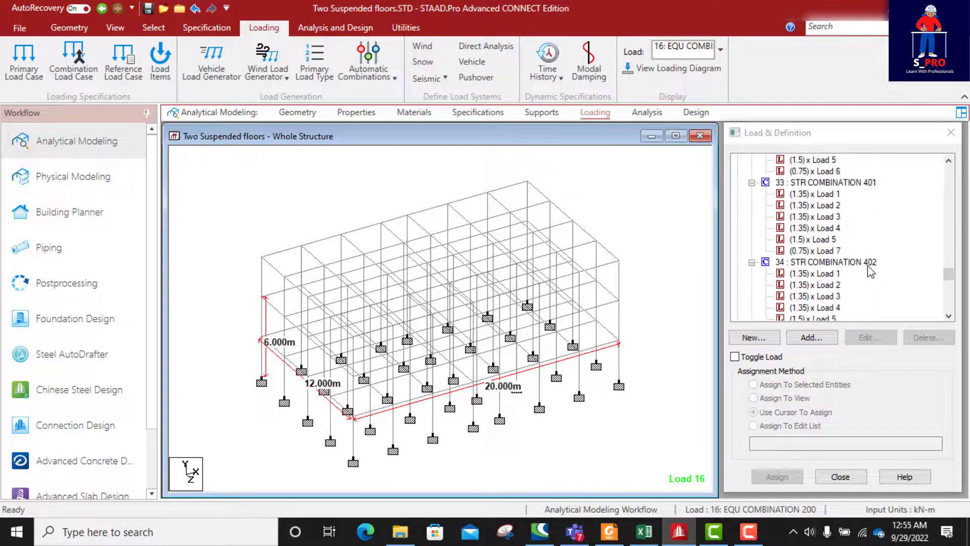
pyautogui.scroll(-11, 870, 272)
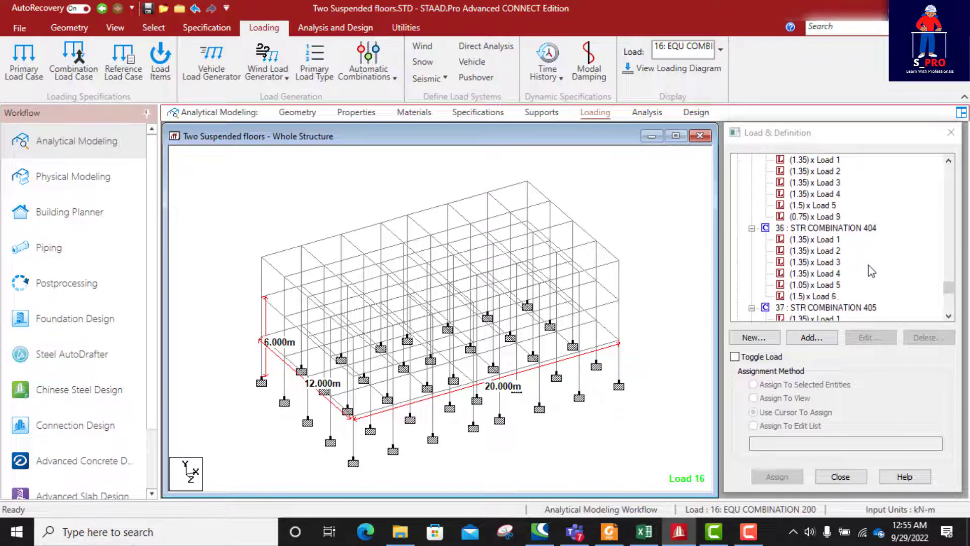
pyautogui.scroll(-4, 871, 272)
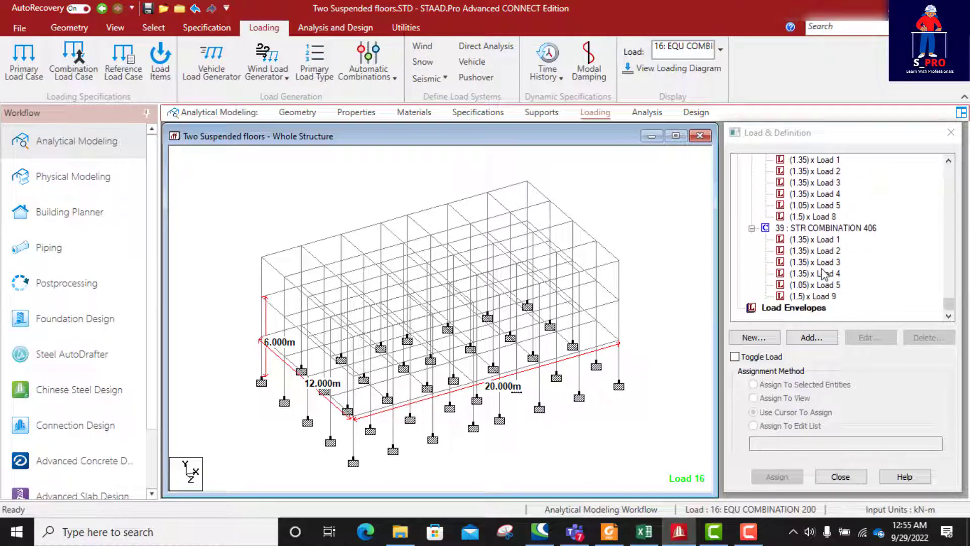
# - Collapse the STR combinations, load numbers 39 down to 32, in the load definition tree
pyautogui.click(751, 228)
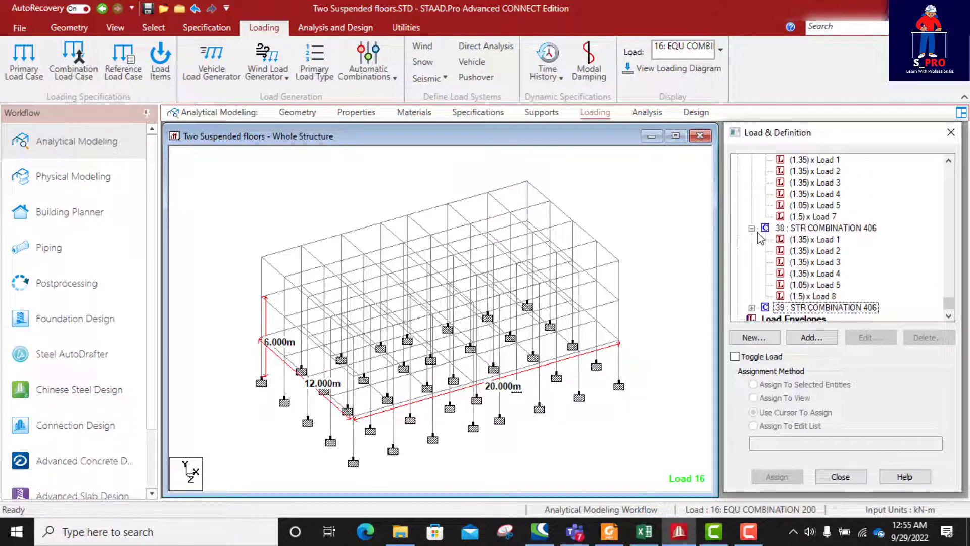
pyautogui.click(751, 228)
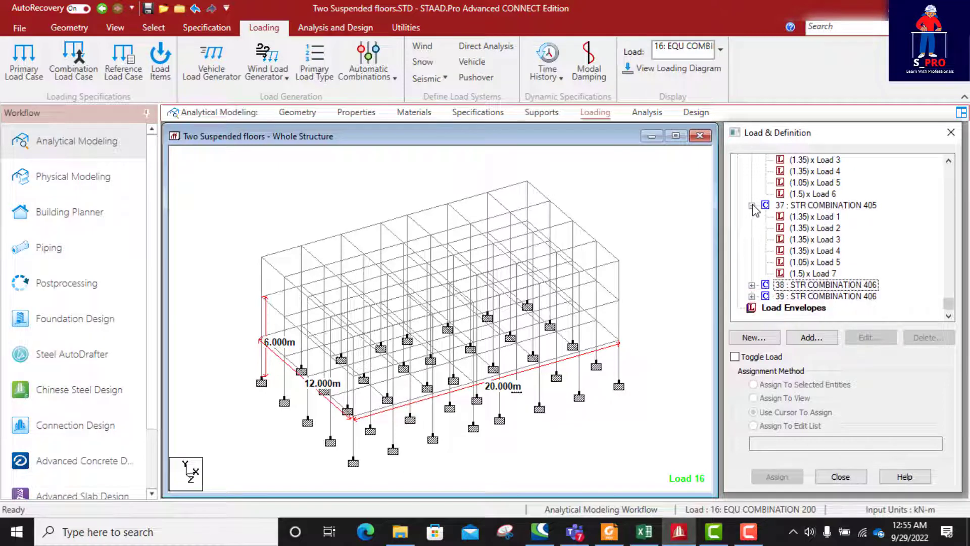
pyautogui.click(752, 217)
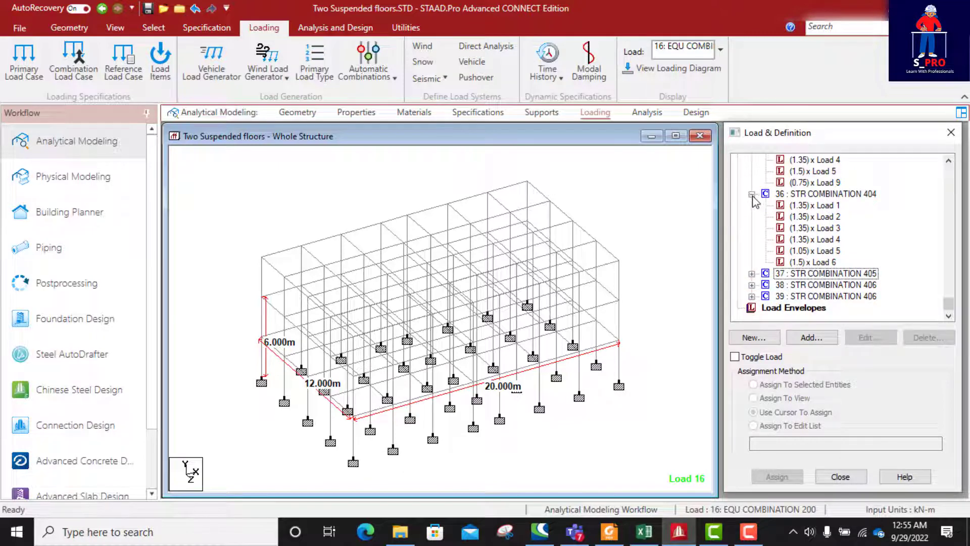
pyautogui.click(752, 194)
pyautogui.click(753, 184)
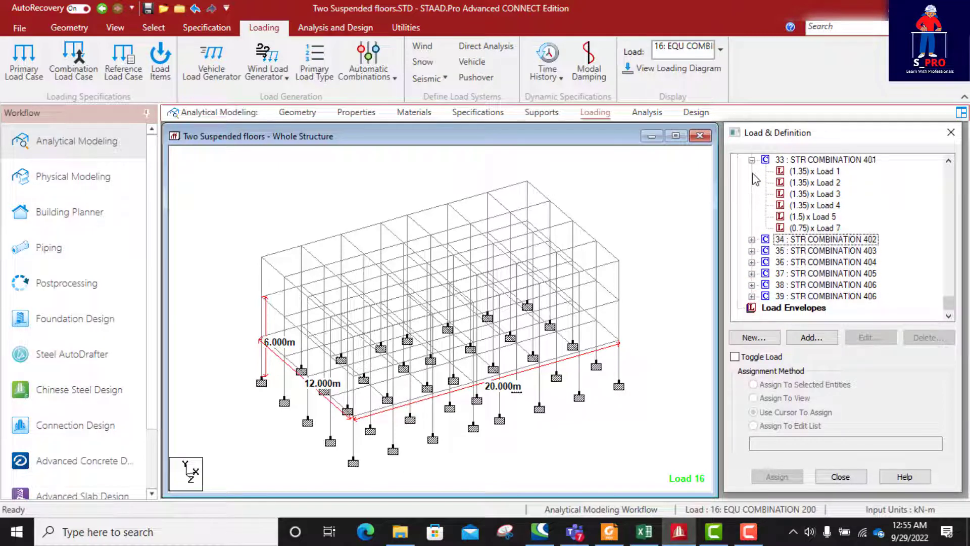
pyautogui.click(753, 187)
pyautogui.click(752, 183)
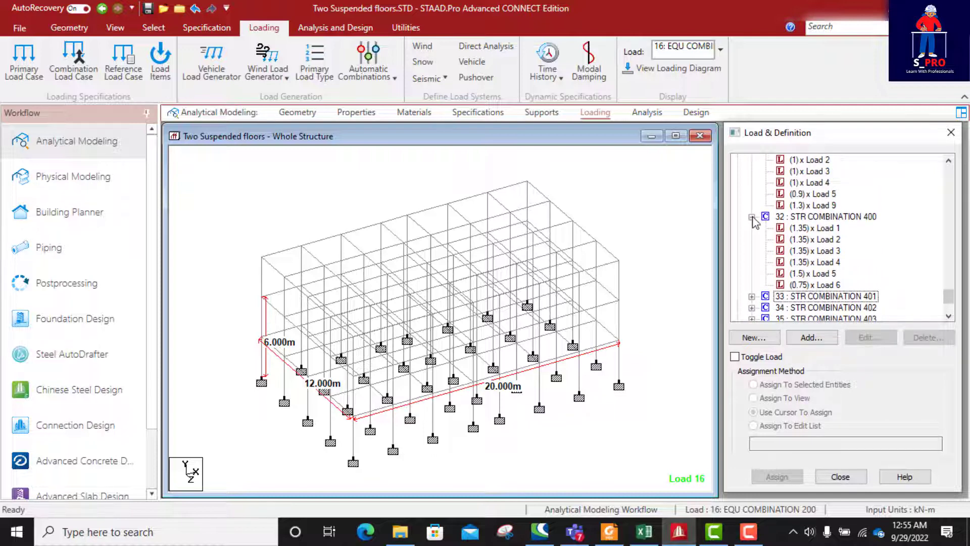
pyautogui.click(752, 217)
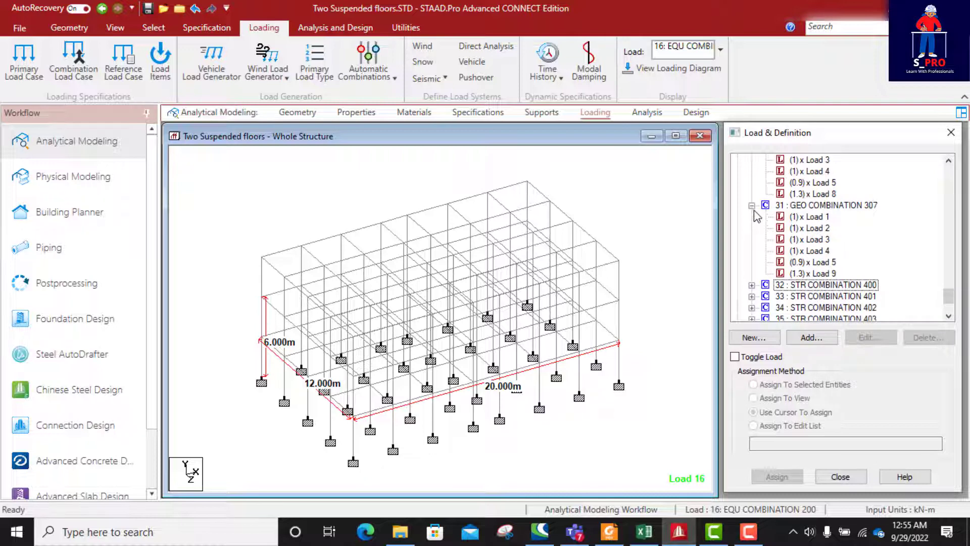
# - Collapse the GEO combinations from 307 down to 300 in the load definition tree
pyautogui.click(752, 205)
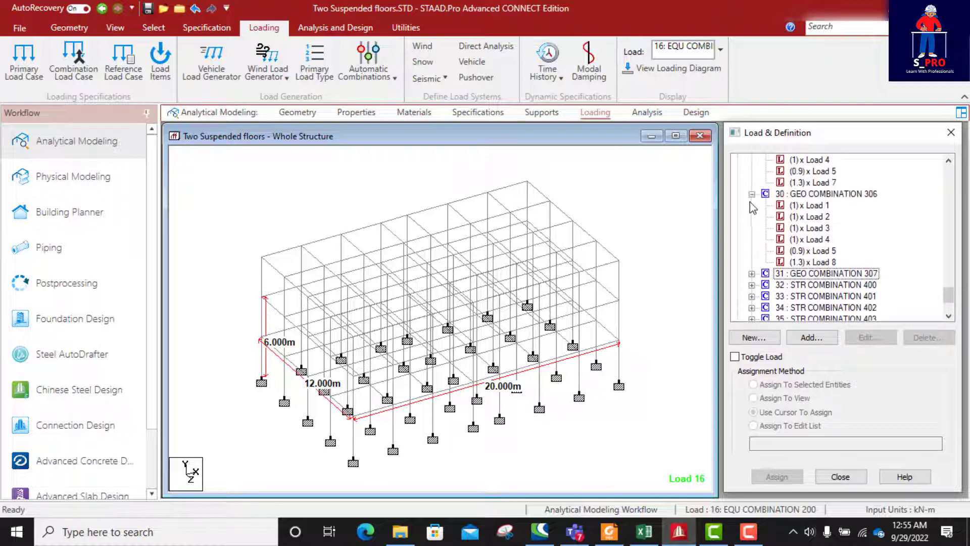
pyautogui.click(752, 194)
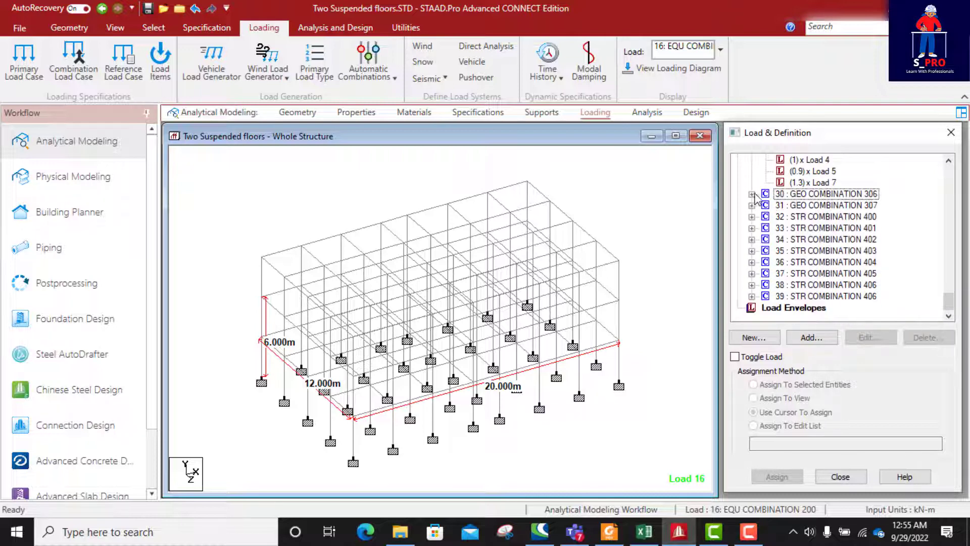
pyautogui.click(752, 182)
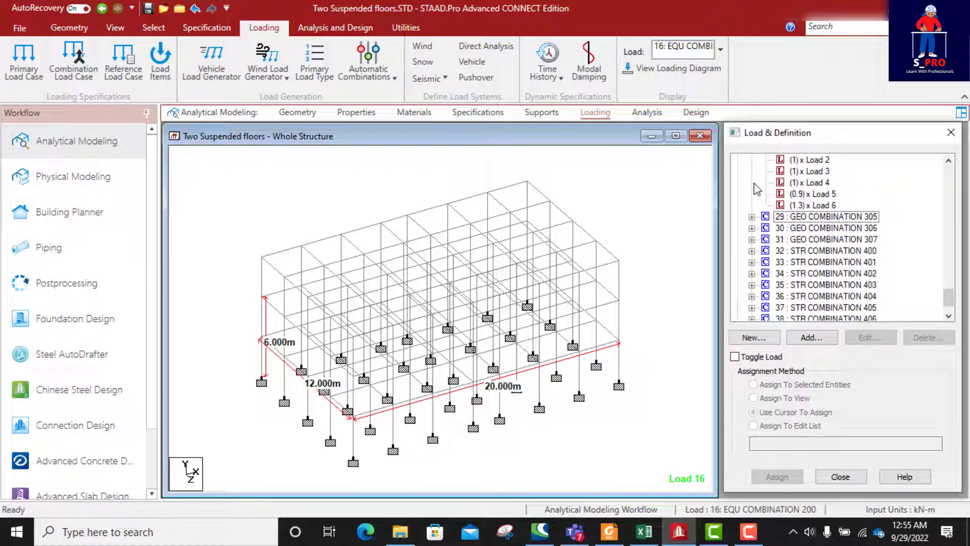
pyautogui.click(752, 194)
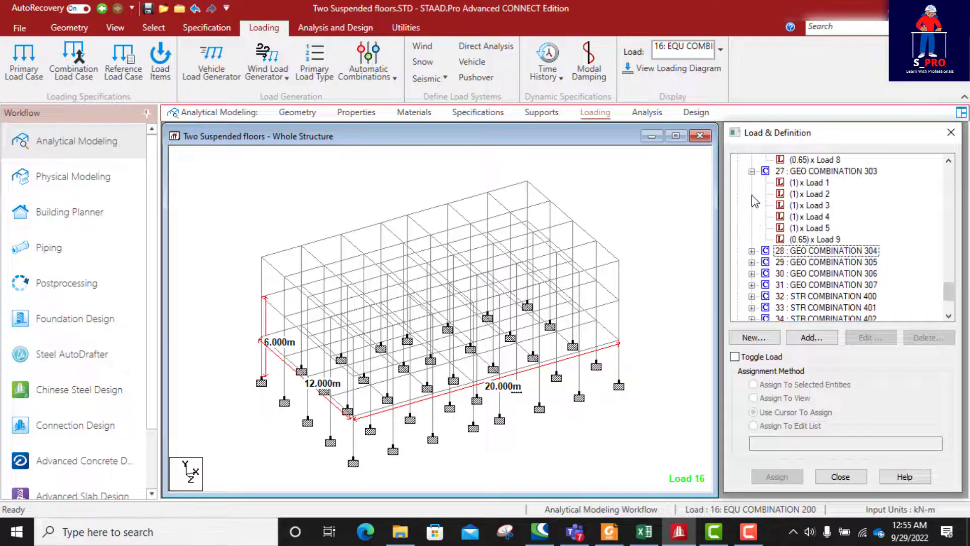
pyautogui.click(752, 194)
pyautogui.scroll(2, 755, 195)
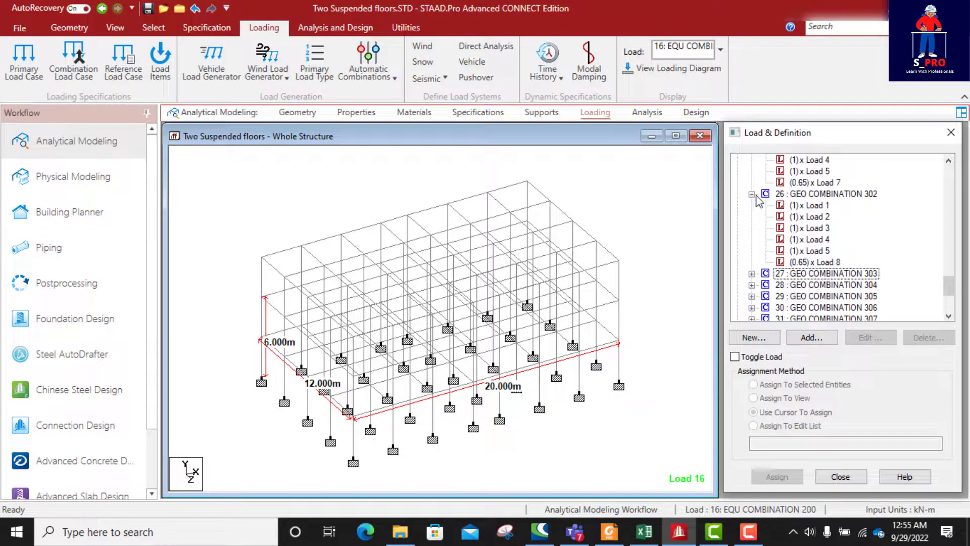
pyautogui.click(753, 195)
pyautogui.scroll(2, 754, 199)
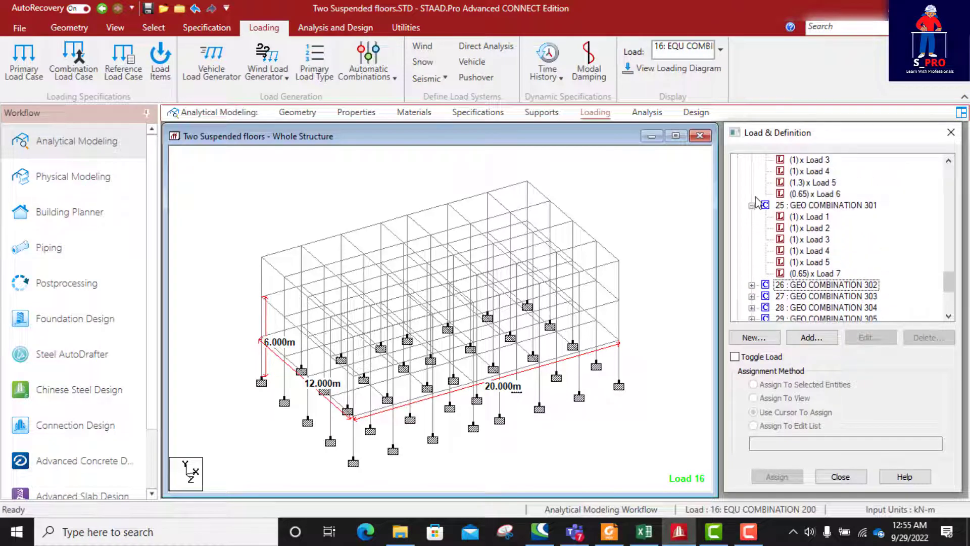
pyautogui.click(752, 206)
pyautogui.click(752, 183)
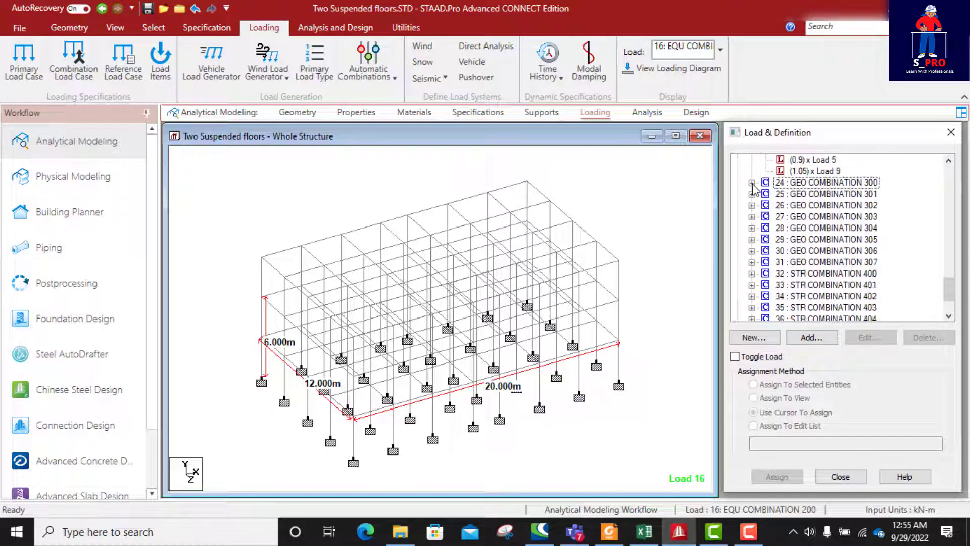
# - Collapse the EQU combinations from 207 down to 201 in the load definition tree
pyautogui.scroll(3, 754, 195)
pyautogui.scroll(1, 754, 197)
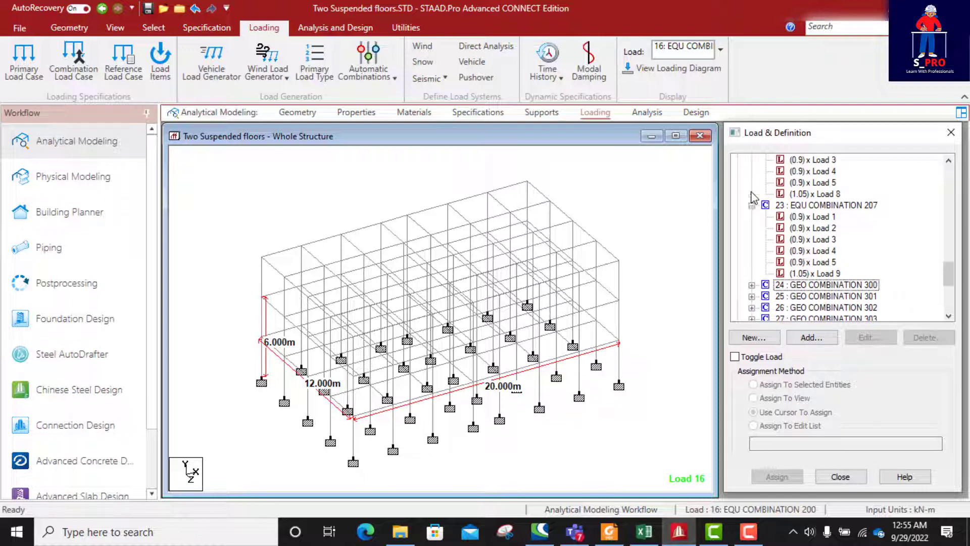
pyautogui.click(751, 206)
pyautogui.scroll(3, 754, 211)
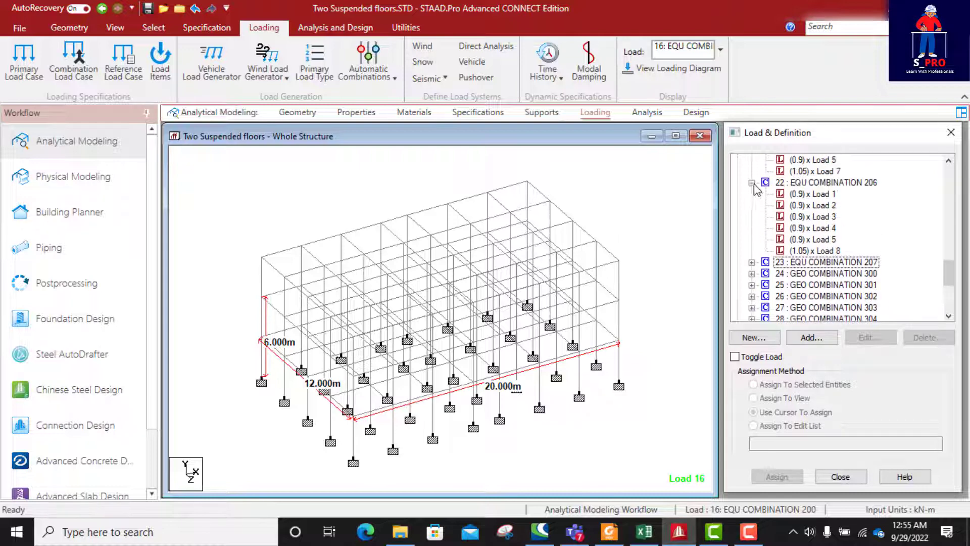
pyautogui.click(752, 183)
pyautogui.scroll(3, 754, 197)
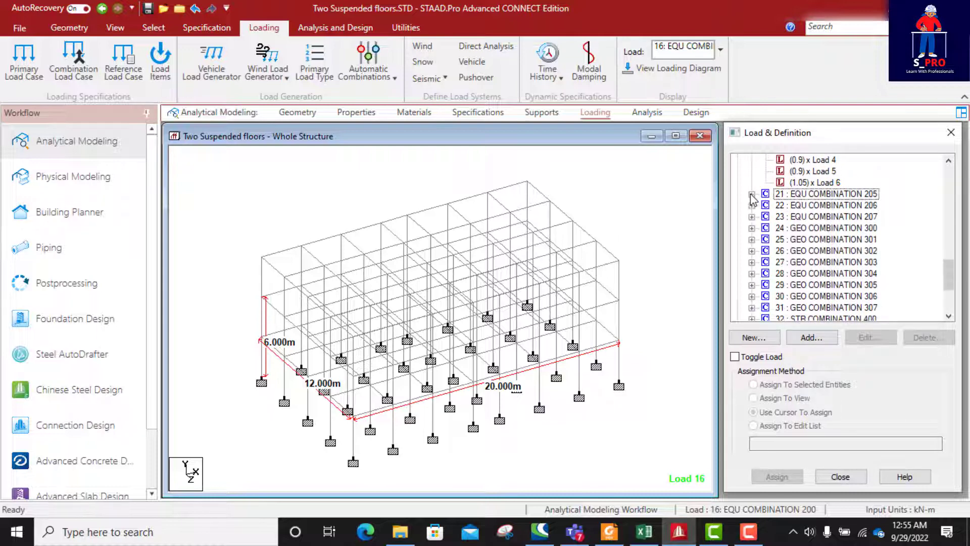
pyautogui.scroll(3, 754, 200)
pyautogui.click(751, 194)
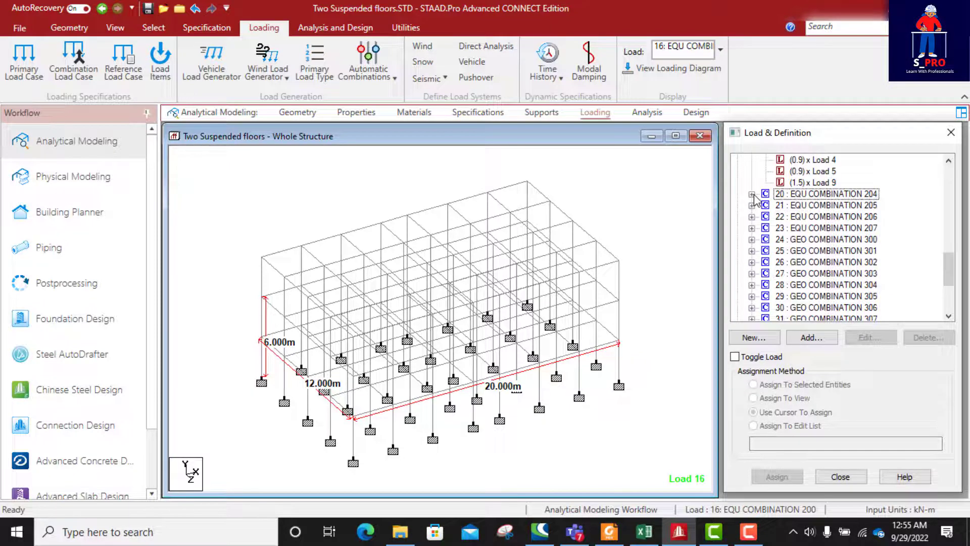
pyautogui.scroll(3, 753, 204)
pyautogui.click(752, 217)
pyautogui.scroll(3, 752, 222)
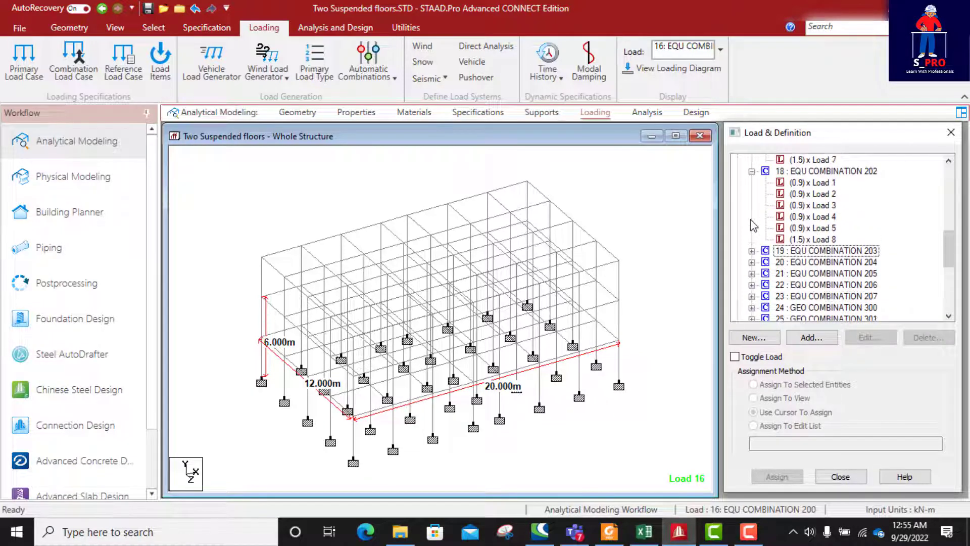
pyautogui.click(752, 218)
pyautogui.scroll(1, 758, 212)
pyautogui.scroll(3, 758, 211)
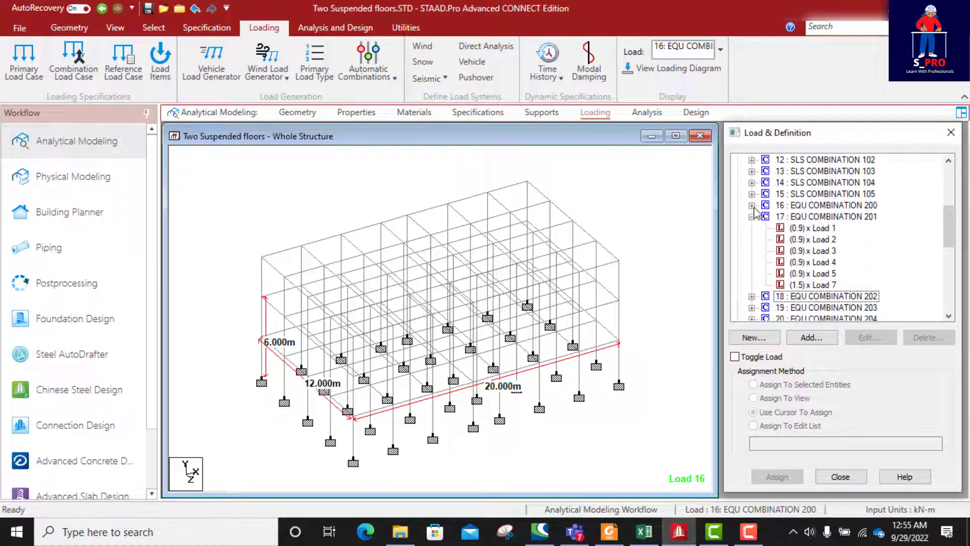
pyautogui.click(752, 217)
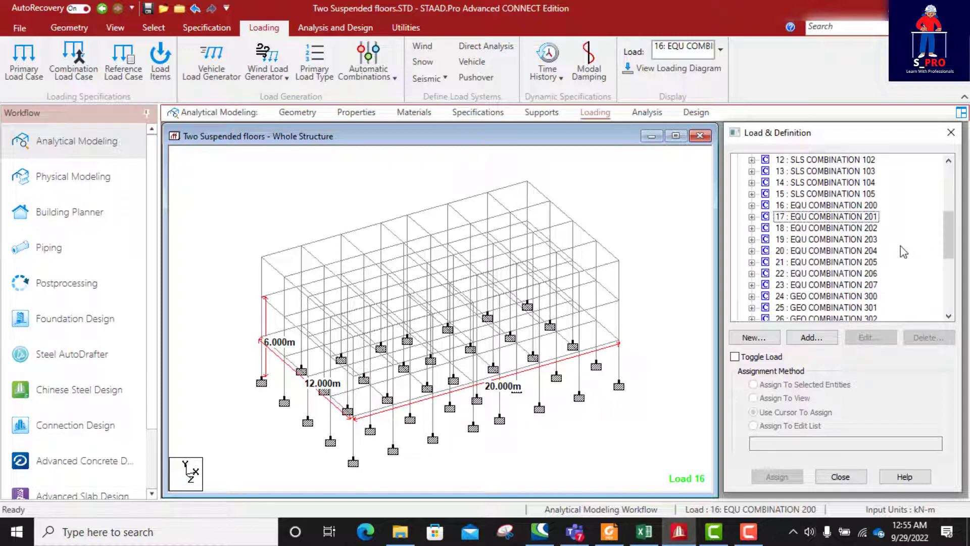
# - Review the collapsed SLS, EQU, GEO and STR combinations in the load definition tree
pyautogui.scroll(2, 817, 228)
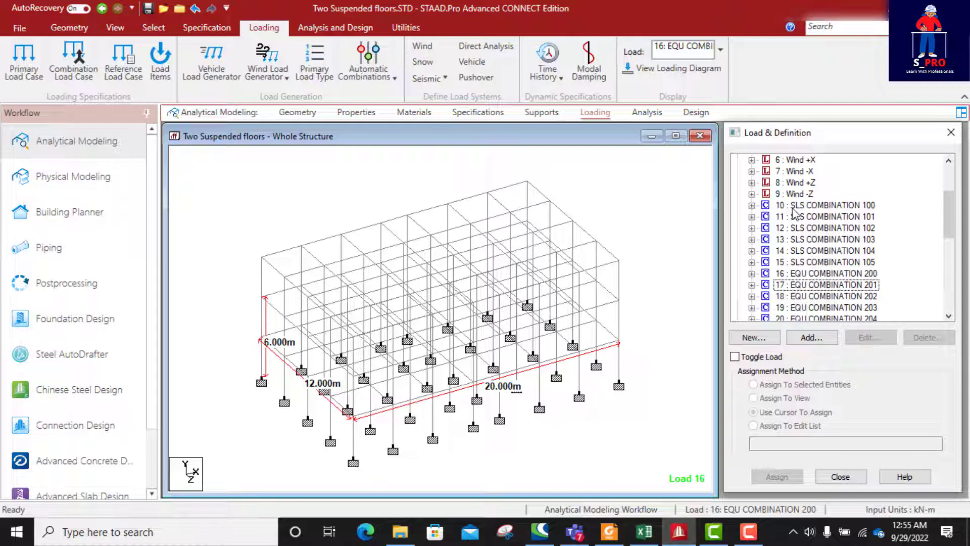
pyautogui.scroll(-6, 788, 218)
pyautogui.scroll(-1, 797, 218)
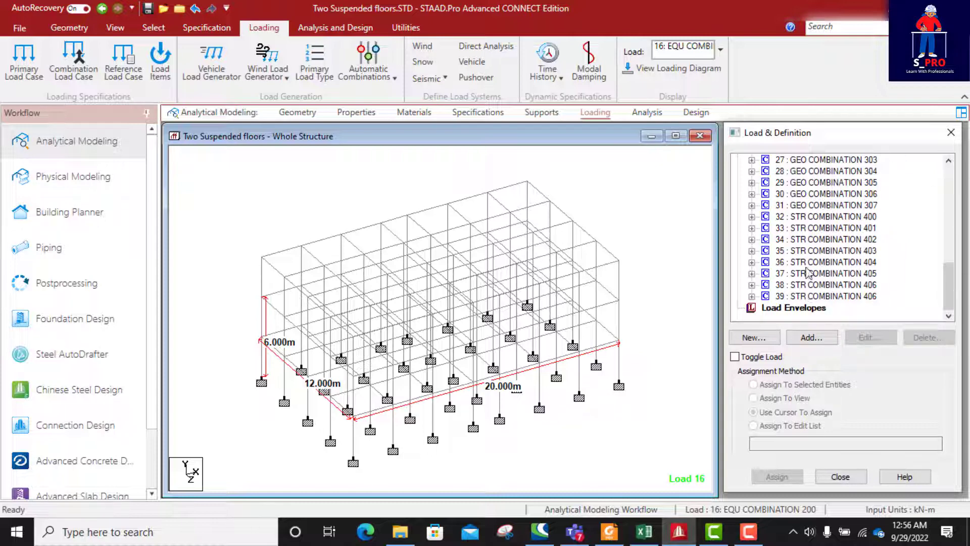
pyautogui.scroll(1, 816, 306)
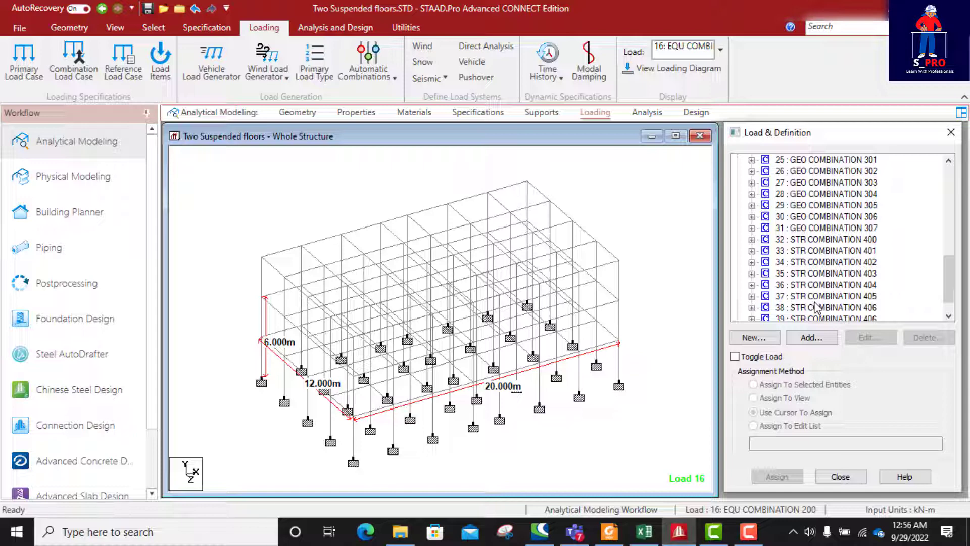
pyautogui.scroll(3, 813, 303)
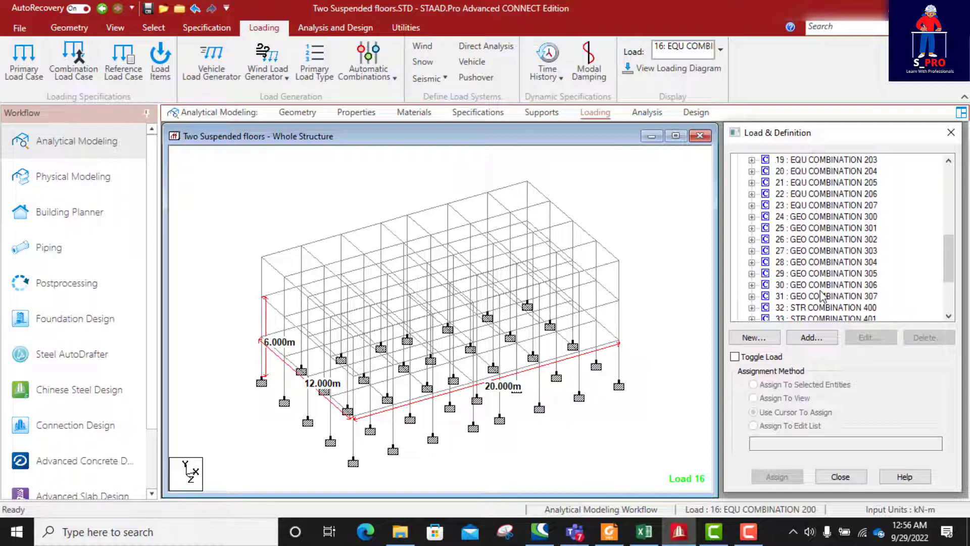
pyautogui.scroll(1, 822, 291)
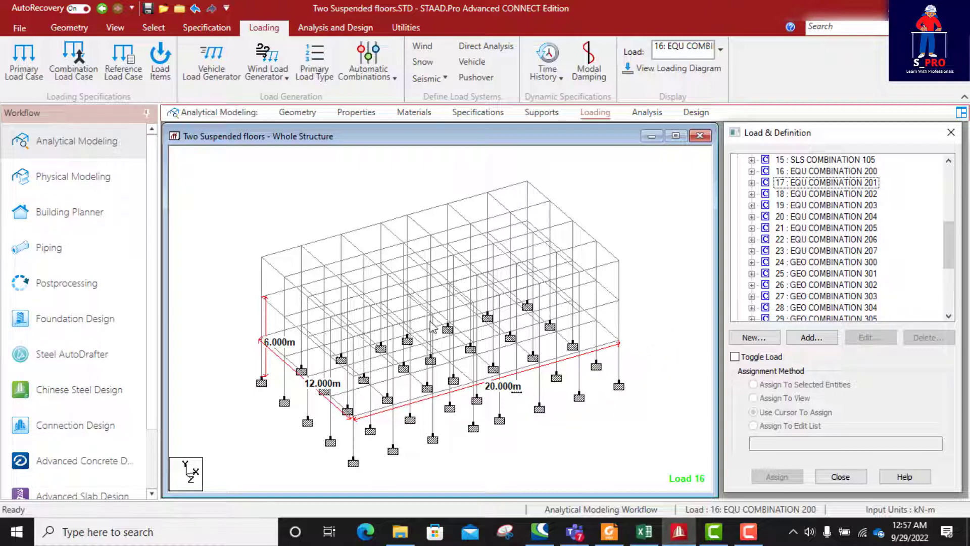
# - Save the modified structure, run the analysis and go to post processing mode
pyautogui.click(336, 27)
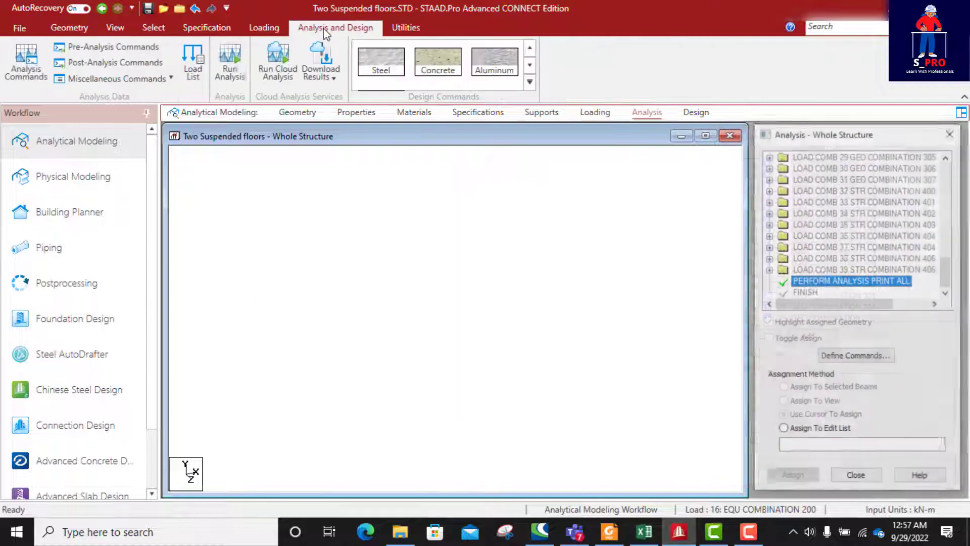
pyautogui.click(229, 65)
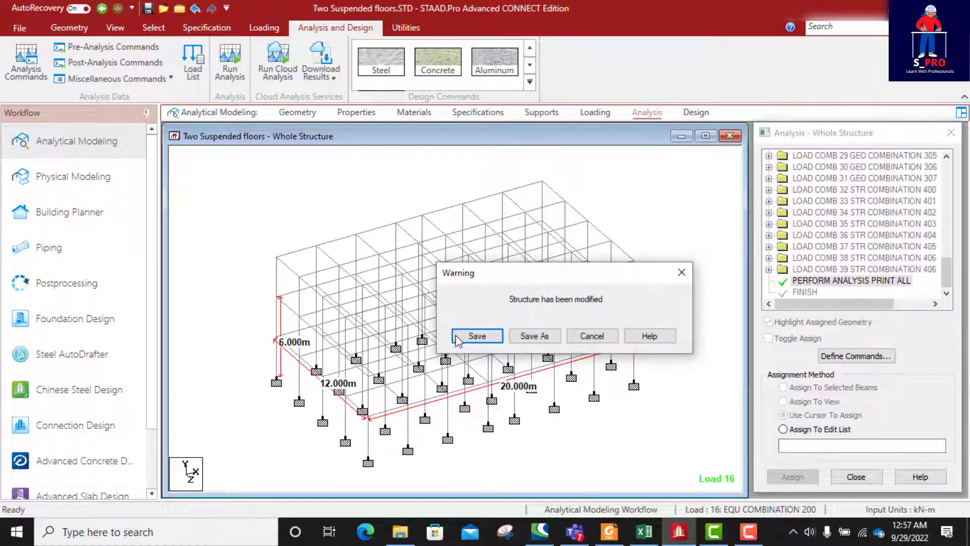
pyautogui.click(477, 336)
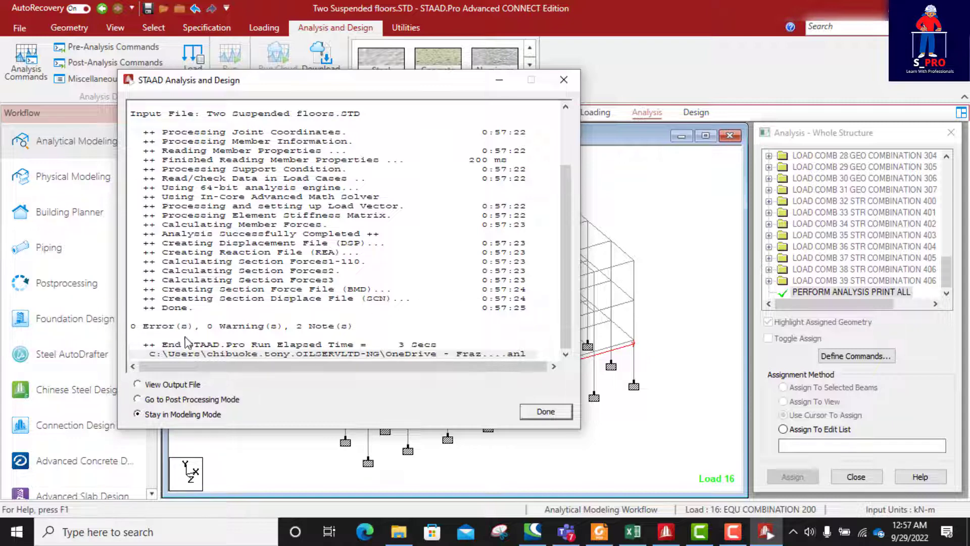
pyautogui.click(137, 400)
pyautogui.click(546, 411)
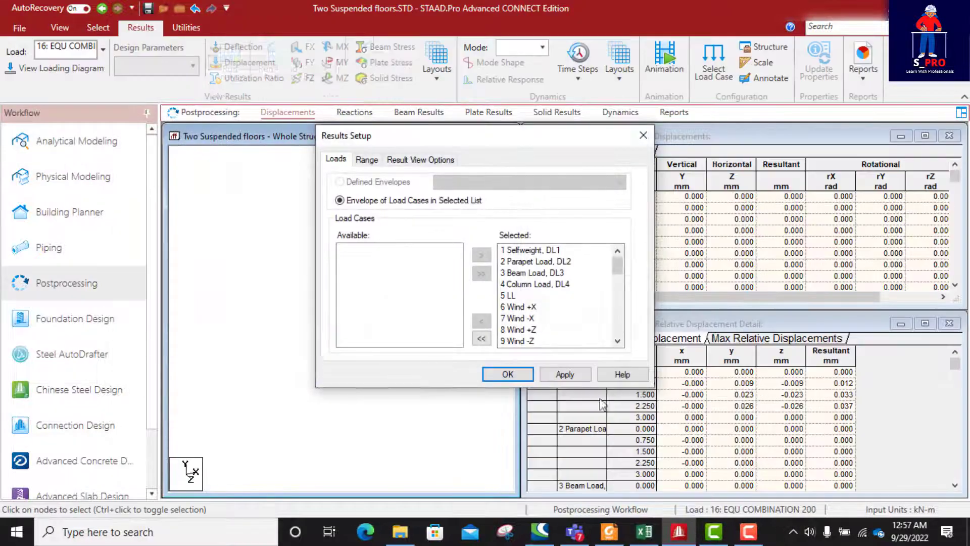
# - Remove primary load cases 1 to 9 from the results setup so only the load combinations are selected
pyautogui.moveTo(541, 253)
pyautogui.mouseDown()
pyautogui.moveTo(528, 354)
pyautogui.moveTo(533, 255)
pyautogui.mouseUp()
pyautogui.click(481, 322)
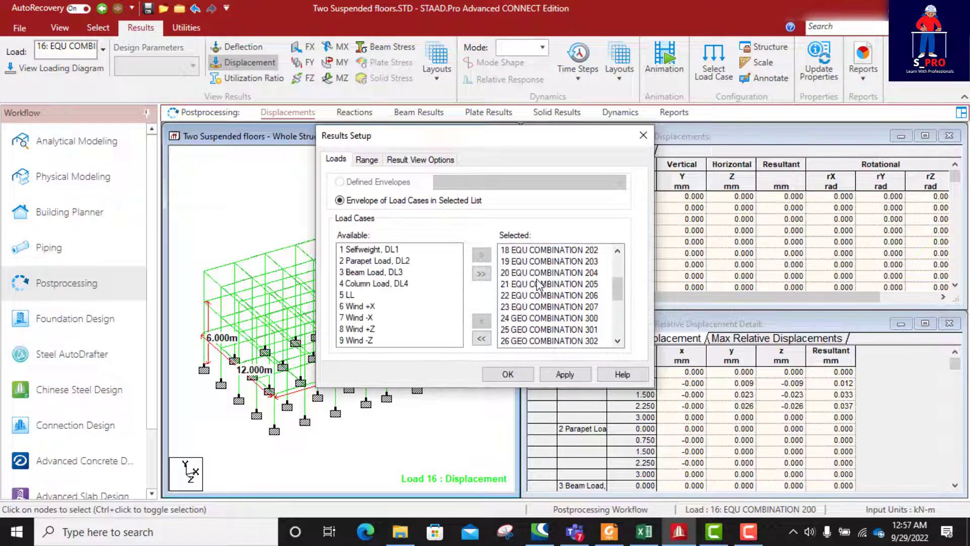
pyautogui.click(508, 375)
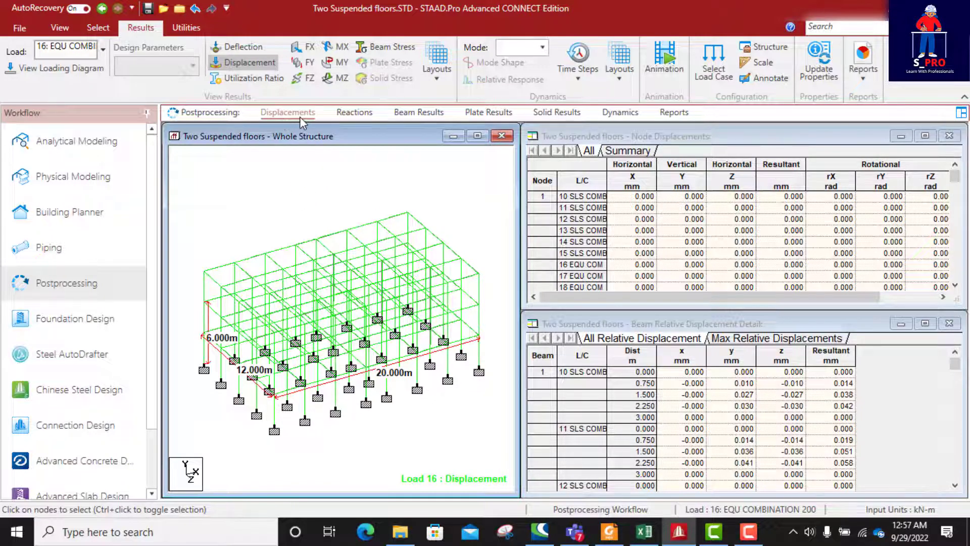
# - Display the node displacement summary in an enlarged table and examine the maximum resultant displacement
pyautogui.click(631, 151)
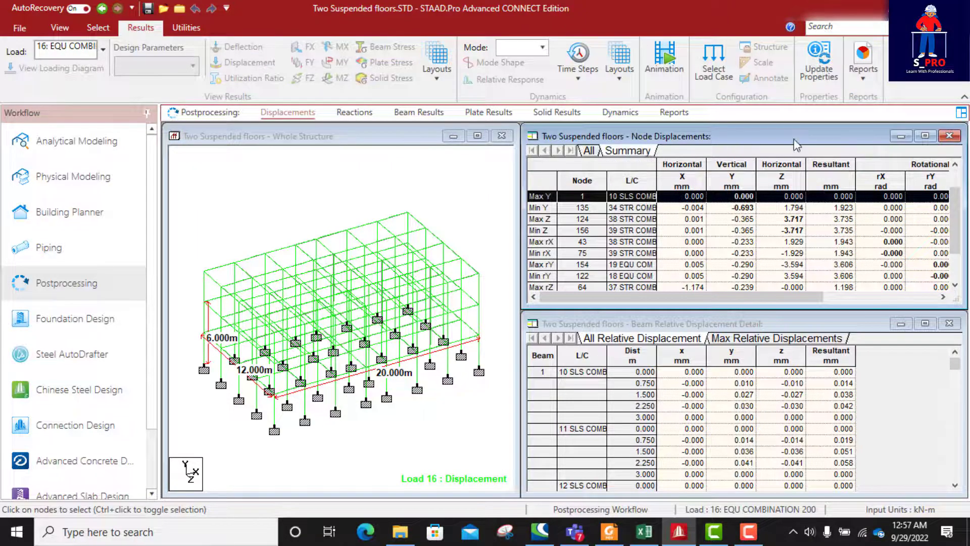
pyautogui.moveTo(809, 141); pyautogui.dragTo(688, 125)
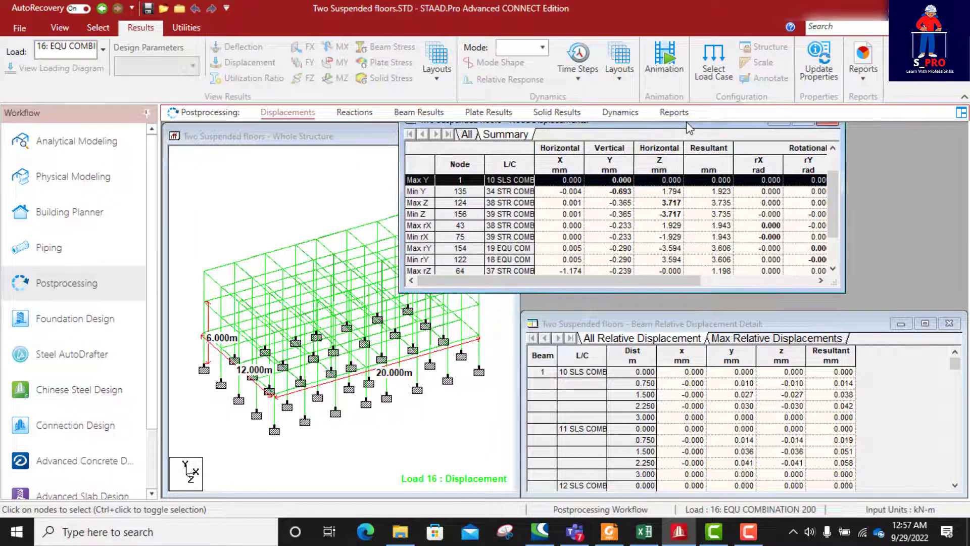
pyautogui.moveTo(700, 293); pyautogui.dragTo(691, 393)
pyautogui.moveTo(840, 272); pyautogui.dragTo(930, 272)
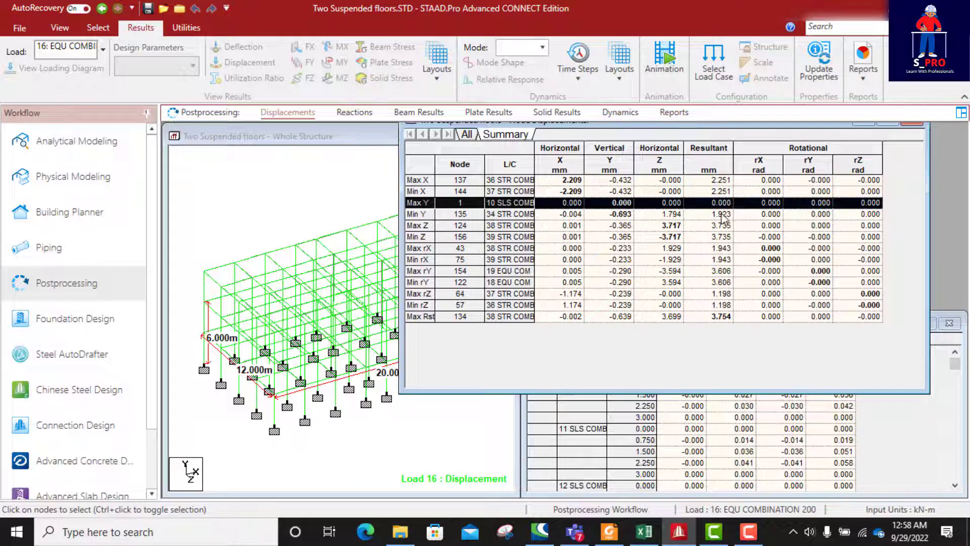
pyautogui.click(726, 318)
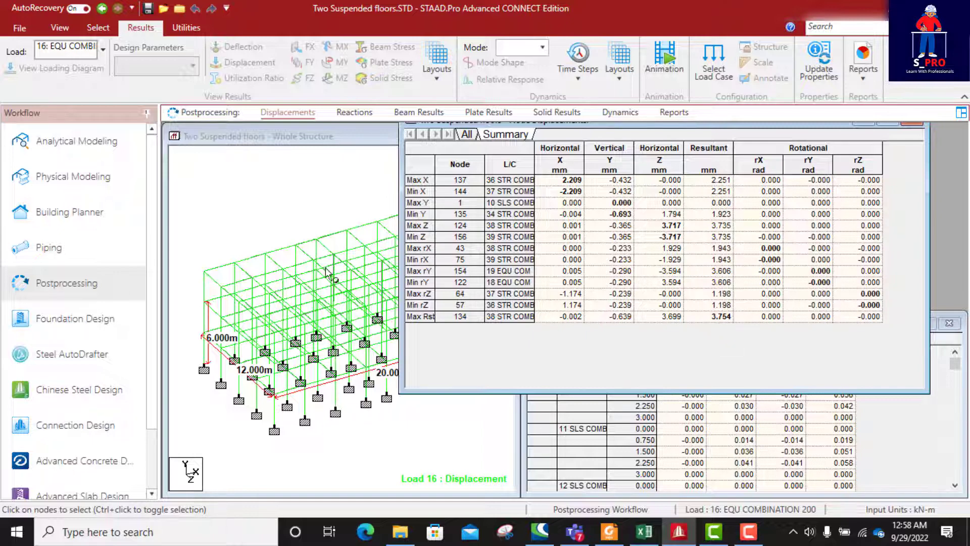
# - Narrow the node displacement table so it no longer covers the whole structure view
pyautogui.click(341, 203)
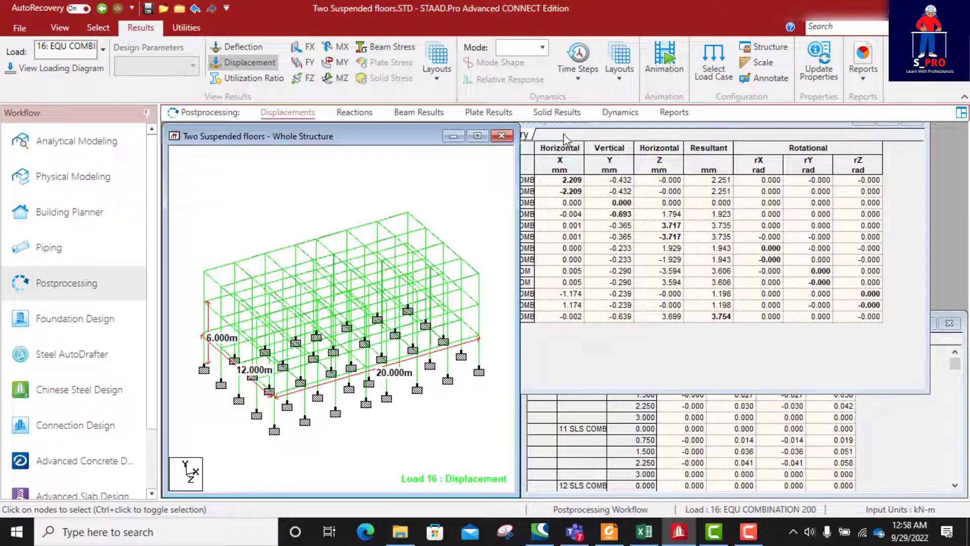
pyautogui.click(632, 352)
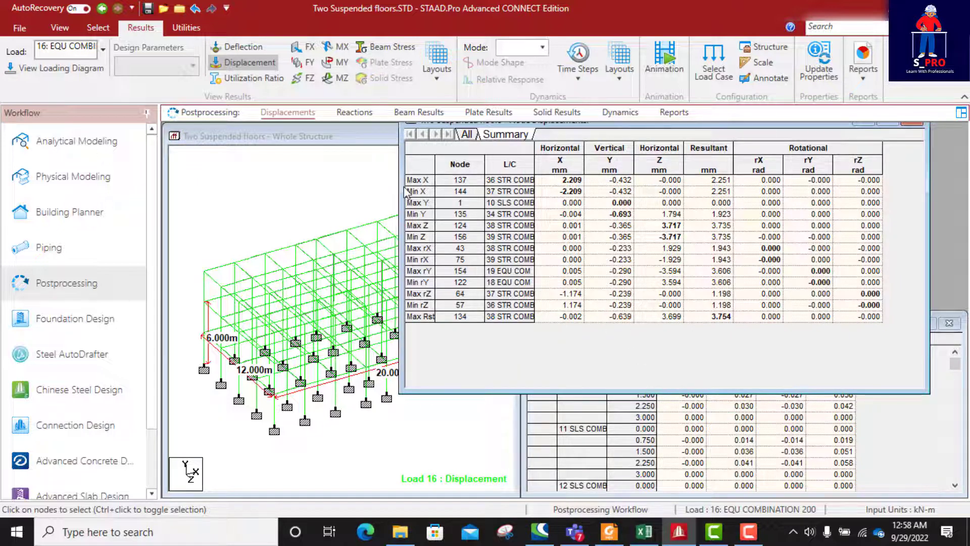
pyautogui.moveTo(400, 211); pyautogui.dragTo(508, 220)
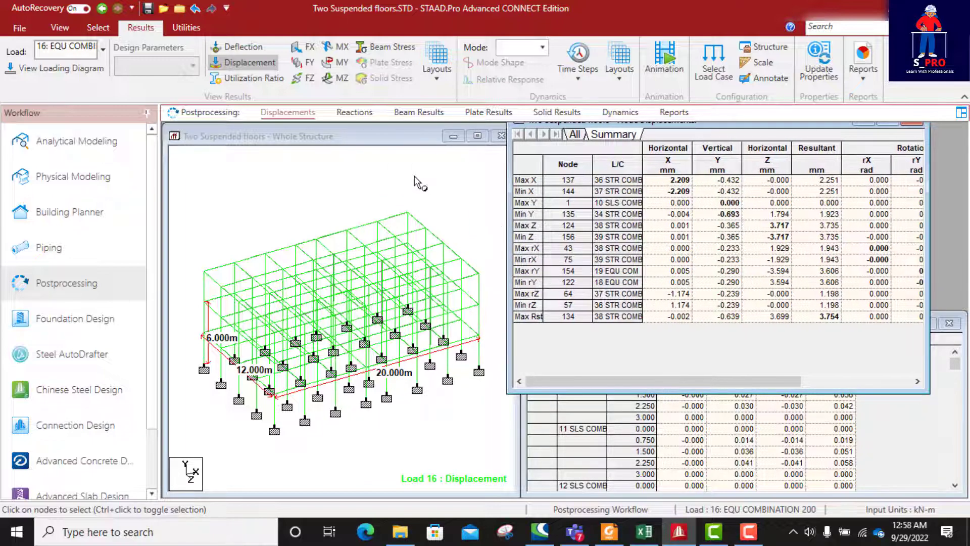
# - Display the support reactions summary in an enlarged table and examine the Max Fy row and its governing combination
pyautogui.click(354, 113)
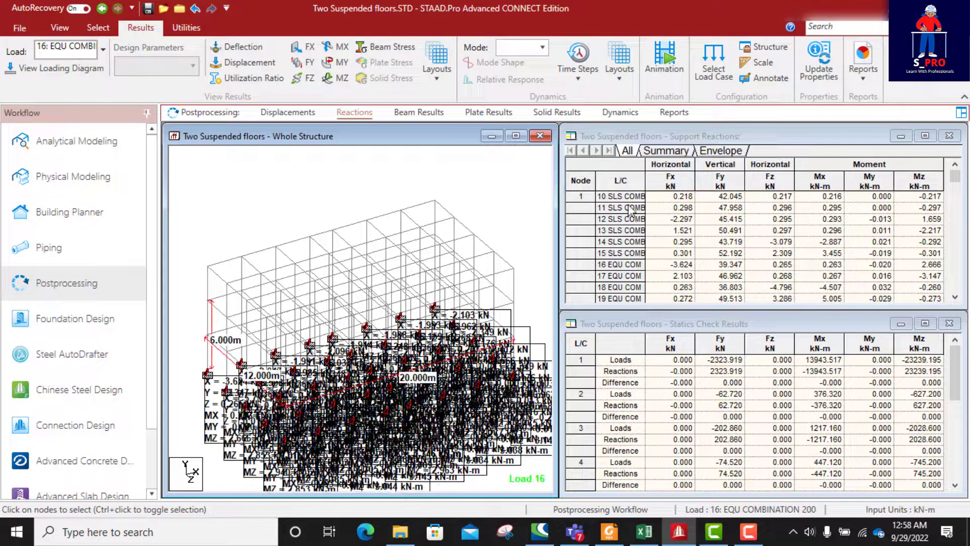
pyautogui.click(665, 150)
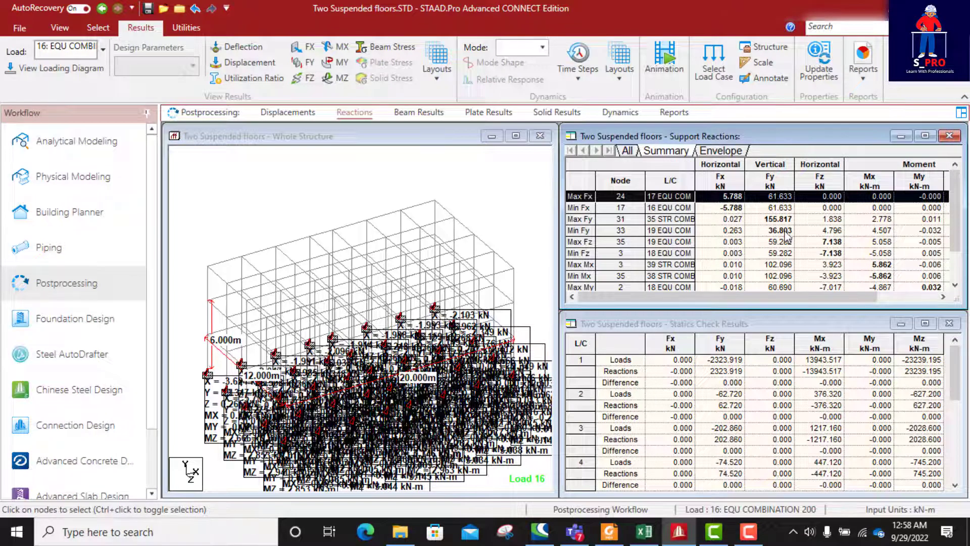
pyautogui.moveTo(812, 136); pyautogui.dragTo(598, 144)
pyautogui.moveTo(754, 258); pyautogui.dragTo(895, 260)
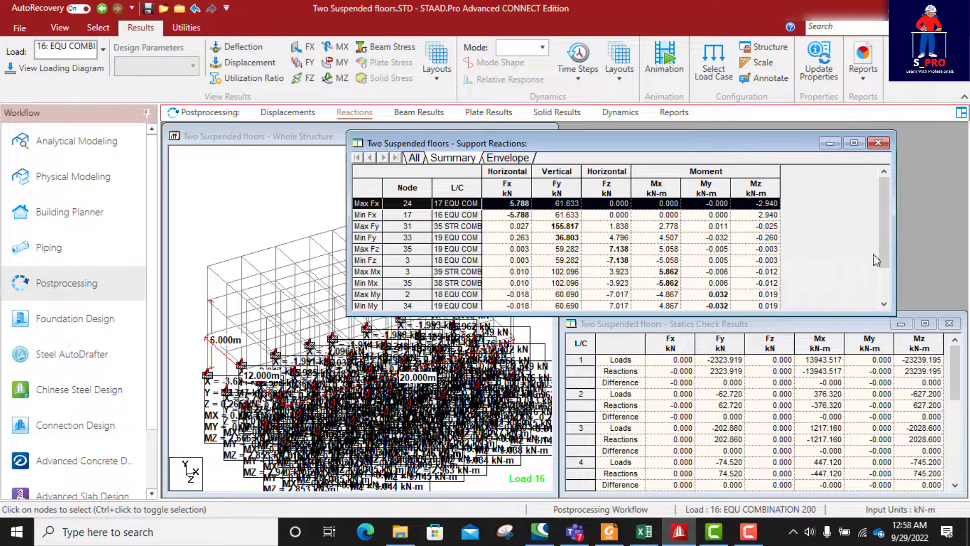
pyautogui.moveTo(702, 315); pyautogui.dragTo(686, 399)
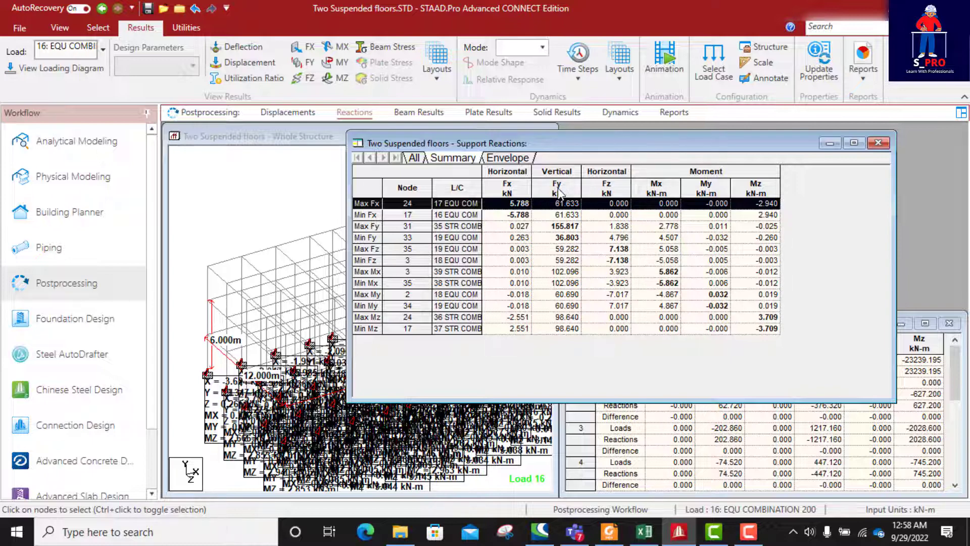
pyautogui.click(554, 228)
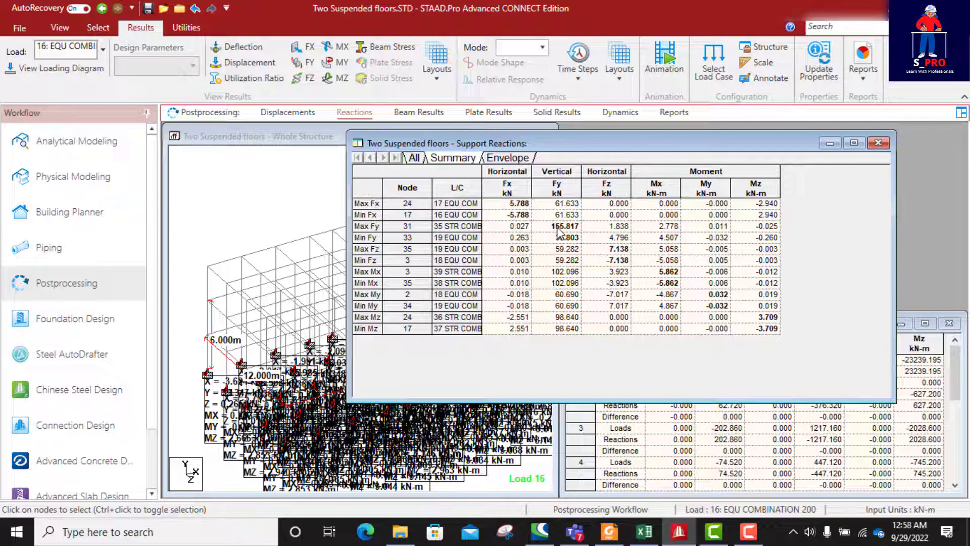
pyautogui.click(454, 227)
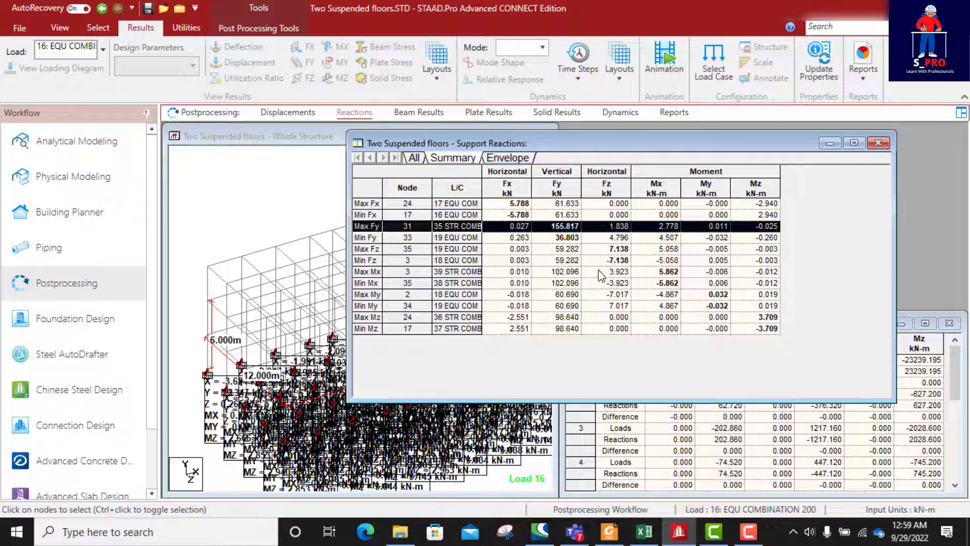
# - Open the beam results and display the Bending Z diagram for STR load combination 39
pyautogui.click(419, 112)
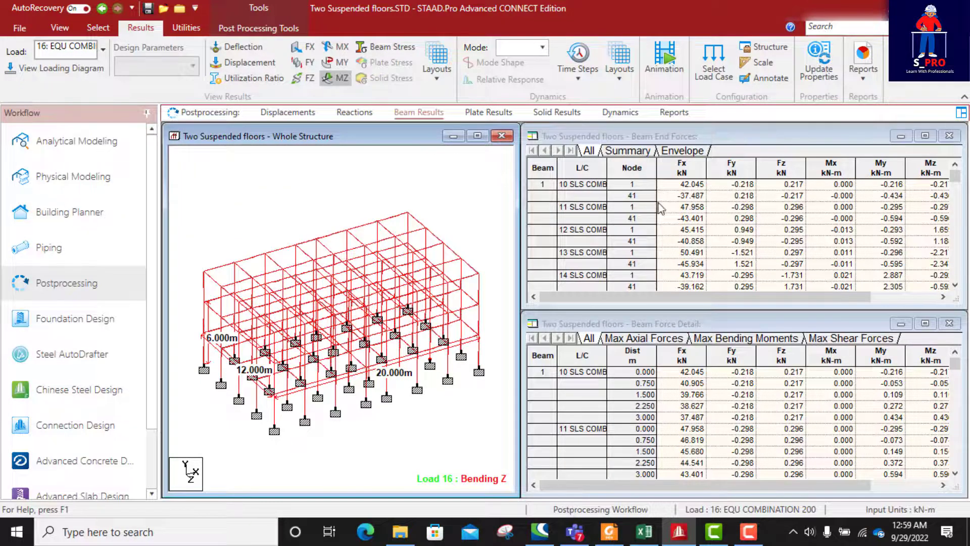
pyautogui.scroll(1, 177, 363)
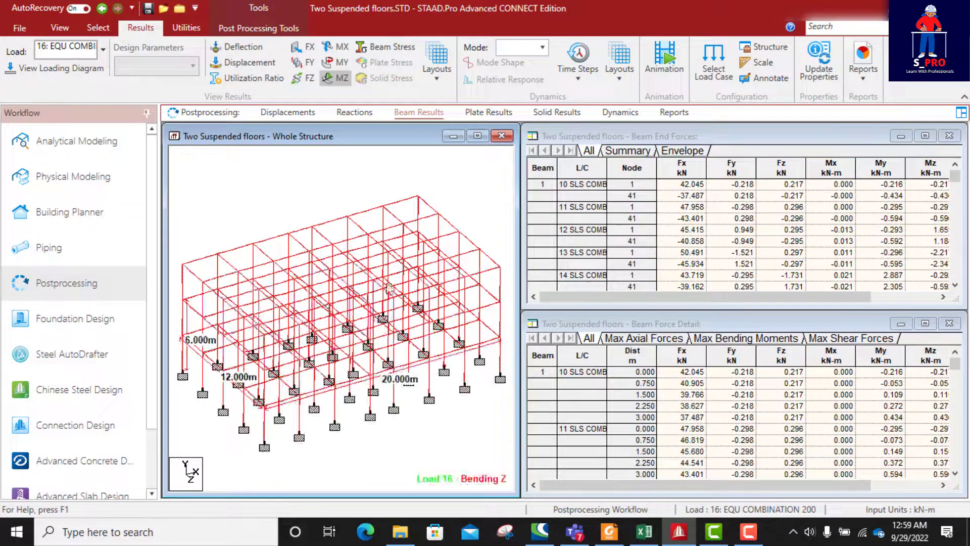
pyautogui.scroll(-1, 390, 288)
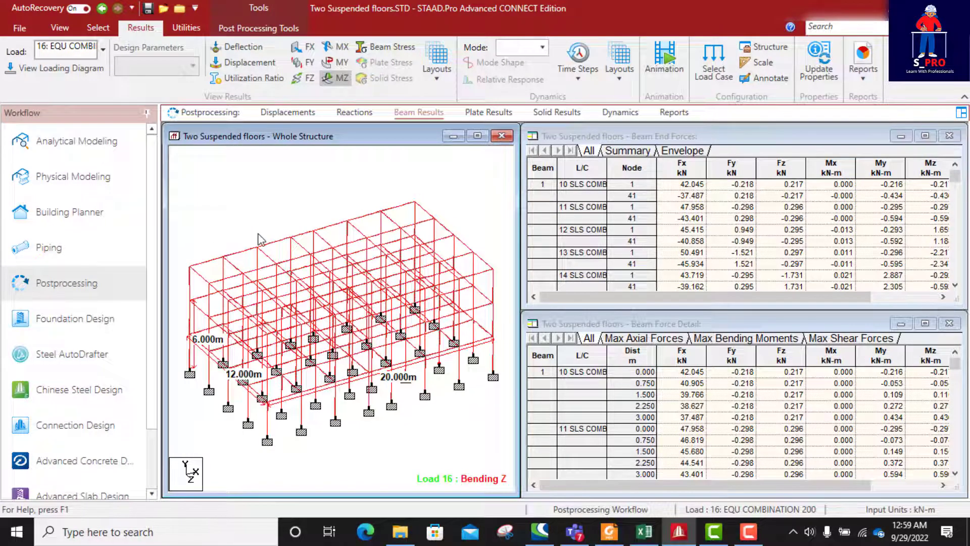
pyautogui.click(104, 51)
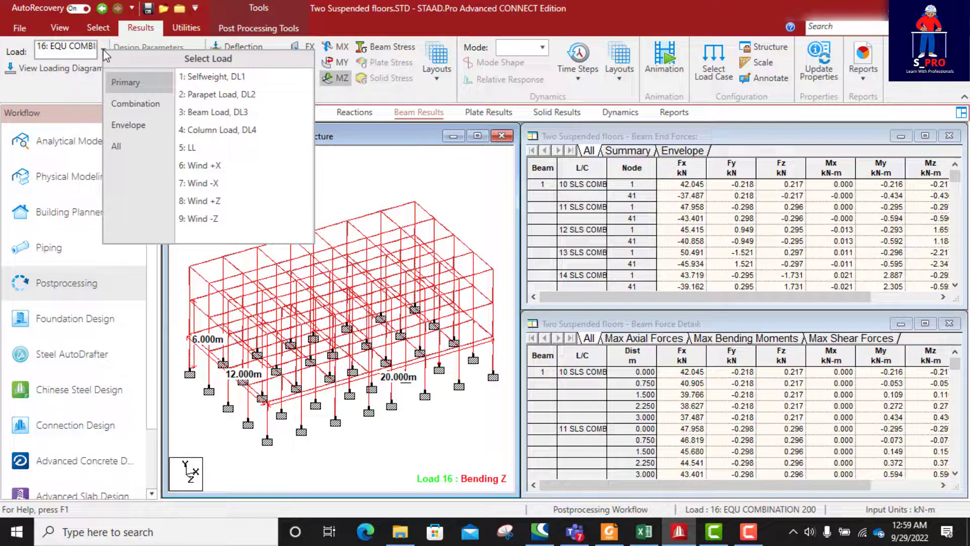
pyautogui.click(136, 103)
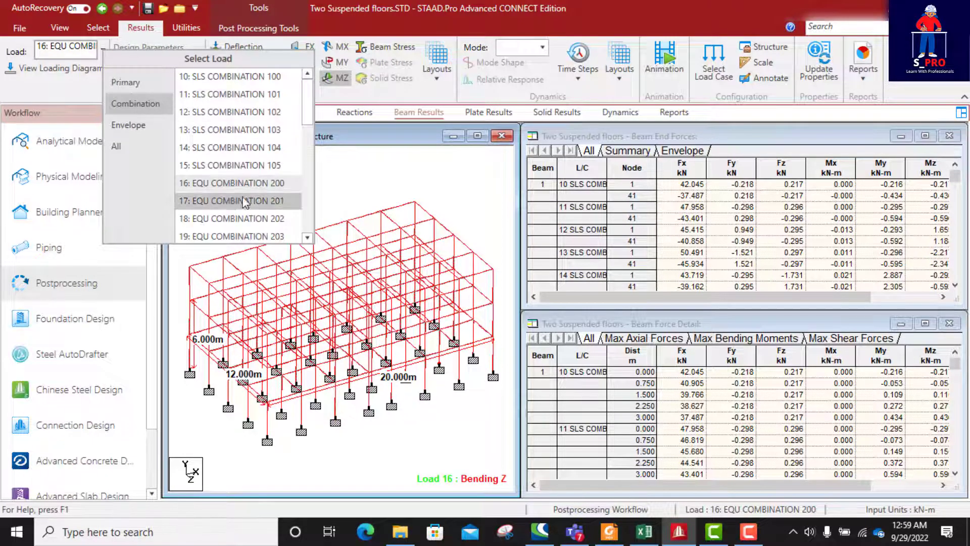
pyautogui.moveTo(307, 119); pyautogui.dragTo(303, 226)
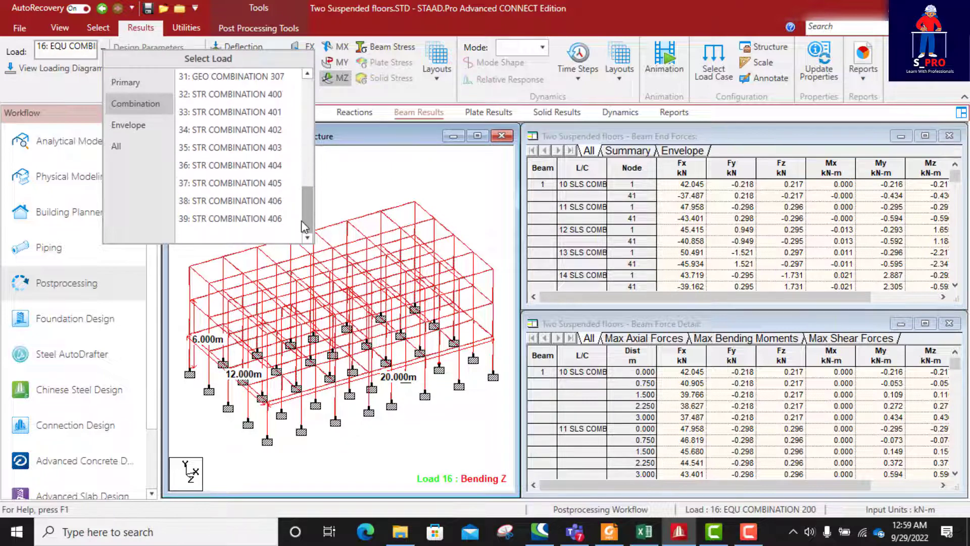
pyautogui.click(225, 218)
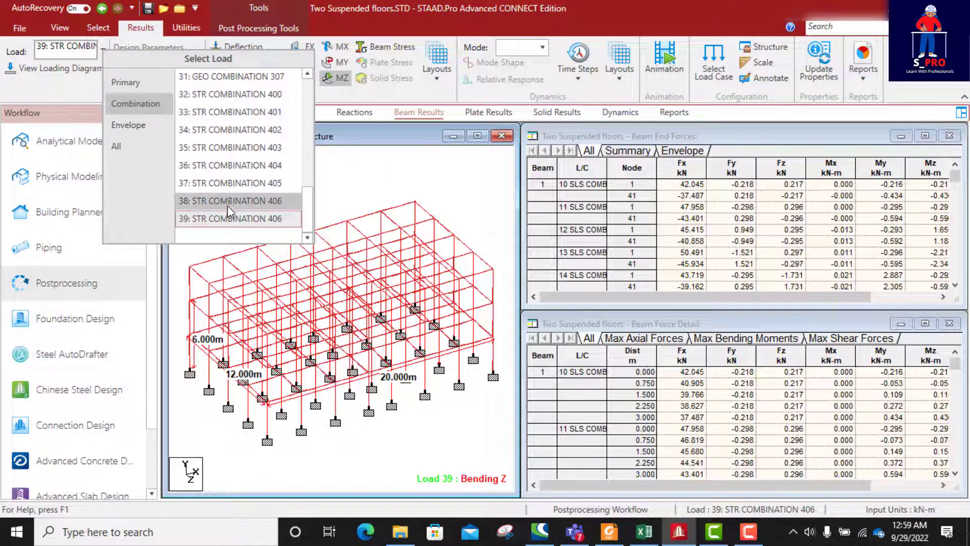
# - Compare the Bending Z diagrams of STR load combinations 38, 36, 35 and 34, returning to 35 and 36
pyautogui.click(230, 202)
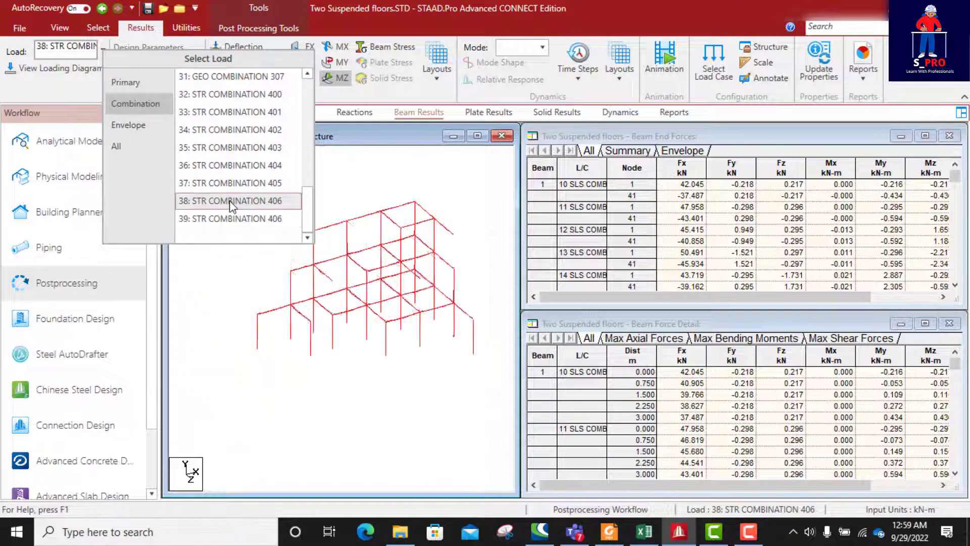
pyautogui.click(243, 168)
pyautogui.click(243, 145)
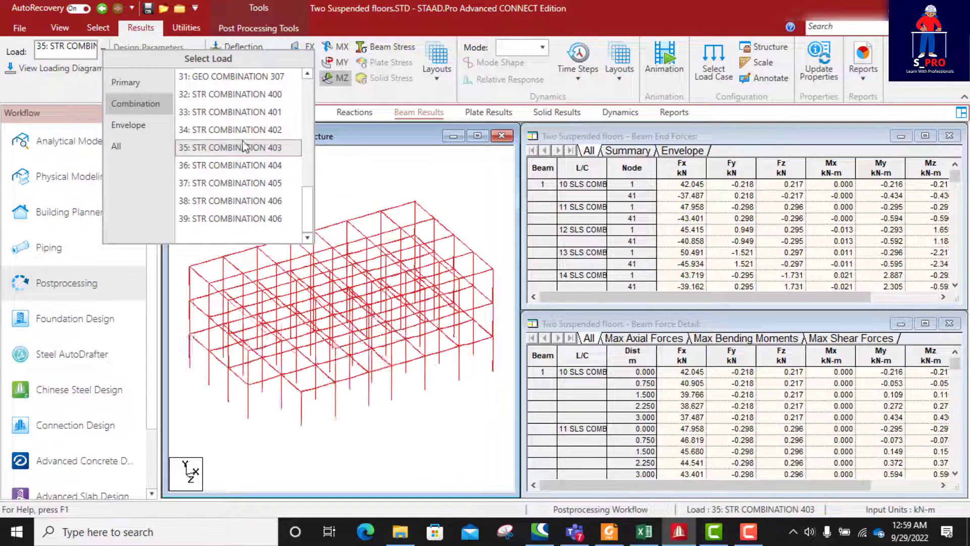
pyautogui.click(246, 131)
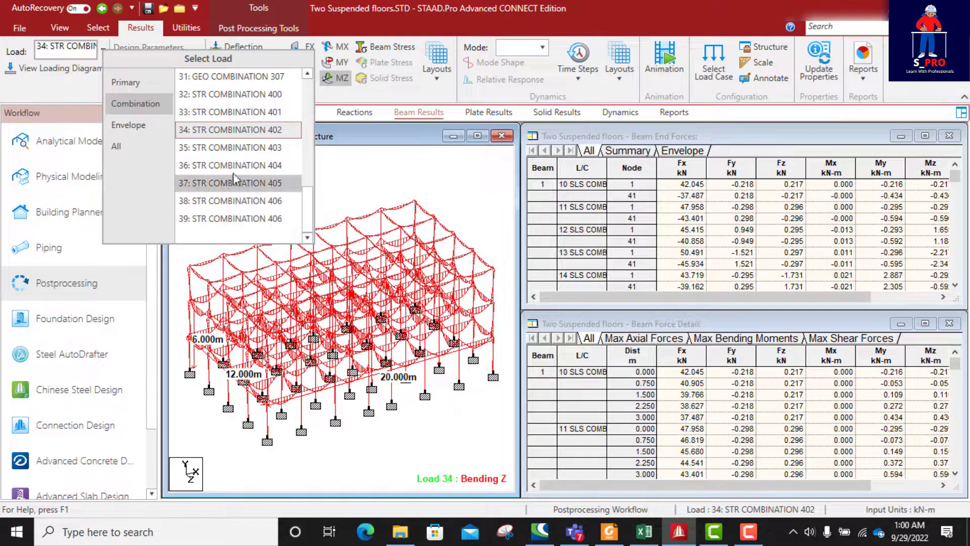
pyautogui.click(235, 149)
pyautogui.click(237, 167)
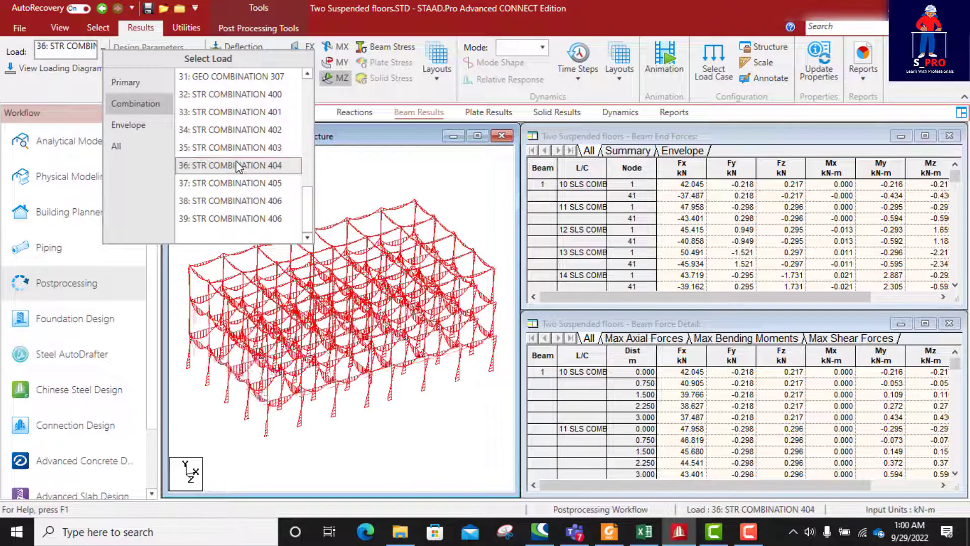
# - Compare the Bending Z diagrams of STR load combinations 37, 38, 34 and 33, returning to combination 37
pyautogui.click(236, 183)
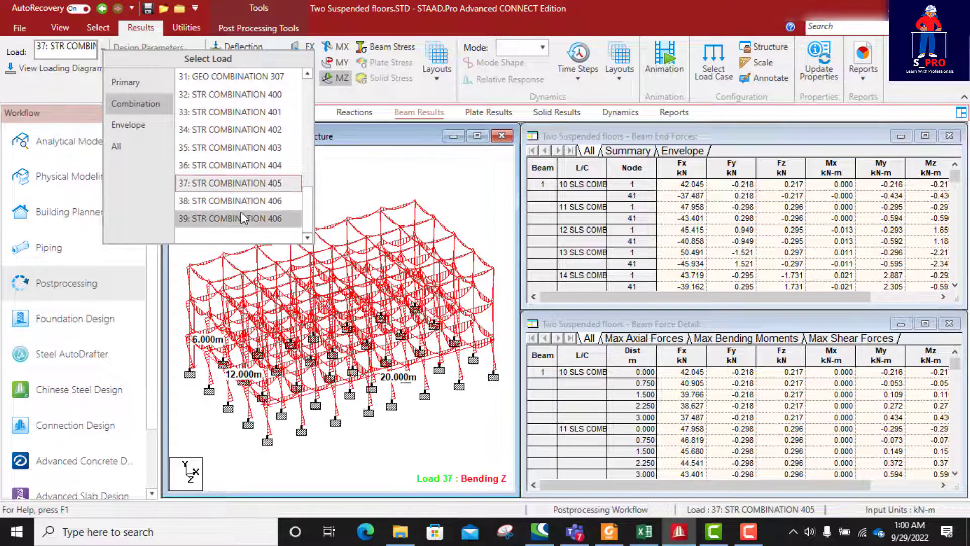
pyautogui.click(247, 202)
pyautogui.click(238, 129)
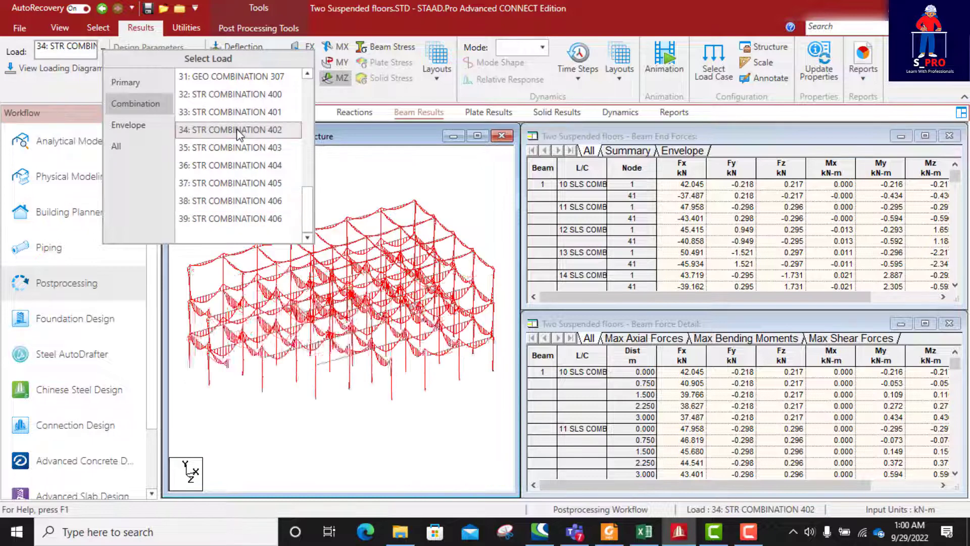
pyautogui.click(237, 111)
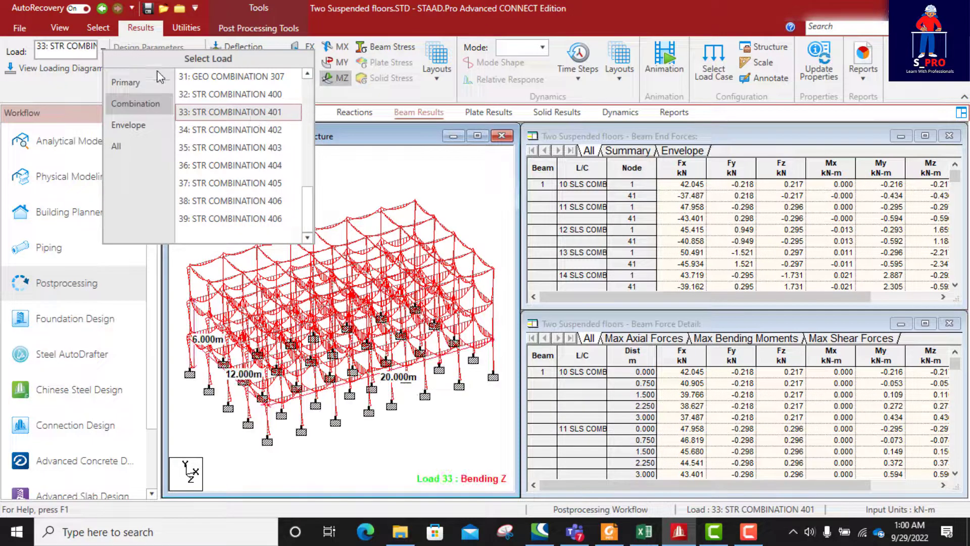
pyautogui.click(237, 183)
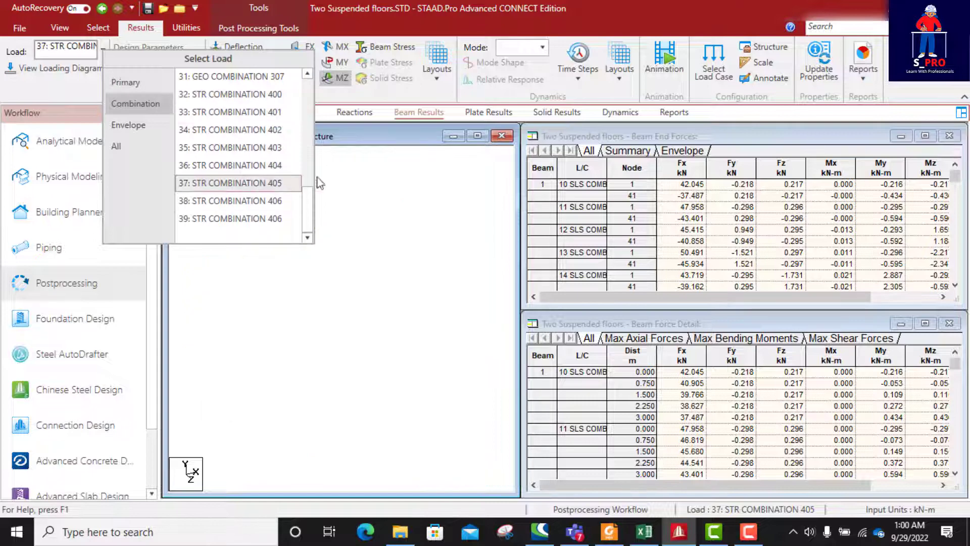
pyautogui.click(462, 191)
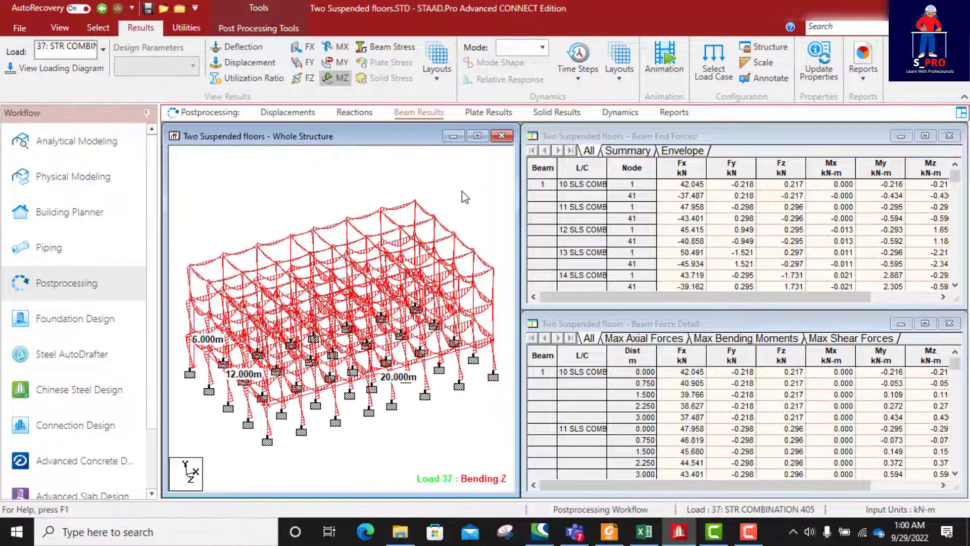
# - Replace the Bending Z diagram of STR load combination 37 with the Shear Y diagram and examine it
pyautogui.click(309, 63)
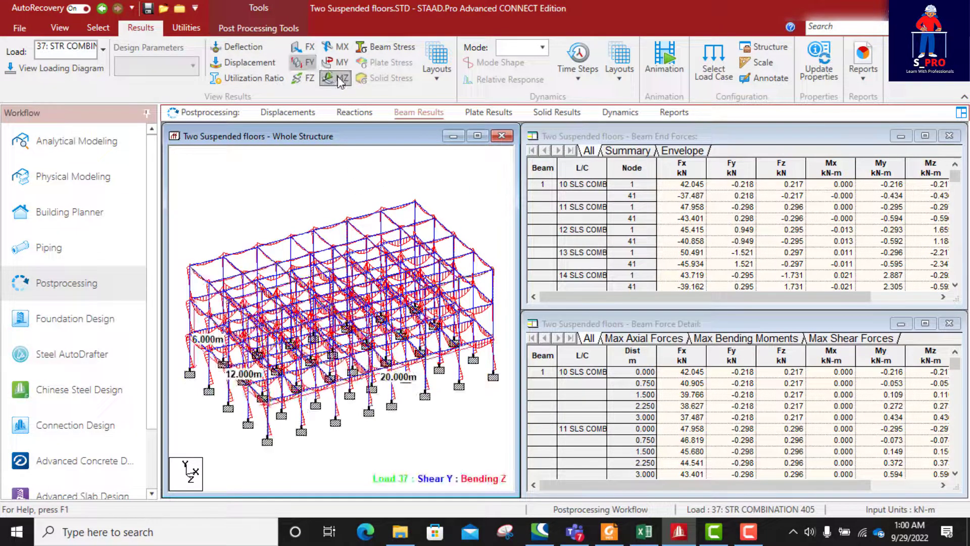
pyautogui.click(339, 79)
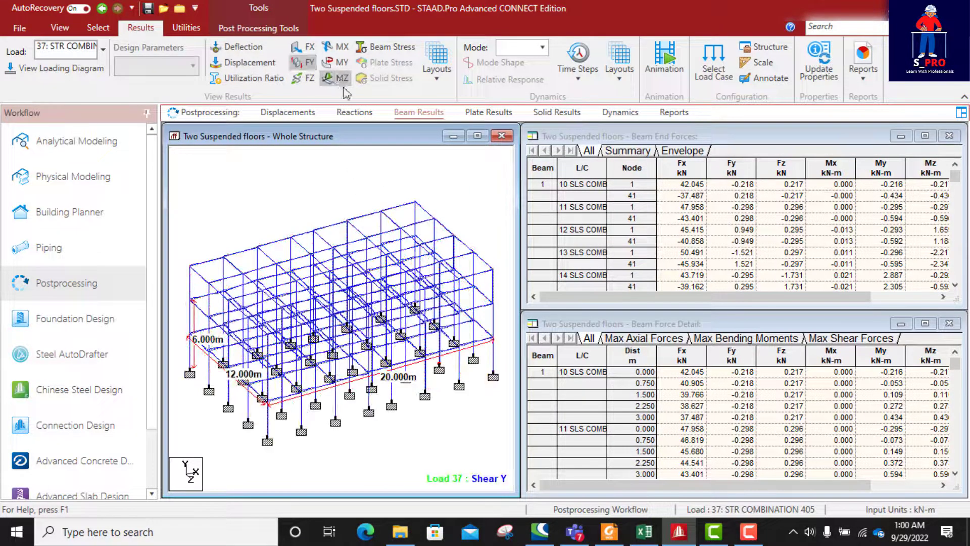
pyautogui.click(316, 320)
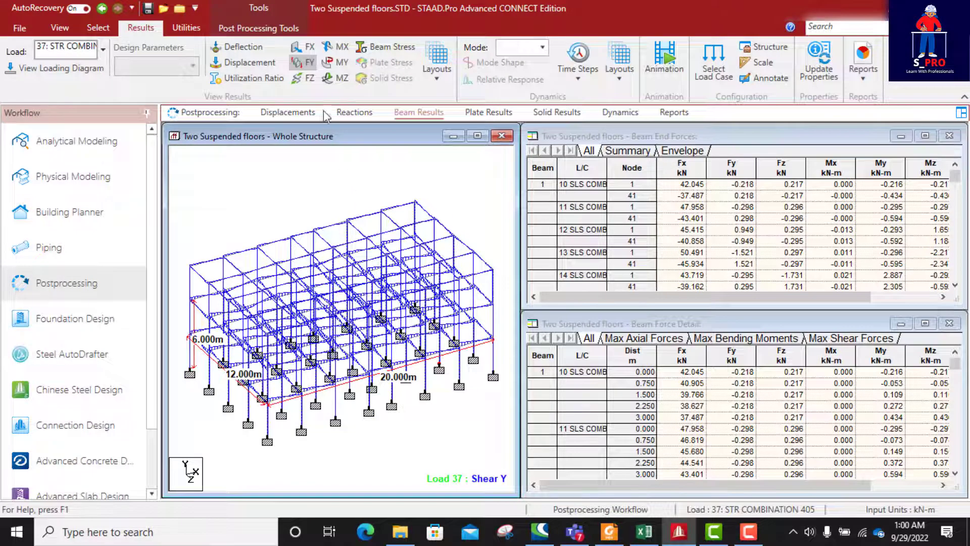
# - Toggle the Shear Y and Bending Z diagrams until both are hidden, and display the Utilization Ratio on the structure
pyautogui.click(339, 78)
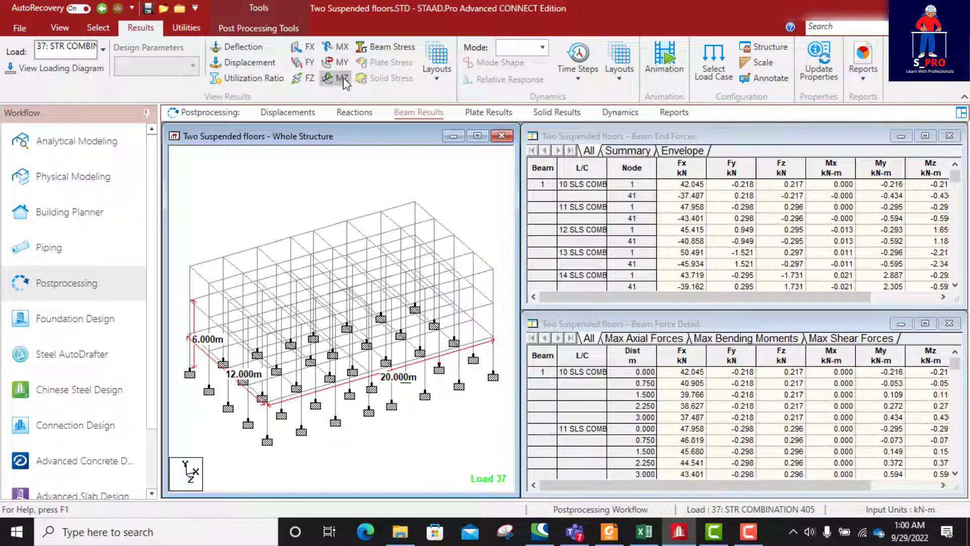
pyautogui.click(307, 63)
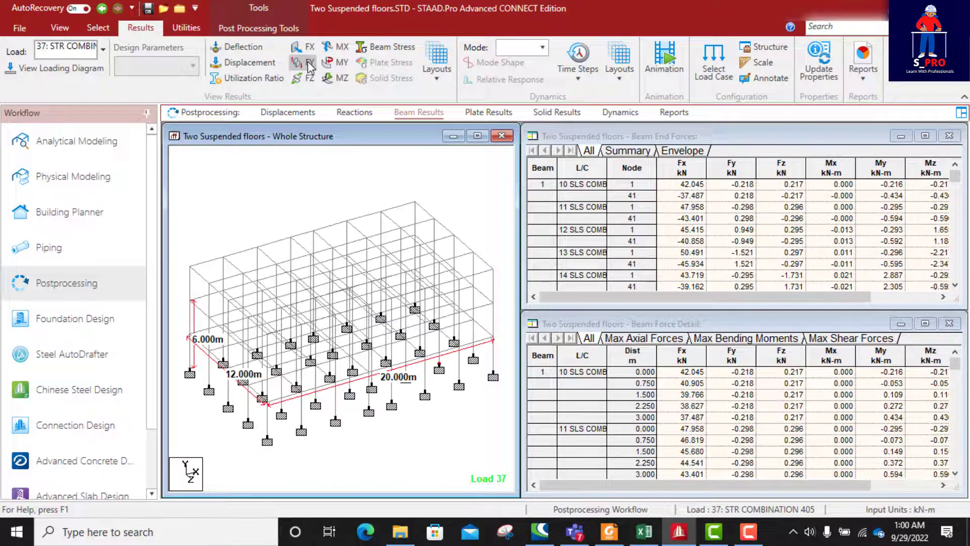
pyautogui.click(337, 79)
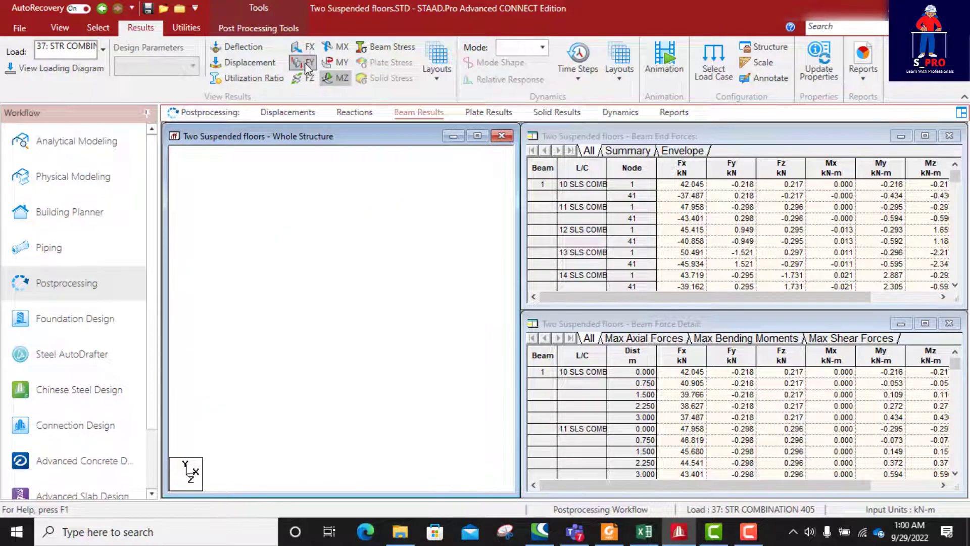
pyautogui.click(342, 83)
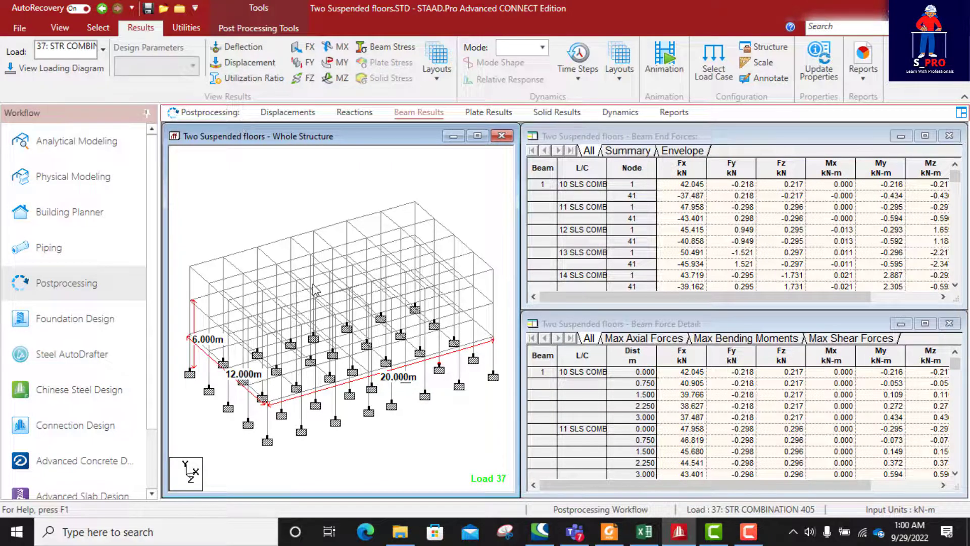
pyautogui.click(247, 78)
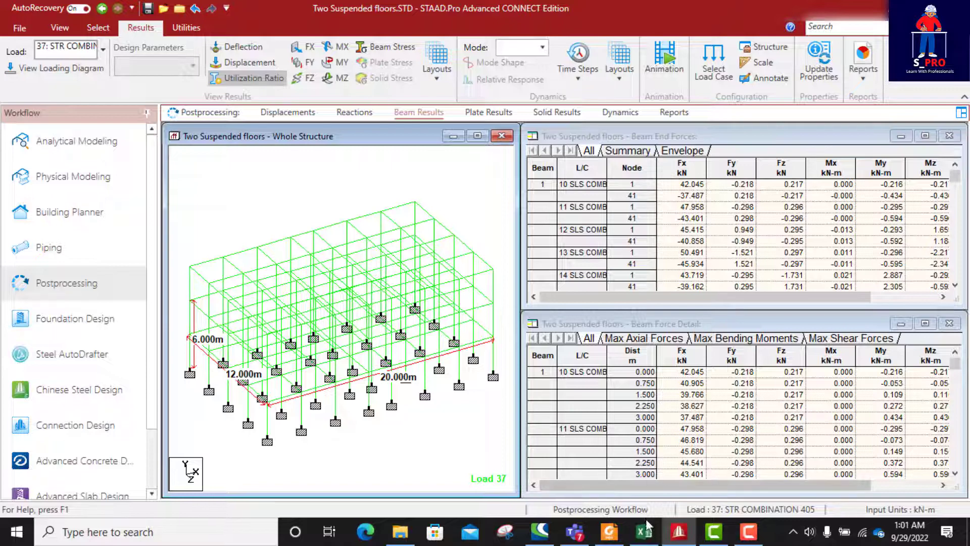
# - Switch to the Excel load template and review the load combination matrix and the dead and live load calculation sheet
pyautogui.click(644, 531)
pyautogui.scroll(5, 383, 316)
pyautogui.scroll(8, 382, 316)
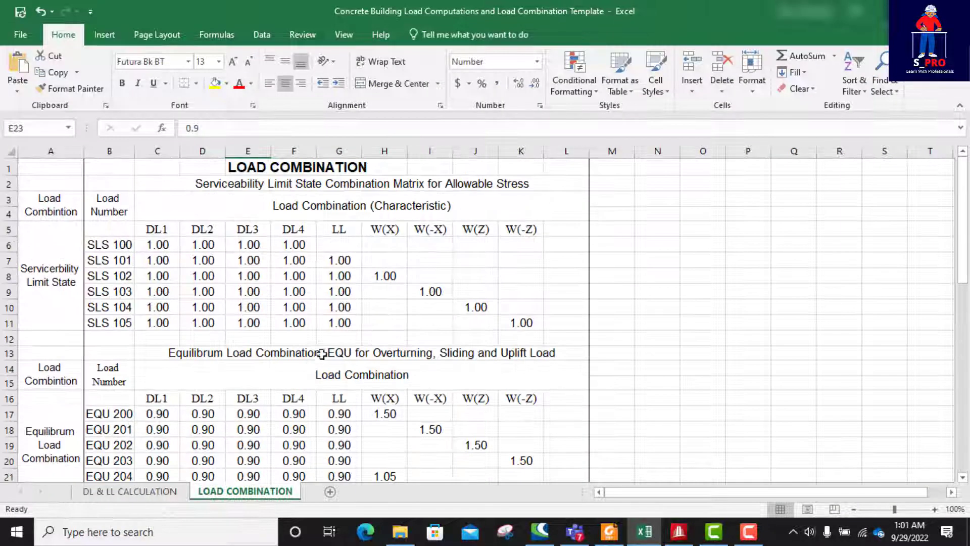
pyautogui.click(139, 491)
pyautogui.scroll(12, 228, 364)
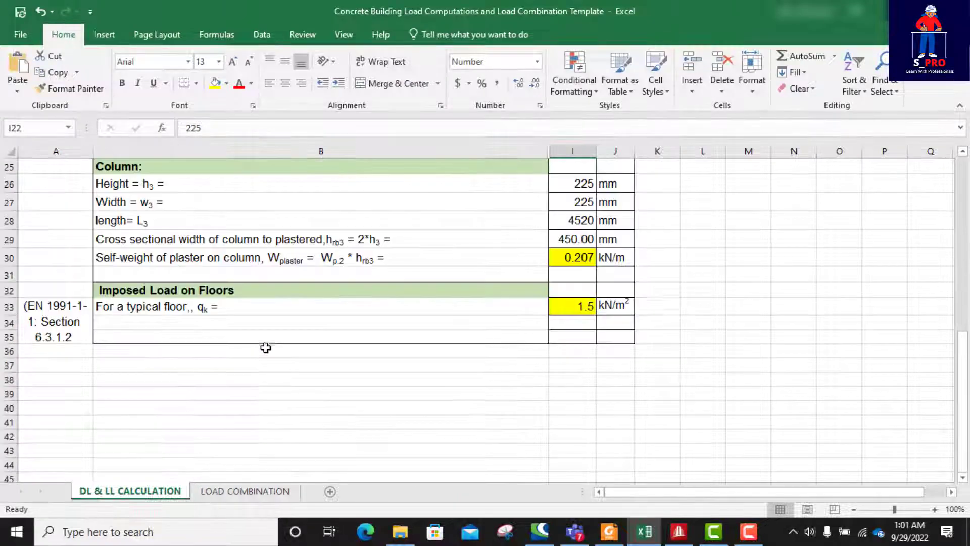
pyautogui.scroll(-14, 286, 327)
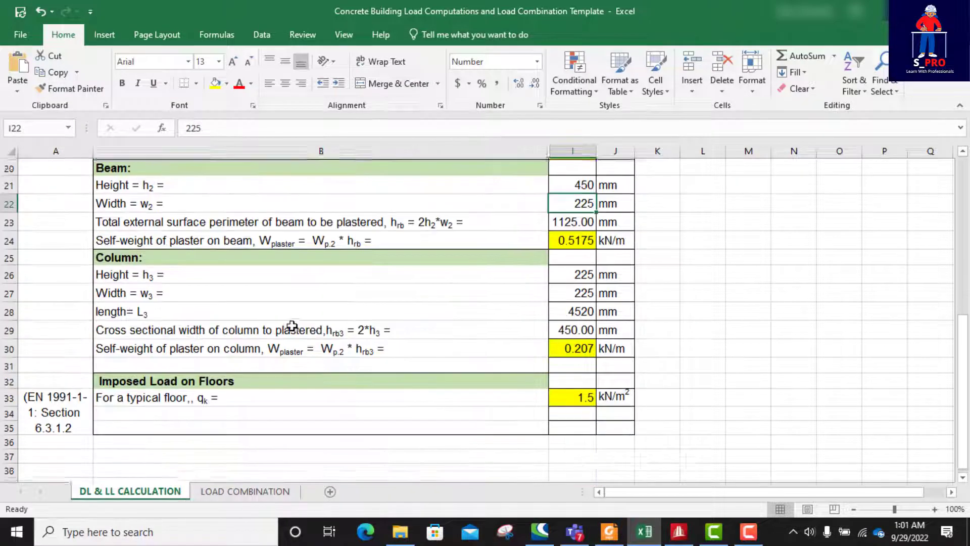
pyautogui.scroll(4, 318, 340)
pyautogui.scroll(10, 364, 314)
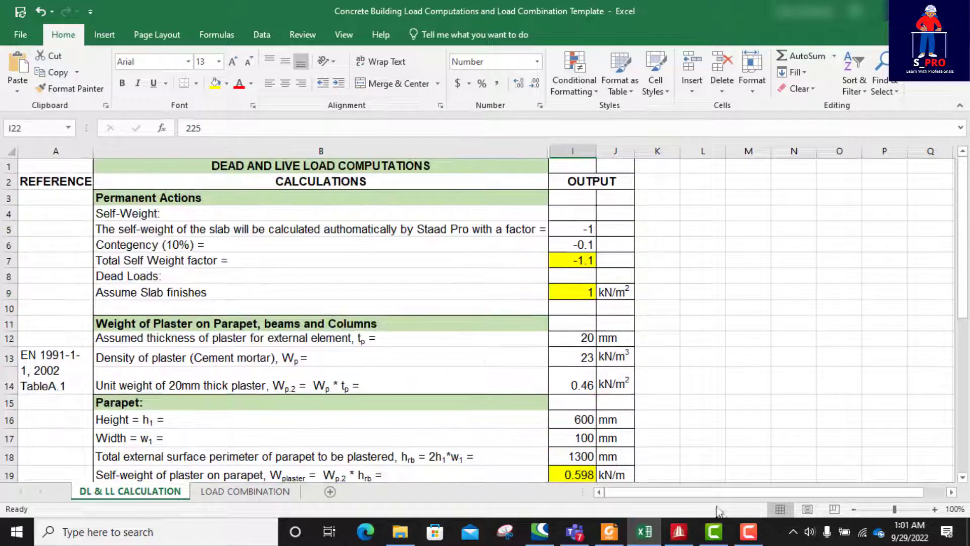
# - Return to STAAD.Pro and inspect the whole structure in the Utilization Ratio display
pyautogui.click(679, 534)
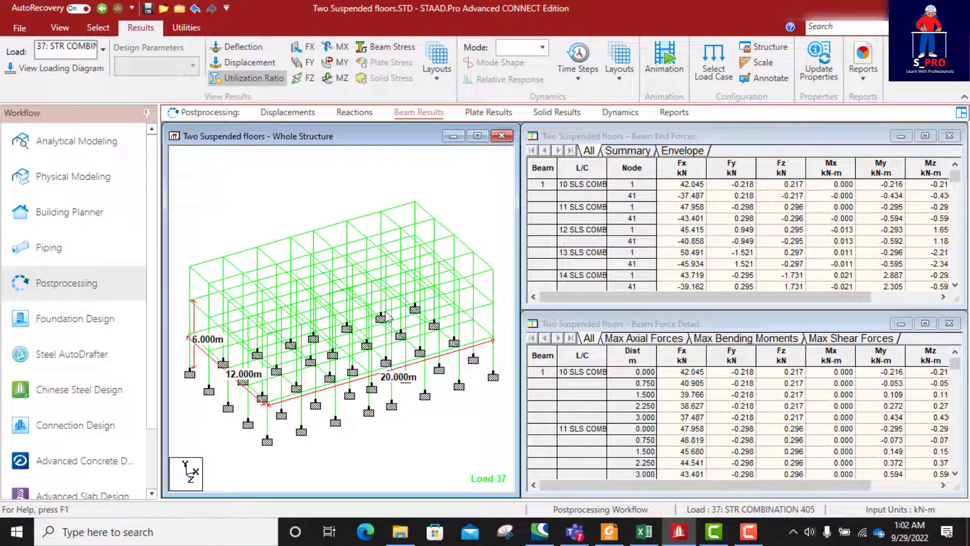
pyautogui.moveTo(390, 305)
pyautogui.scroll(-3, 460, 234)
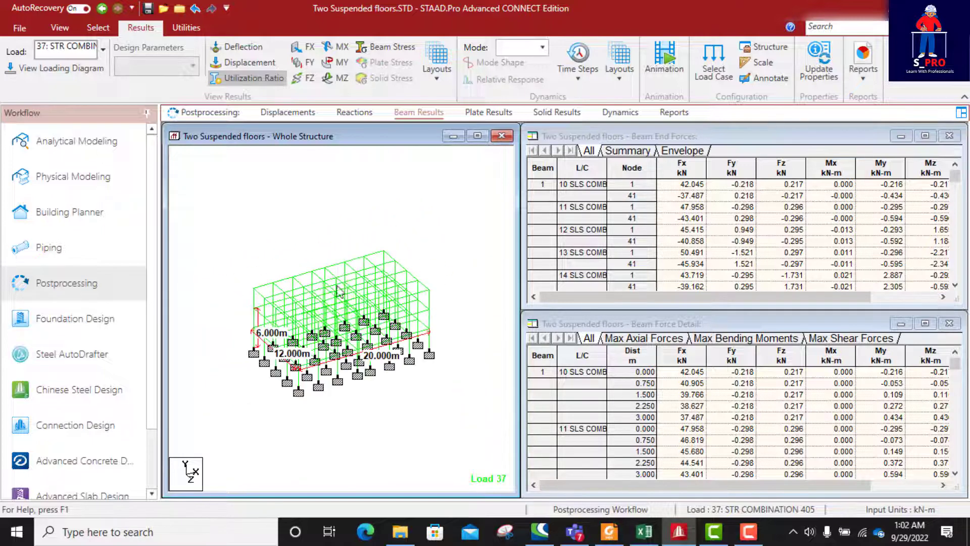
pyautogui.scroll(3, 306, 366)
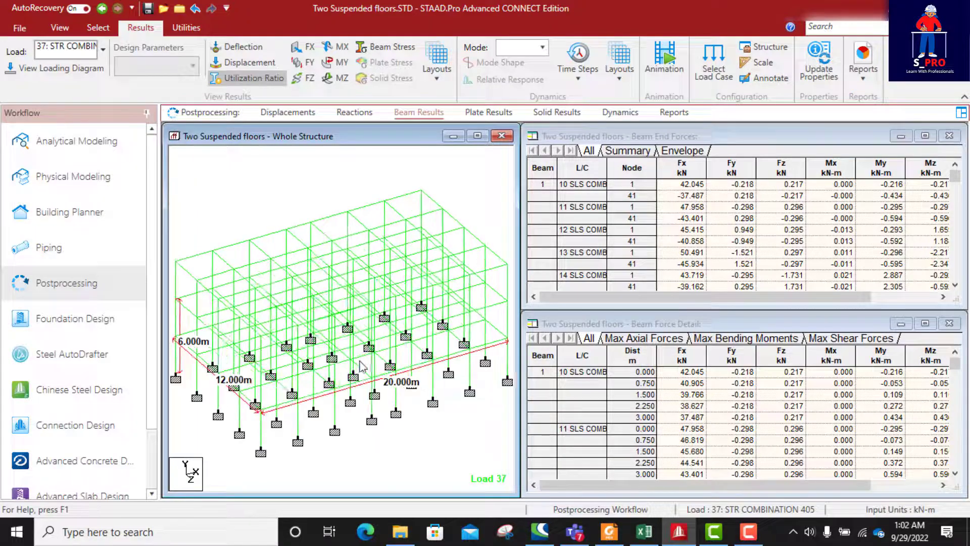